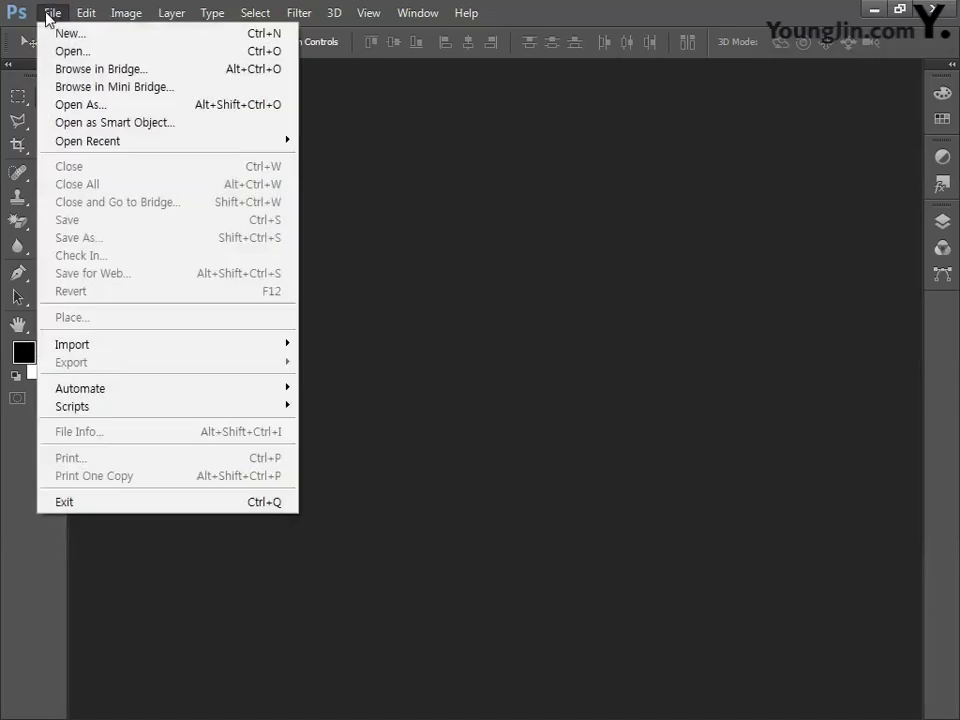
# Start a new document named 포토샵작업, 176 millimeters wide and 236 millimeters high
pyautogui.click(71, 35)
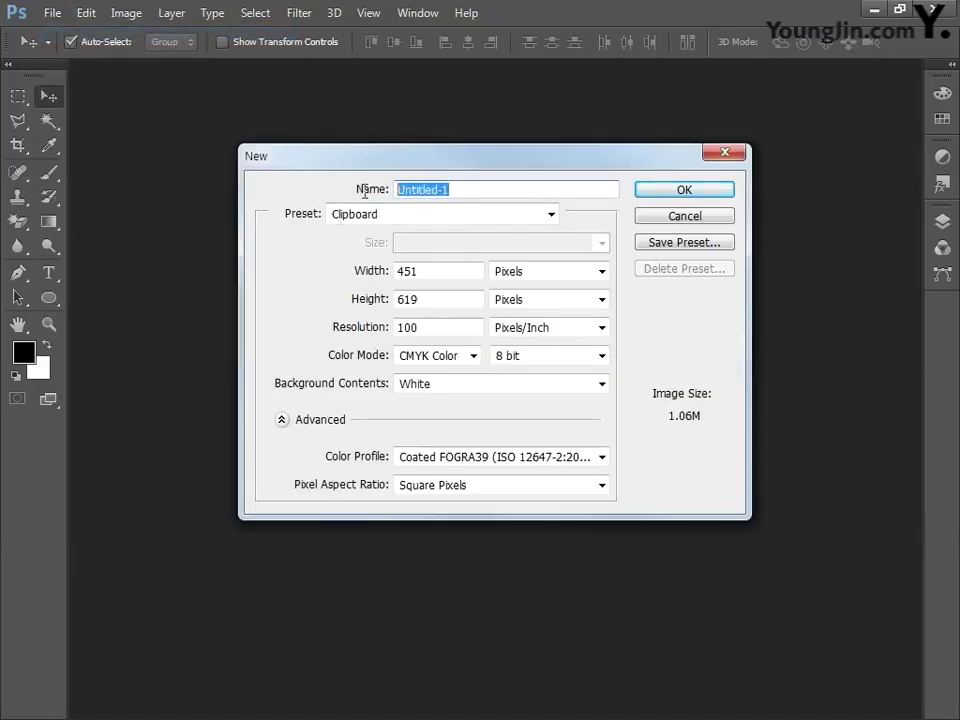
pyautogui.write('포토샵작')
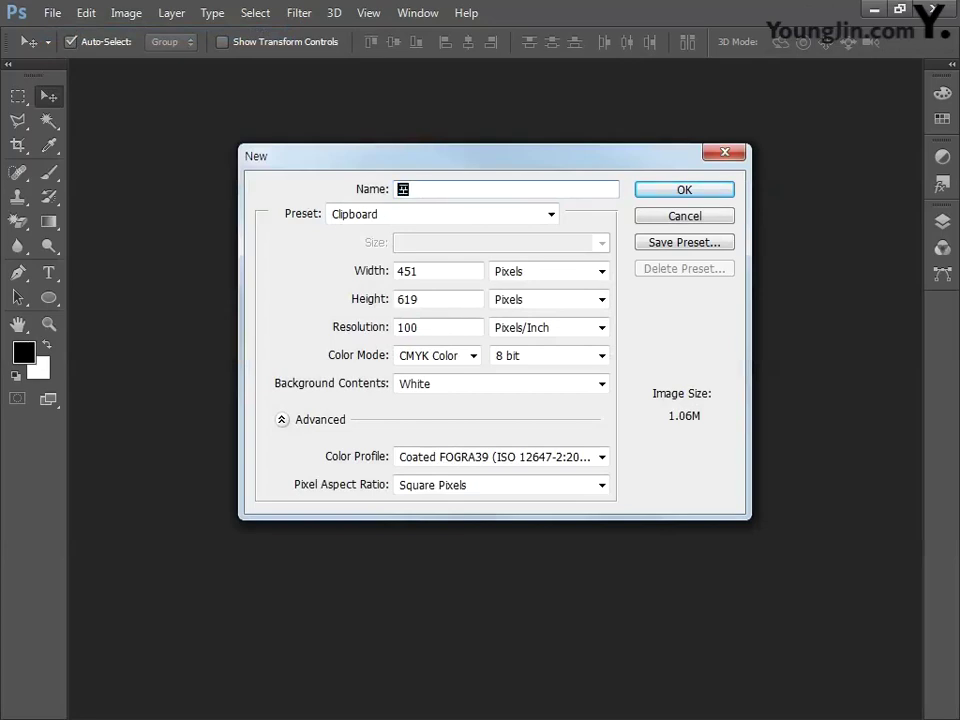
pyautogui.write('업')
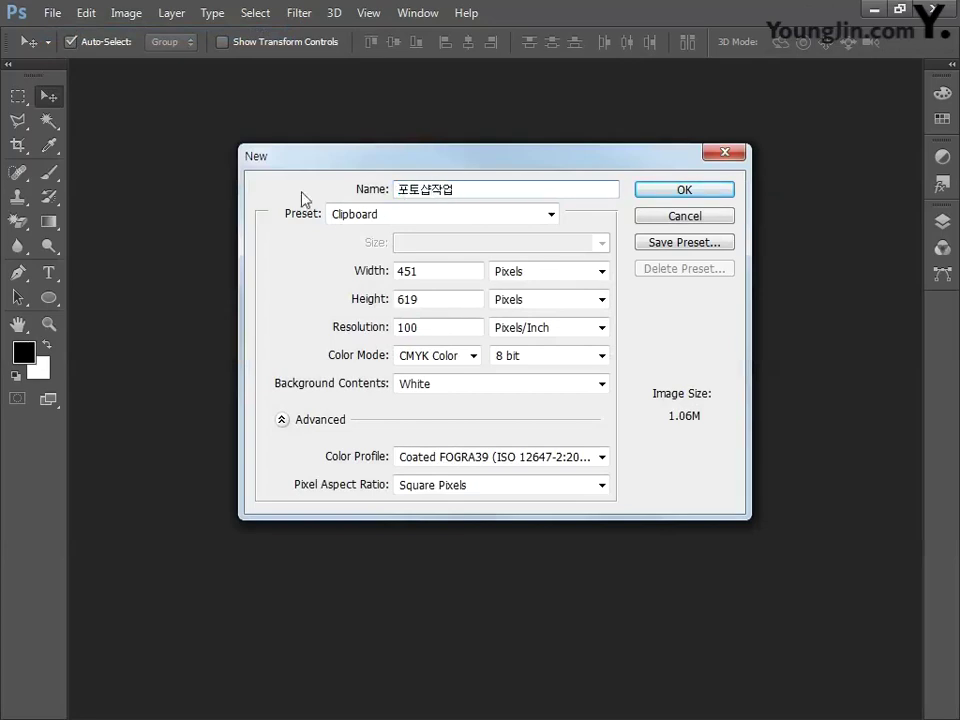
pyautogui.moveTo(424, 274); pyautogui.dragTo(301, 270)
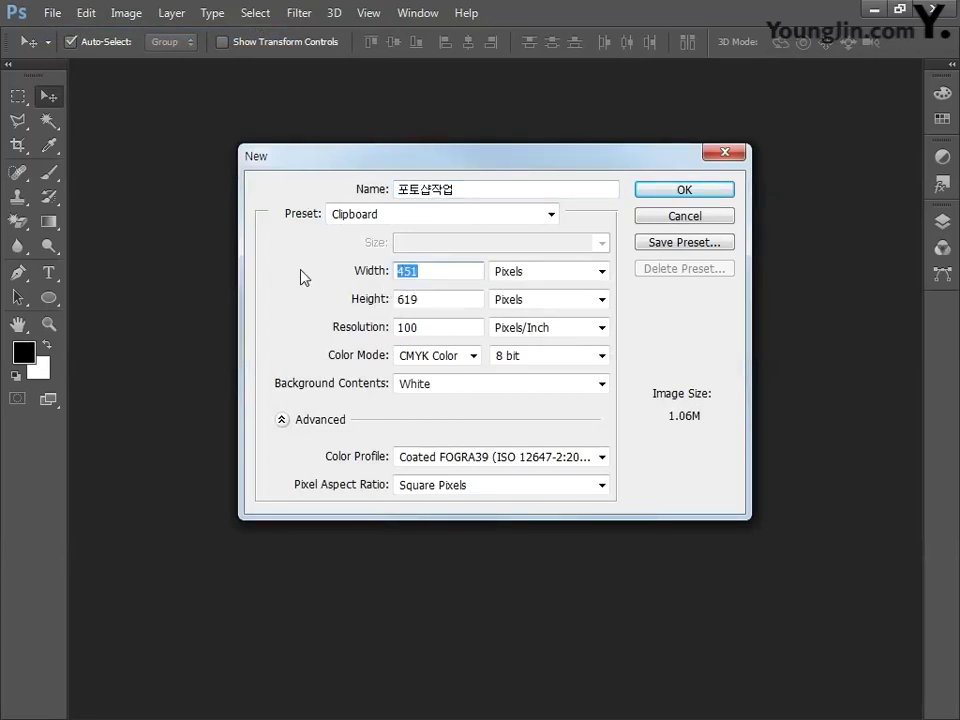
pyautogui.write('176')
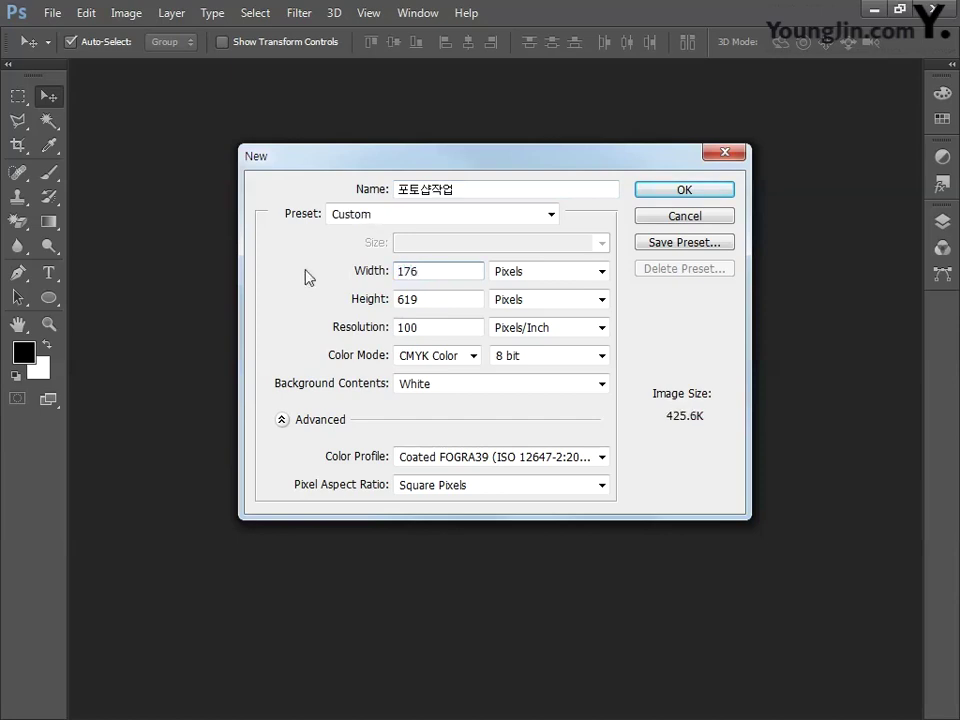
pyautogui.click(517, 281)
pyautogui.click(515, 333)
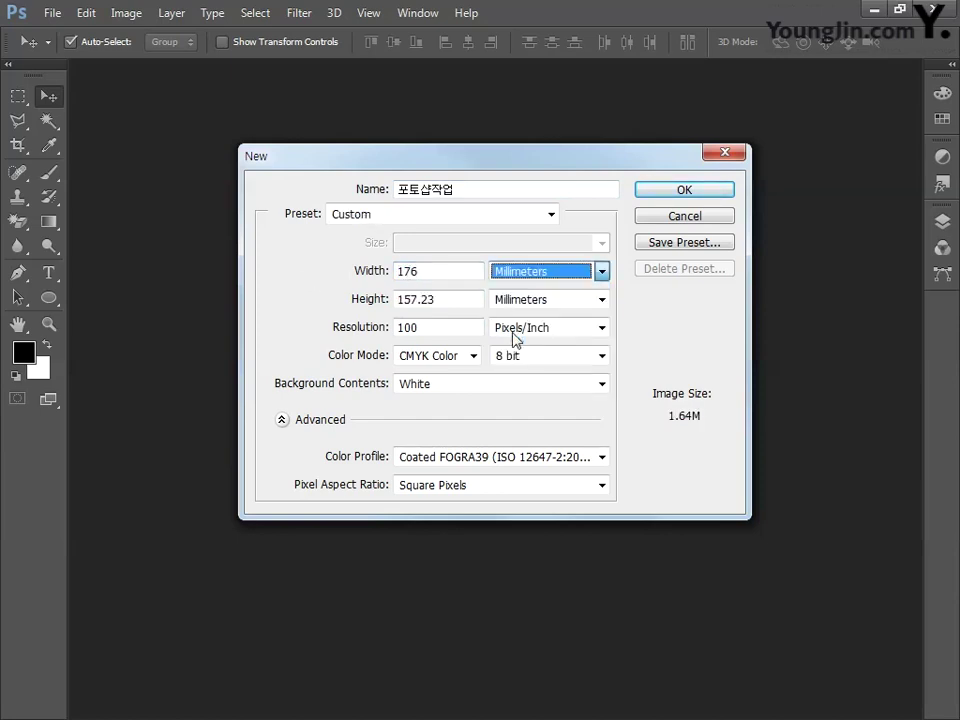
pyautogui.moveTo(449, 299); pyautogui.dragTo(311, 301)
pyautogui.write('236')
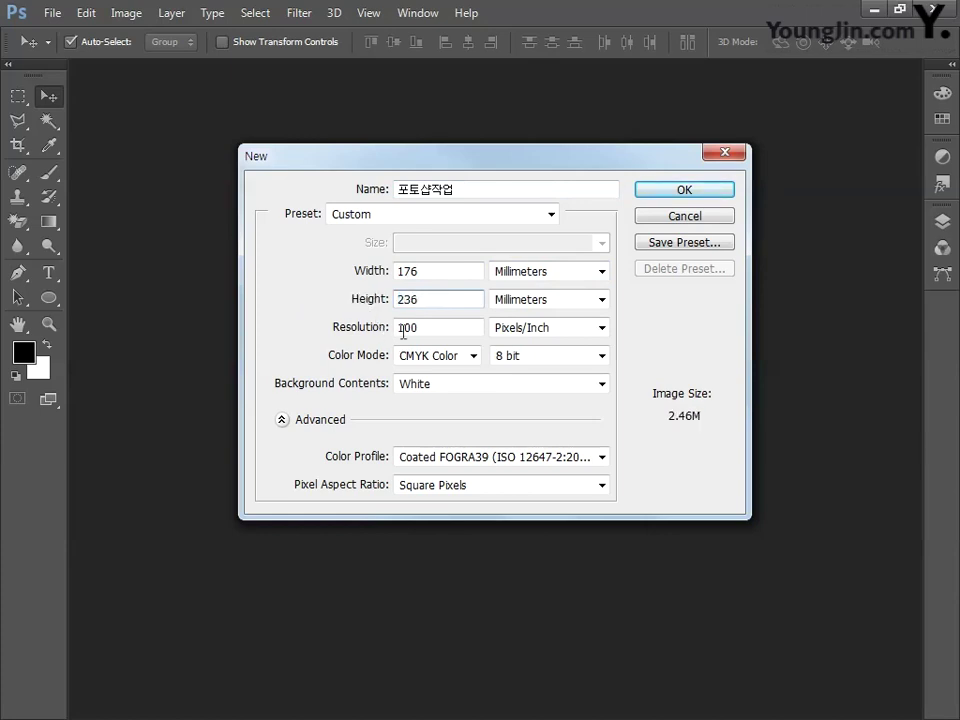
# Set the new document's resolution to 100 pixels/inch and its color mode to CMYK Color, and create it
pyautogui.moveTo(429, 328); pyautogui.dragTo(356, 328)
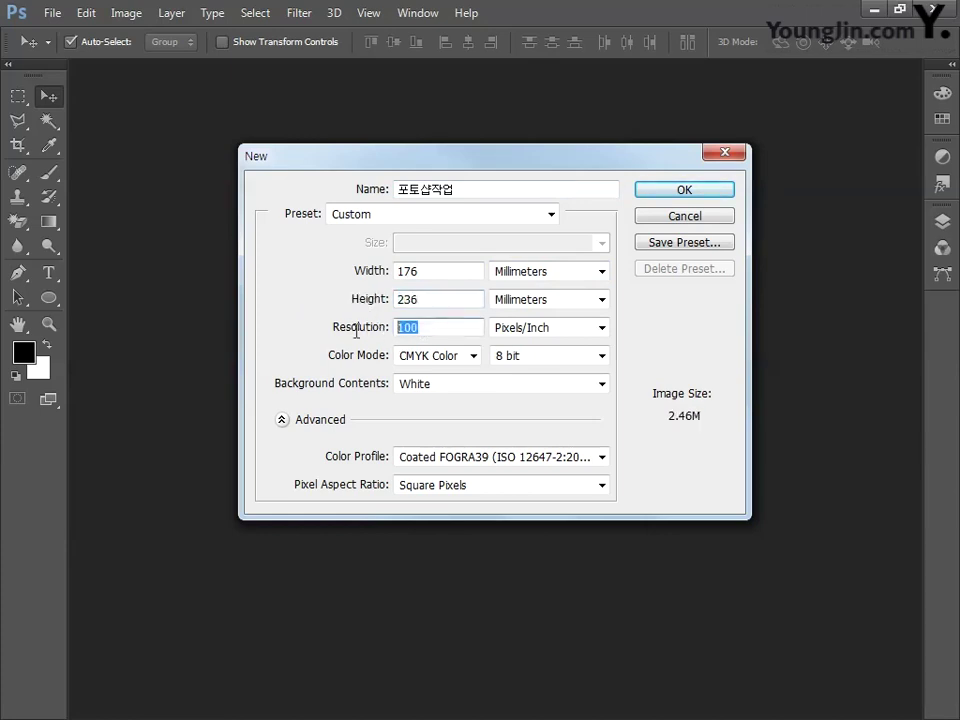
pyautogui.write('100')
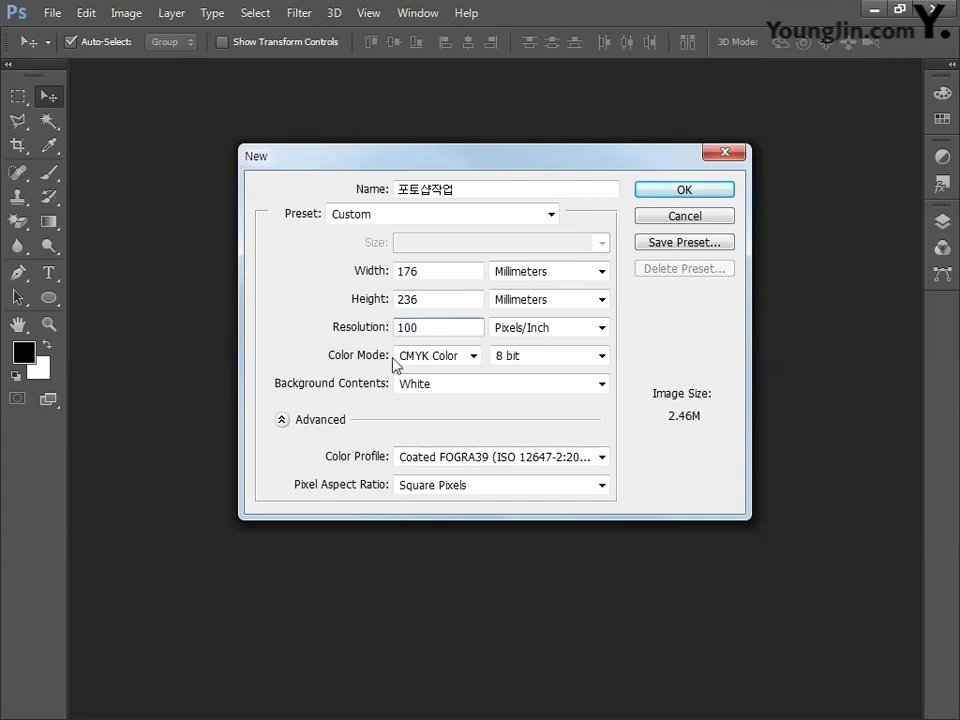
pyautogui.click(430, 356)
pyautogui.click(440, 420)
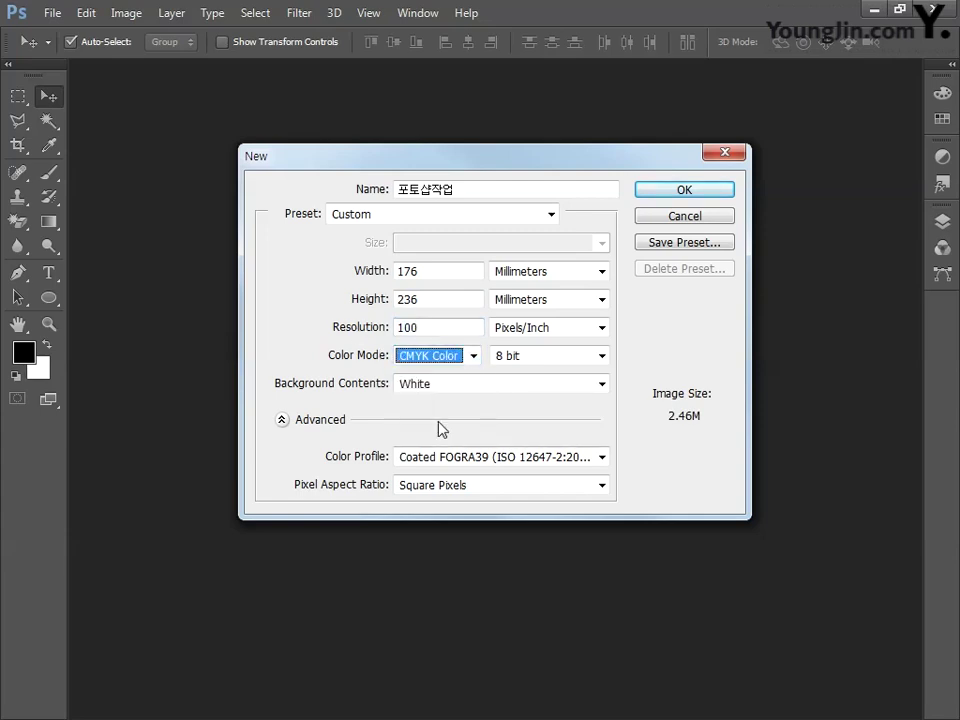
pyautogui.click(669, 195)
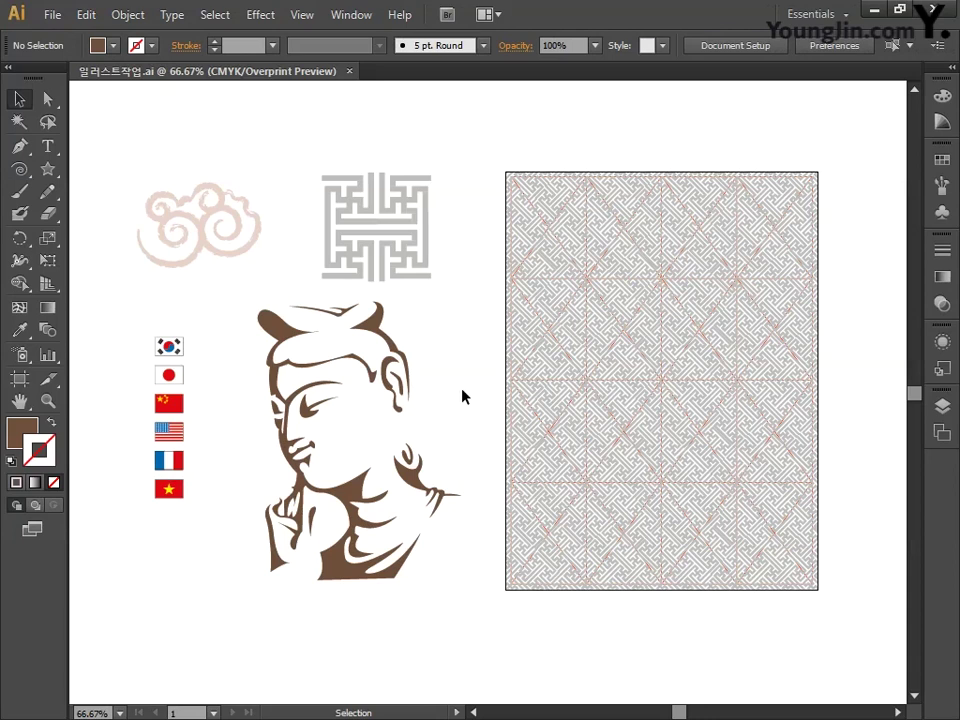
# In Illustrator's 일러스트작업.ai, hide the 도형 layer and copy the entire red grid on the 그리드 layer
pyautogui.click(942, 405)
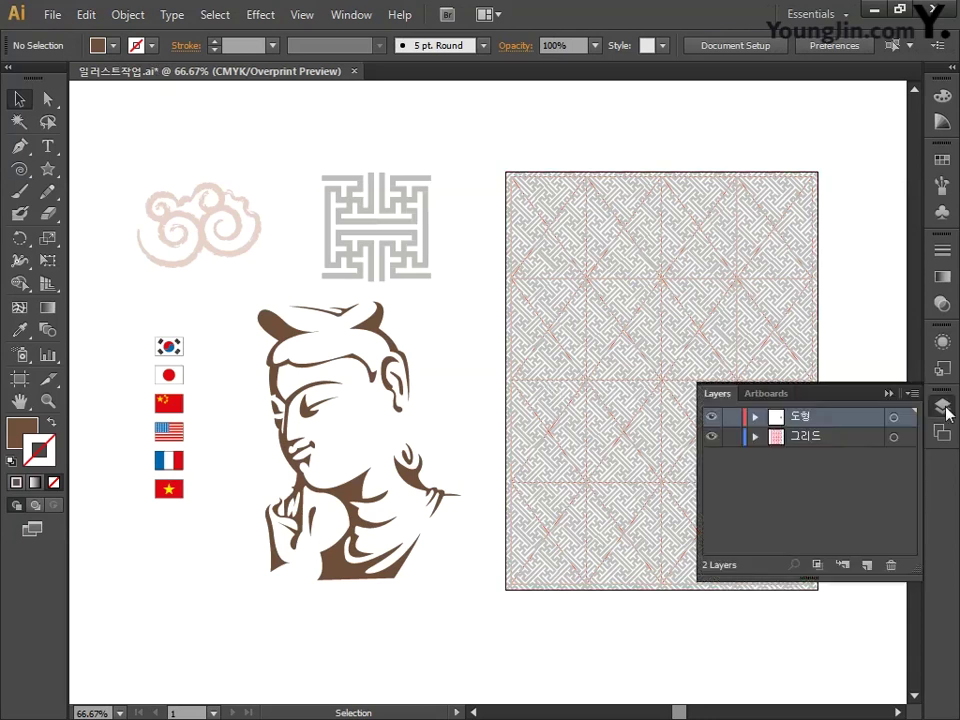
pyautogui.click(712, 418)
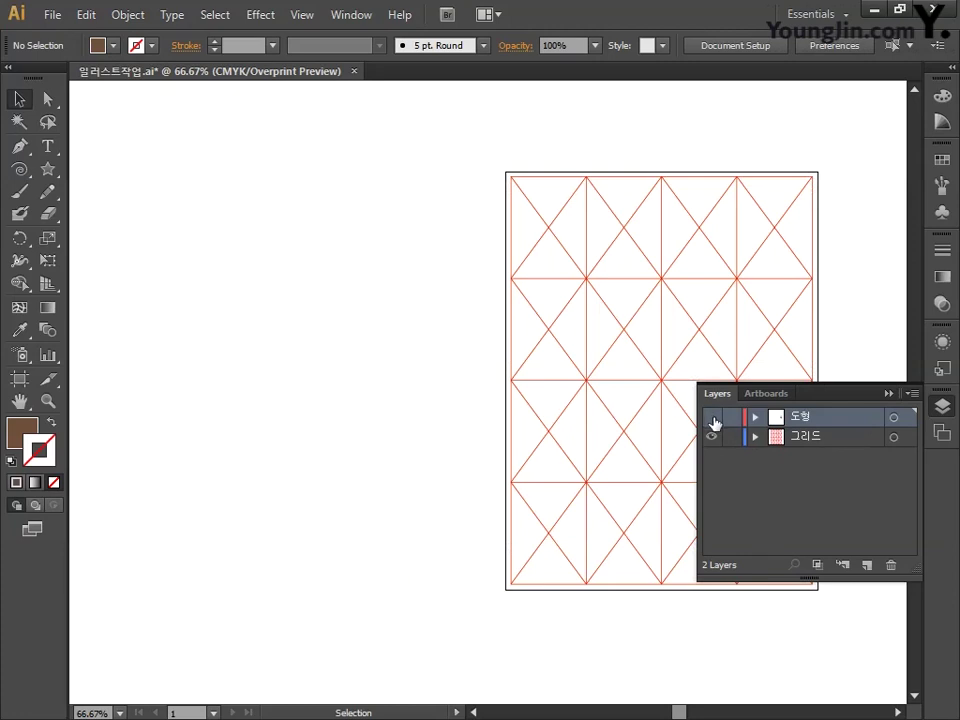
pyautogui.click(806, 439)
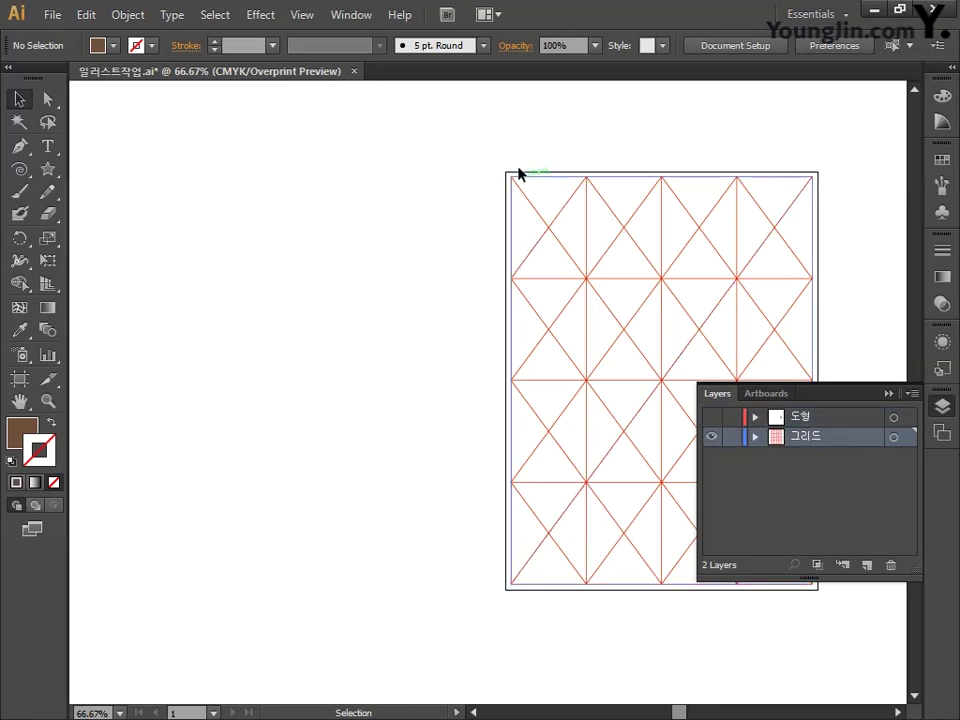
pyautogui.moveTo(474, 145); pyautogui.dragTo(893, 652)
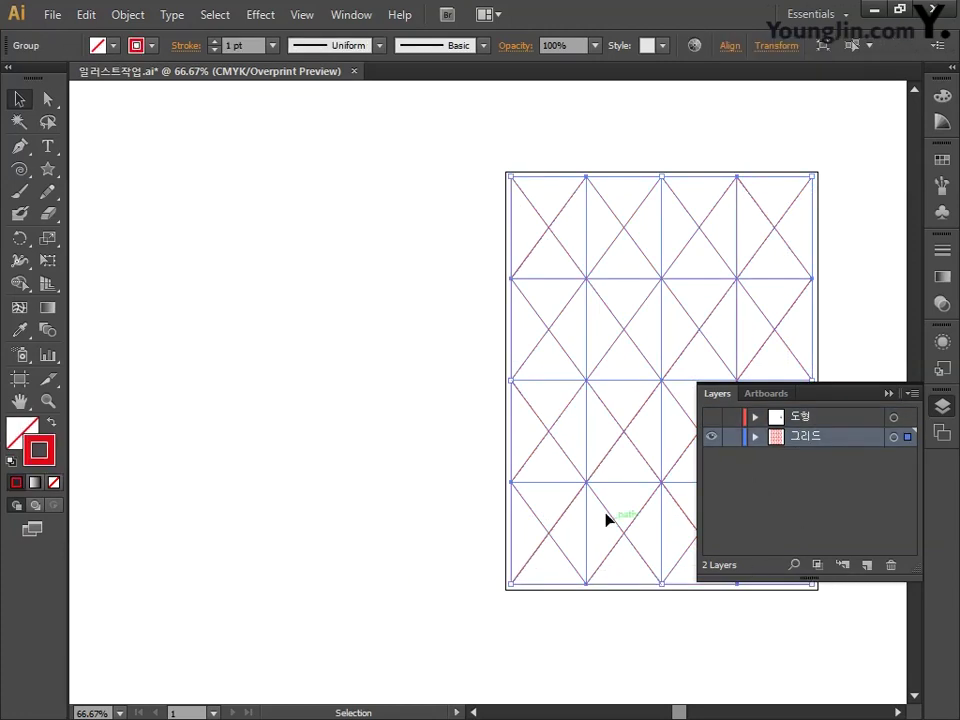
pyautogui.hotkey('ctrl', 'c')
pyautogui.hotkey('ctrl', 'f')
# Switch to Photoshop and paste the copied grid into the 포토샵작업 document as pixels
pyautogui.hotkey('alt', 'Tab')
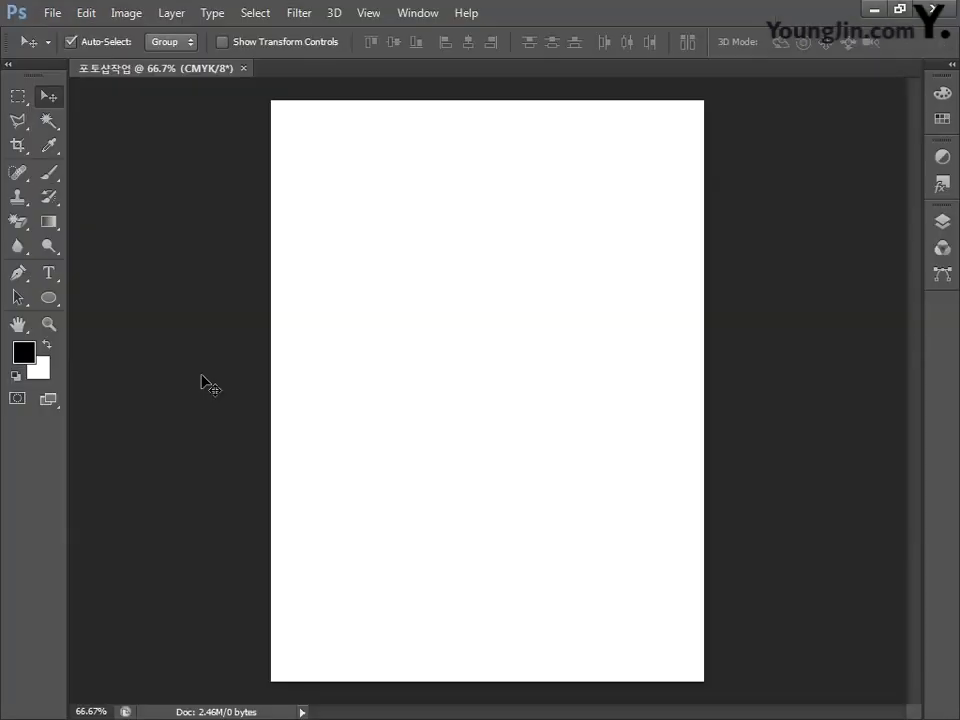
pyautogui.hotkey('ctrl', 'v')
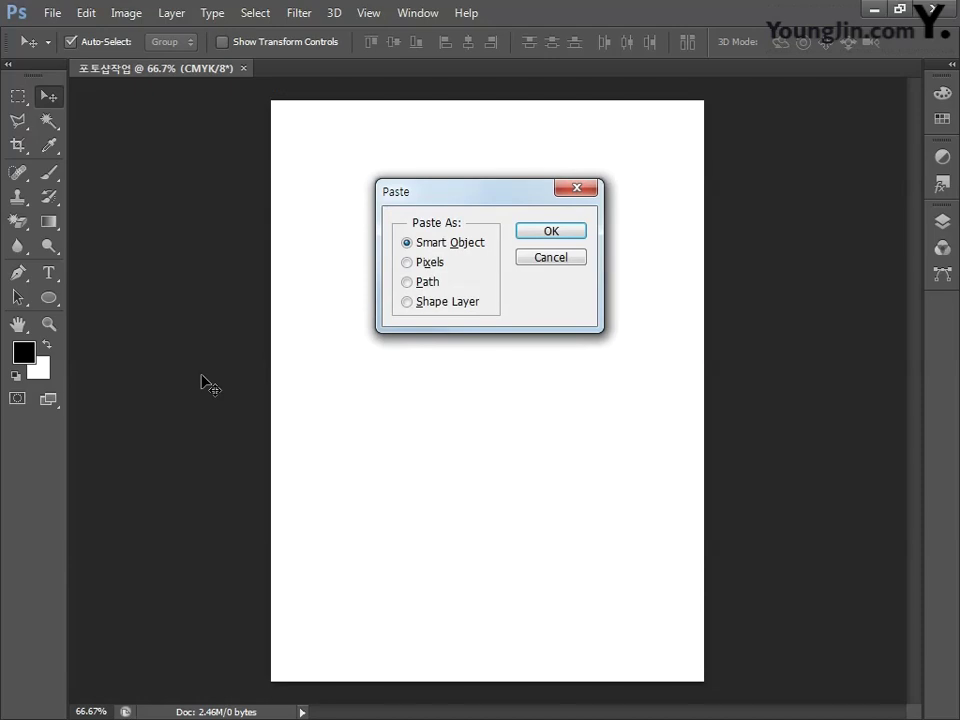
pyautogui.click(406, 262)
pyautogui.click(545, 232)
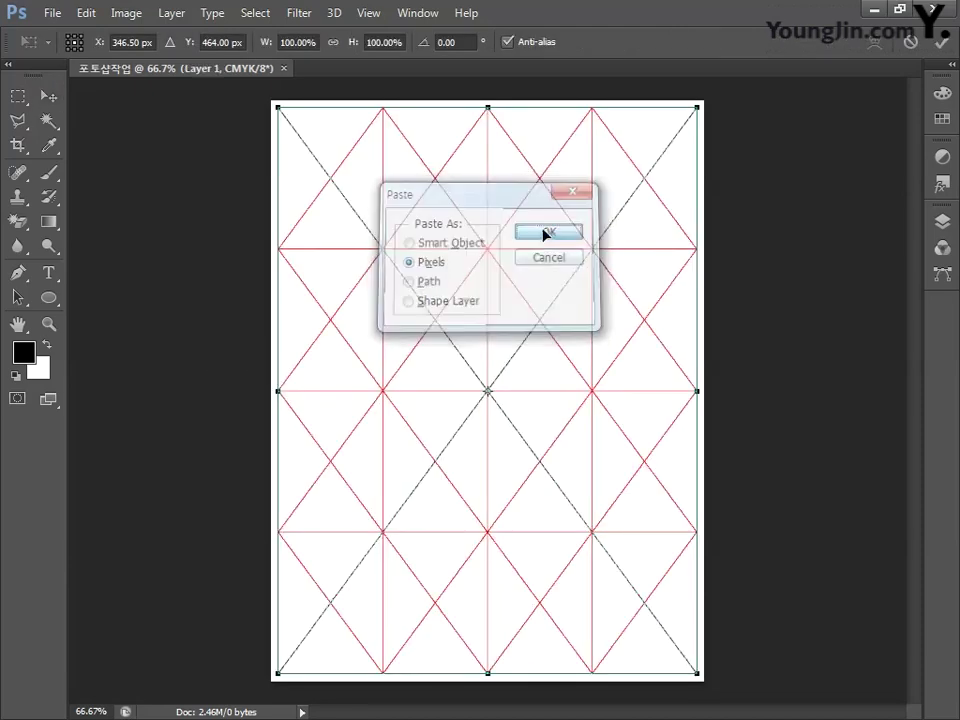
pyautogui.press('Return')
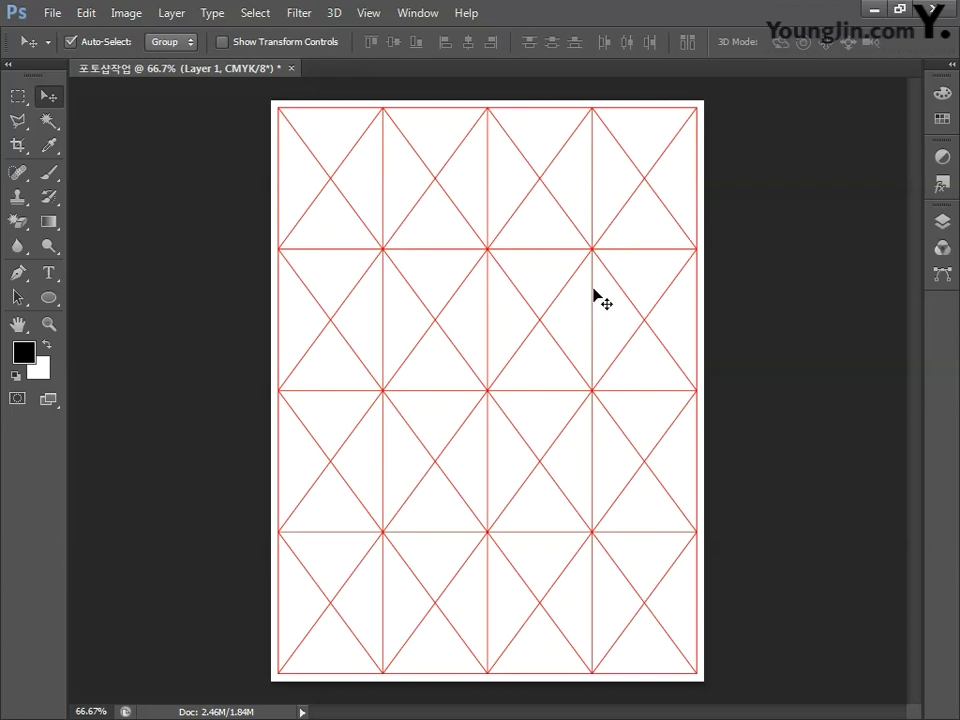
# Rename the pasted grid's layer as 그리드
pyautogui.click(940, 222)
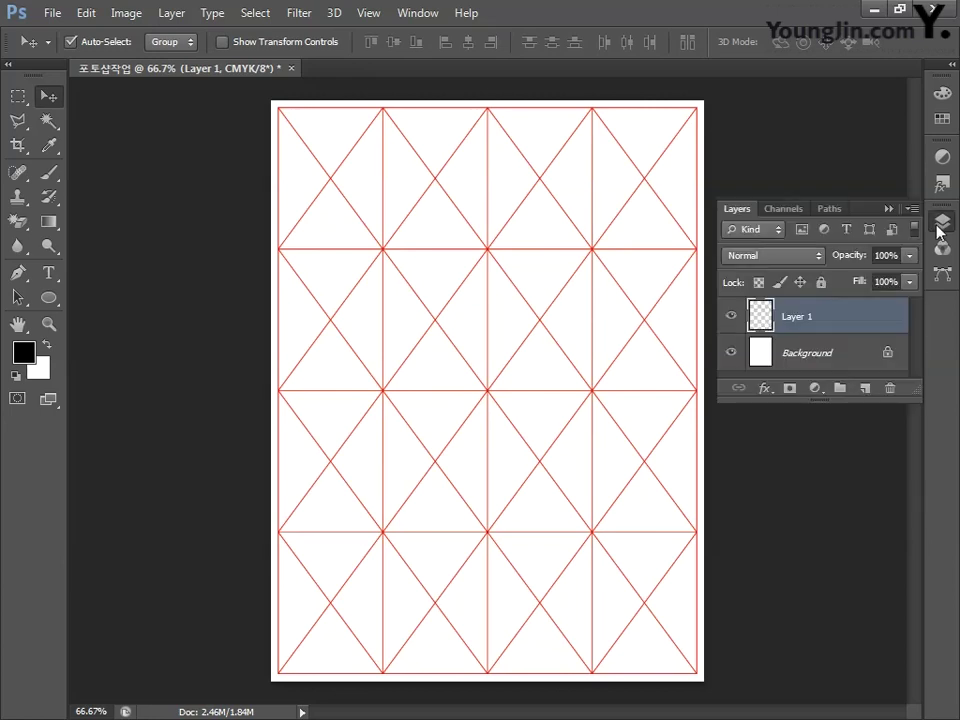
pyautogui.doubleClick(795, 316)
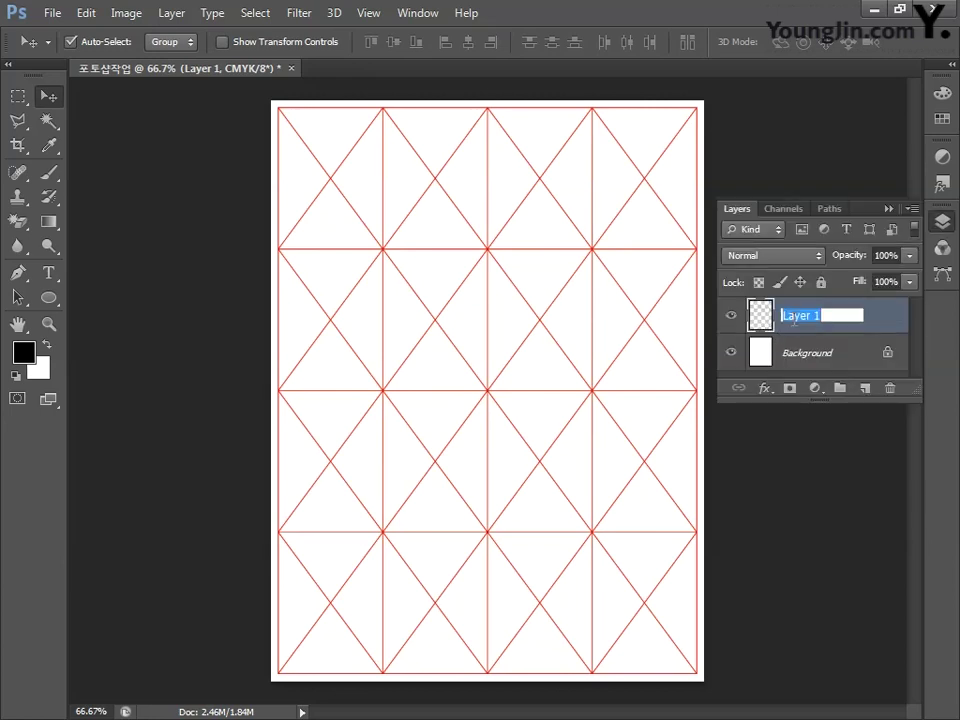
pyautogui.write('그리드')
pyautogui.press('Return')
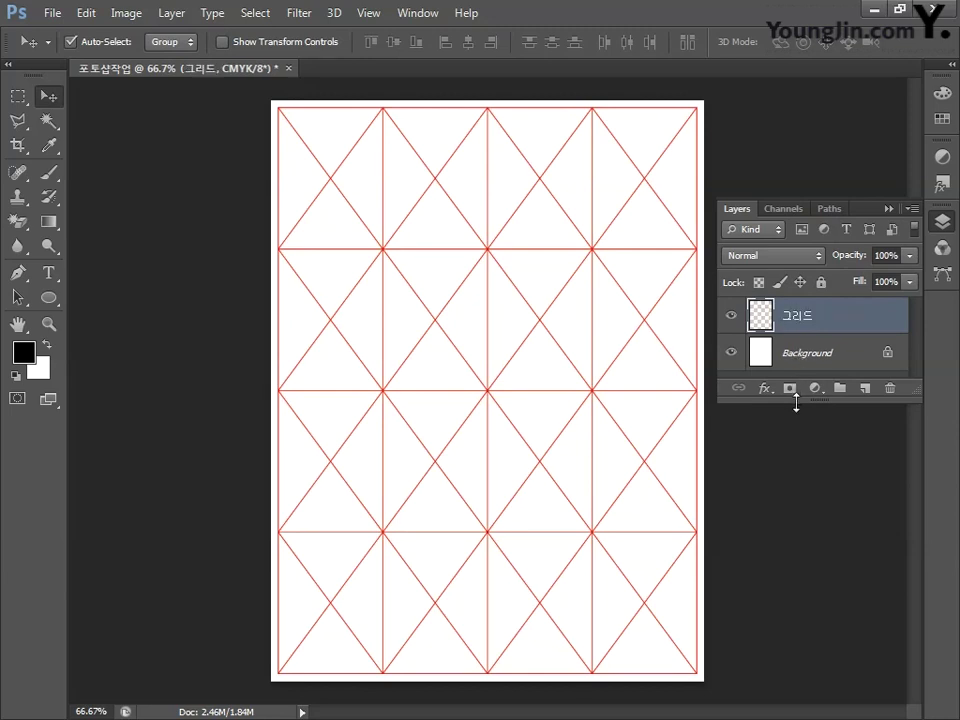
# Select the 그리드 and Background layers together and align their vertical centers
pyautogui.moveTo(795, 399); pyautogui.dragTo(795, 500)
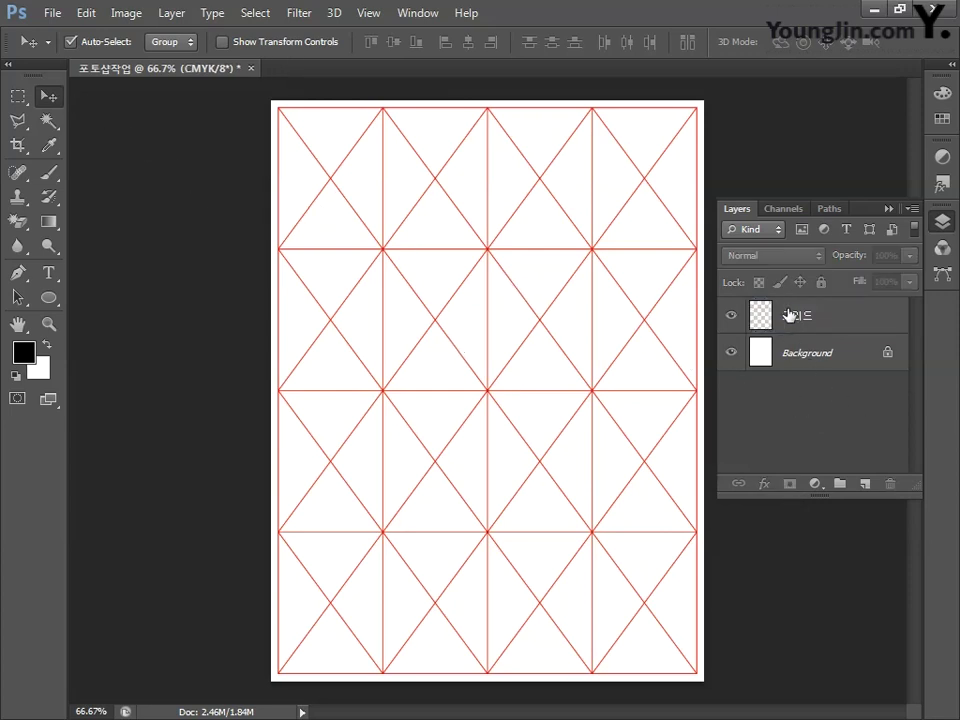
pyautogui.keyDown('shift'); pyautogui.click(810, 357); pyautogui.keyUp('shift')
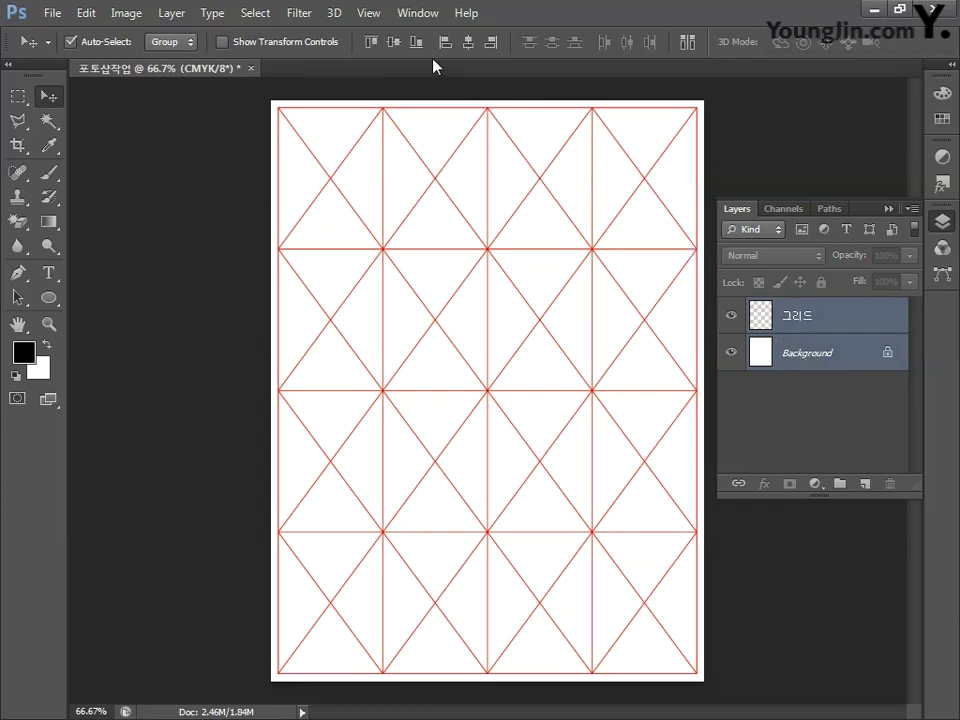
pyautogui.click(399, 43)
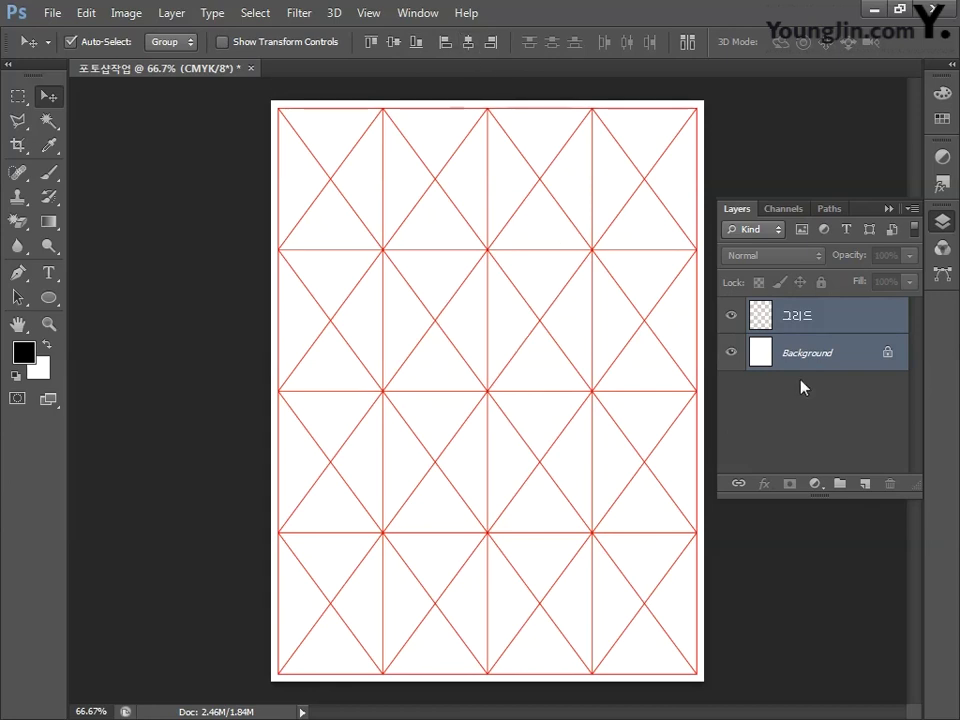
# Fully lock the 그리드 layer and save the document as 포토샵작업.psd
pyautogui.click(838, 330)
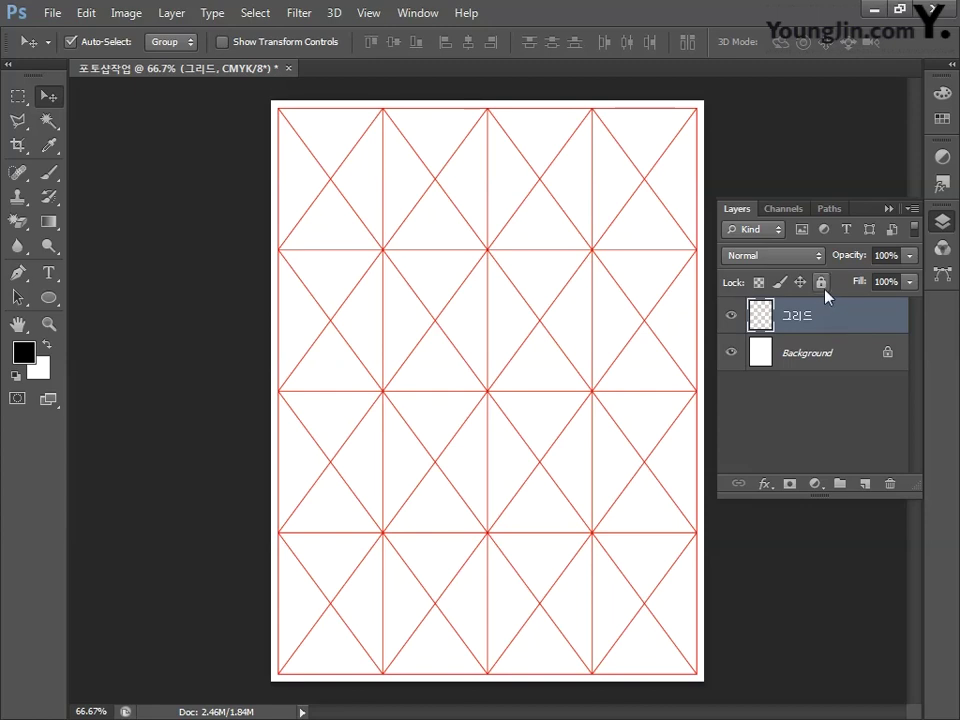
pyautogui.click(821, 283)
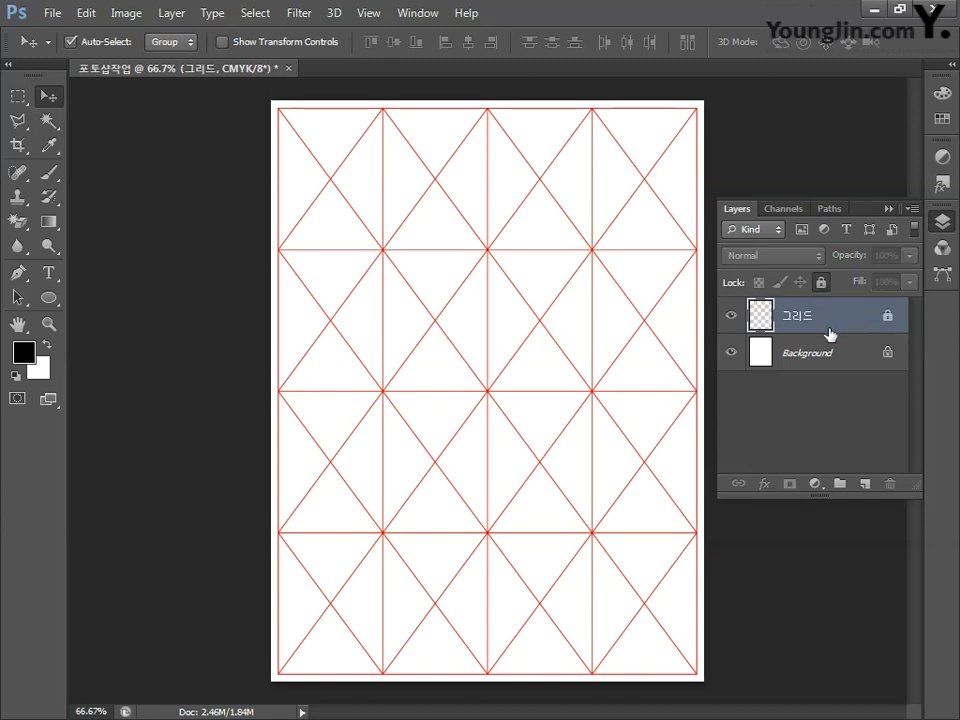
pyautogui.hotkey('ctrl', 's')
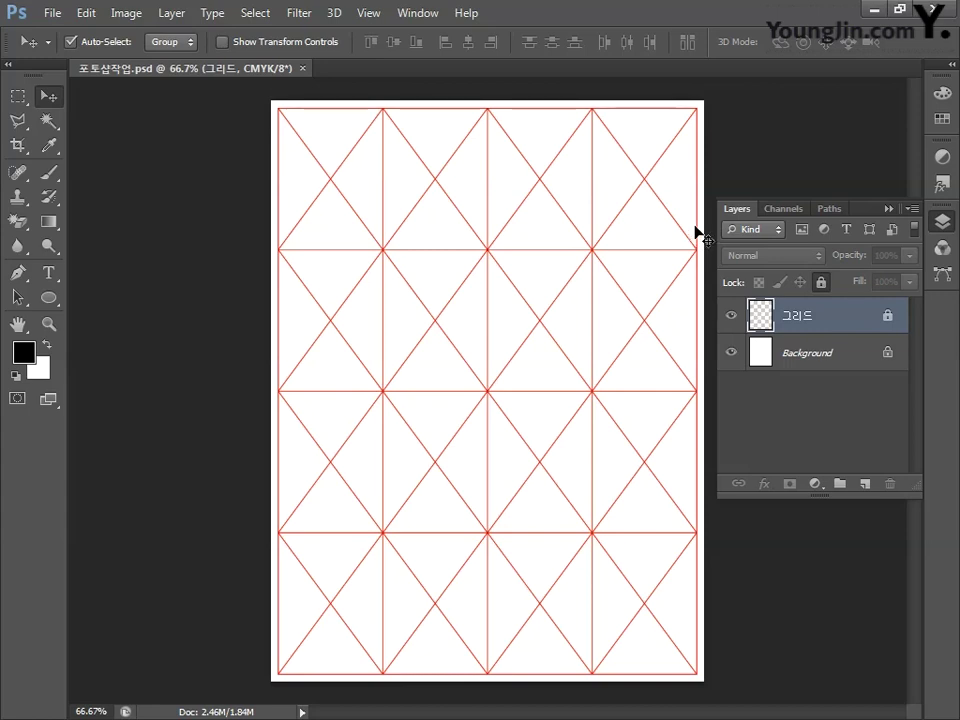
# Open the old paper image 낡은종이 from the 제공소스 folder
pyautogui.click(50, 14)
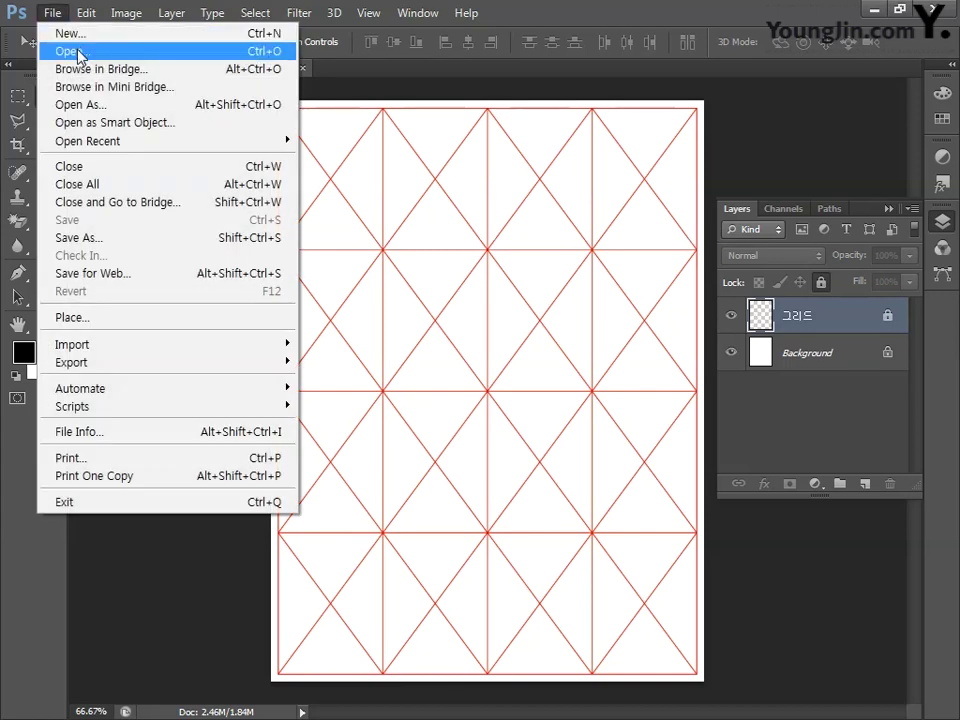
pyautogui.click(45, 51)
pyautogui.click(400, 192)
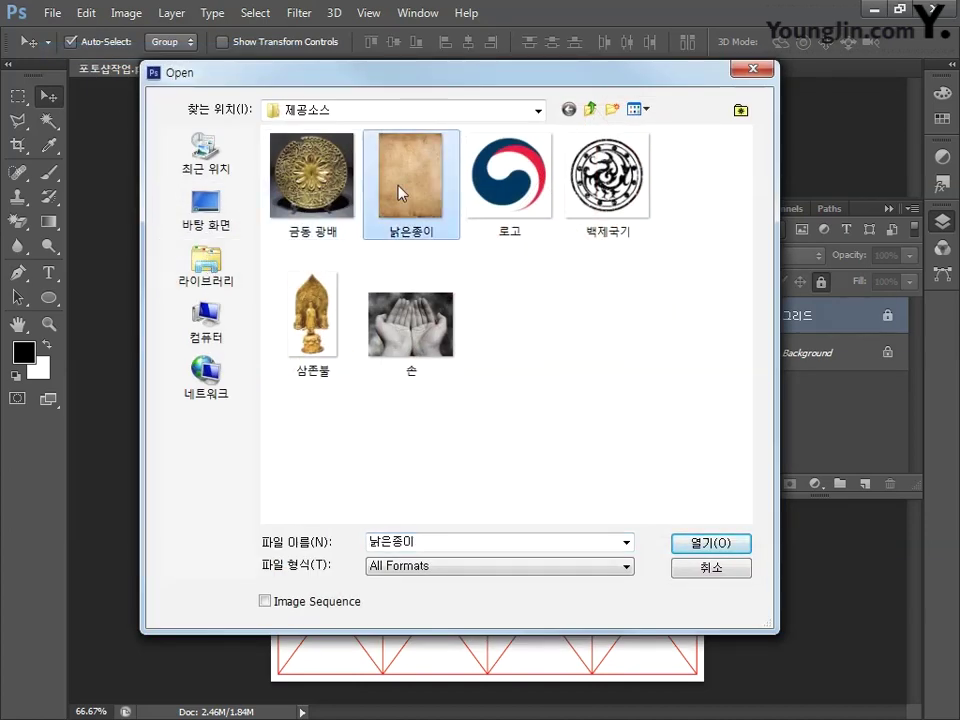
pyautogui.click(709, 545)
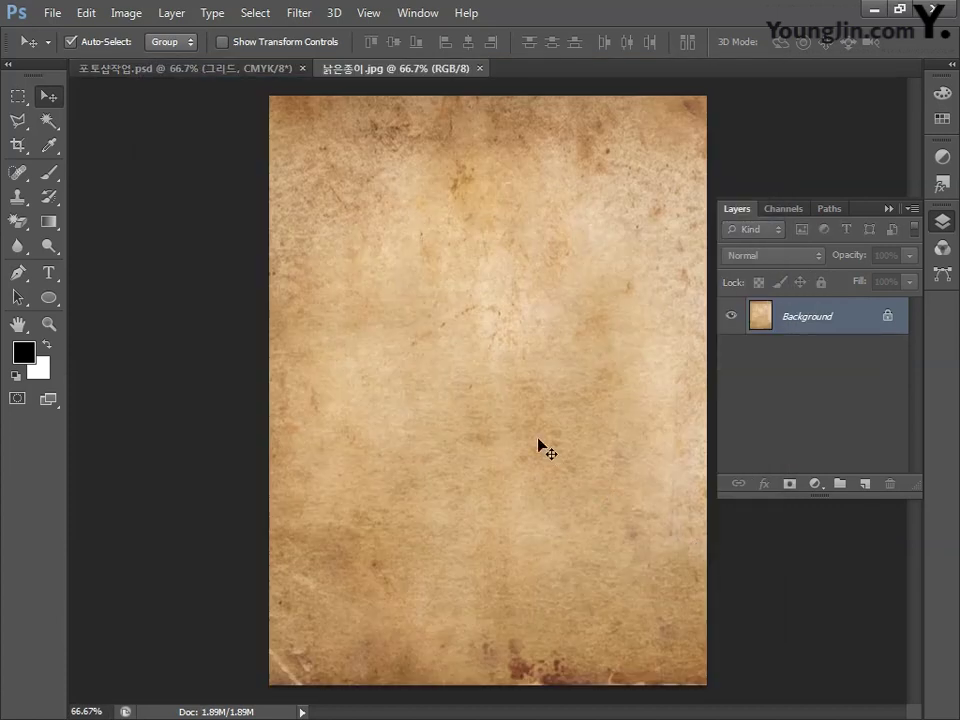
# Copy the entire old paper image and paste it into 포토샵작업.psd as a layer above 그리드
pyautogui.hotkey('ctrl', 'a')
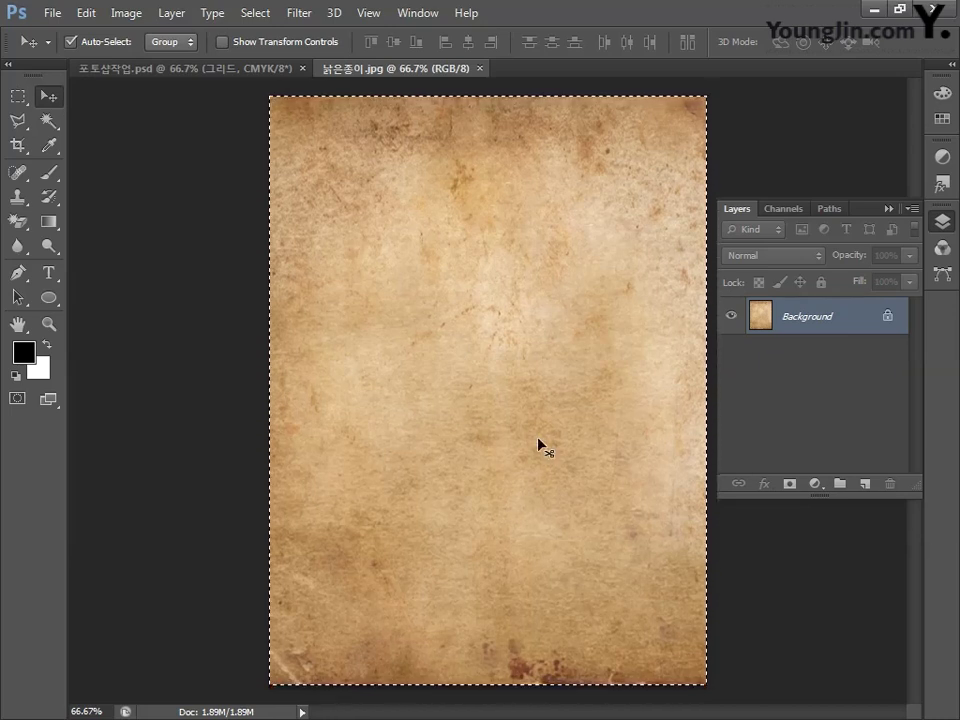
pyautogui.click(170, 82)
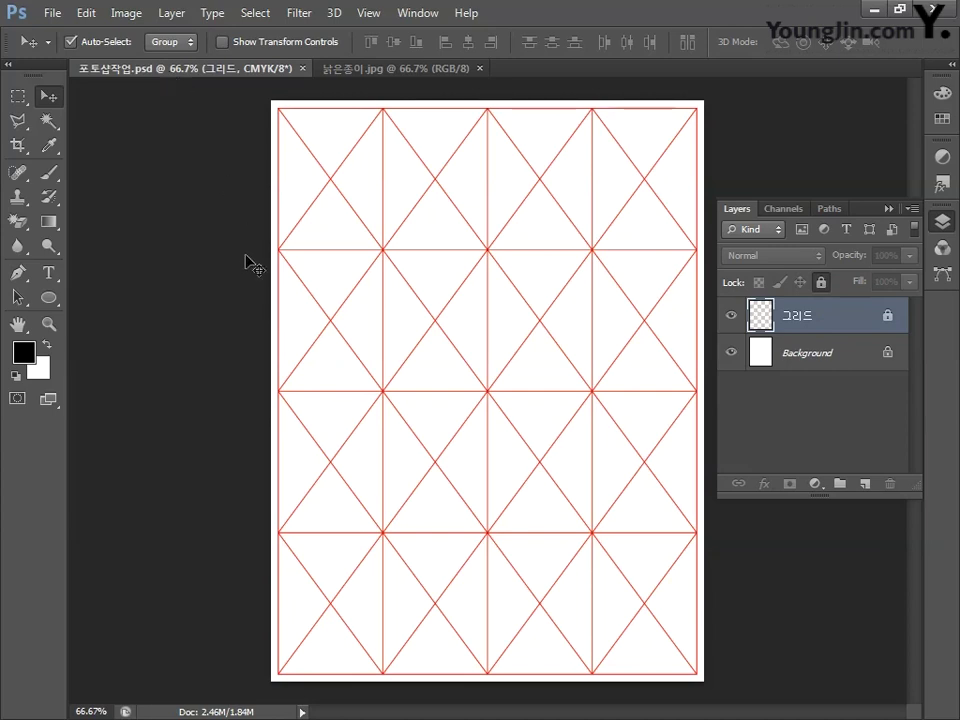
pyautogui.hotkey('ctrl', 'v')
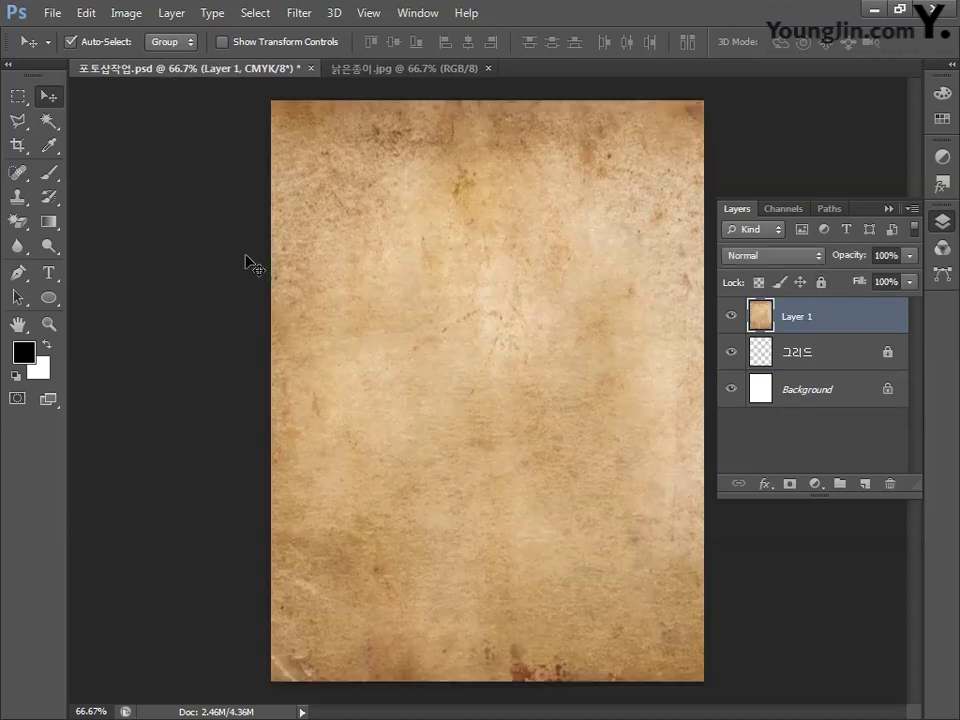
# Rename the pasted old paper layer as 배경 and move it directly below the 그리드 layer
pyautogui.doubleClick(795, 316)
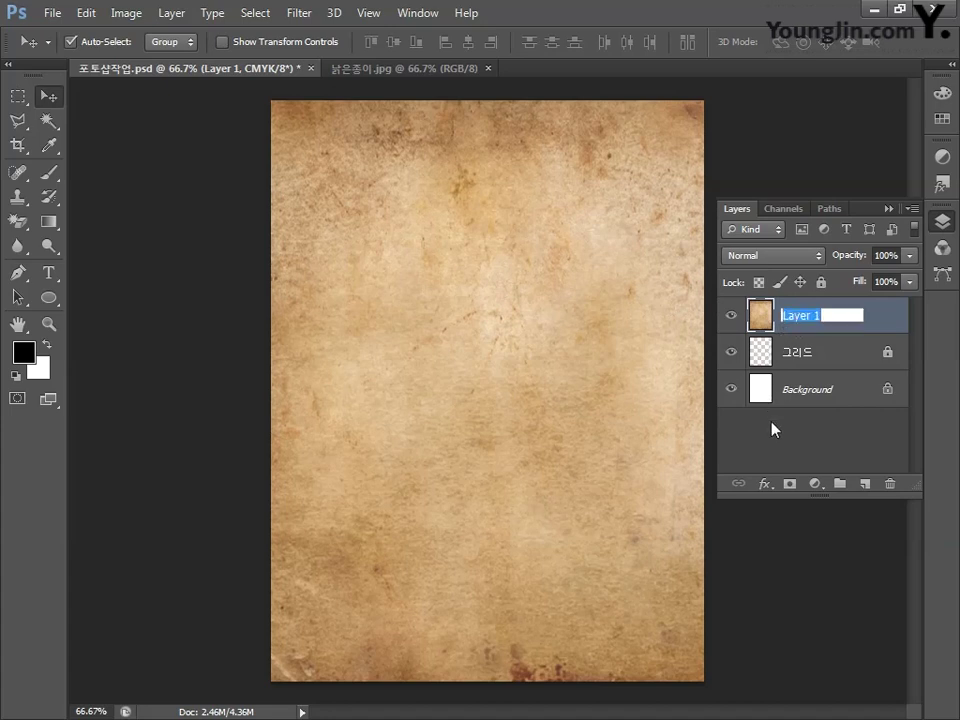
pyautogui.write('배경')
pyautogui.press('Return')
pyautogui.moveTo(823, 326); pyautogui.dragTo(814, 388)
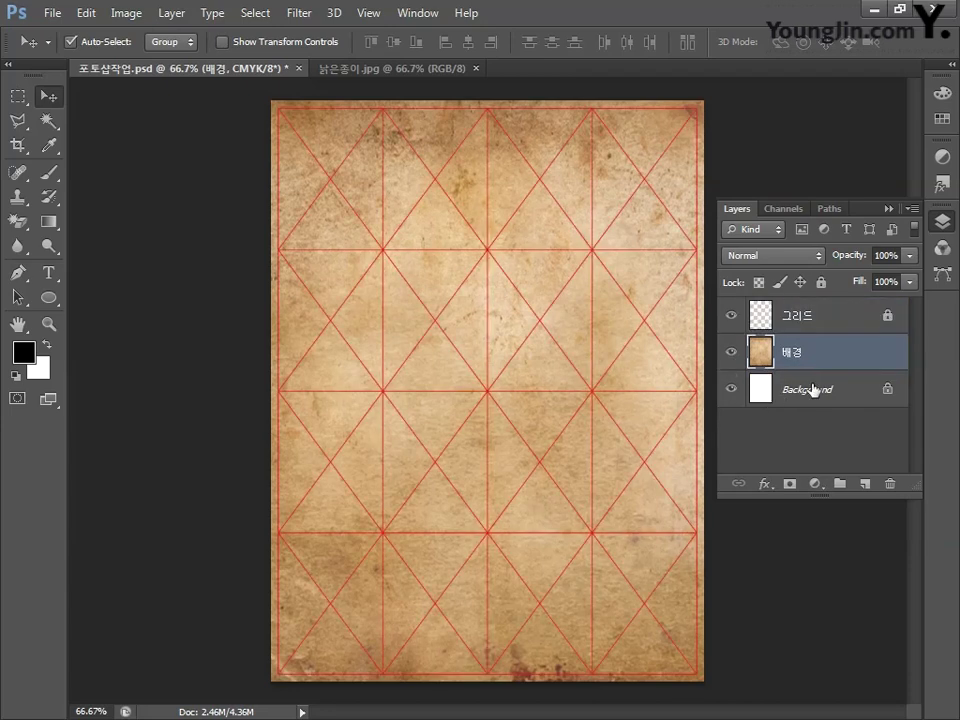
# Open the 백제국기 image from the 제공소스 folder
pyautogui.click(52, 13)
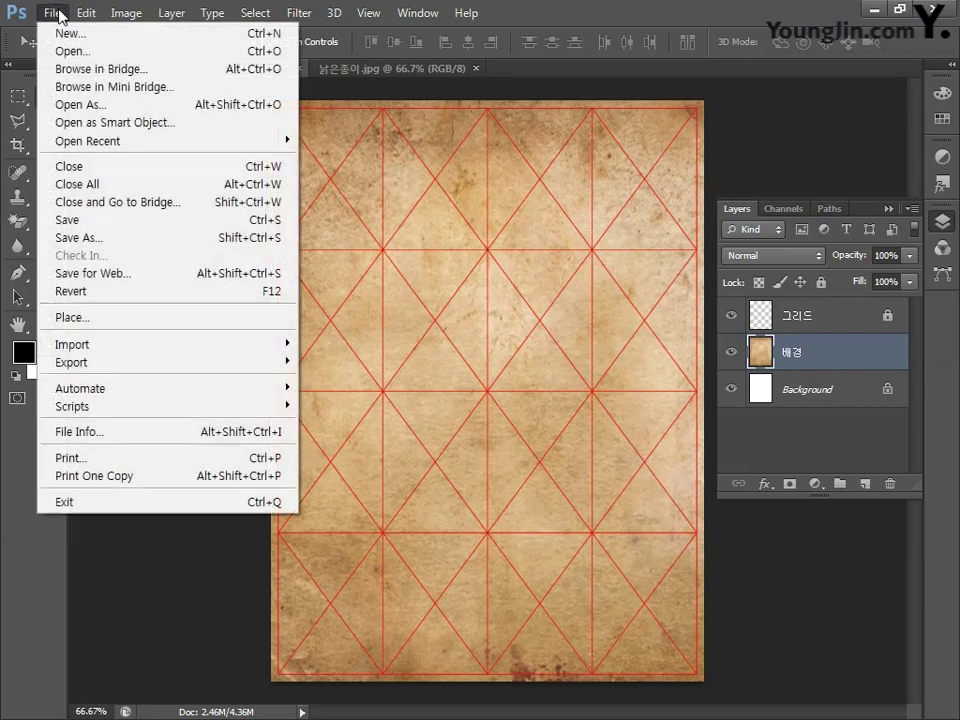
pyautogui.click(62, 51)
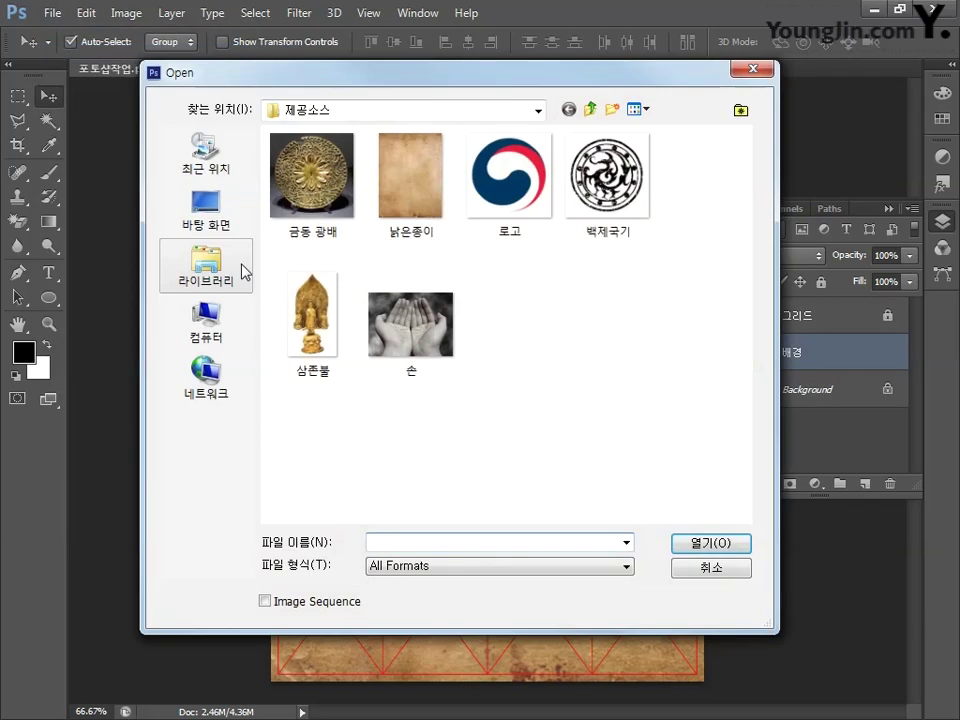
pyautogui.click(608, 212)
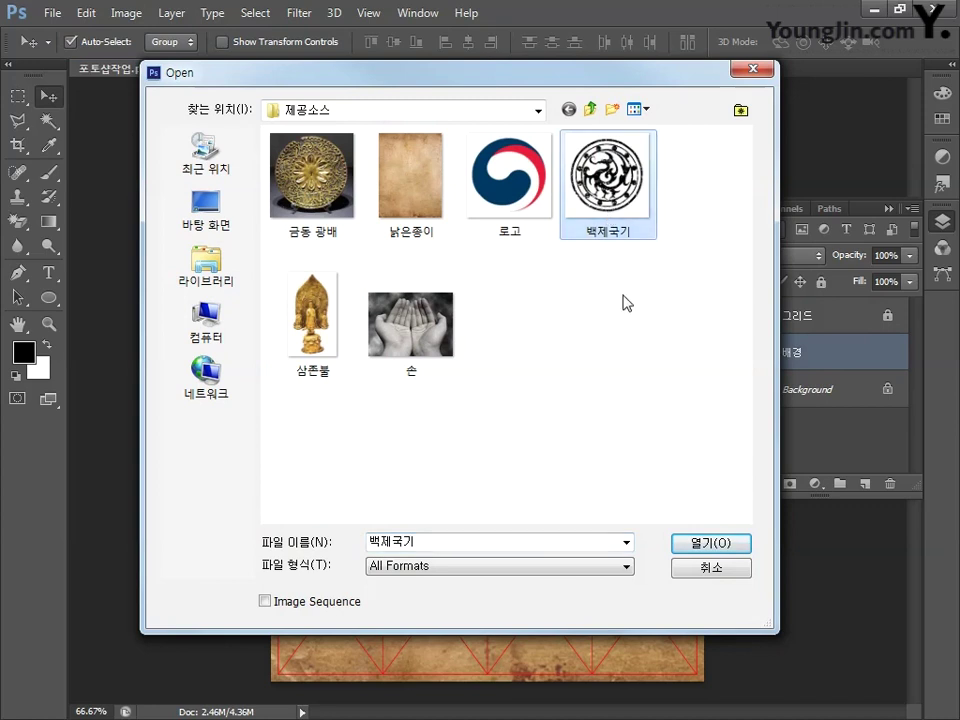
pyautogui.click(697, 541)
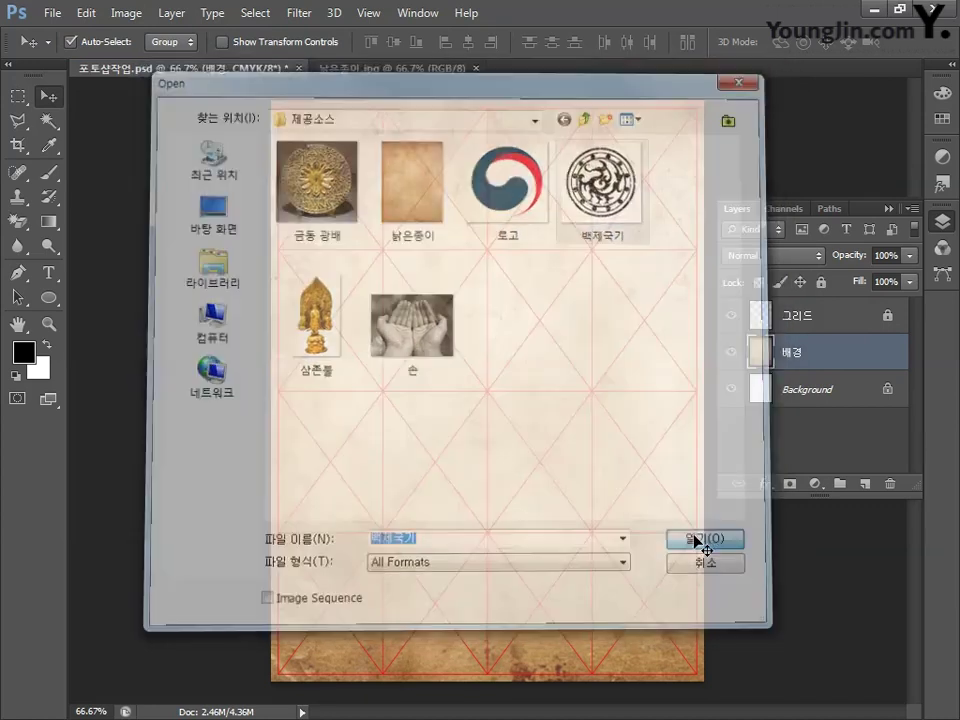
# Copy the entire 백제국기 image into 포토샵작업.psd above the 배경 layer and name the new layer 백제국기
pyautogui.hotkey('ctrl', 'a')
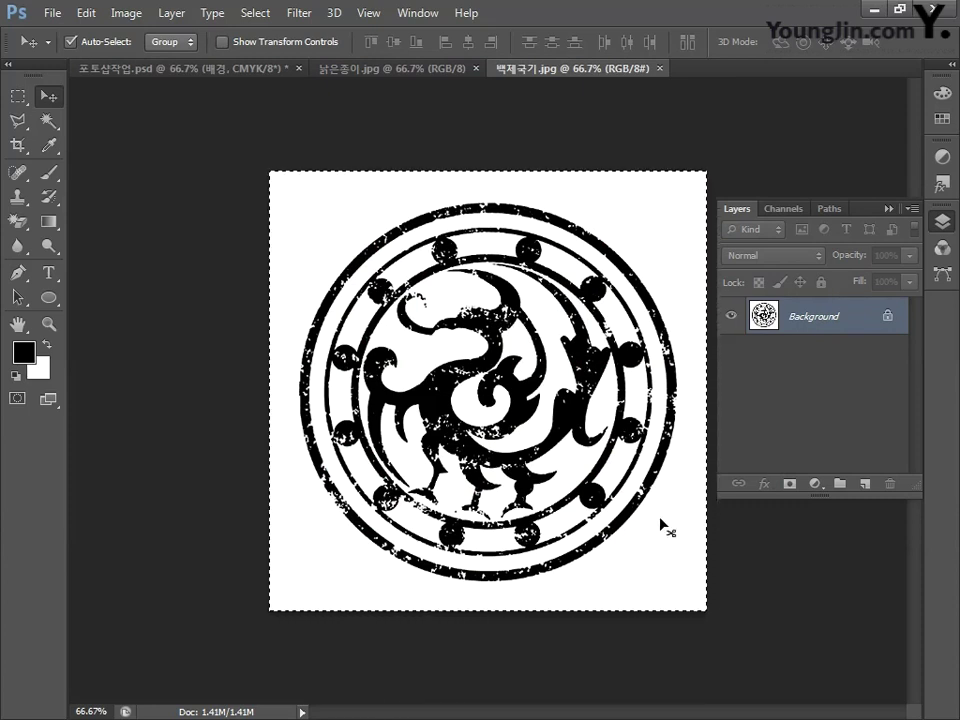
pyautogui.moveTo(193, 82); pyautogui.dragTo(215, 281)
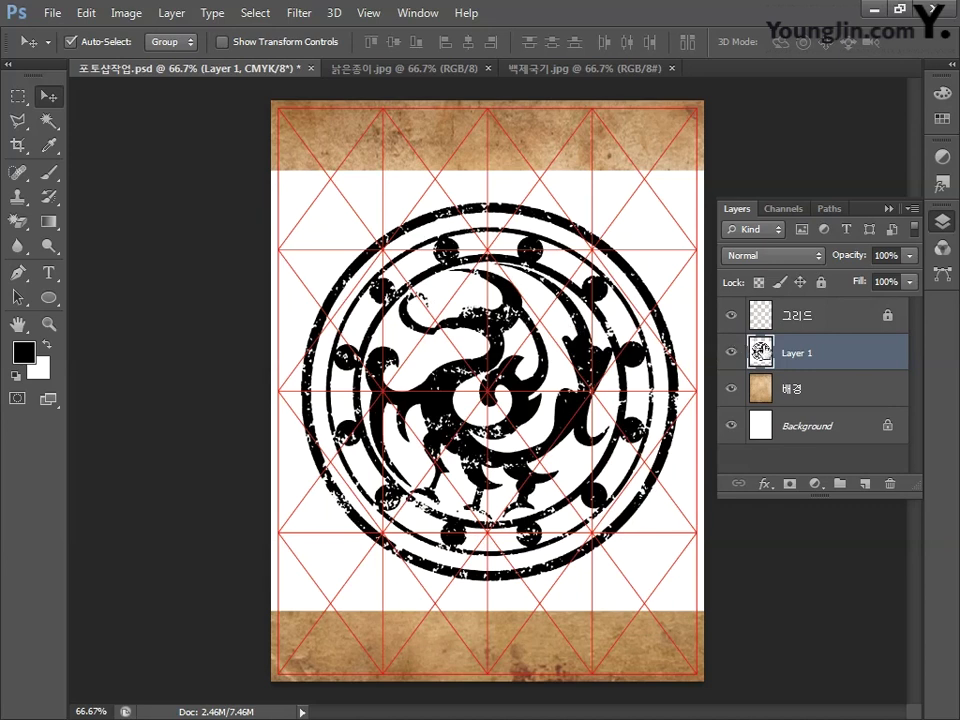
pyautogui.doubleClick(797, 355)
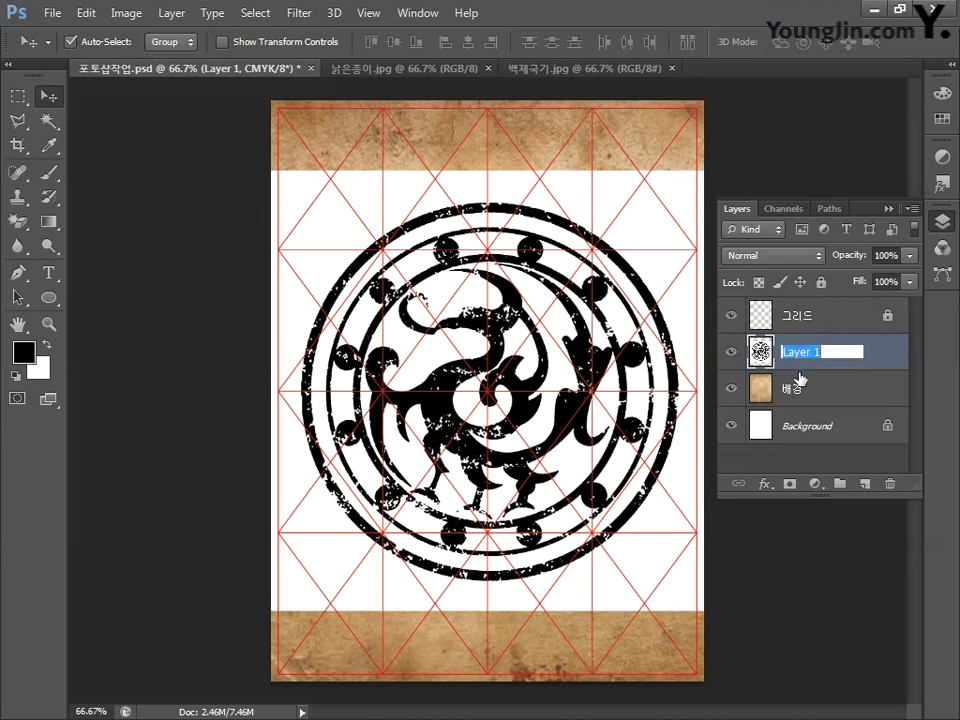
pyautogui.write('백제국기')
pyautogui.press('Return')
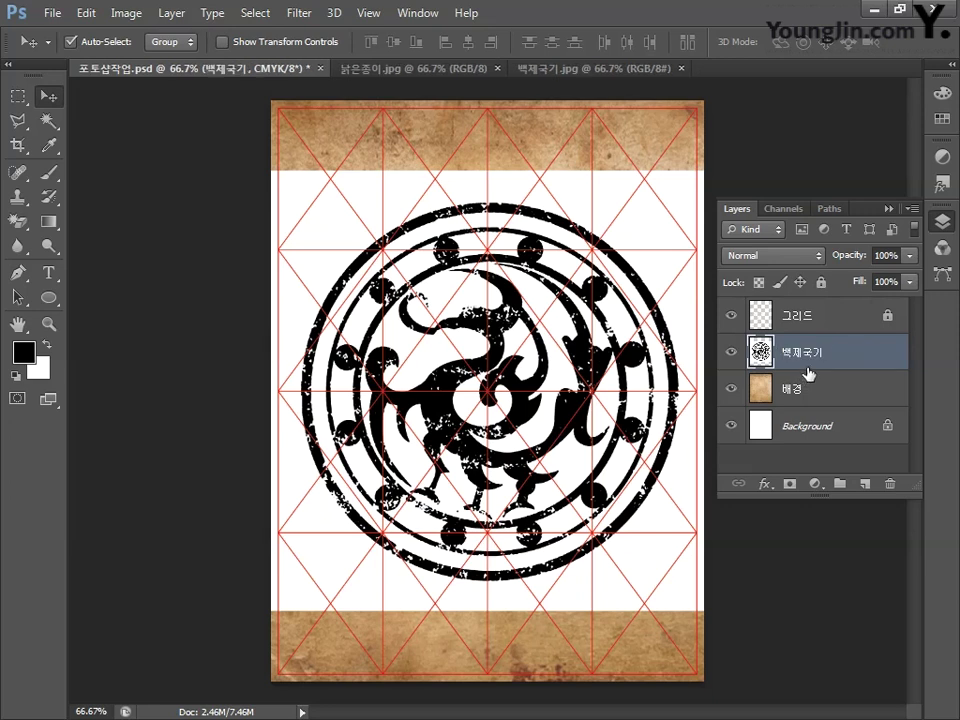
# Set the 백제국기 layer's blend mode to Color Burn and its opacity to 33%
pyautogui.click(794, 260)
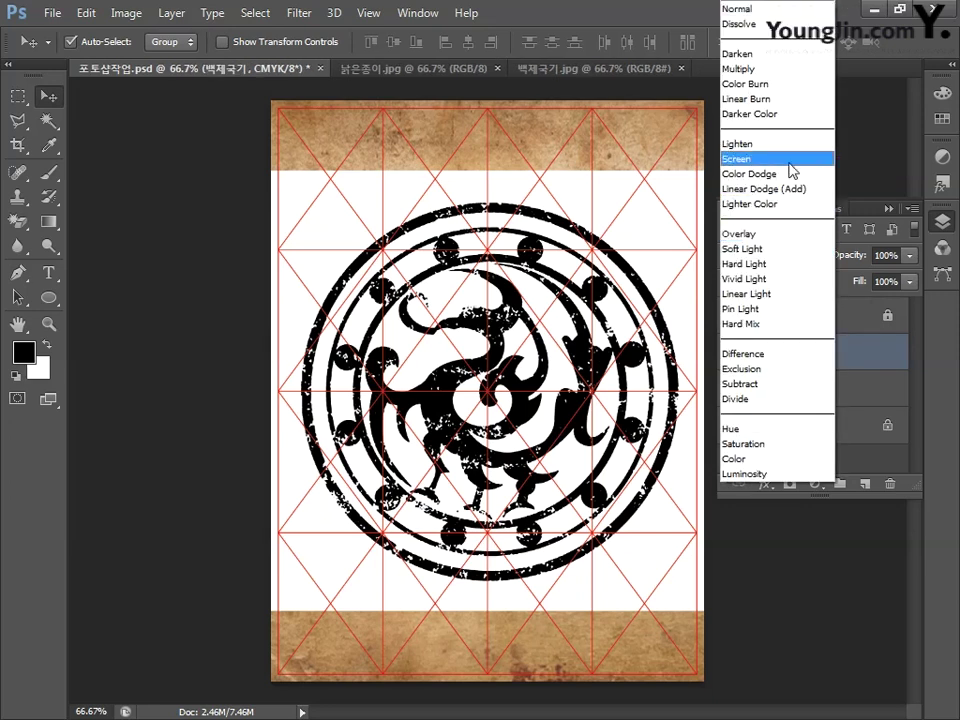
pyautogui.click(790, 86)
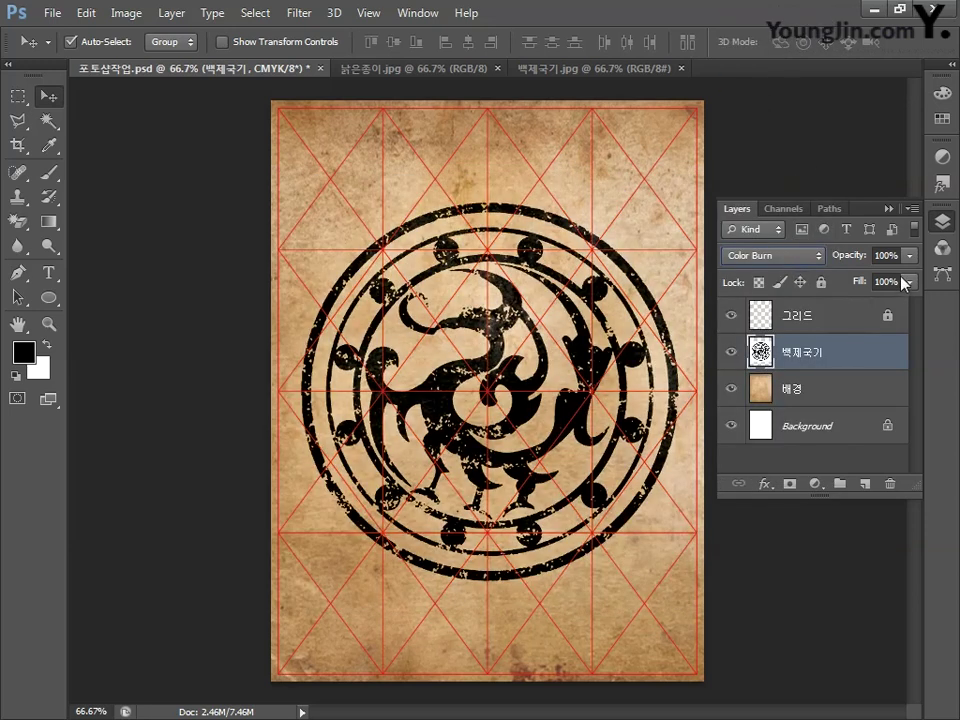
pyautogui.click(885, 255)
pyautogui.write('33')
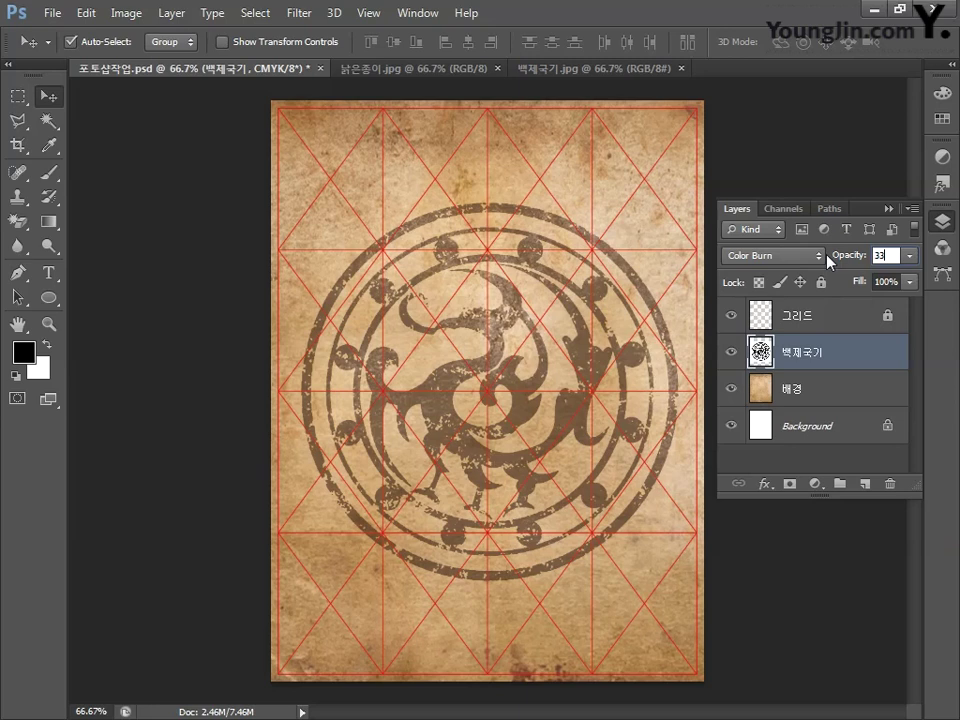
pyautogui.press('Return')
# Scale the emblem down slightly and move it into the page's upper-right corner, past the edges, and merge its layer with 배경
pyautogui.hotkey('ctrl', 't')
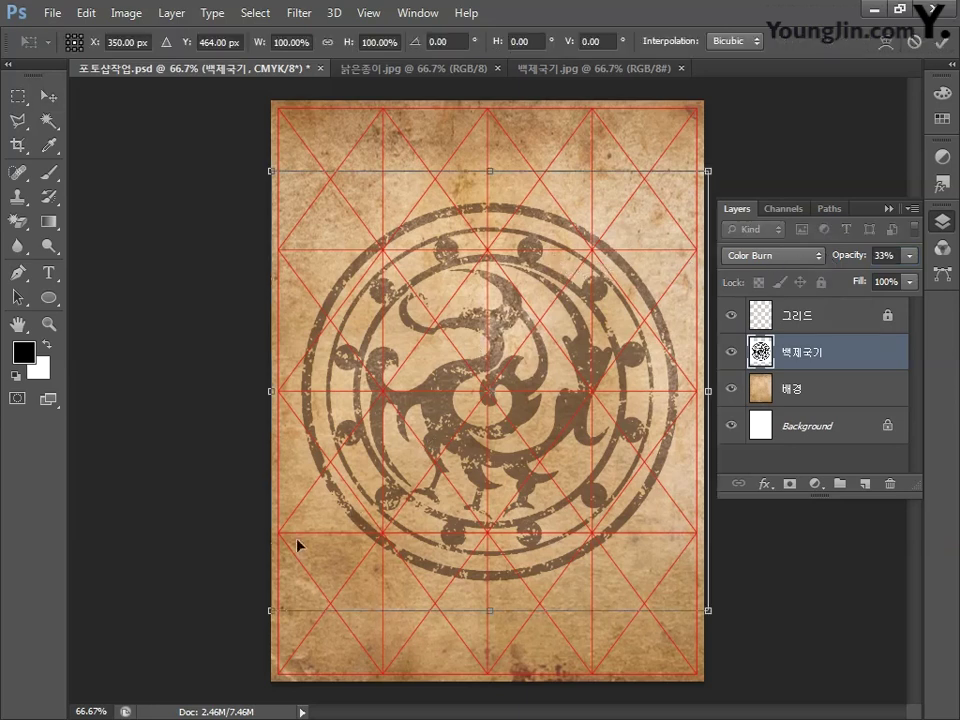
pyautogui.moveTo(271, 610); pyautogui.dragTo(322, 557)
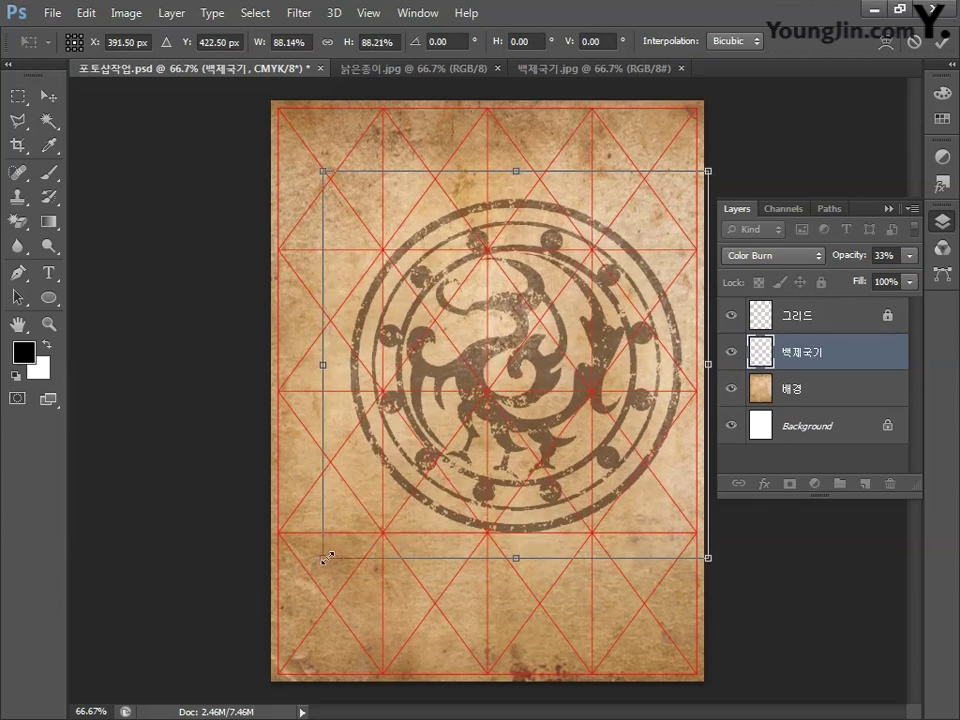
pyautogui.moveTo(549, 516); pyautogui.dragTo(609, 338)
pyautogui.moveTo(387, 395); pyautogui.dragTo(355, 428)
pyautogui.press('Return')
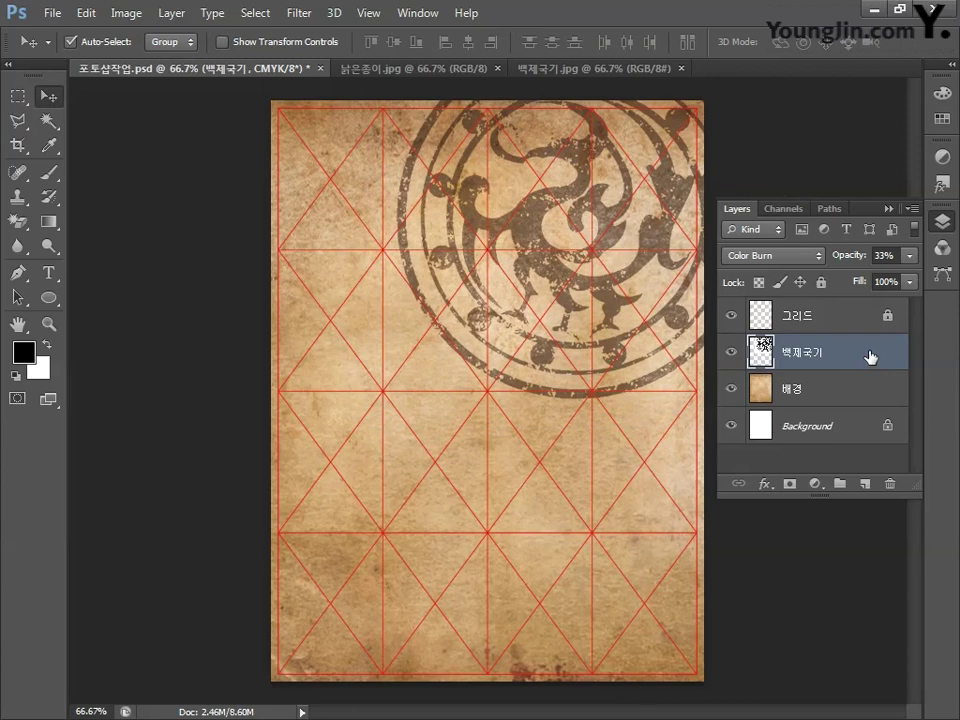
pyautogui.keyDown('shift'); pyautogui.click(850, 392); pyautogui.keyUp('shift')
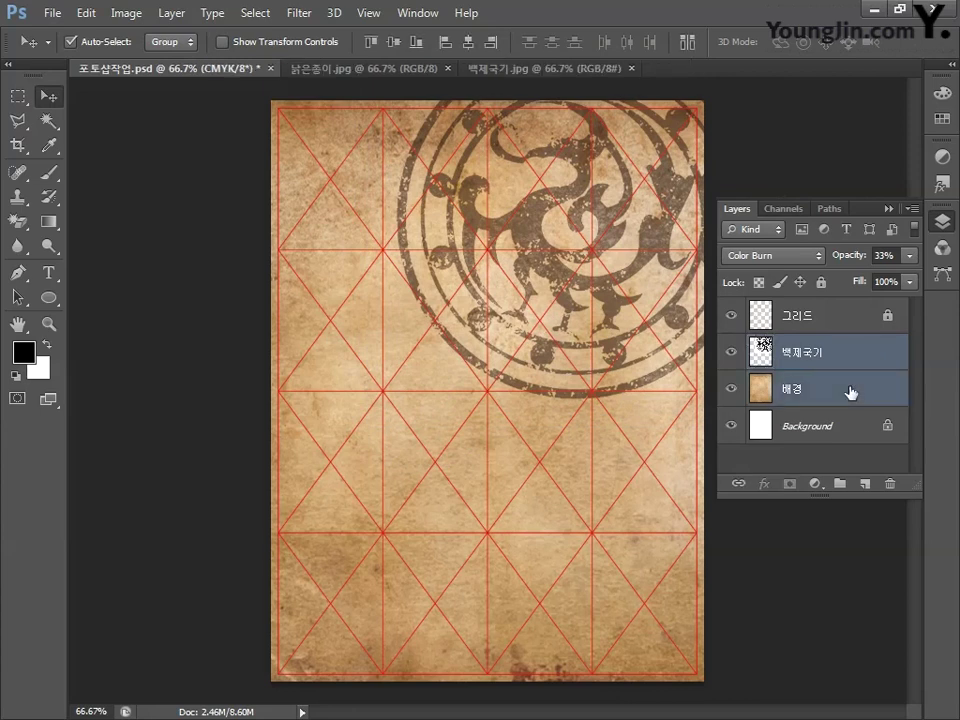
pyautogui.hotkey('ctrl', 'e')
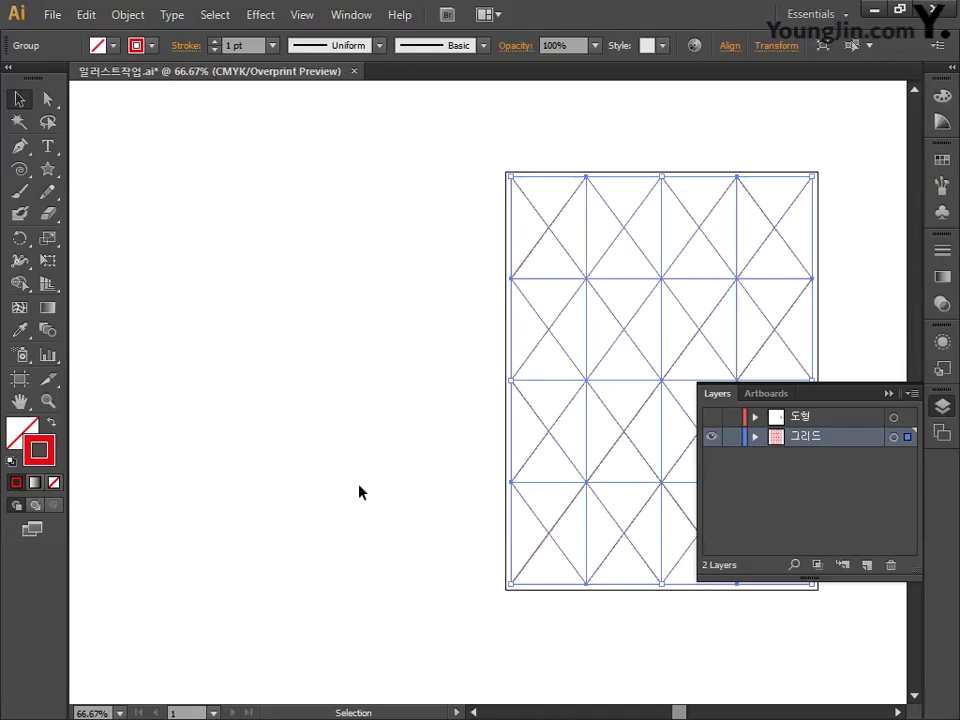
# Switch to 일러스트작업.ai in Illustrator, deselect the grid, hide the 그리드 layer and show the 도형 layer
pyautogui.click(361, 492)
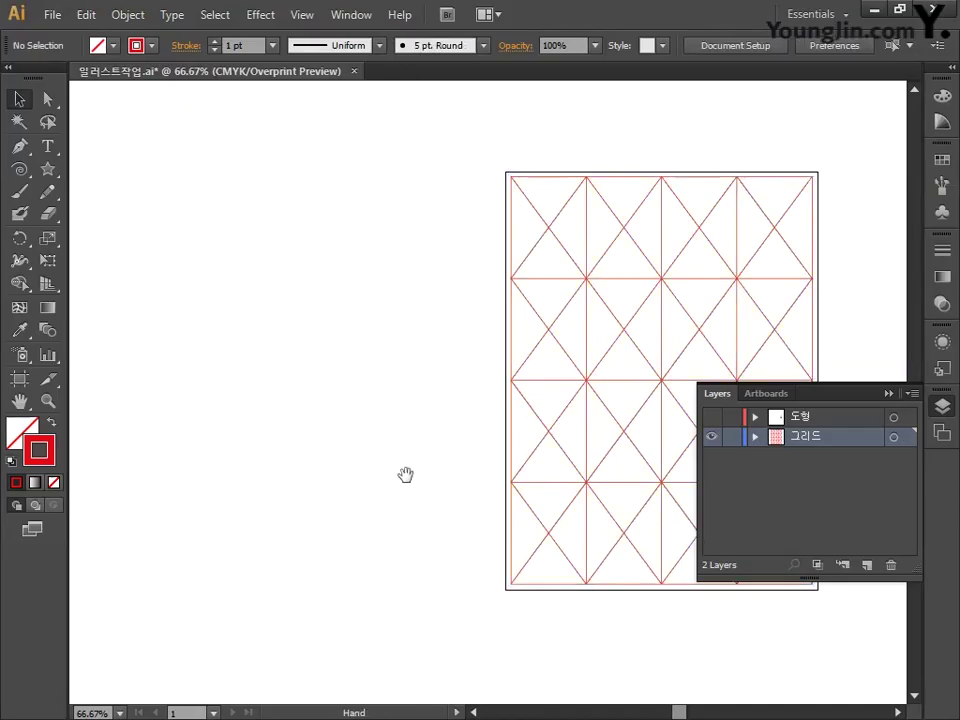
pyautogui.moveTo(405, 476); pyautogui.dragTo(195, 474)
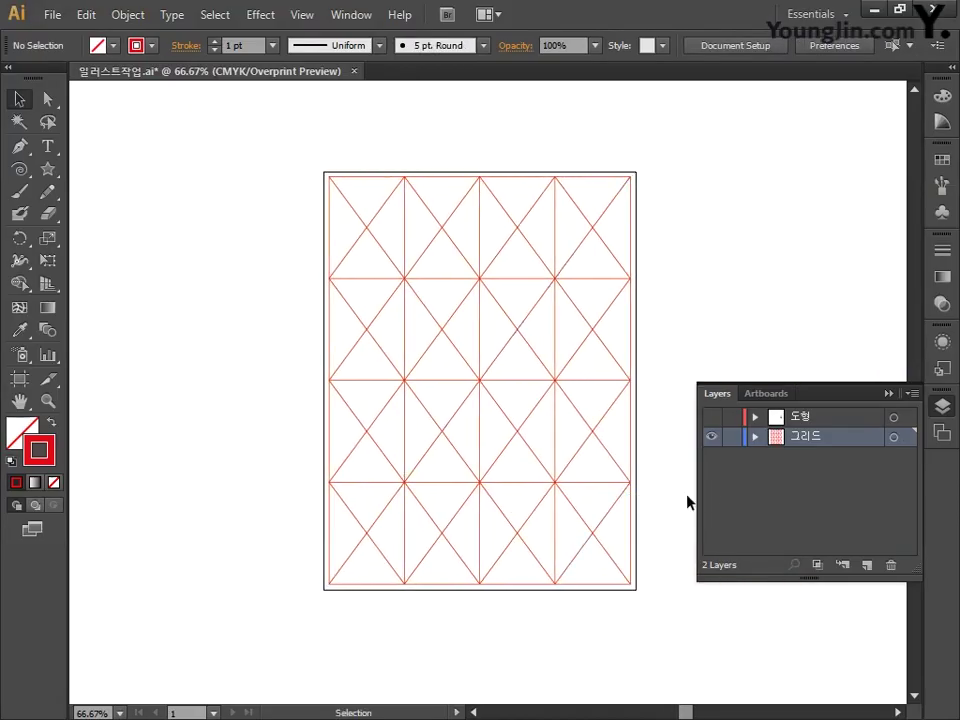
pyautogui.click(712, 437)
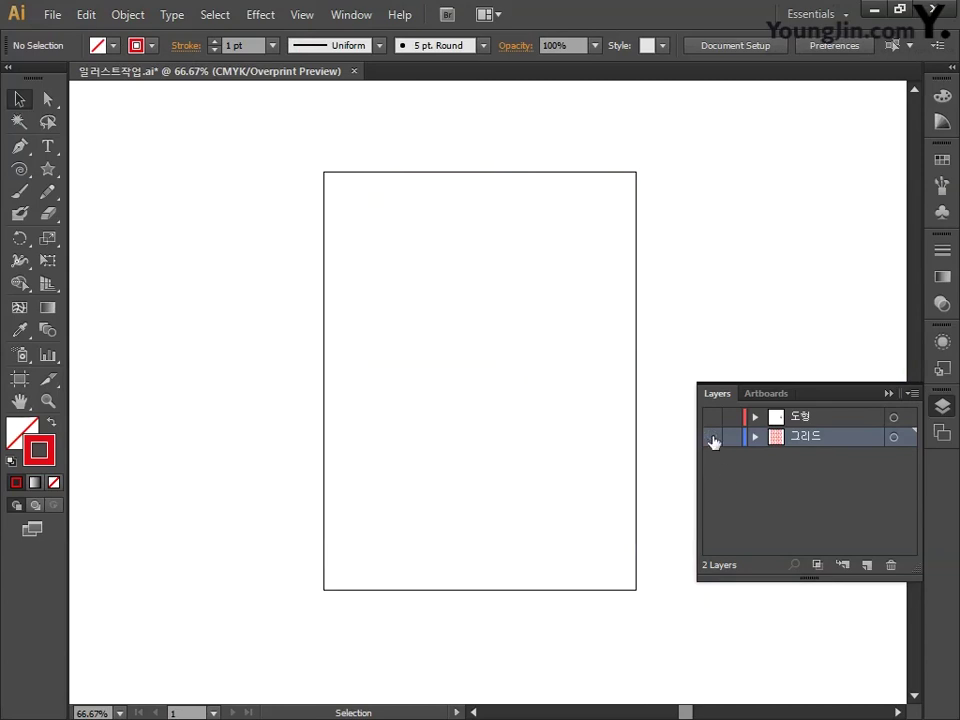
pyautogui.click(712, 418)
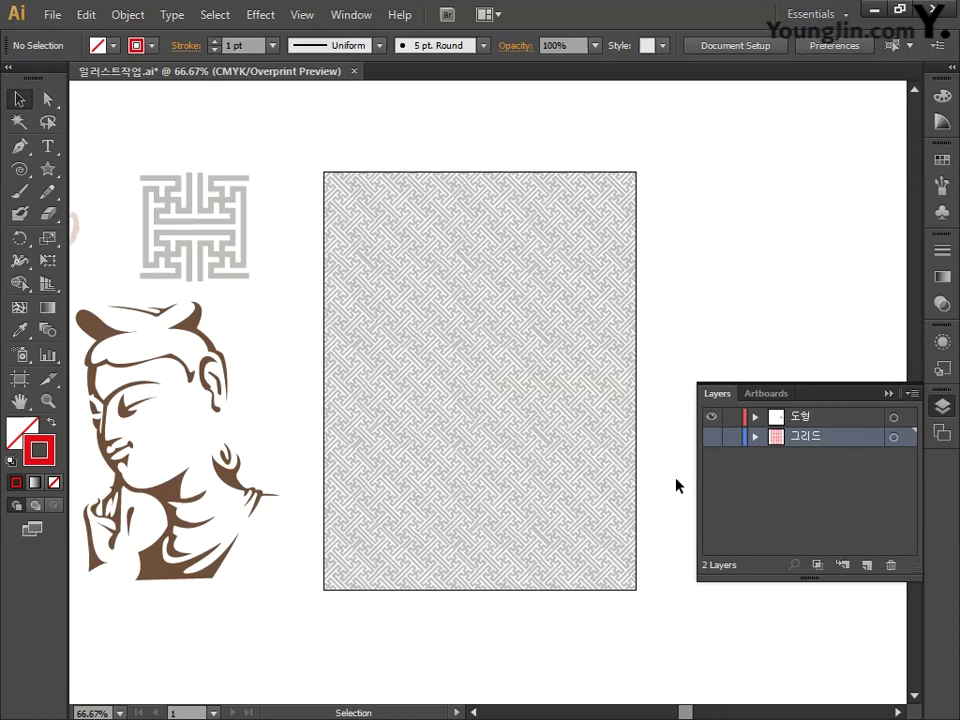
# Copy the page-sized gray pattern rectangle from Illustrator and paste it as pixels into 포토샵작업.psd in Photoshop
pyautogui.click(591, 484)
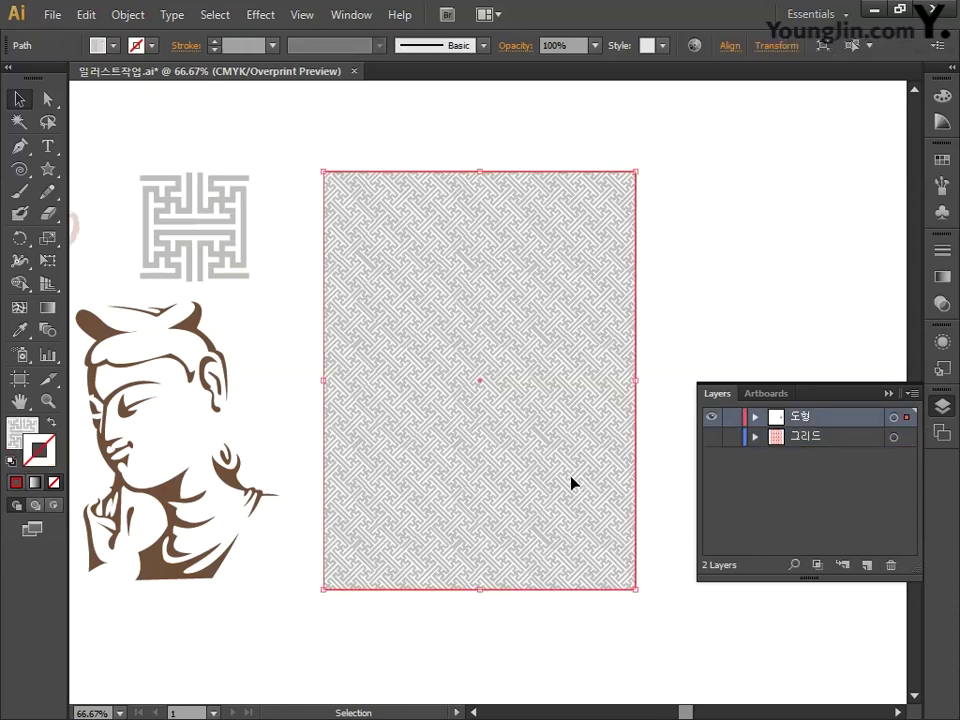
pyautogui.press('a')
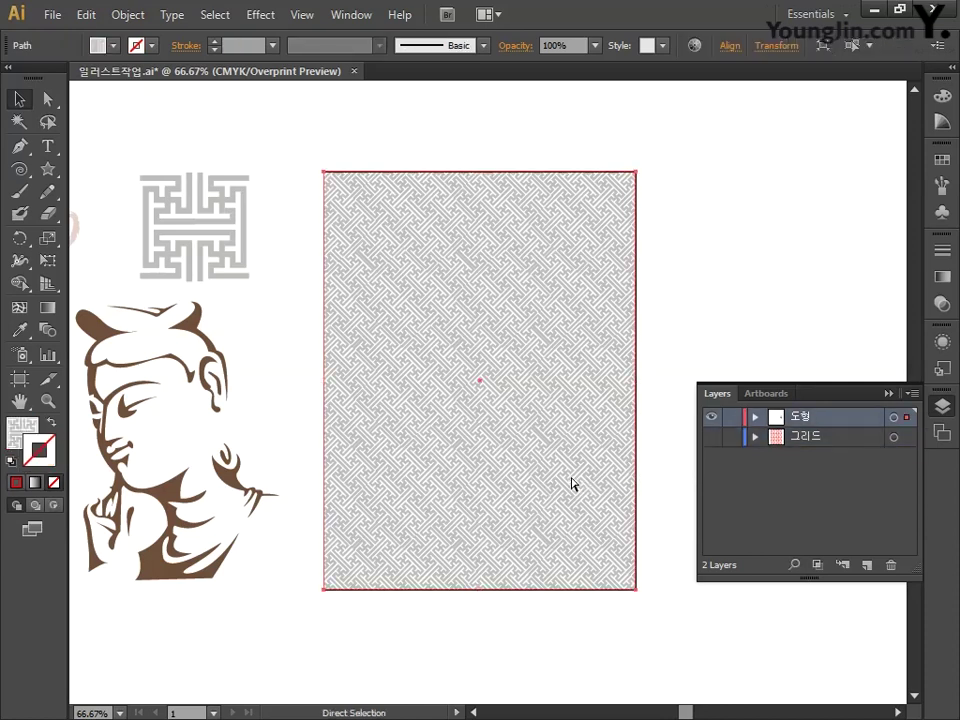
pyautogui.press('v')
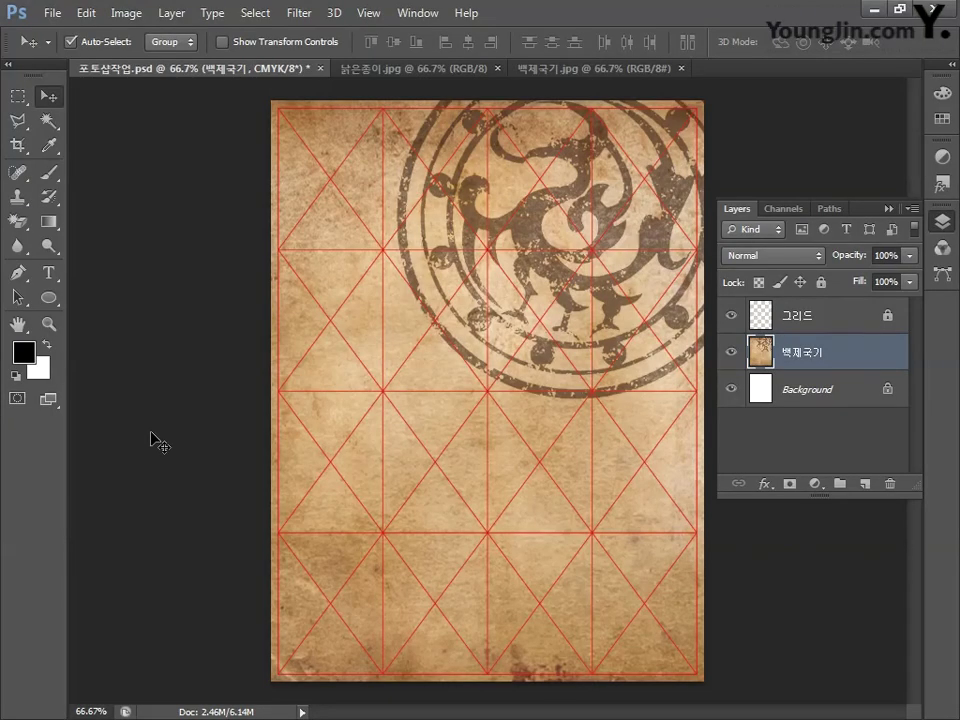
pyautogui.hotkey('ctrl', 'v')
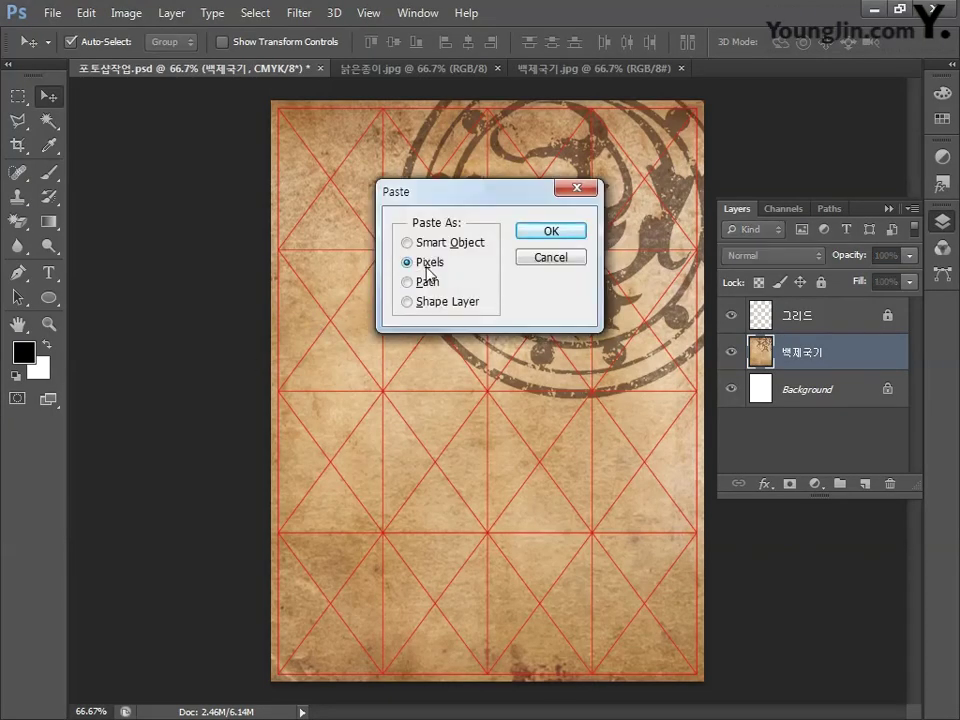
pyautogui.click(547, 231)
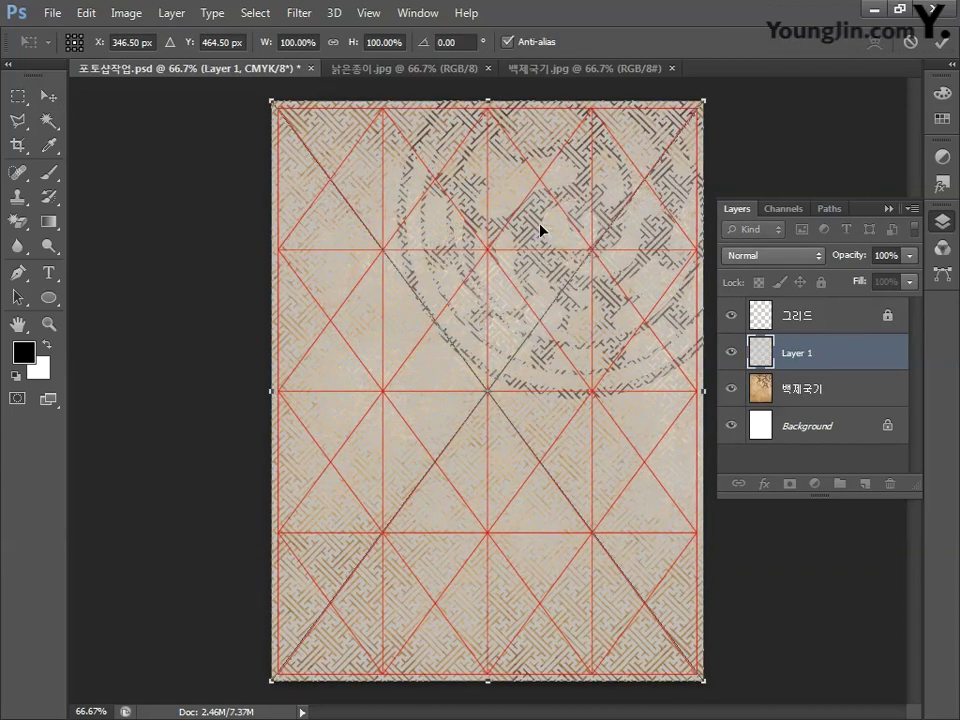
pyautogui.press('Return')
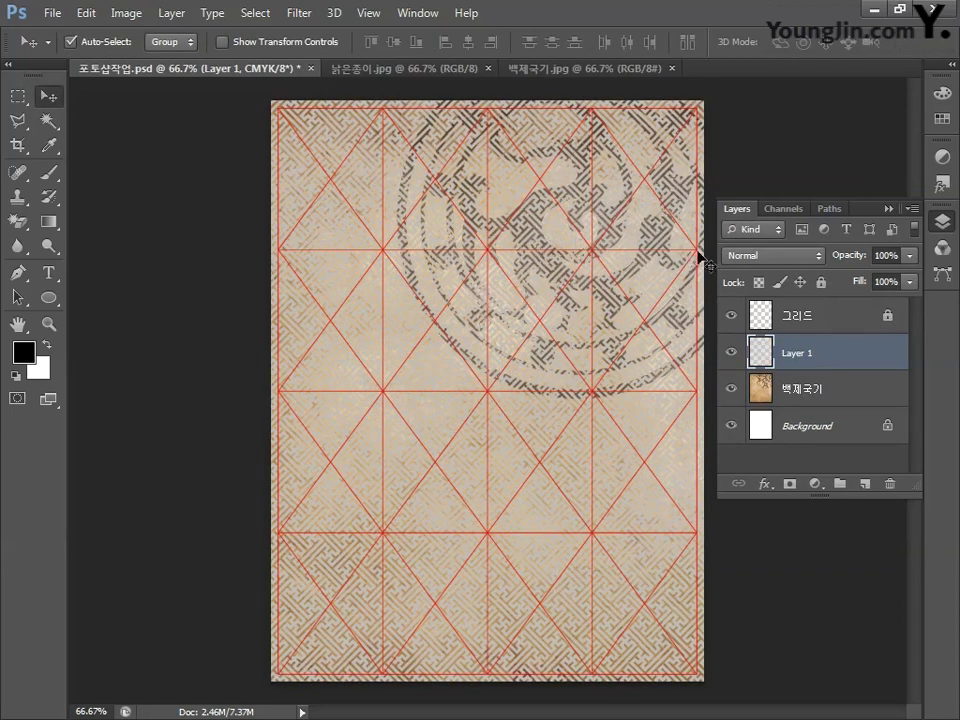
# Set the pasted pattern layer's blend mode to Multiply and its opacity to 90%
pyautogui.click(755, 258)
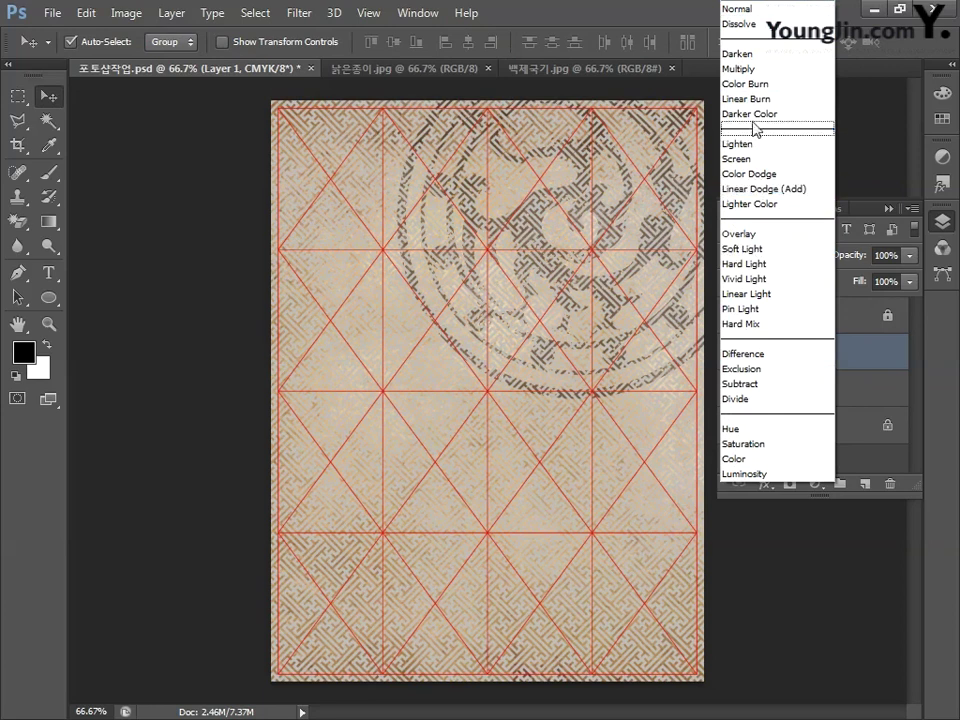
pyautogui.click(755, 69)
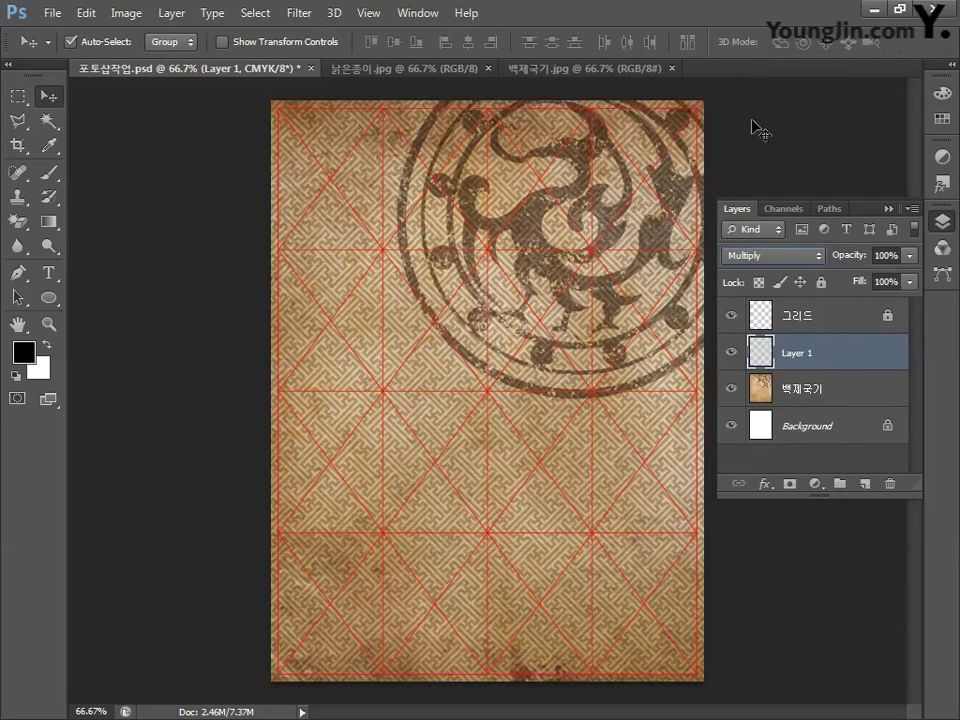
pyautogui.click(896, 256)
pyautogui.write('90')
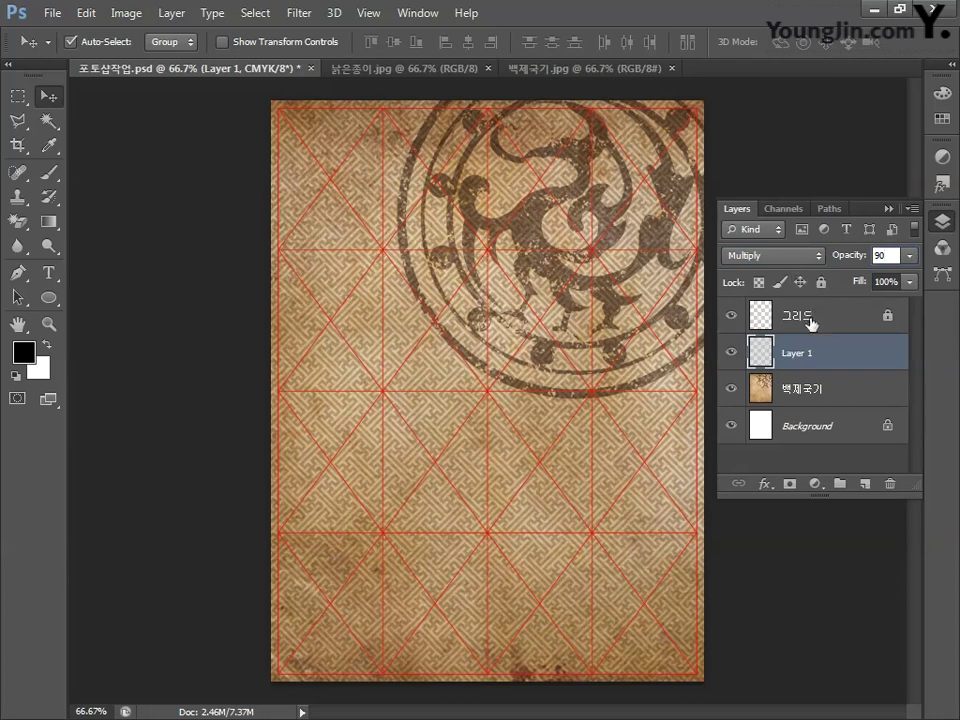
# Rename the pasted pattern layer as 패턴
pyautogui.doubleClick(796, 353)
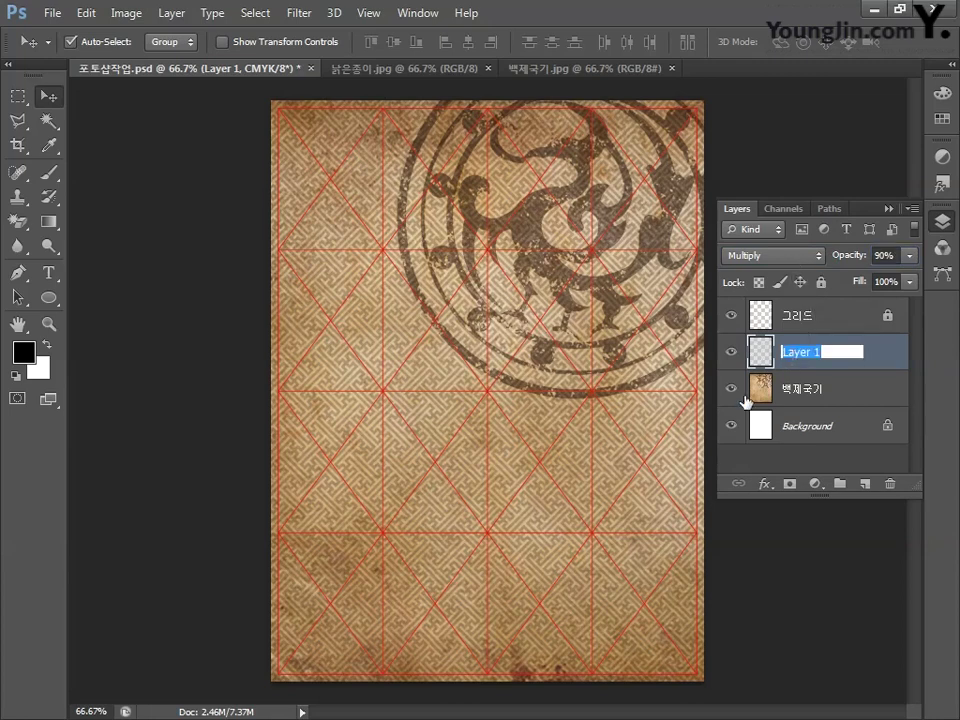
pyautogui.write('패턴')
pyautogui.press('Return')
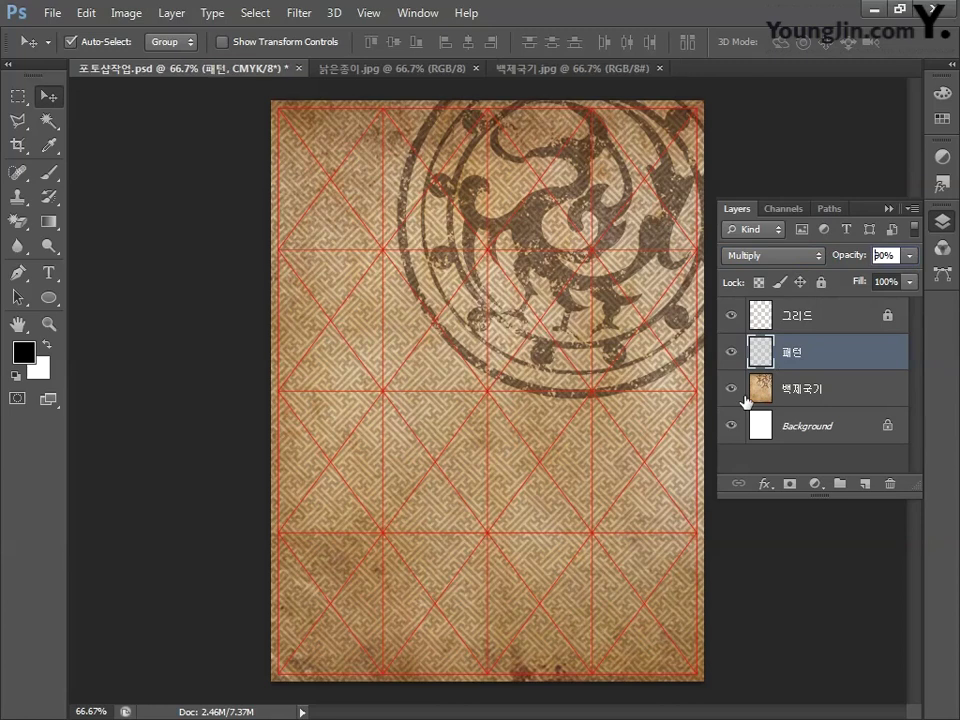
# Mask the 패턴 layer with a black-to-white linear gradient that fades its lower part, and merge it with the 백제국기 layer
pyautogui.click(792, 485)
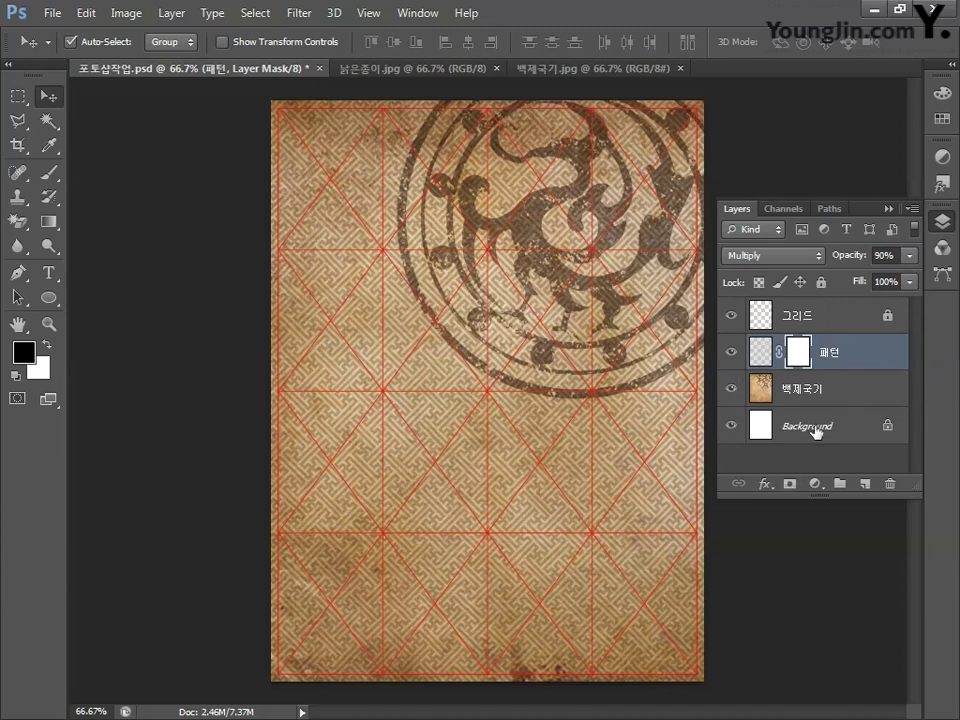
pyautogui.click(48, 221)
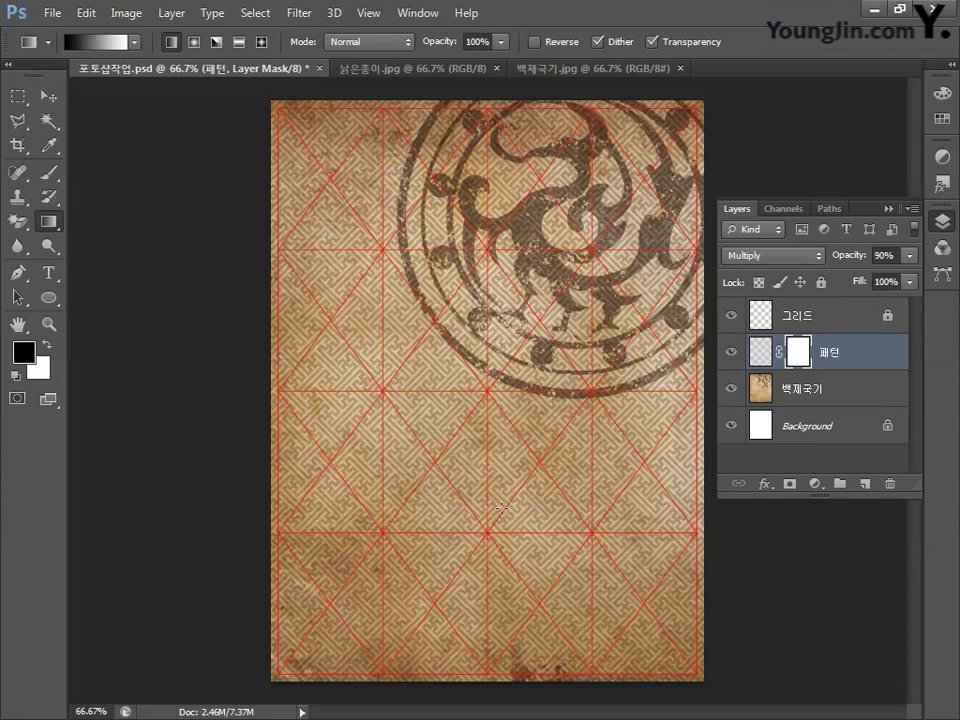
pyautogui.moveTo(492, 530); pyautogui.dragTo(492, 252)
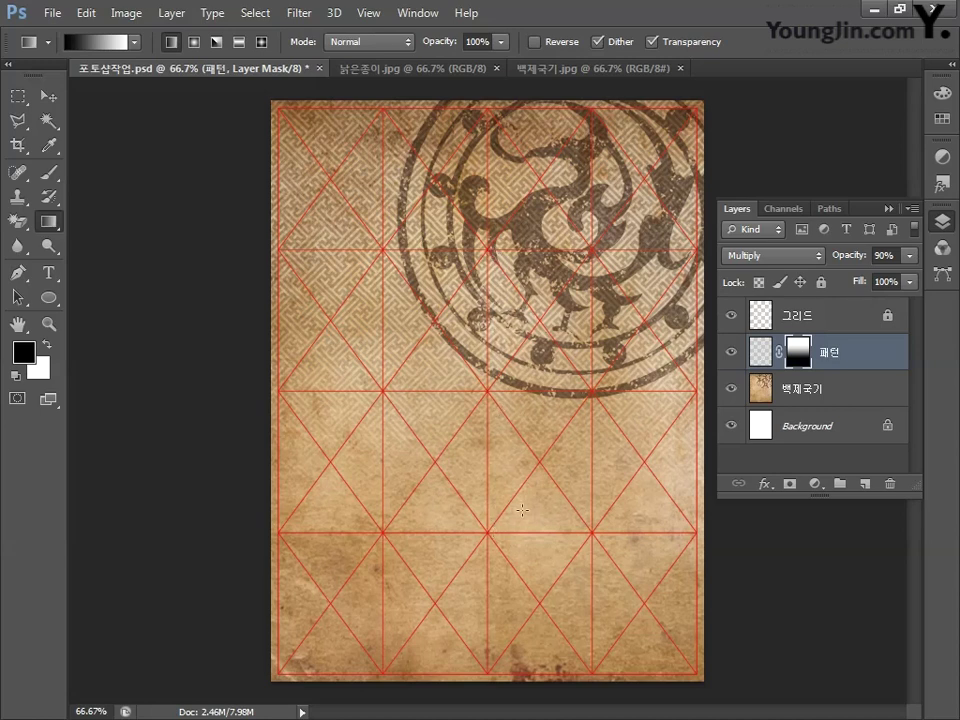
pyautogui.keyDown('shift'); pyautogui.click(843, 390); pyautogui.keyUp('shift')
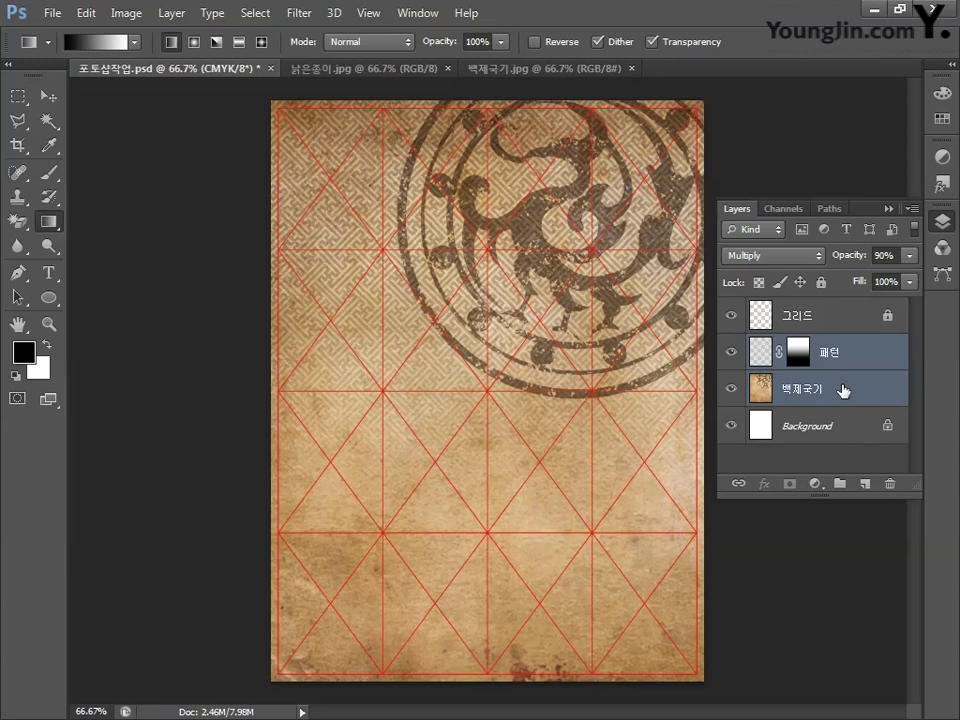
pyautogui.hotkey('ctrl', 'e')
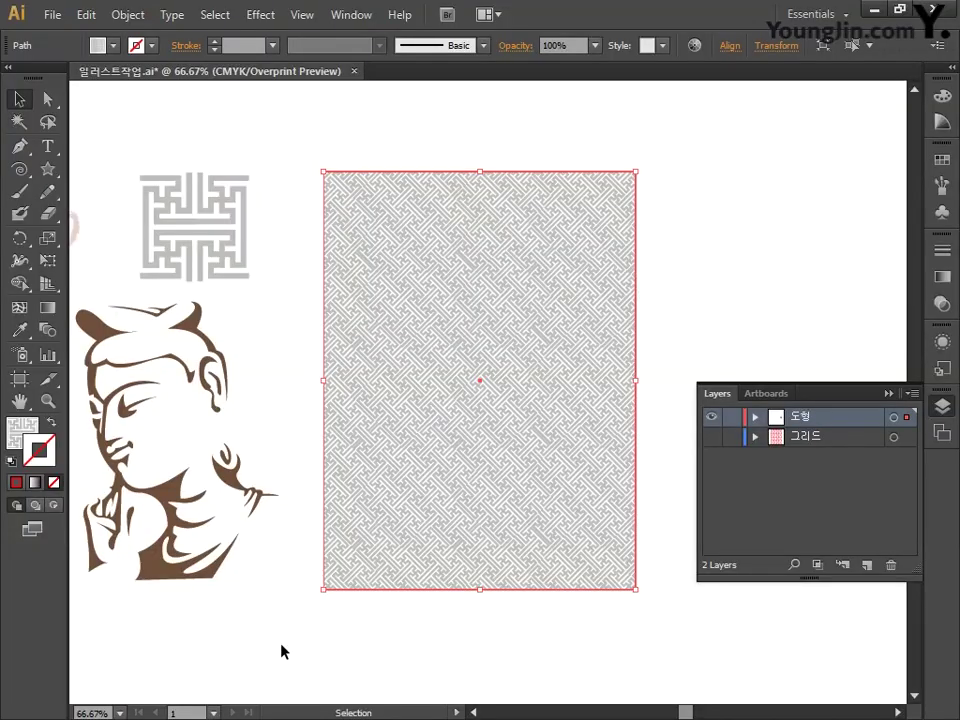
# Copy the brown Buddha illustration from the Illustrator file and paste it as pixels into 포토샵작업.psd in Photoshop
pyautogui.click(281, 649)
pyautogui.moveTo(227, 641); pyautogui.dragTo(333, 393)
pyautogui.press('a')
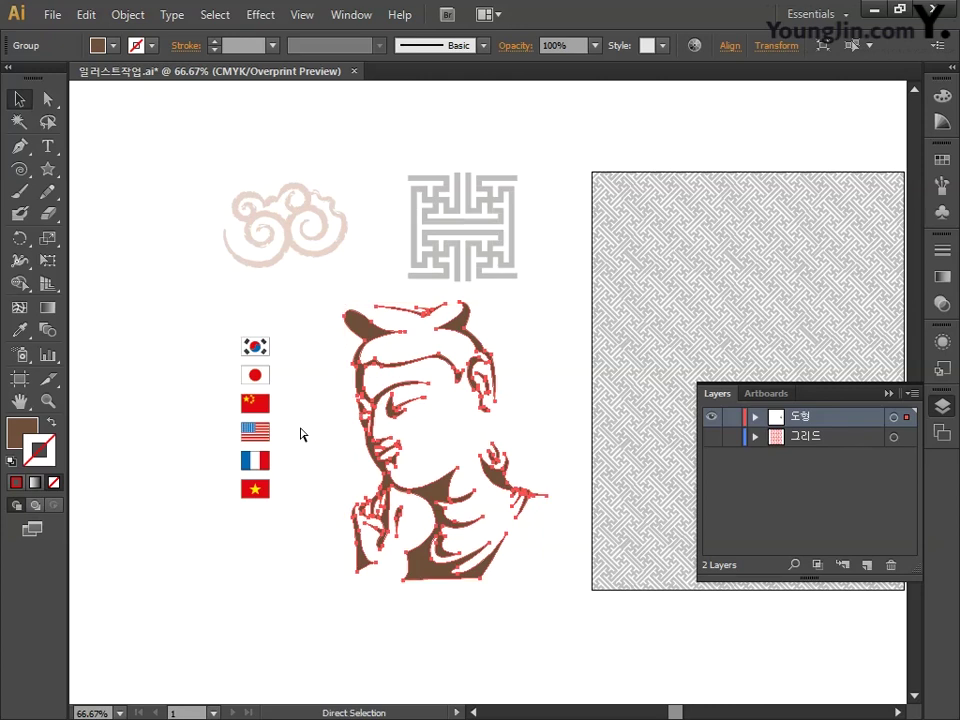
pyautogui.press('v')
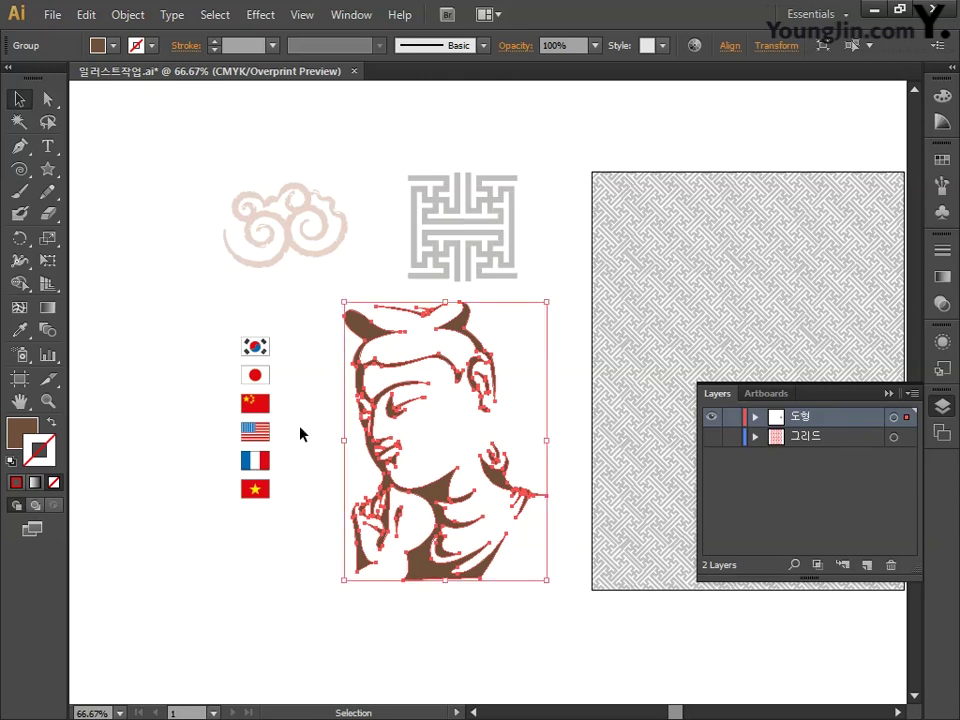
pyautogui.hotkey('alt', 'Tab')
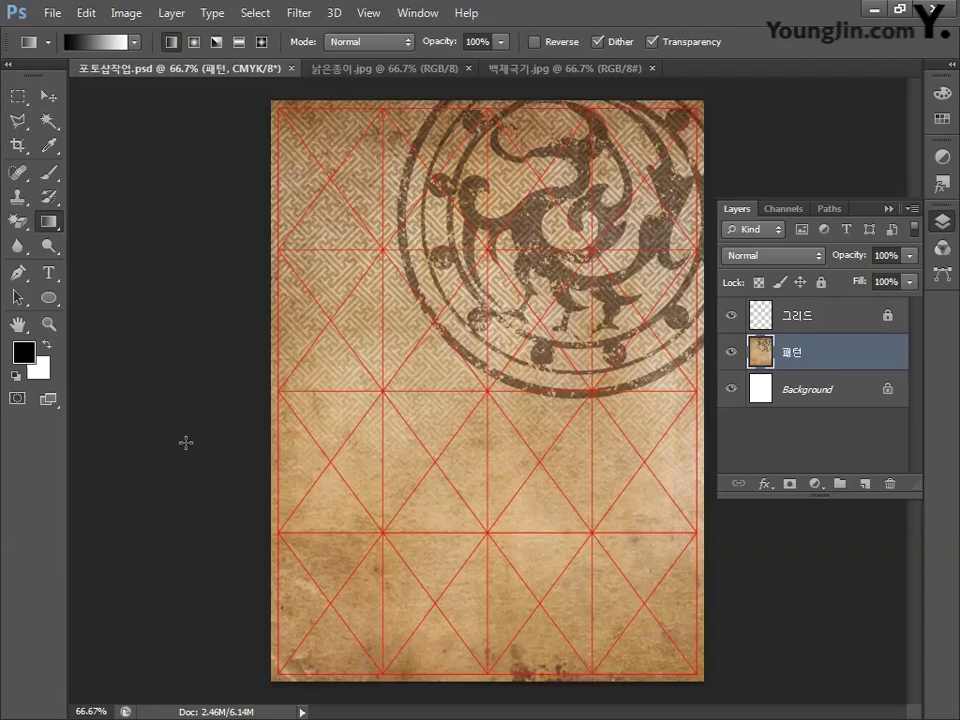
pyautogui.hotkey('ctrl', 'v')
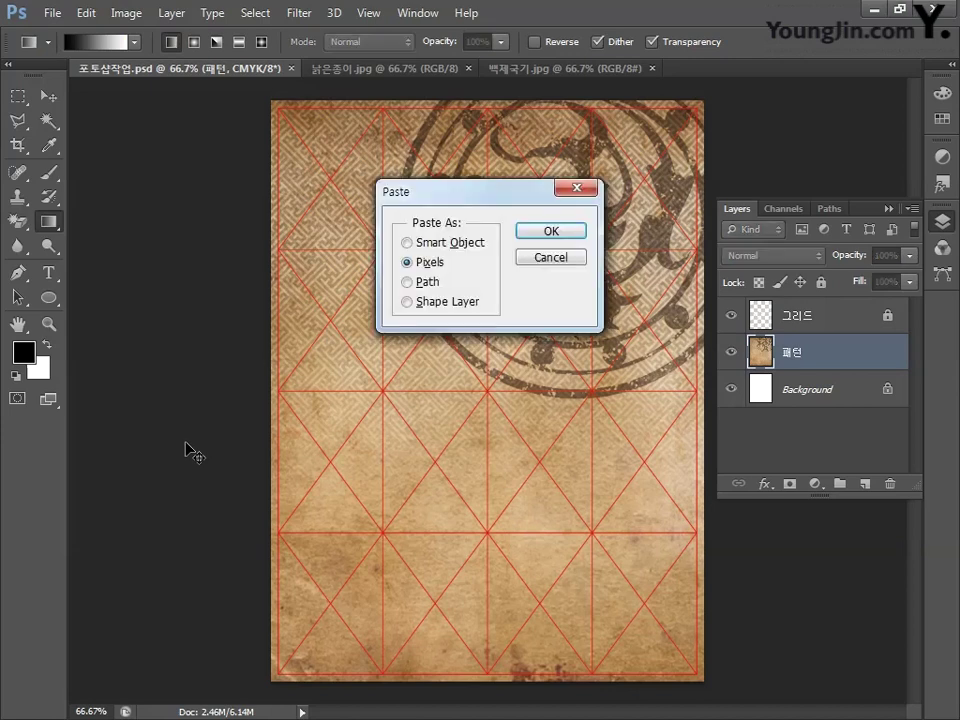
pyautogui.click(551, 230)
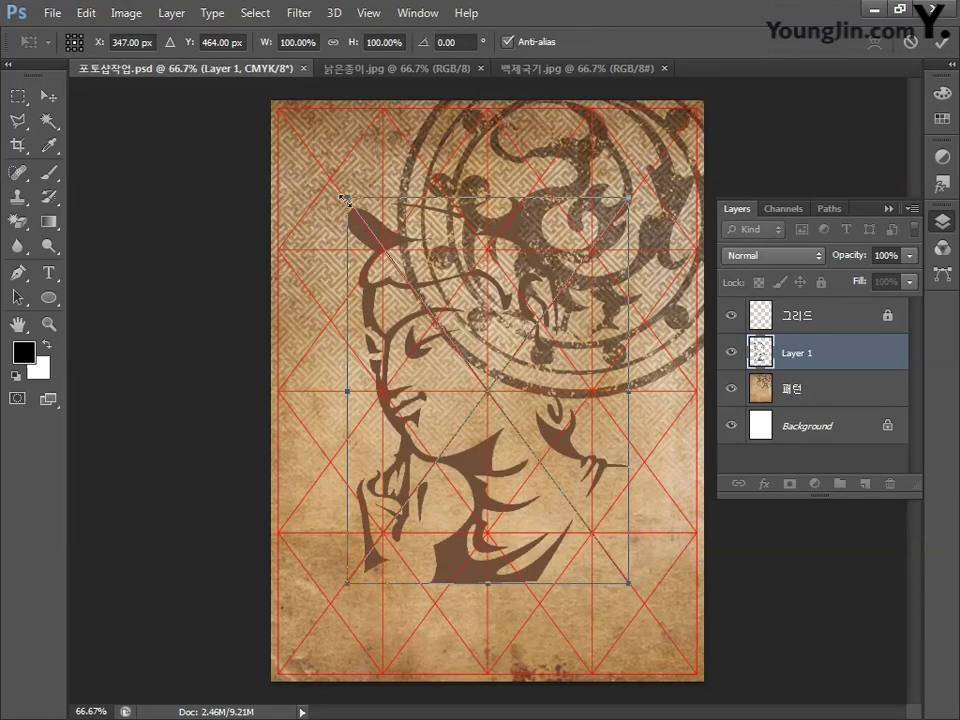
# Scale the pasted Buddha to about 73% and place it in the lower-right corner of the page beneath the emblem
pyautogui.moveTo(347, 197); pyautogui.dragTo(417, 311)
pyautogui.moveTo(468, 463); pyautogui.dragTo(565, 557)
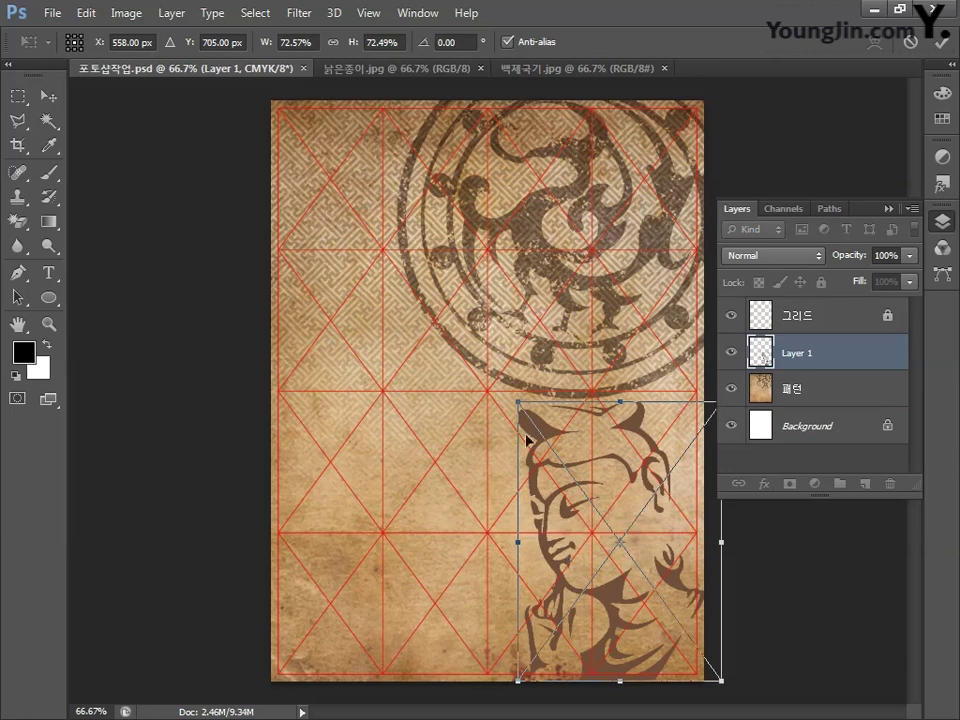
pyautogui.moveTo(518, 402); pyautogui.dragTo(516, 400)
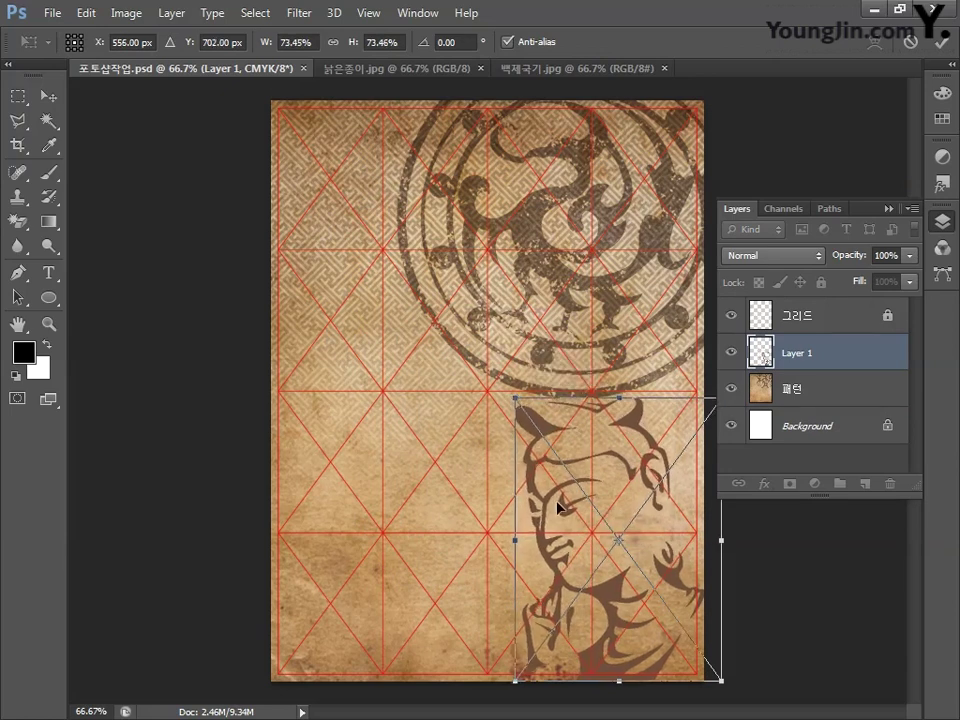
pyautogui.moveTo(565, 510); pyautogui.dragTo(553, 497)
pyautogui.press('Return')
pyautogui.press('g')
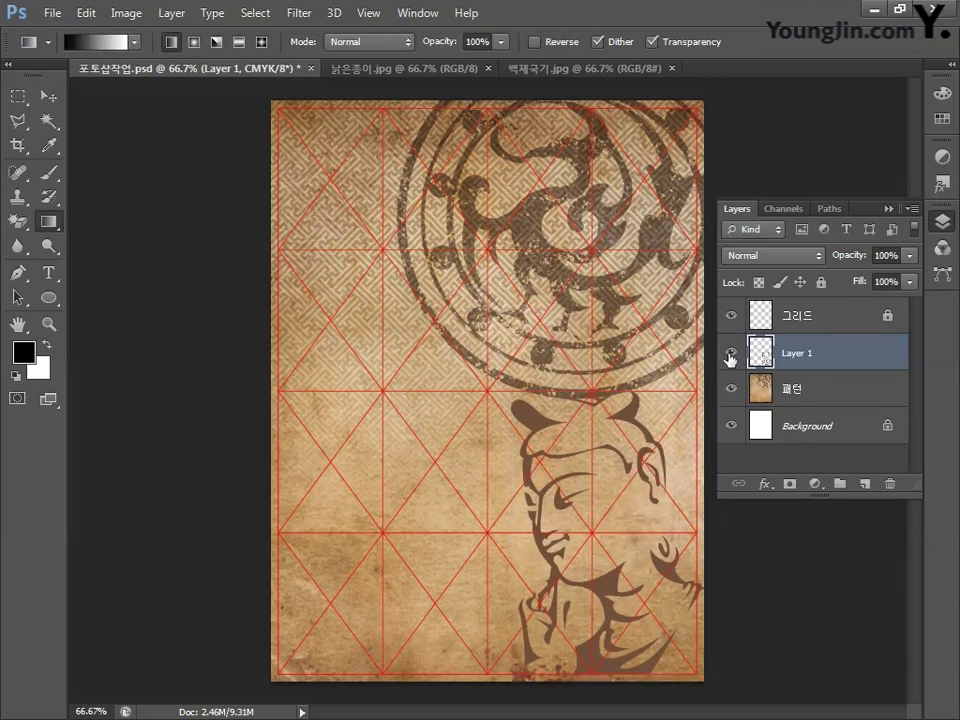
# Rename the pasted Buddha layer as 불상
pyautogui.doubleClick(792, 352)
pyautogui.write('봉상')
pyautogui.press('Return')
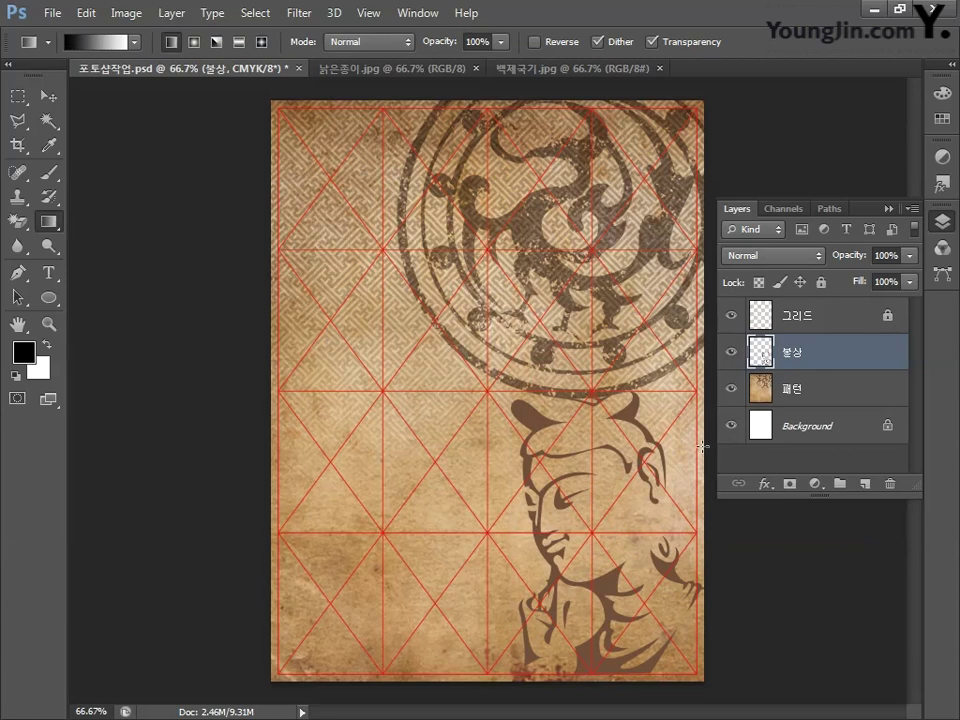
# Convert the document to RGB Color mode without flattening the layers
pyautogui.click(127, 18)
pyautogui.moveTo(100, 32)
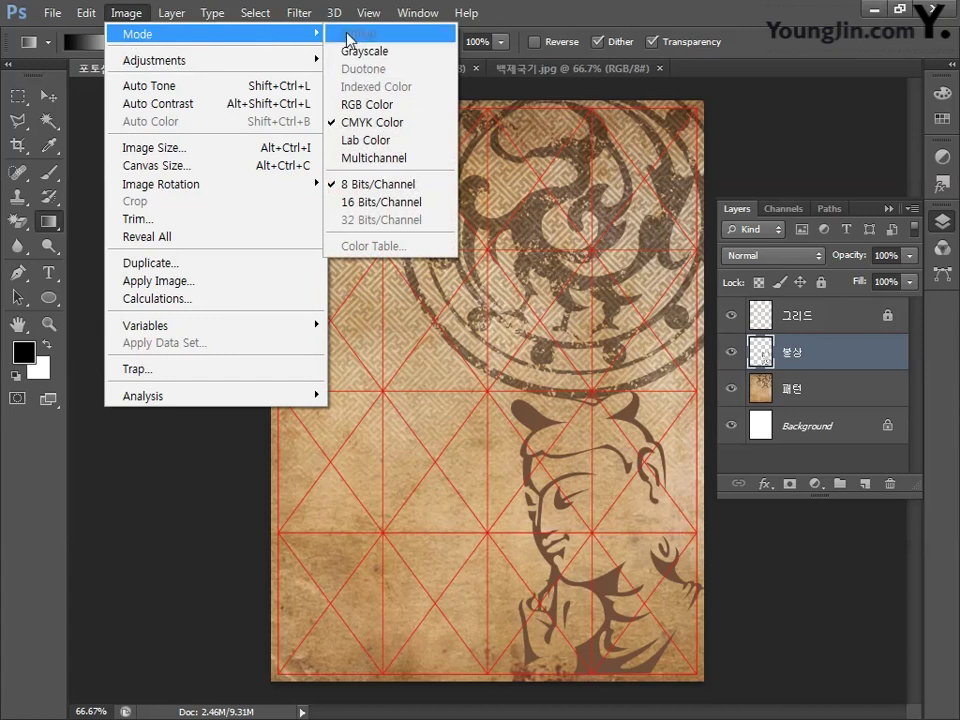
pyautogui.click(368, 104)
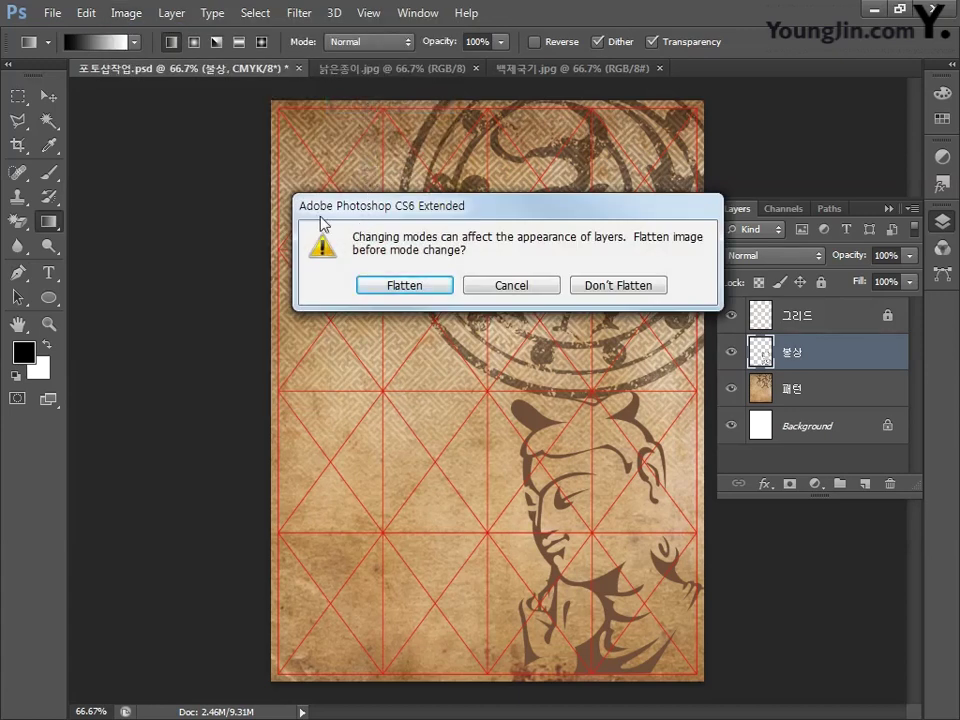
pyautogui.click(619, 288)
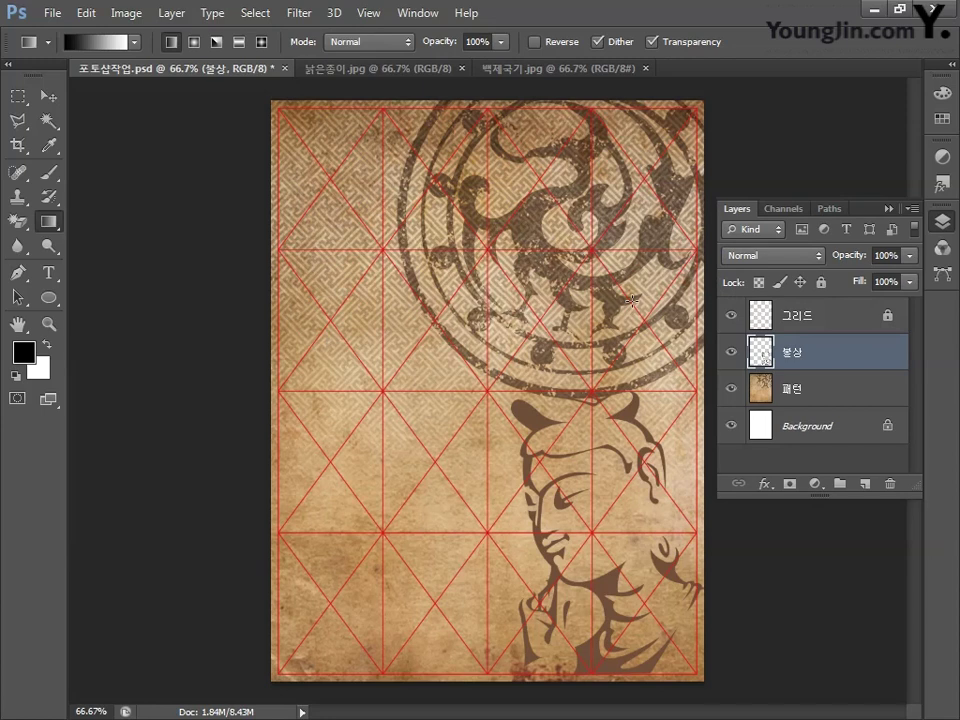
# Set the foreground color to C 30, M 40, Y 70, K 0
pyautogui.click(23, 352)
pyautogui.doubleClick(684, 588)
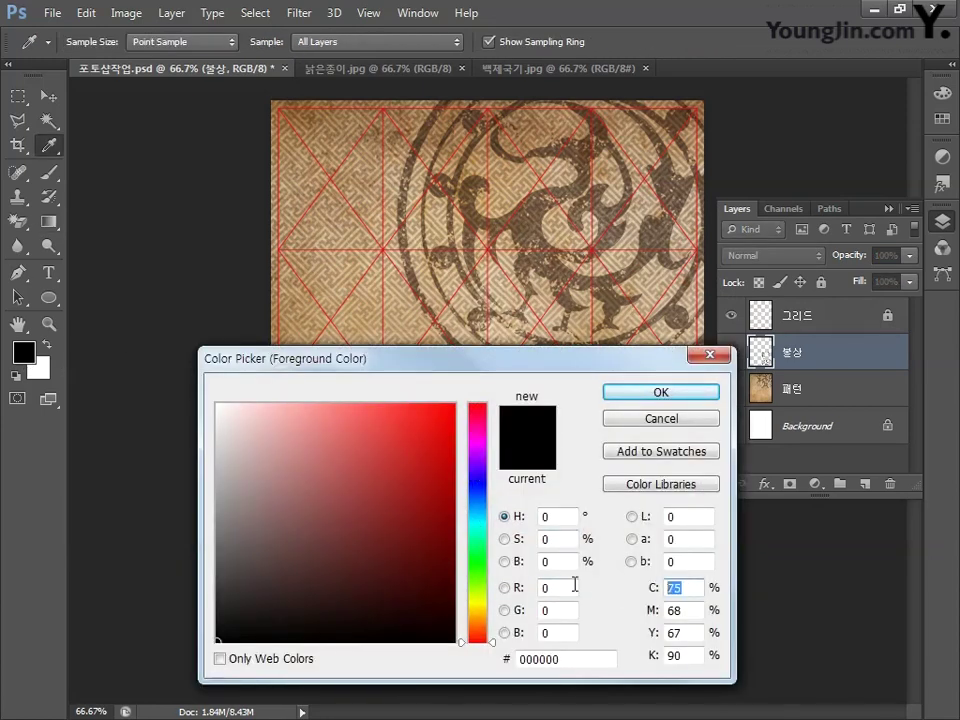
pyautogui.write('30')
pyautogui.press('Tab')
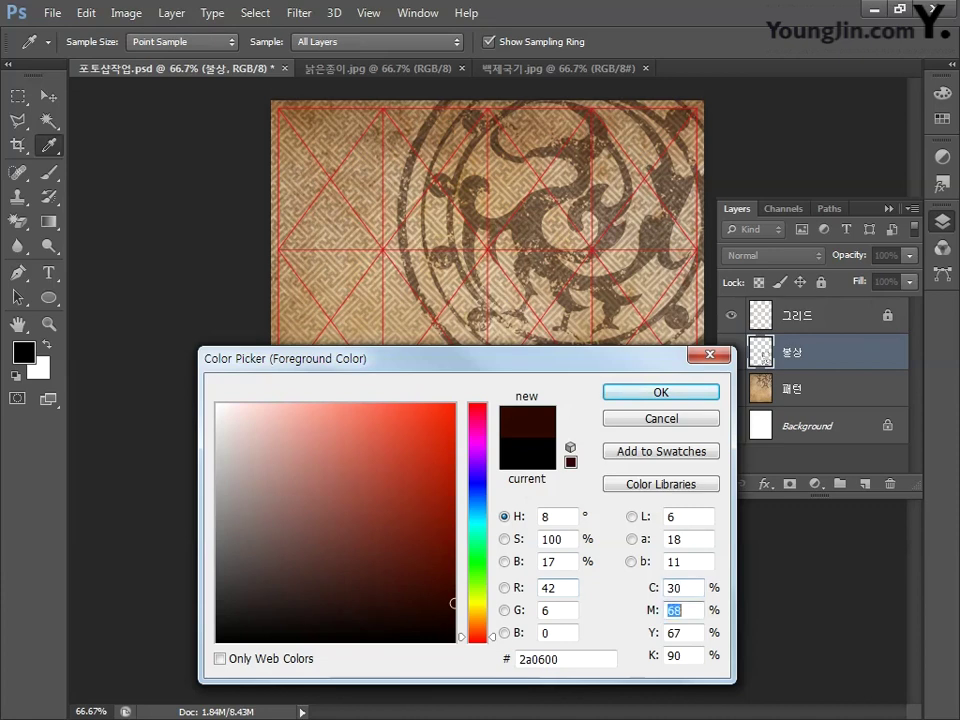
pyautogui.write('40')
pyautogui.press('Tab')
pyautogui.write('70')
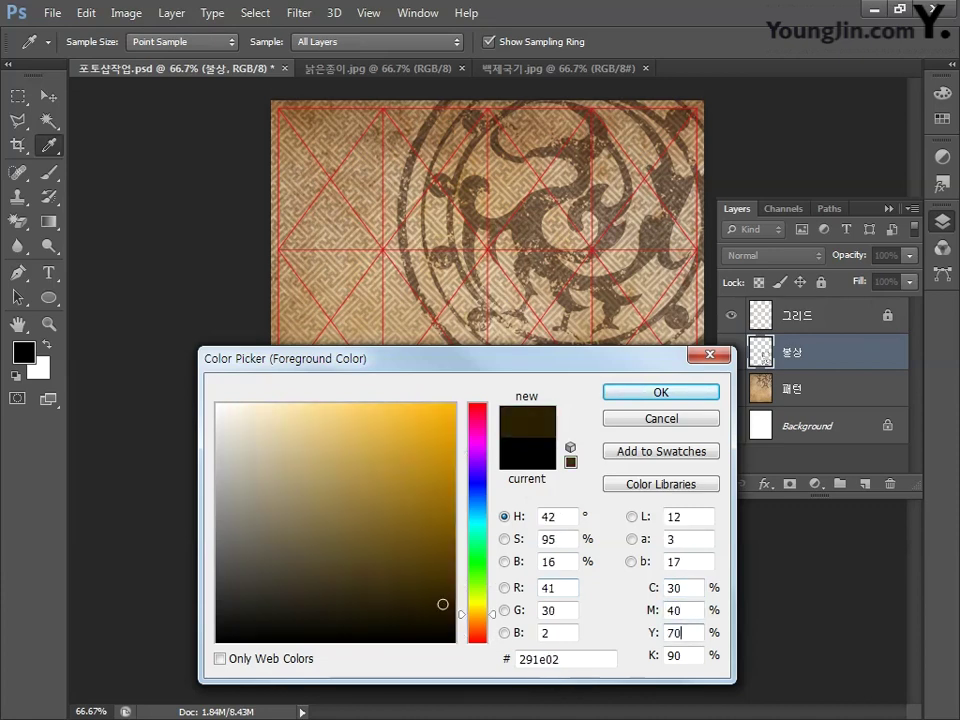
pyautogui.press('Tab')
pyautogui.write('0')
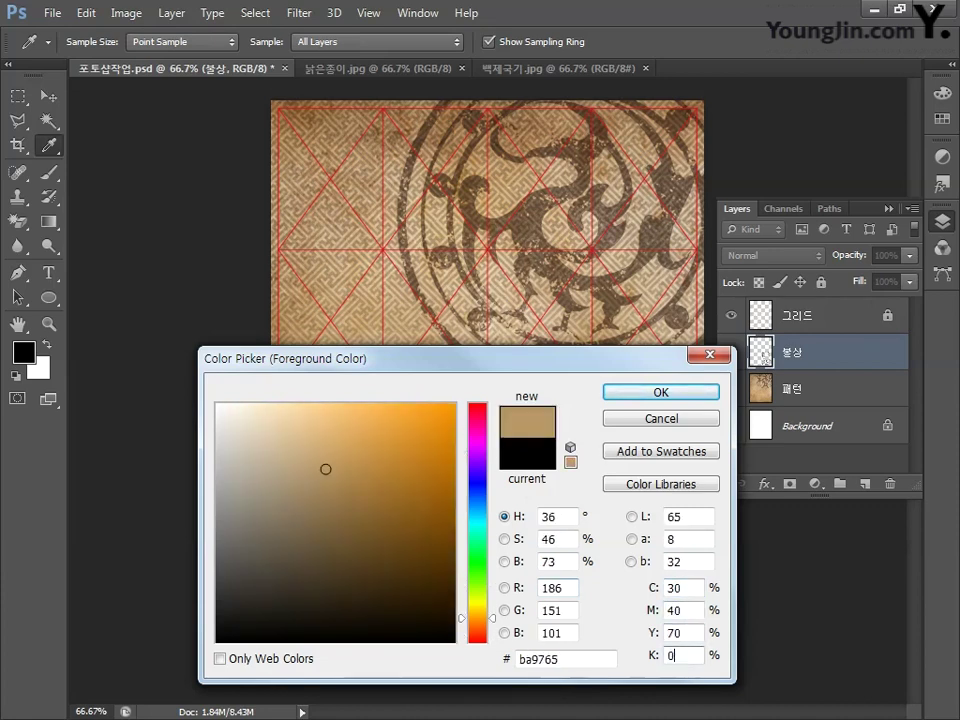
pyautogui.click(660, 392)
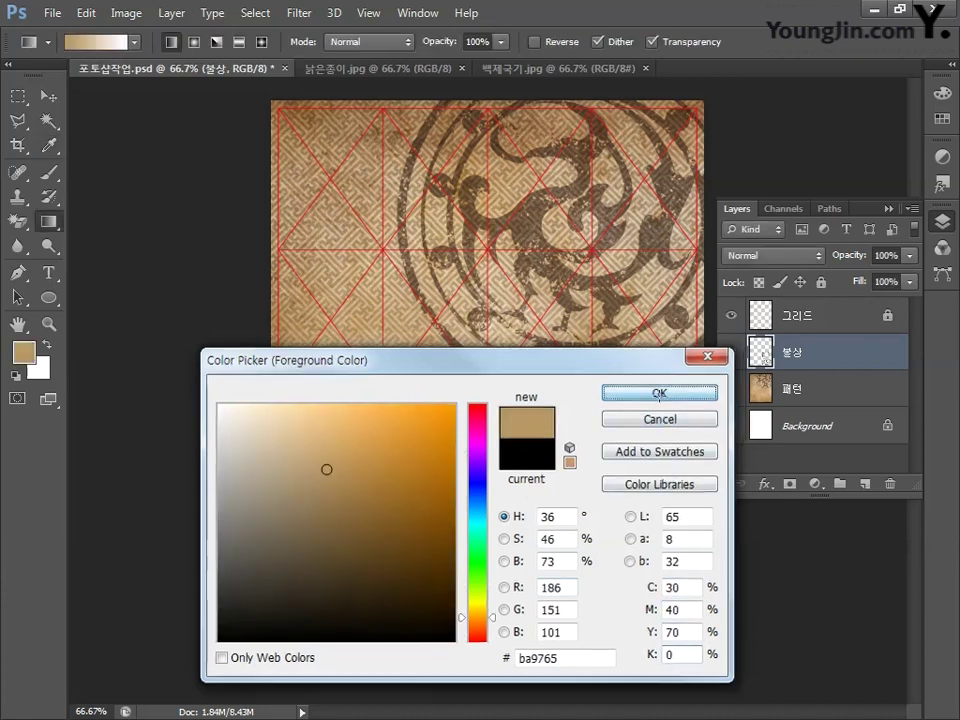
# Set the background color to C 60, M 70, Y 80, K 20
pyautogui.click(39, 369)
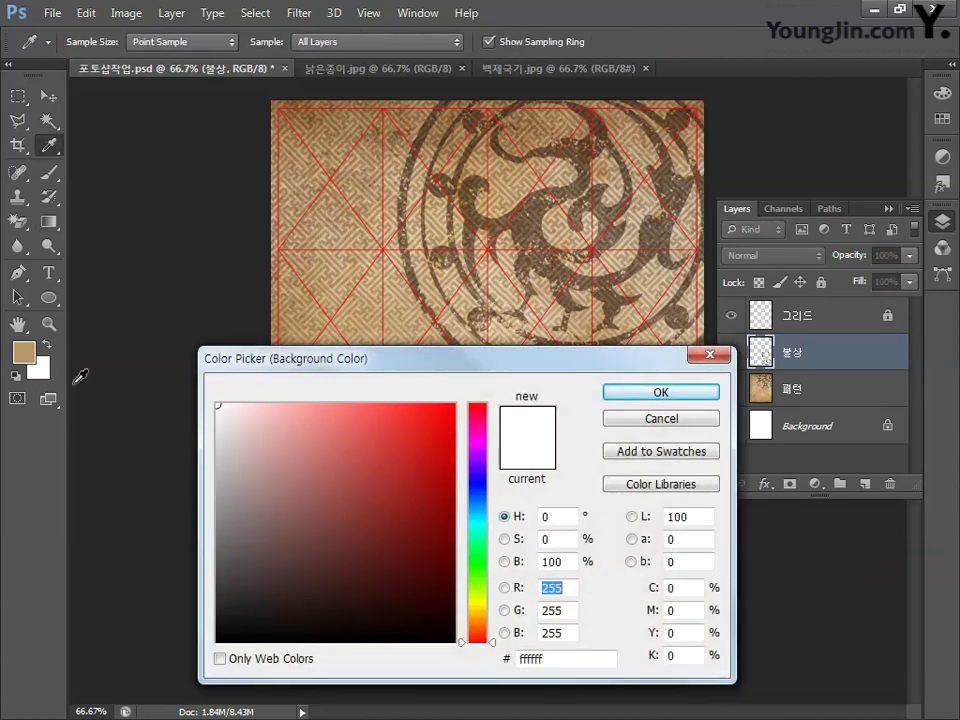
pyautogui.click(684, 590)
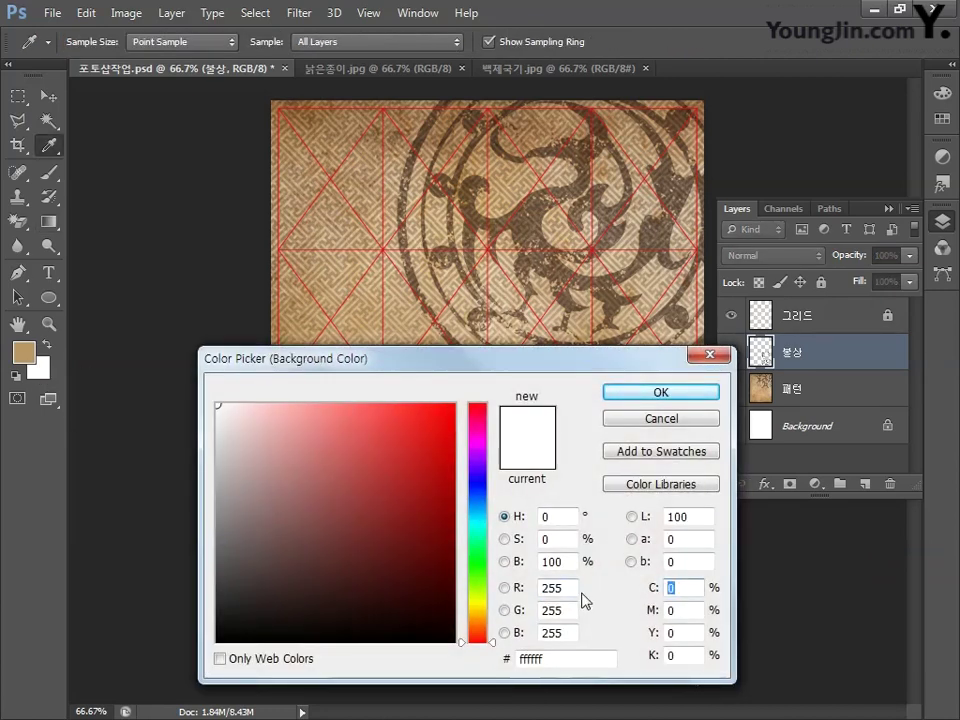
pyautogui.write('60')
pyautogui.press('Tab')
pyautogui.write('70')
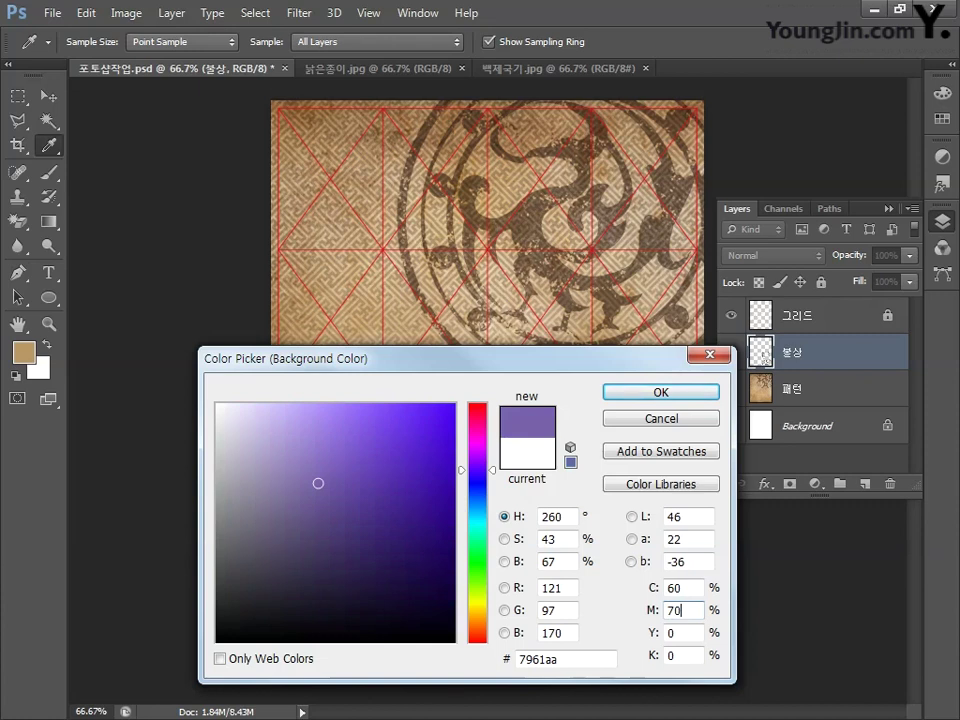
pyautogui.press('Tab')
pyautogui.write('80')
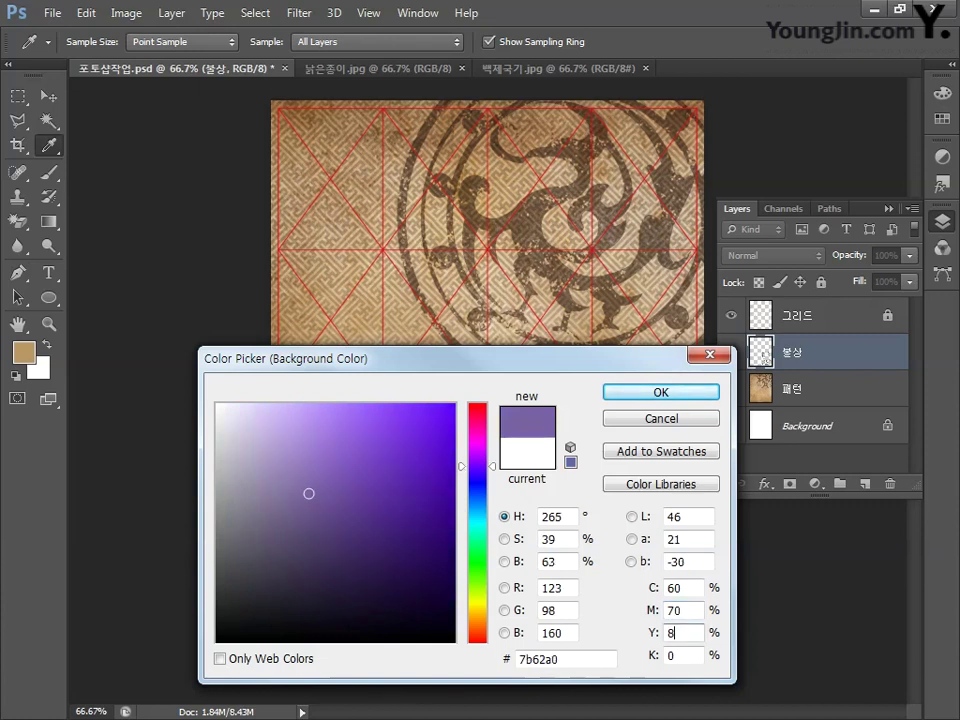
pyautogui.press('Tab')
pyautogui.write('20')
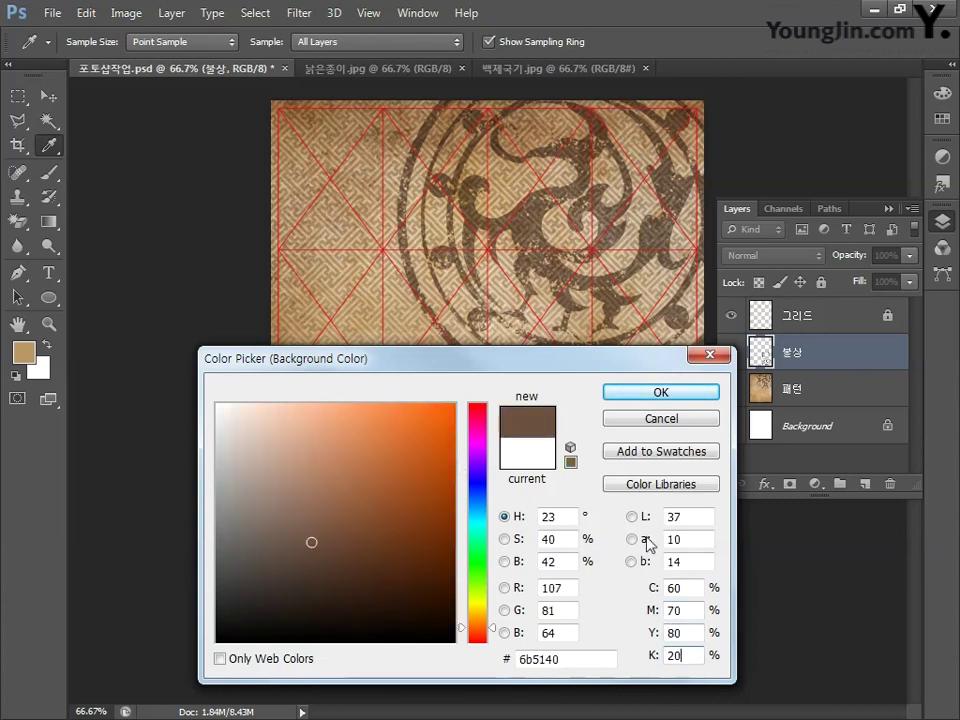
pyautogui.click(660, 392)
pyautogui.press('g')
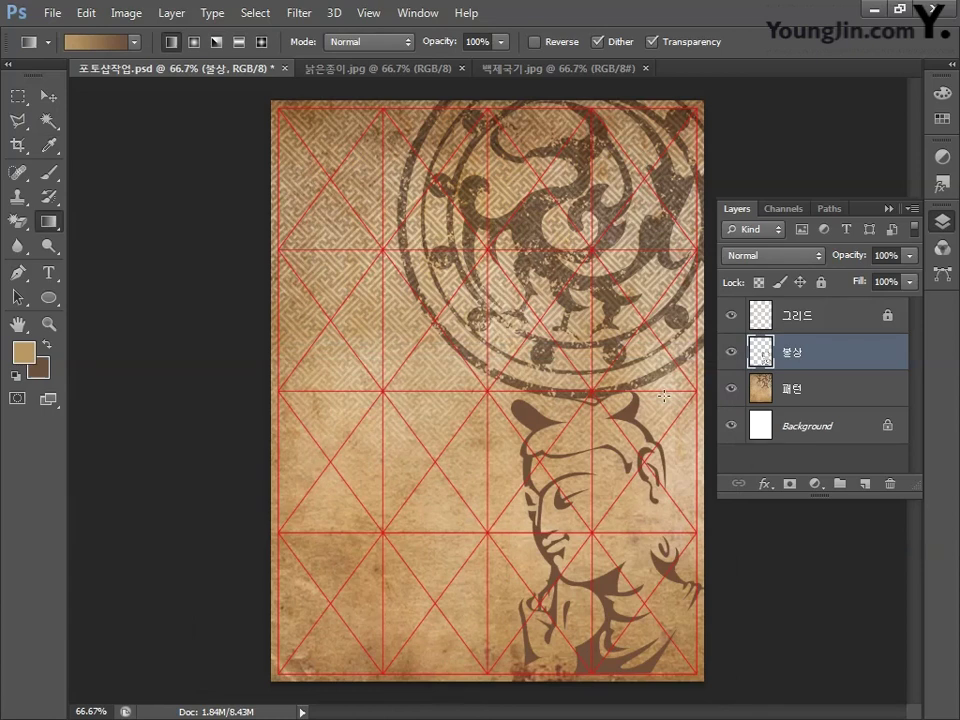
# Apply the Graphic Pen sketch filter to the 불상 layer with stroke length 15, light/dark balance 25 and right diagonal strokes
pyautogui.click(298, 14)
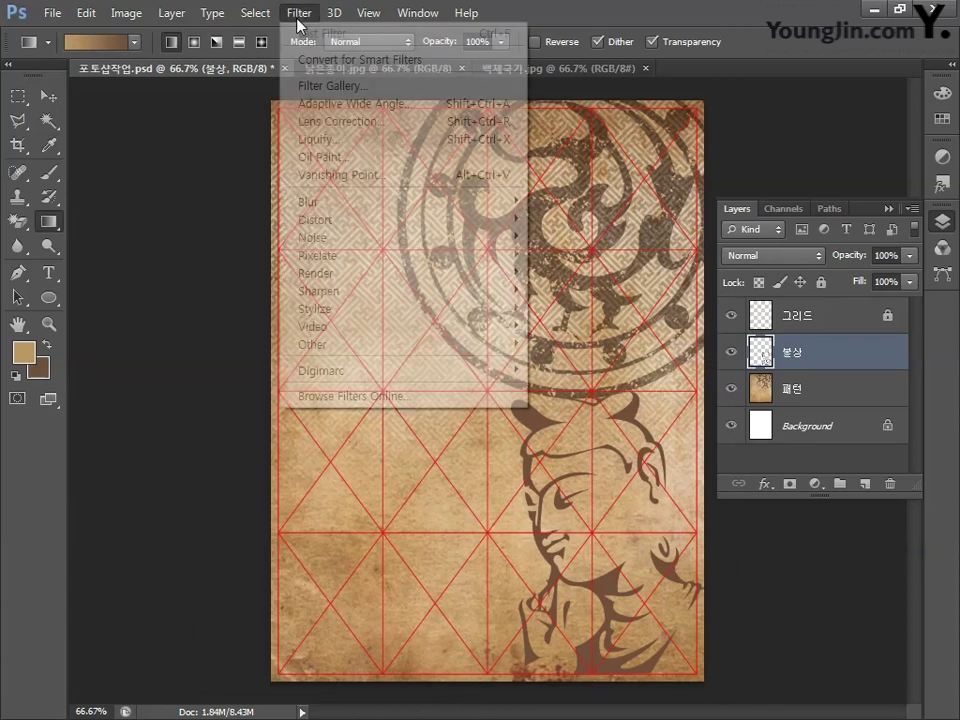
pyautogui.click(318, 86)
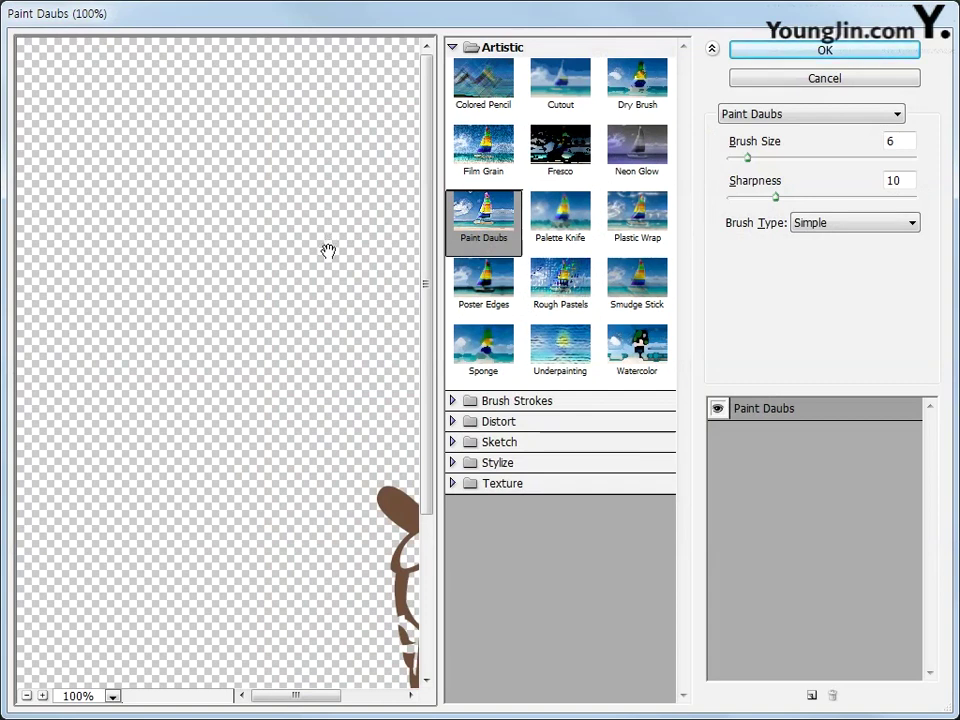
pyautogui.click(453, 443)
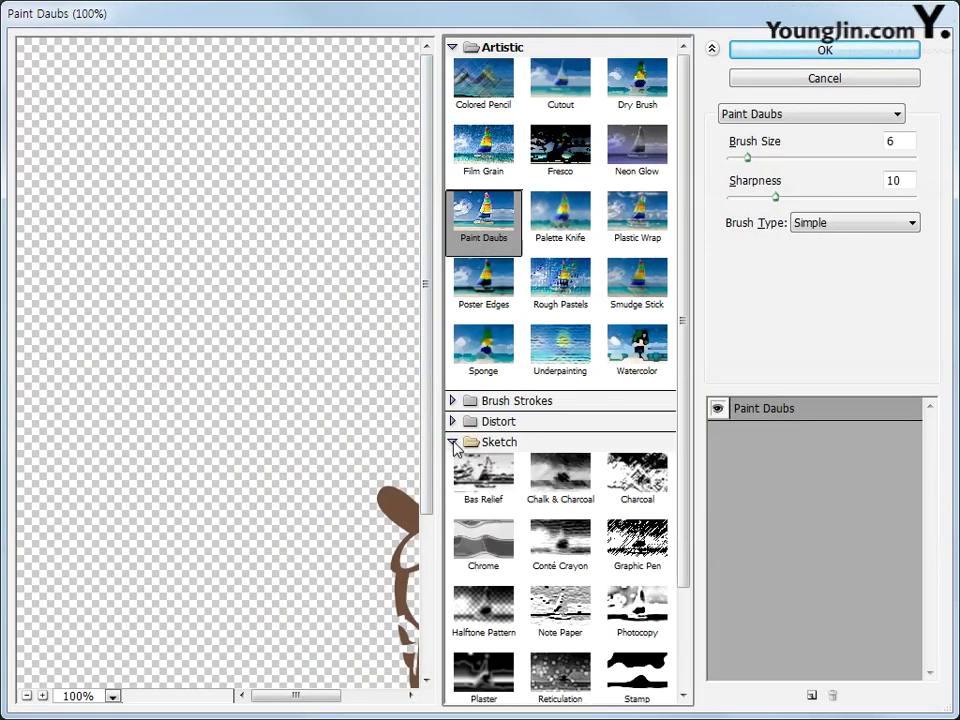
pyautogui.click(634, 548)
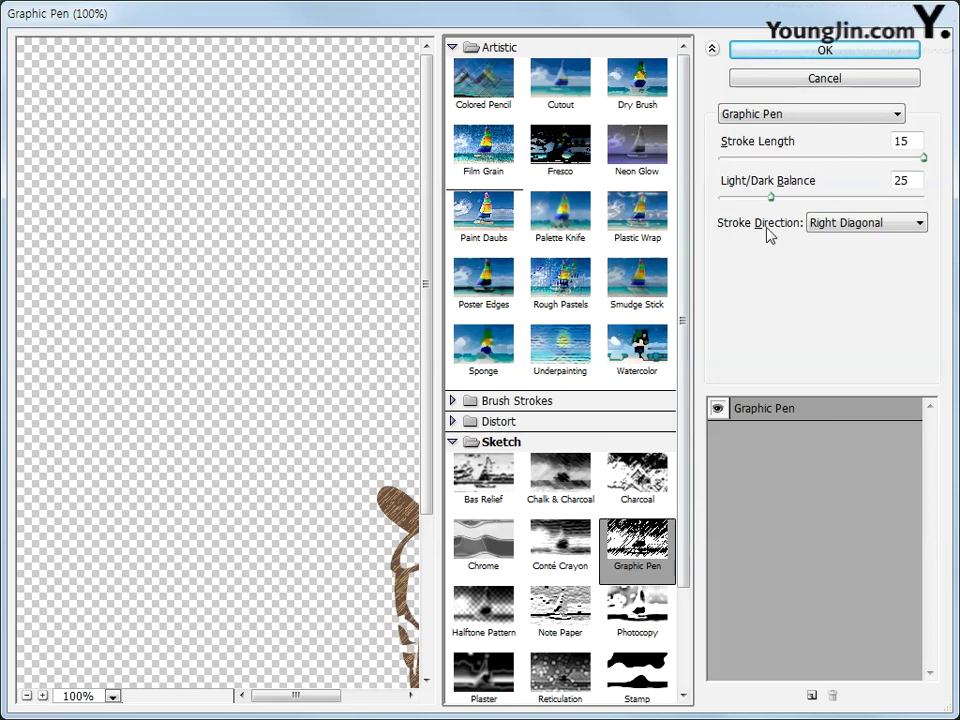
pyautogui.moveTo(808, 143)
pyautogui.mouseDown()
pyautogui.moveTo(788, 143)
pyautogui.moveTo(848, 147)
pyautogui.mouseUp()
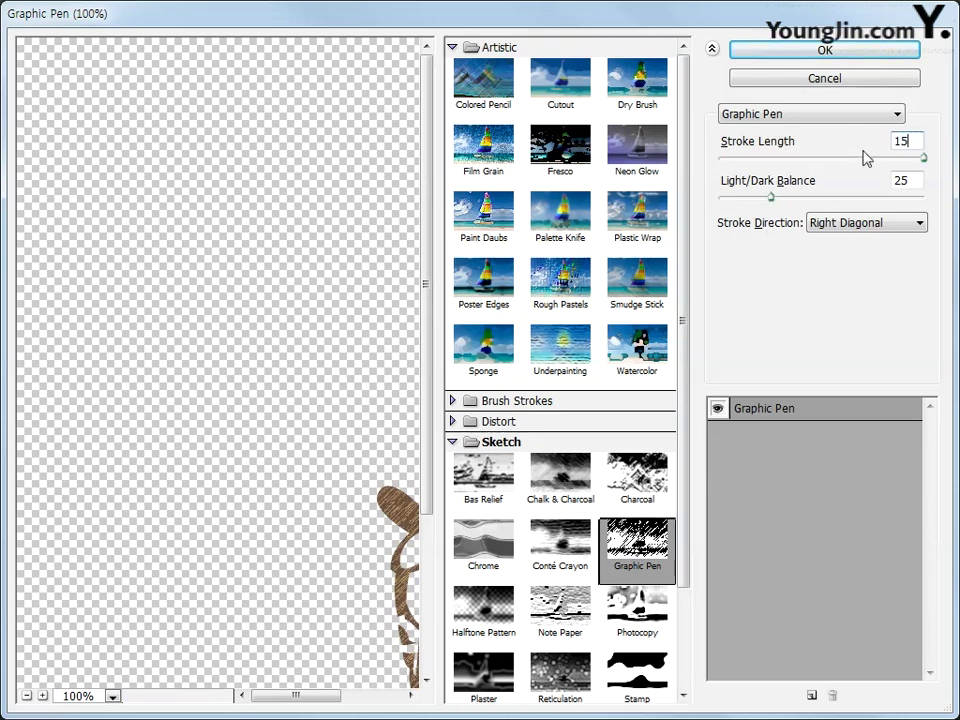
pyautogui.doubleClick(912, 180)
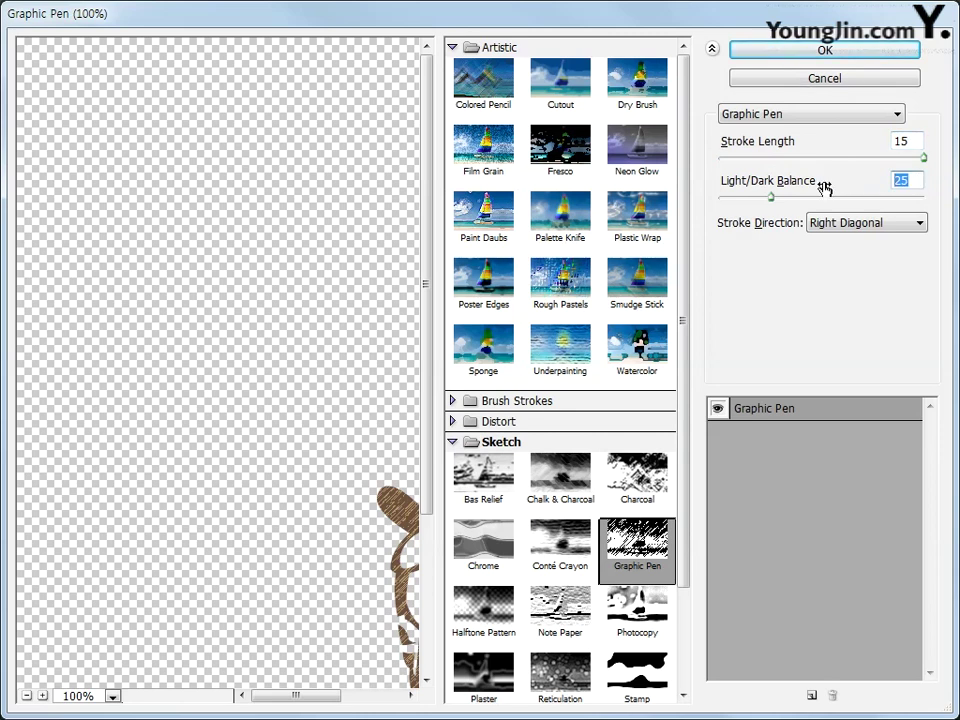
pyautogui.click(825, 188)
pyautogui.click(830, 55)
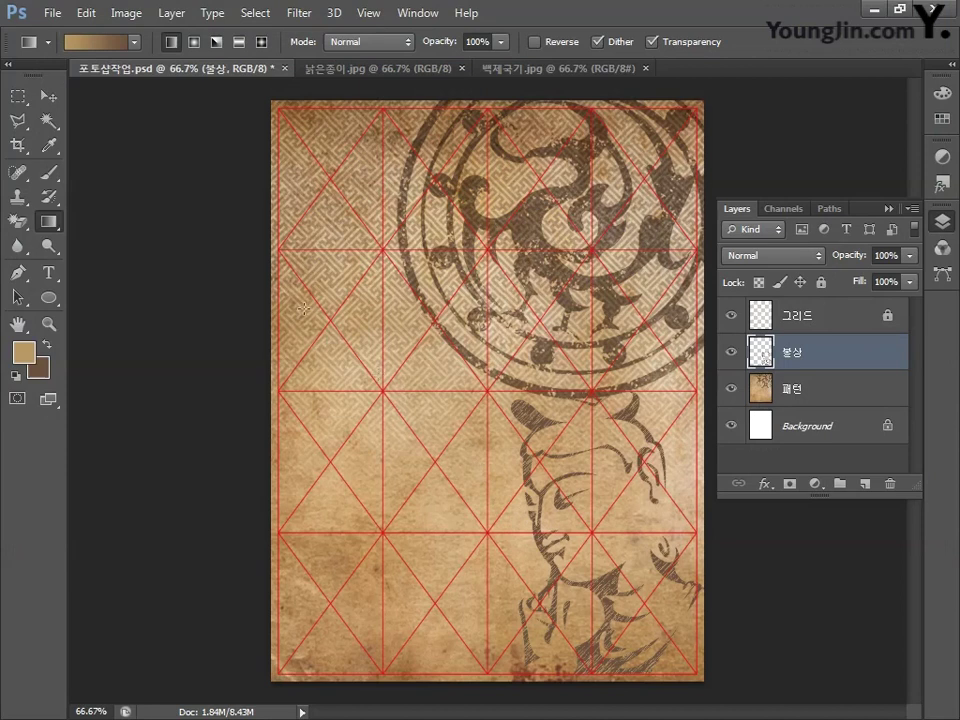
# Convert the document to CMYK Color mode without flattening the layers, accepting the U.S. Web Coated (SWOP) v2 profile
pyautogui.click(126, 13)
pyautogui.moveTo(140, 33)
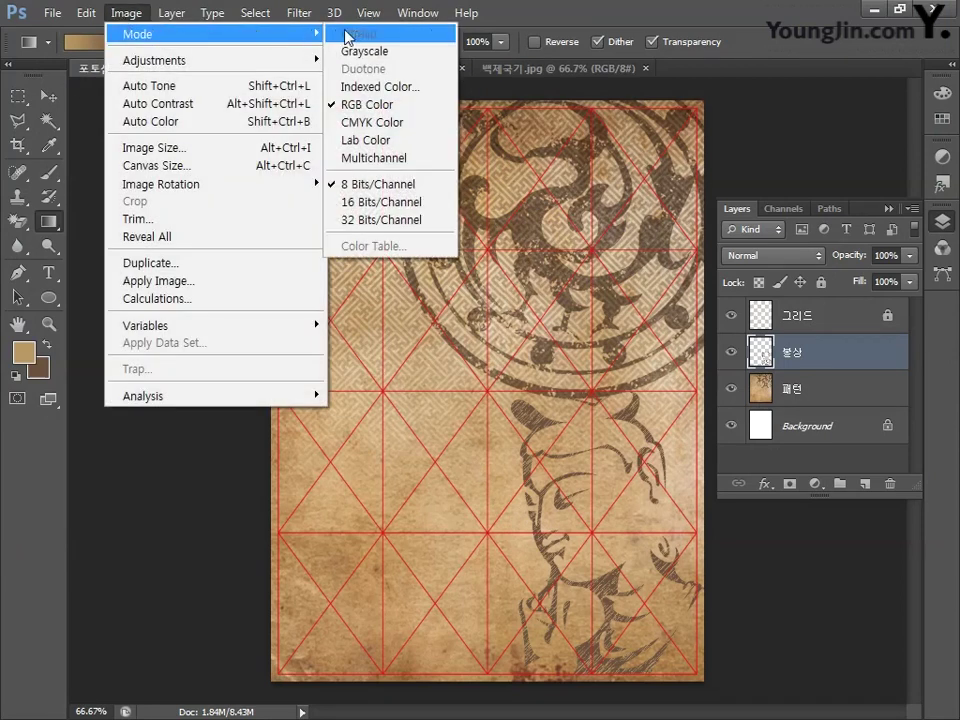
pyautogui.click(374, 122)
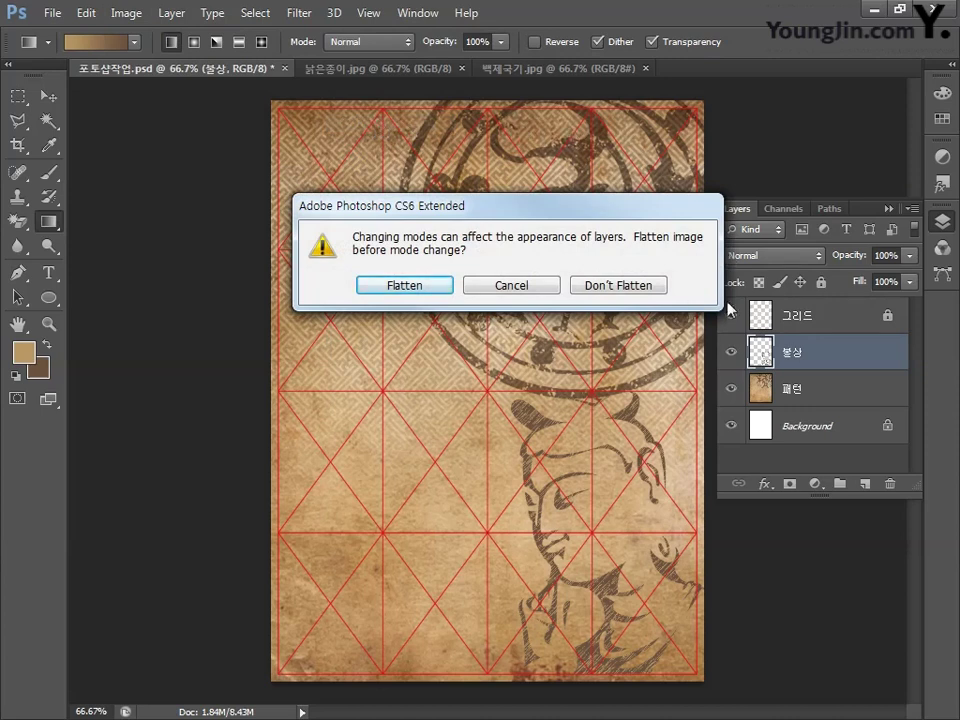
pyautogui.click(622, 287)
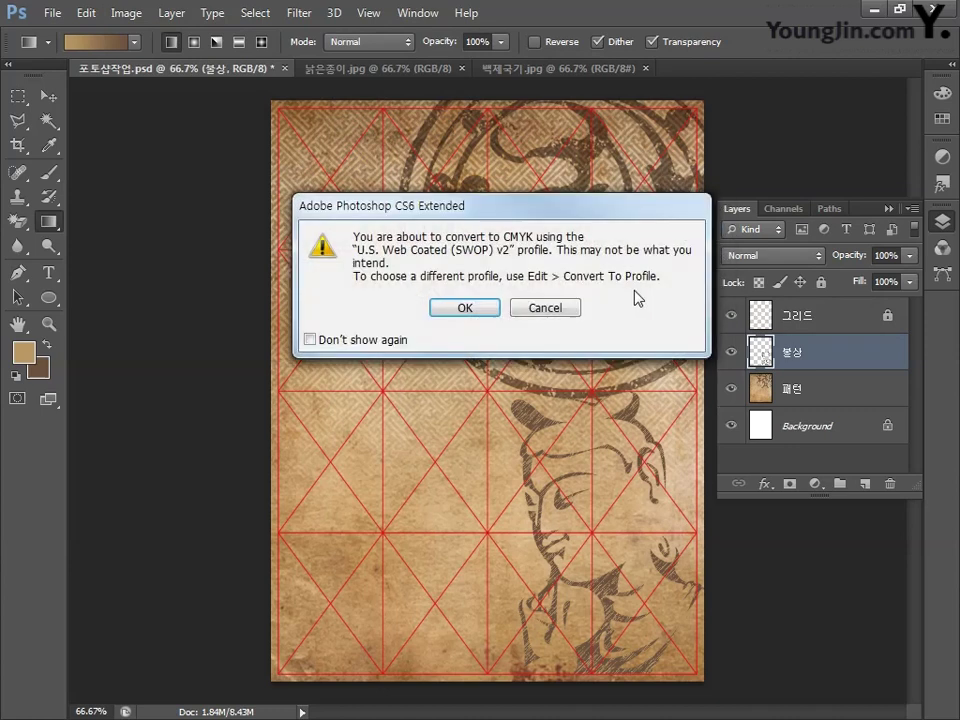
pyautogui.click(469, 310)
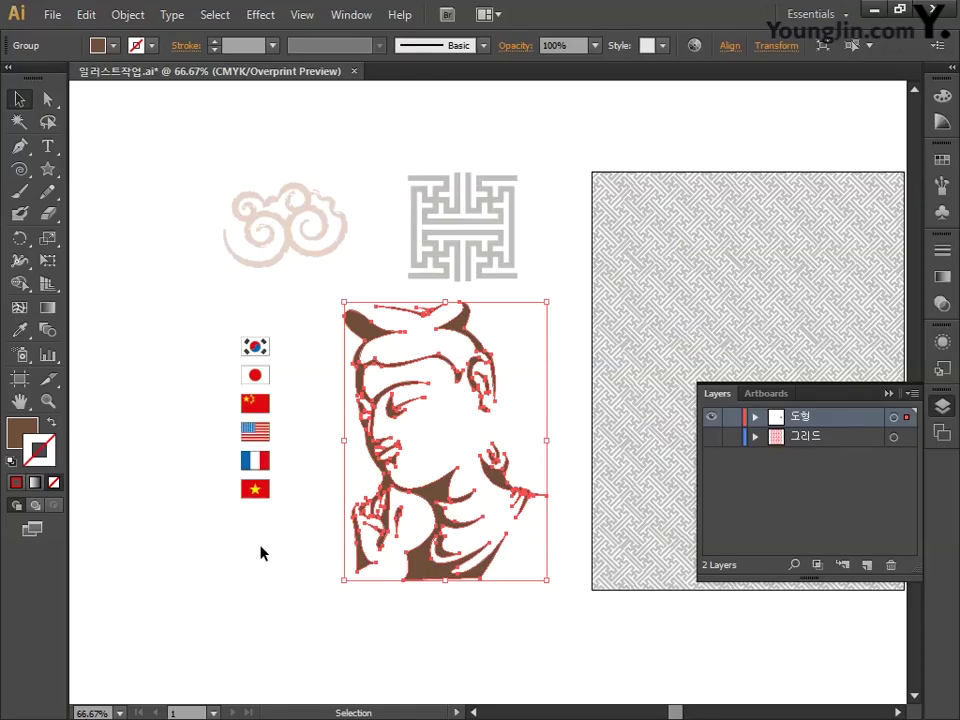
# Switch to Illustrator, copy the column of six national flags and paste it into the Photoshop layout
pyautogui.click(287, 550)
pyautogui.moveTo(300, 541); pyautogui.dragTo(187, 318)
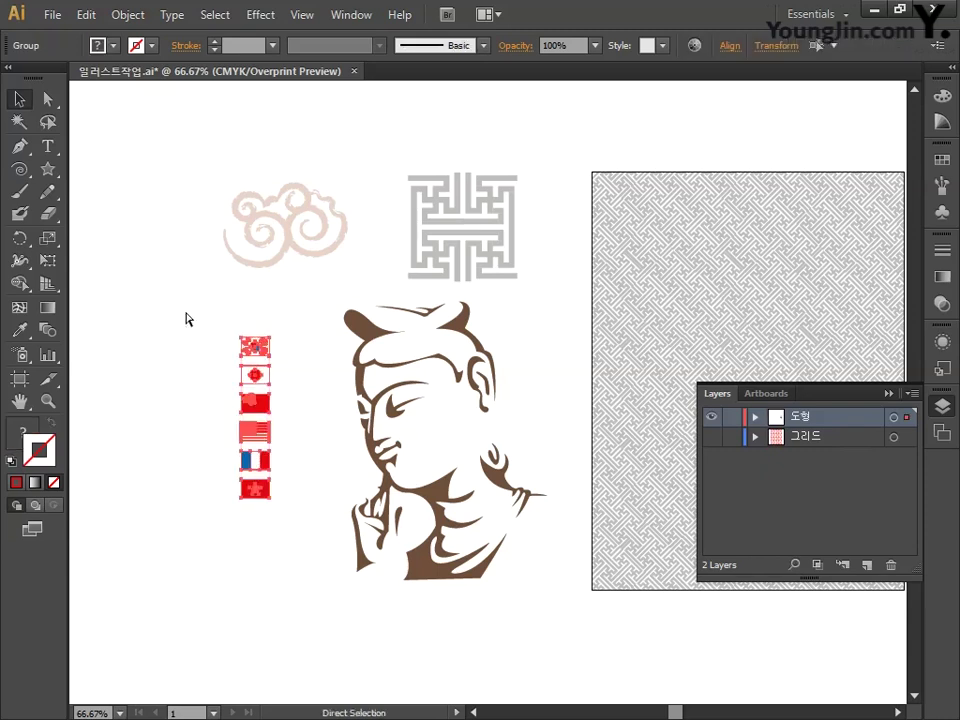
pyautogui.press('v')
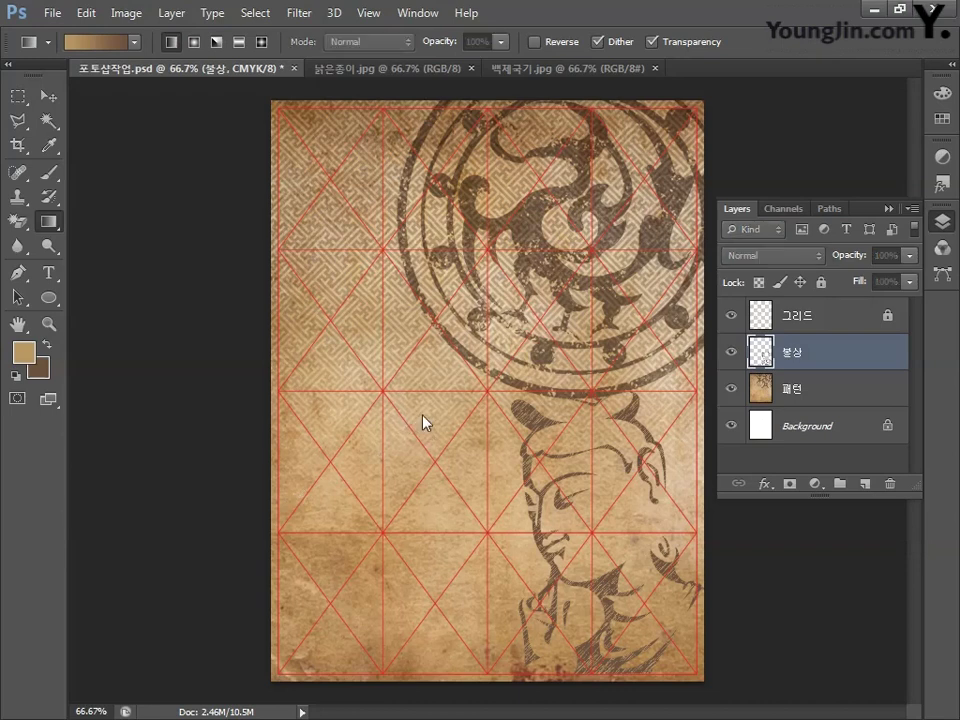
pyautogui.hotkey('ctrl', 'v')
pyautogui.click(533, 234)
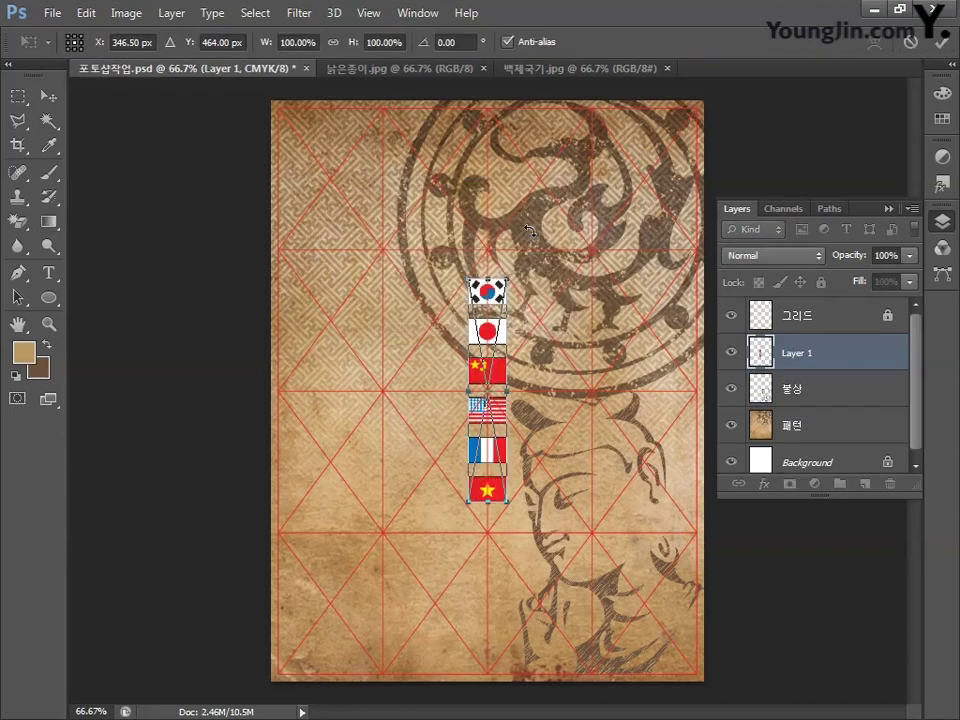
# Place the flag column over the emblem's right part, ending above the Buddha's head, and rename its layer 국기
pyautogui.moveTo(497, 297); pyautogui.dragTo(650, 196)
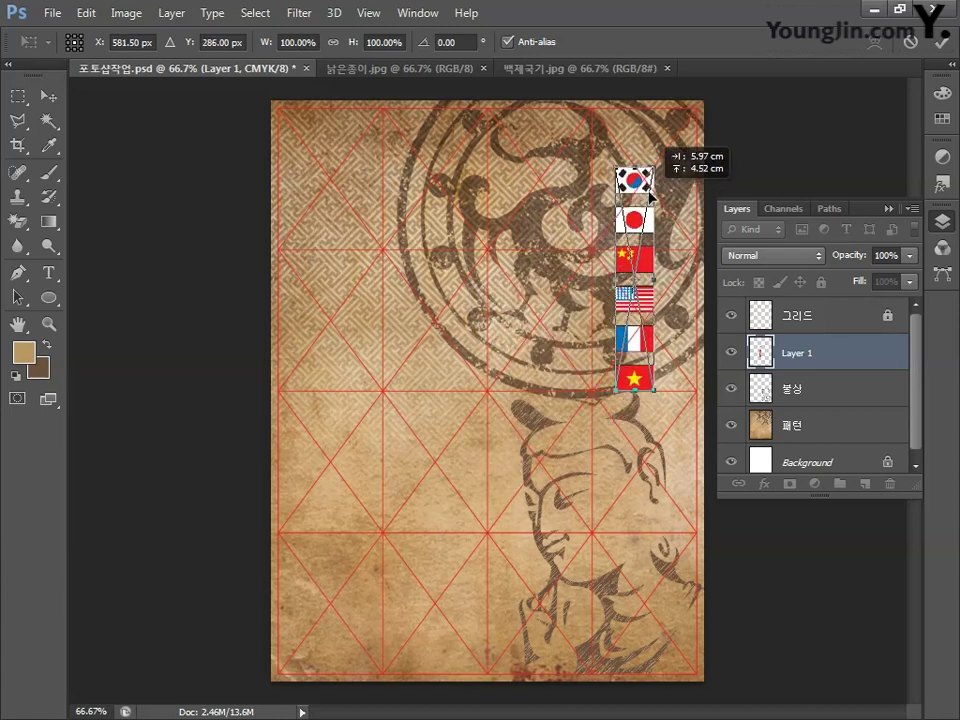
pyautogui.moveTo(650, 196); pyautogui.dragTo(650, 196)
pyautogui.press('Return')
pyautogui.press('g')
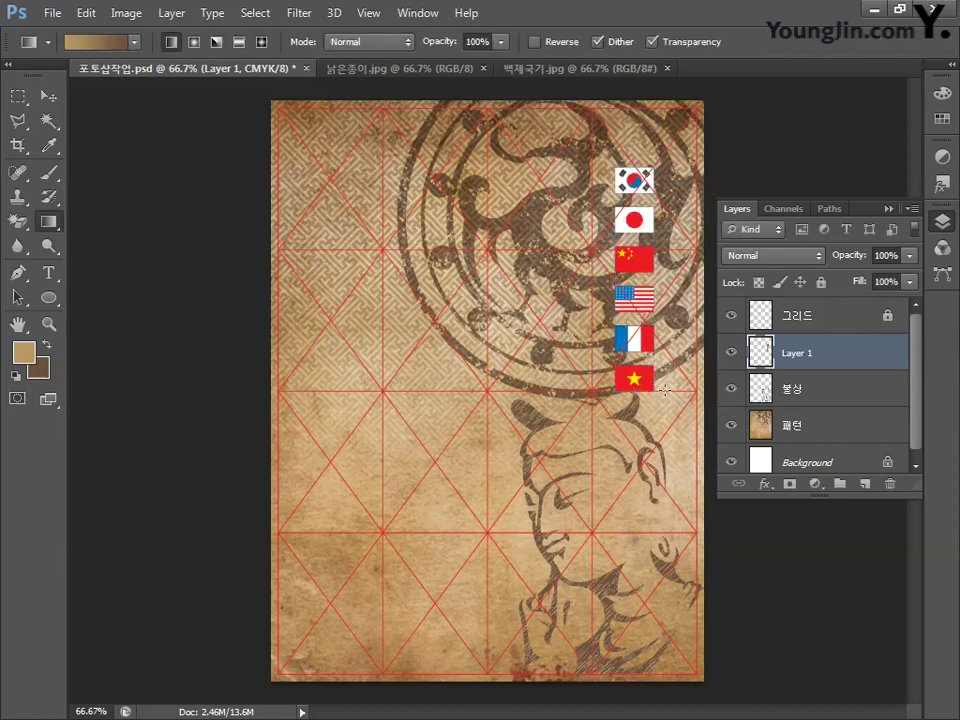
pyautogui.doubleClick(797, 355)
pyautogui.write('국ㄱ')
pyautogui.press('Return')
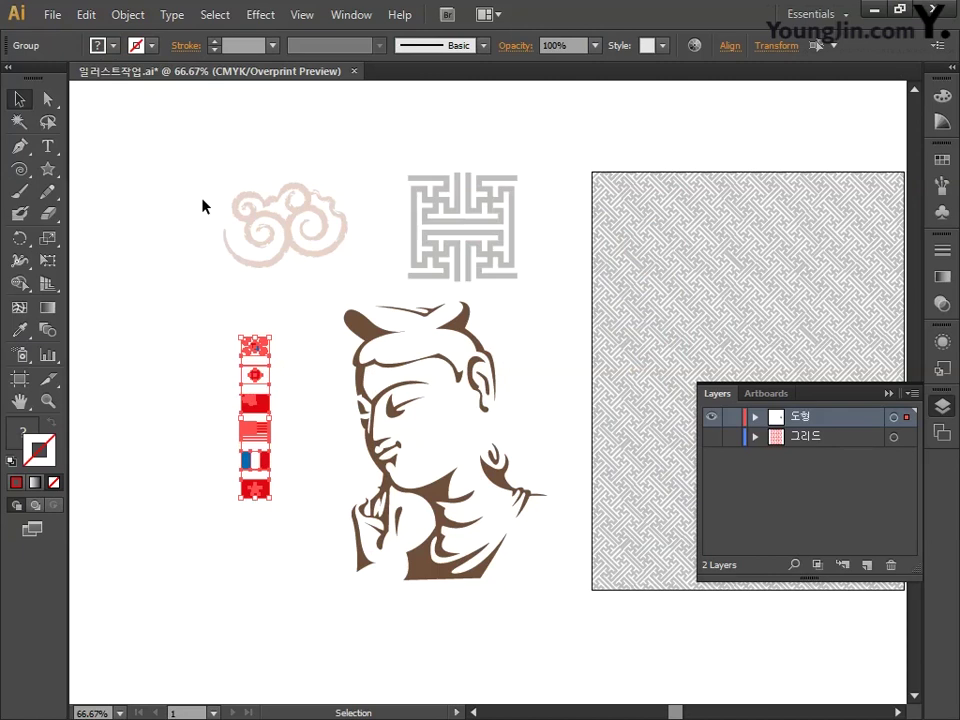
# Switch to Illustrator, copy only the pink cloud ornament and paste it into the Photoshop layout as pixels
pyautogui.moveTo(197, 156); pyautogui.dragTo(362, 281)
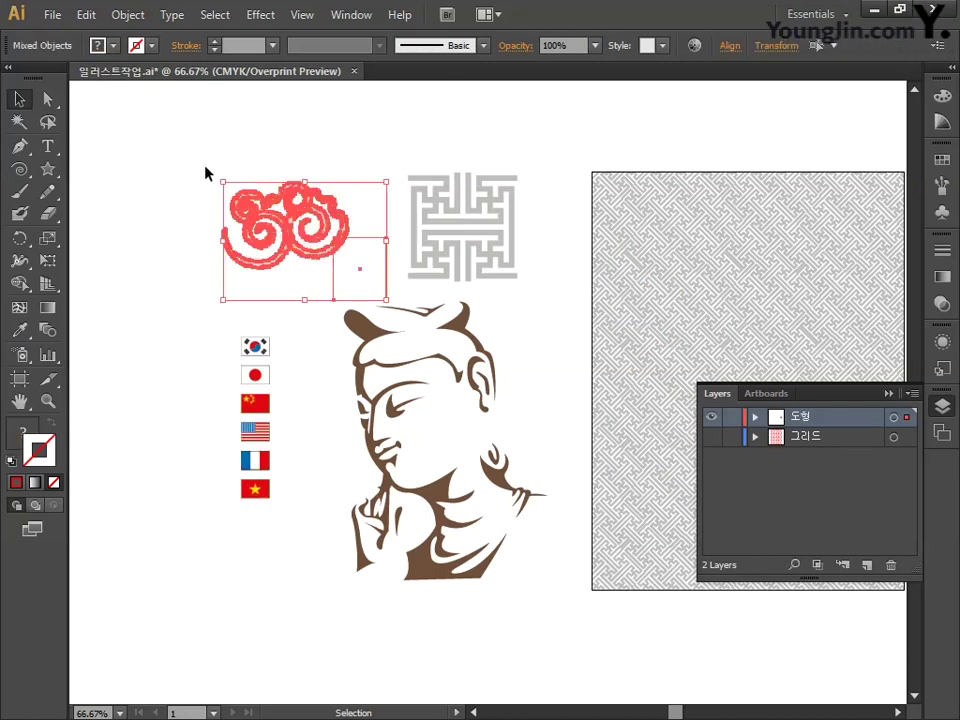
pyautogui.moveTo(180, 147); pyautogui.dragTo(336, 261)
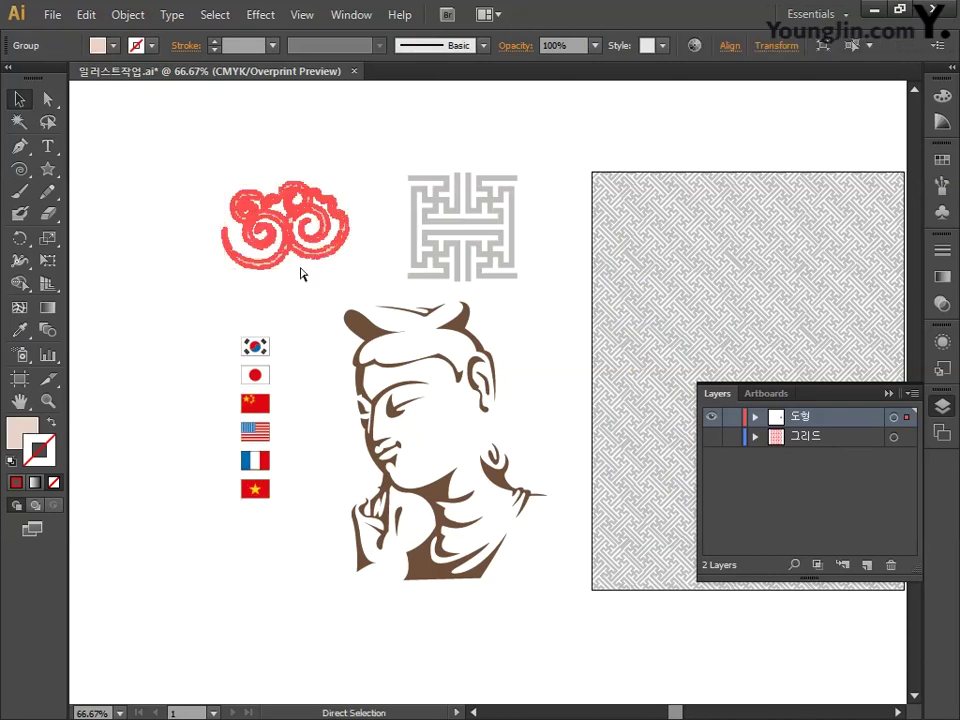
pyautogui.press('v')
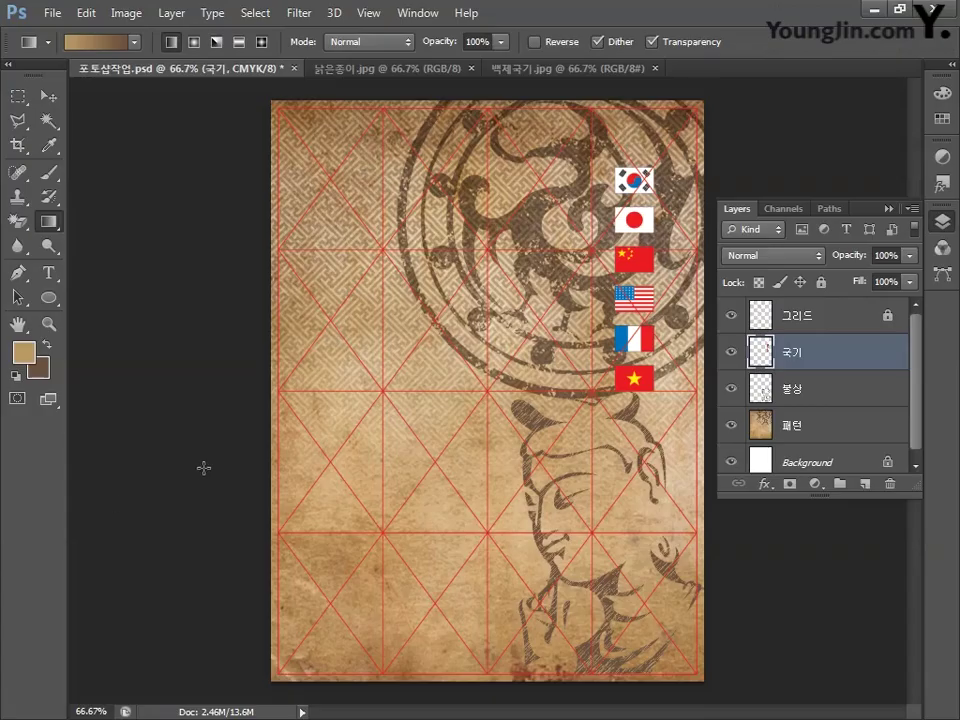
pyautogui.hotkey('ctrl', 'v')
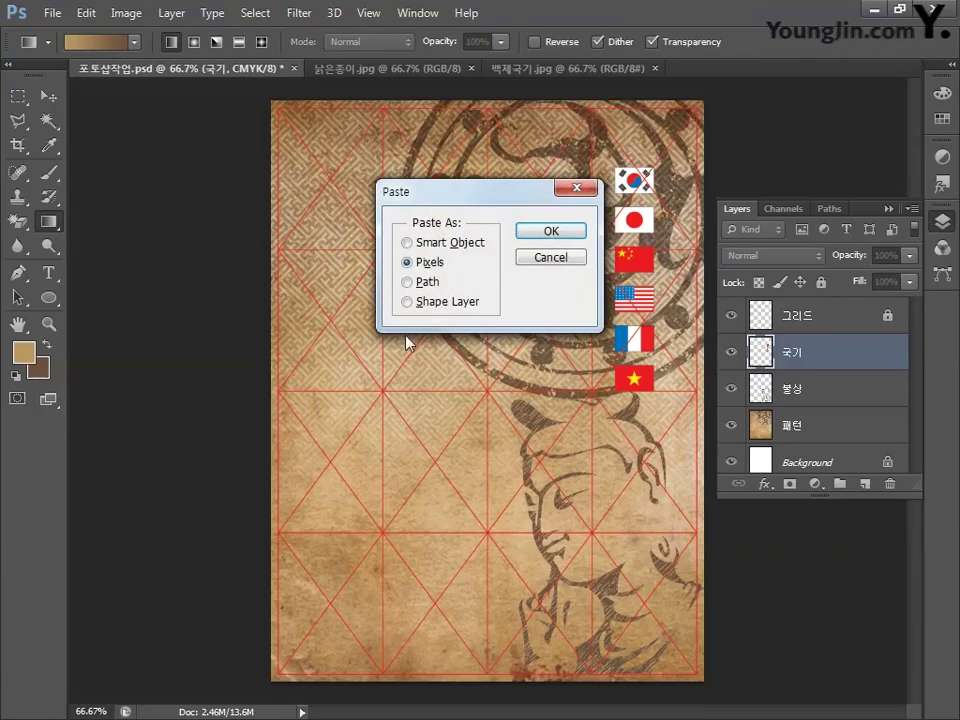
pyautogui.click(533, 232)
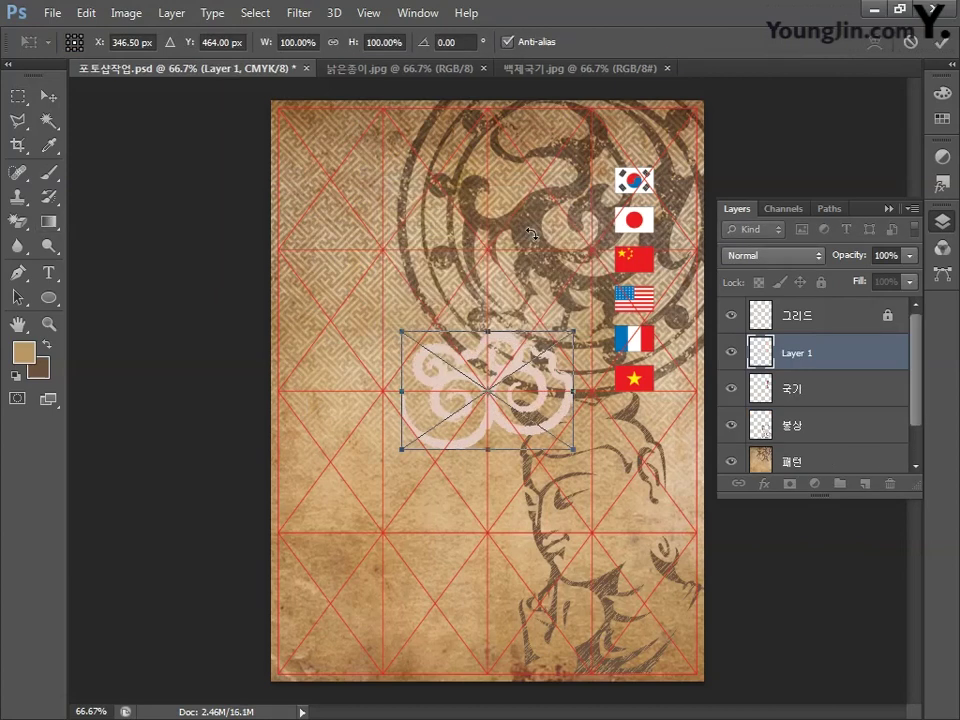
# Place the cloud over the Buddha's lower body, scaled to about 95% and rotated about -15°
pyautogui.moveTo(510, 355); pyautogui.dragTo(627, 578)
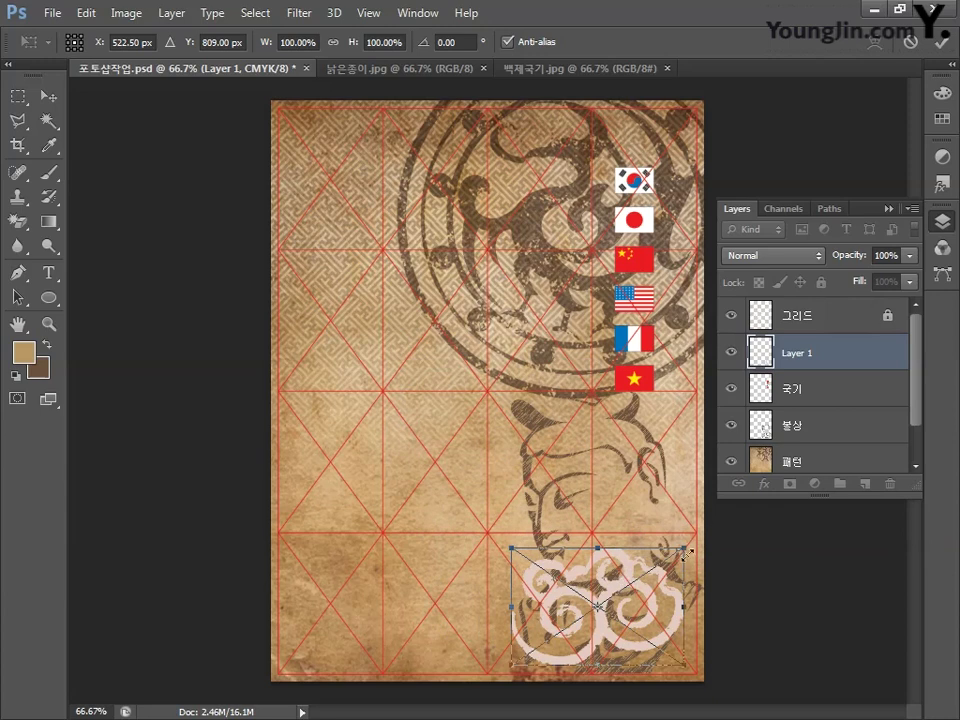
pyautogui.moveTo(683, 550); pyautogui.dragTo(676, 553)
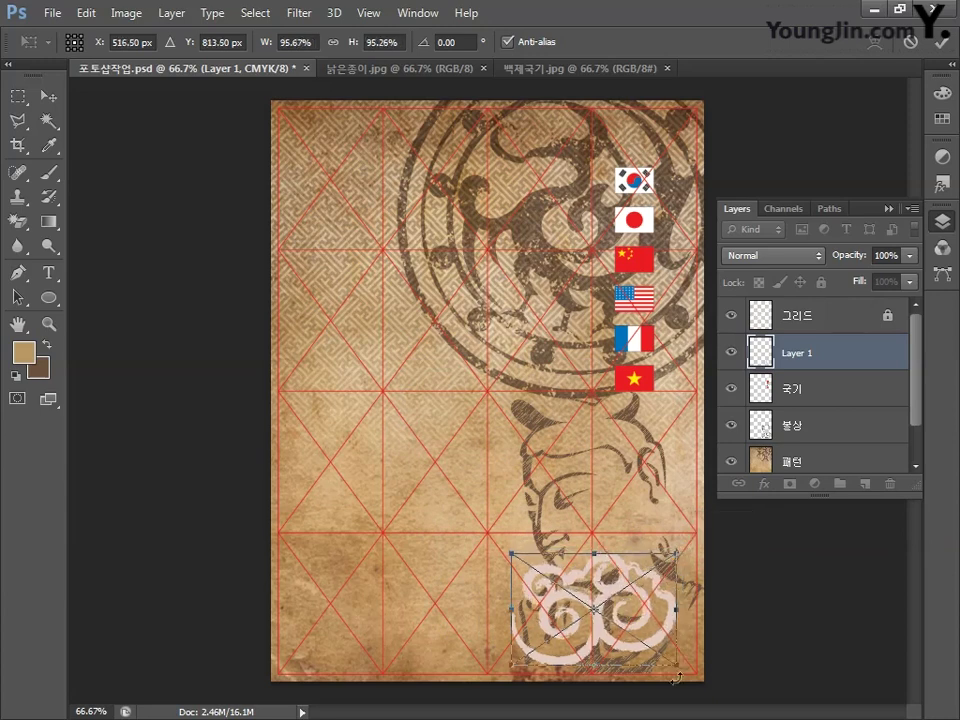
pyautogui.moveTo(693, 624); pyautogui.dragTo(706, 594)
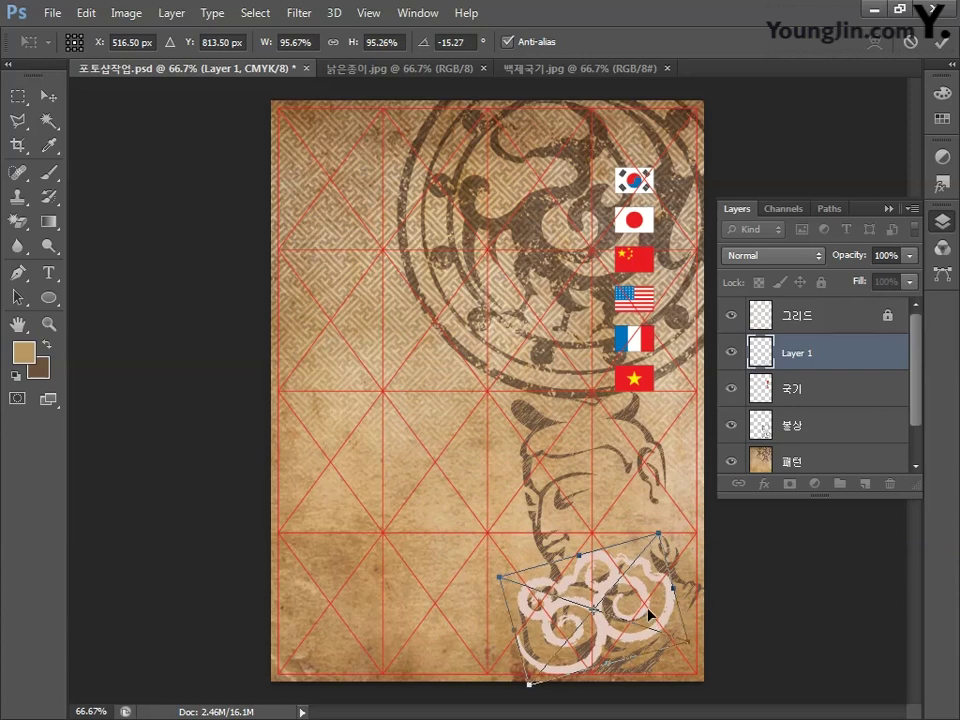
pyautogui.moveTo(648, 613); pyautogui.dragTo(662, 606)
pyautogui.press('Return')
pyautogui.press('g')
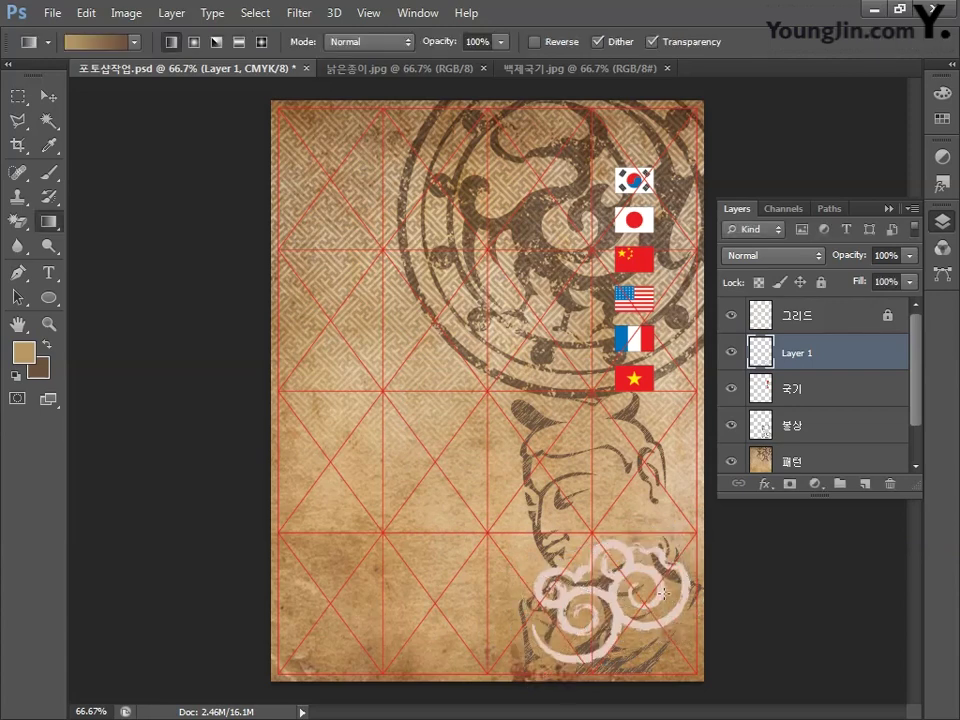
# Duplicate the cloud into the page's lower-left area at the same height and rotate the copy clockwise
pyautogui.click(55, 99)
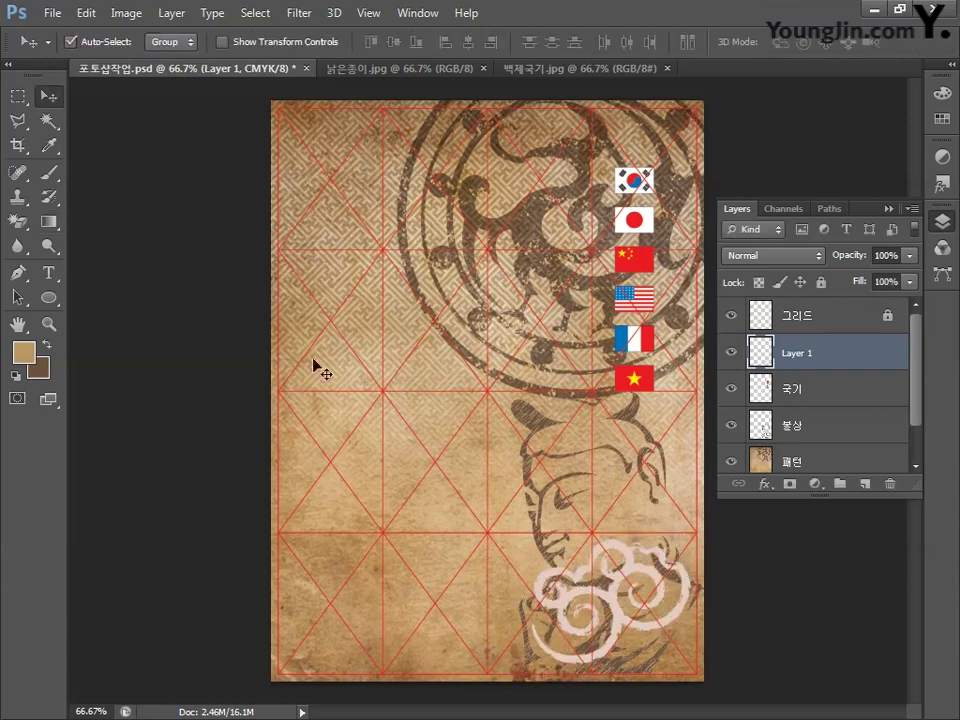
pyautogui.moveTo(583, 598); pyautogui.dragTo(349, 598)
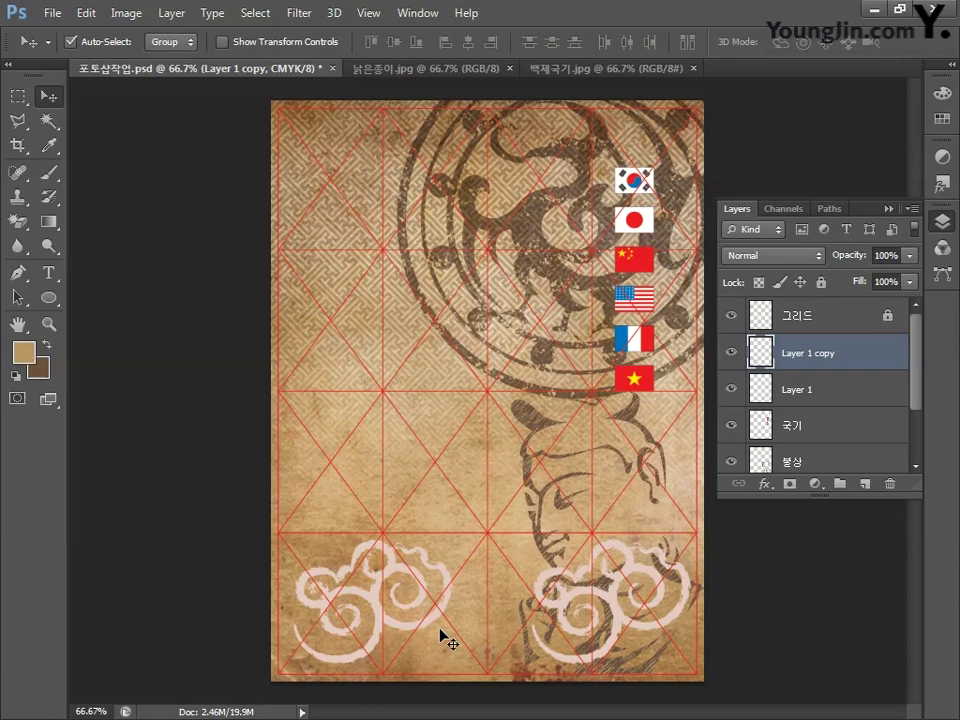
pyautogui.hotkey('ctrl', 't')
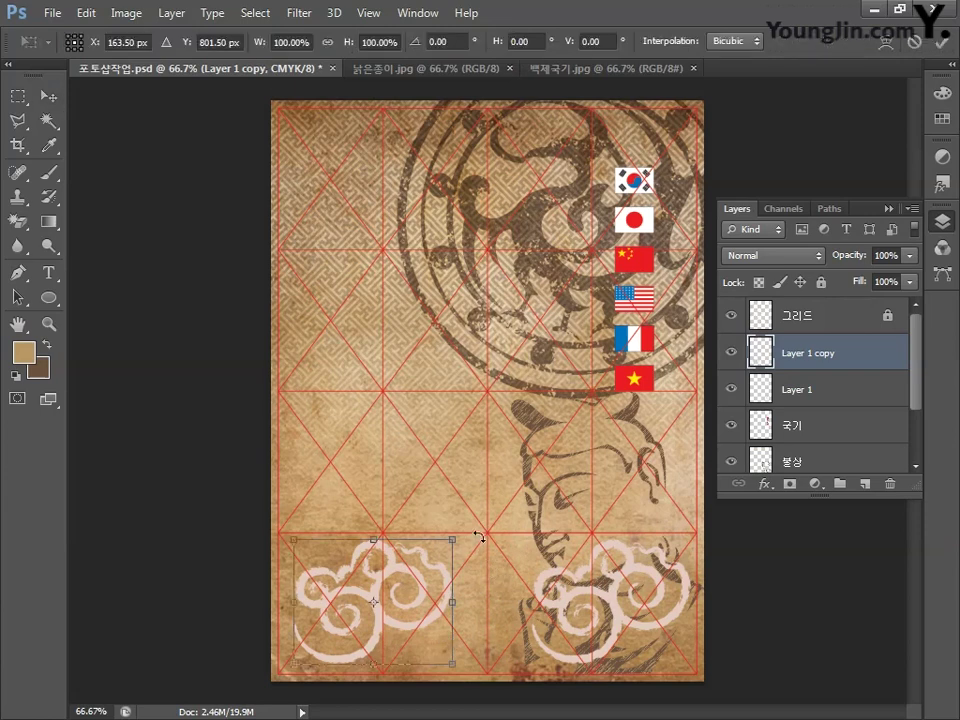
pyautogui.moveTo(479, 537); pyautogui.dragTo(488, 615)
pyautogui.press('Return')
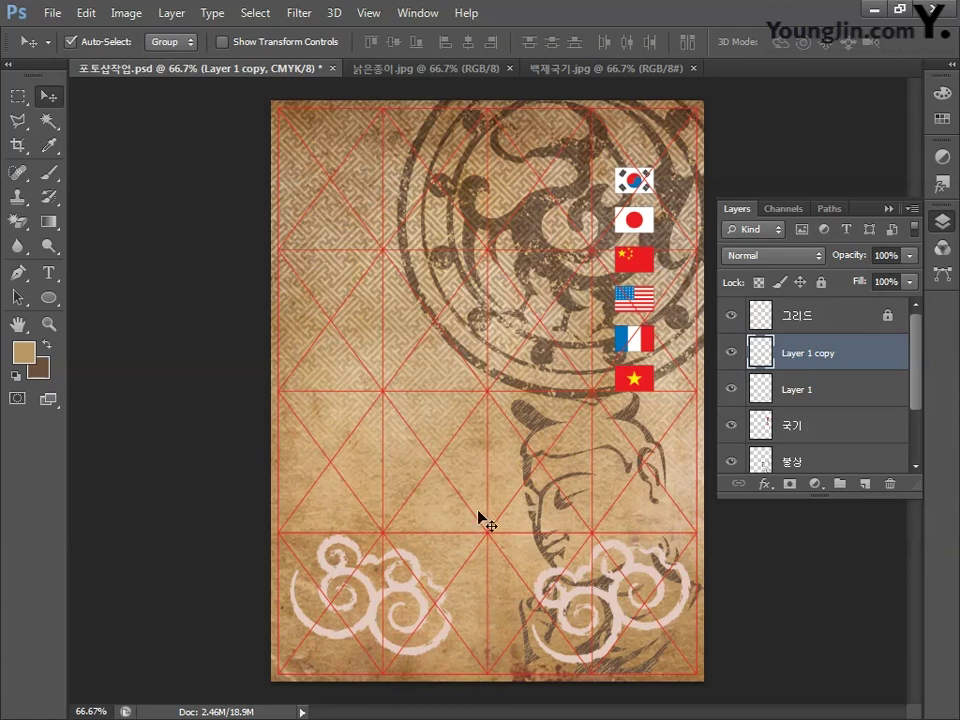
# Set the foreground color to C 60, M 70, Y 80, K 20
pyautogui.hotkey('ctrl', '+')
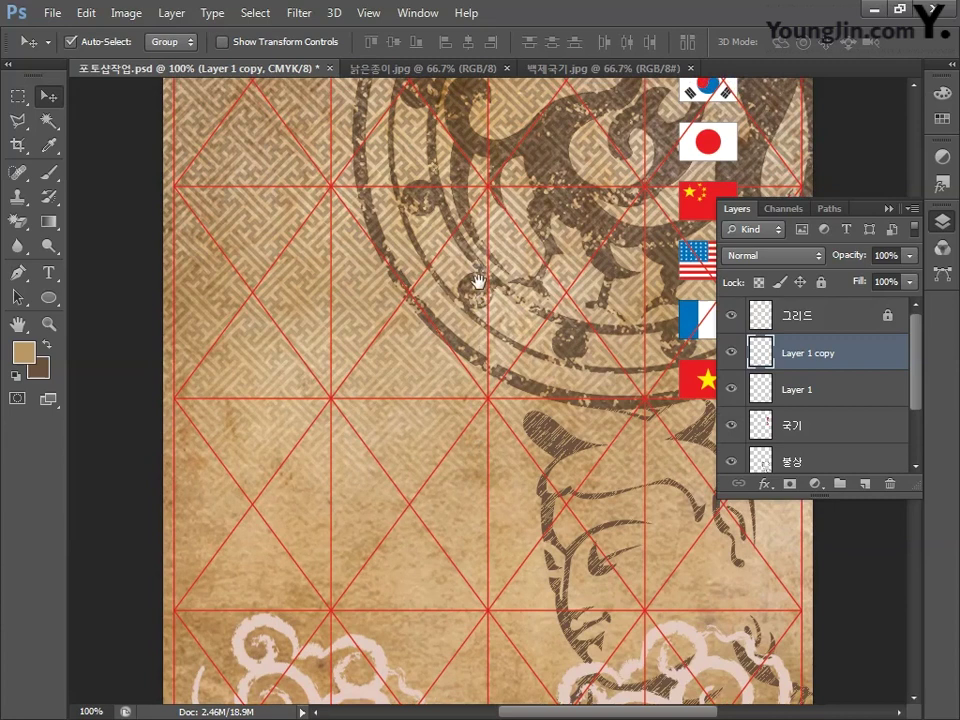
pyautogui.moveTo(478, 281); pyautogui.dragTo(478, 440)
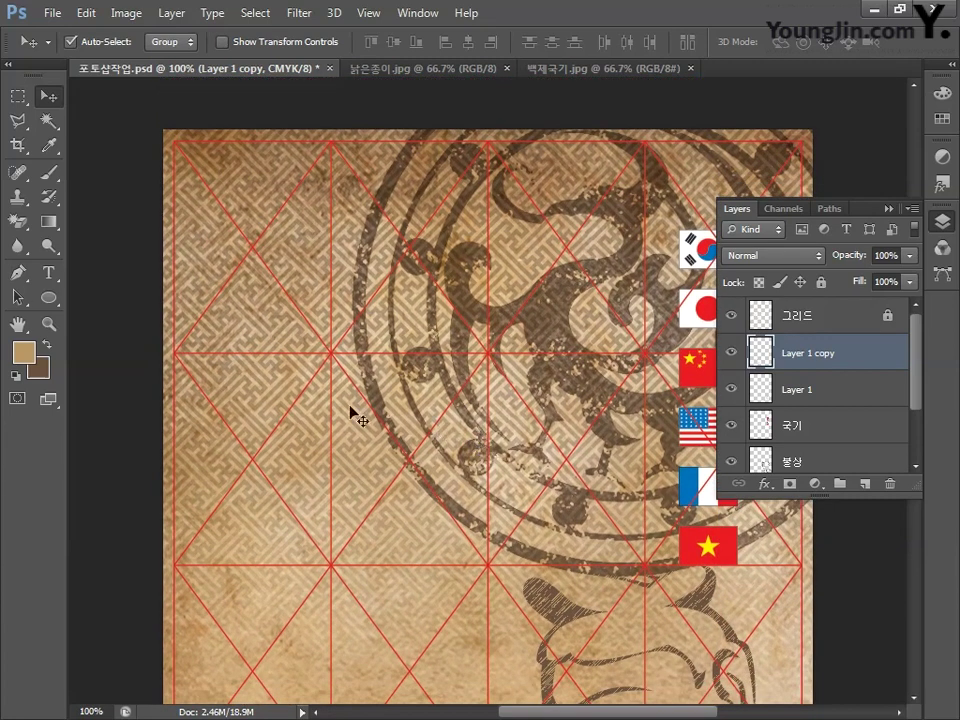
pyautogui.click(24, 352)
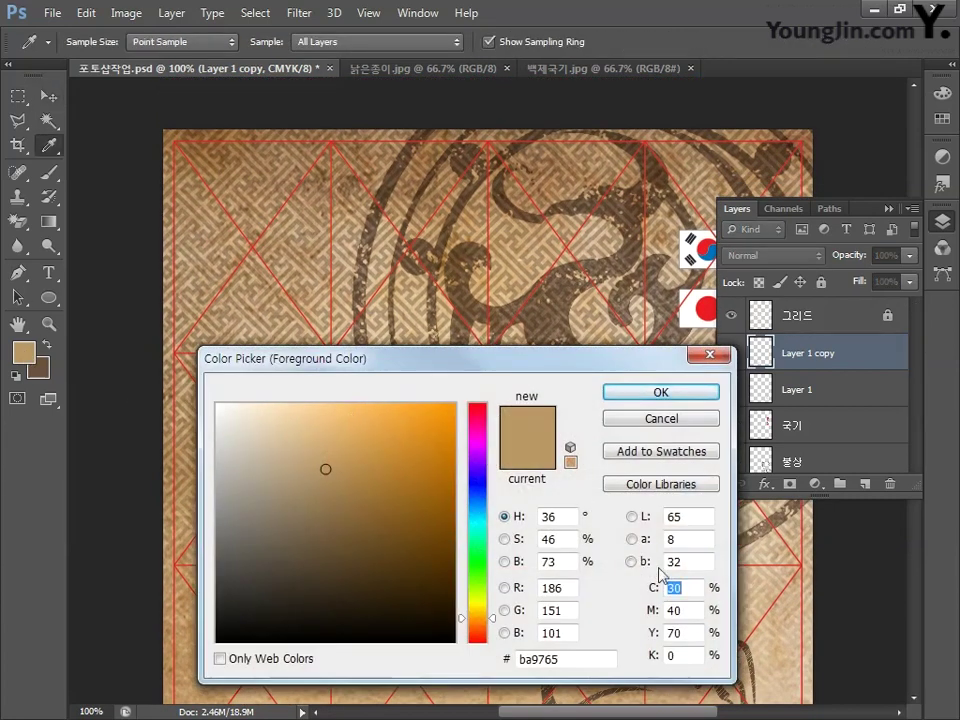
pyautogui.write('60')
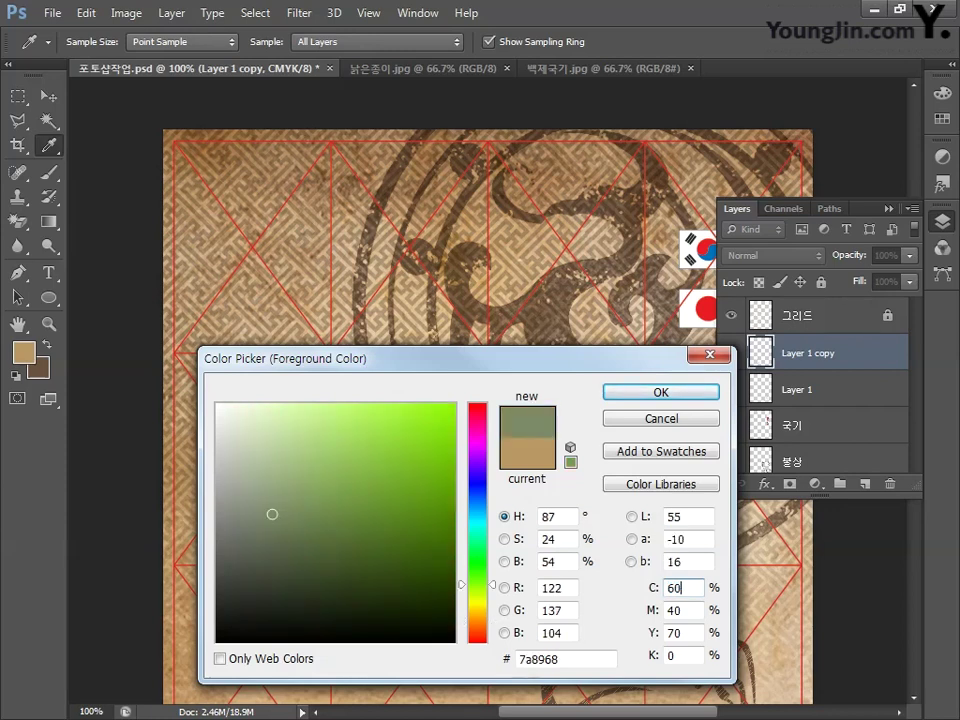
pyautogui.press('Tab')
pyautogui.write('70')
pyautogui.press('Tab')
pyautogui.write('8')
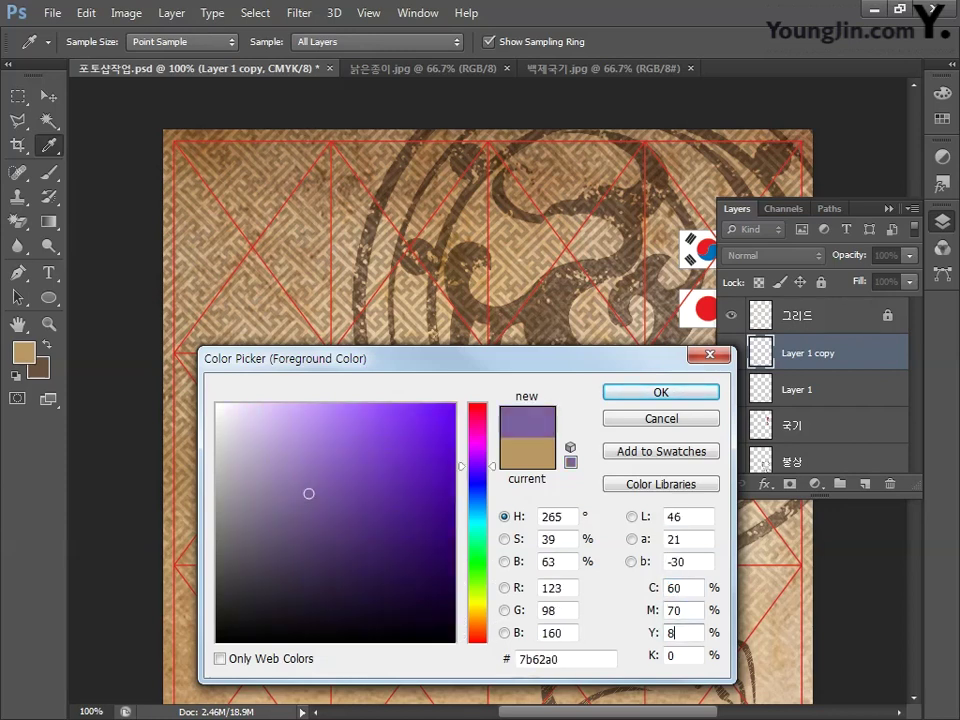
pyautogui.write('0')
pyautogui.press('Tab')
pyautogui.write('20')
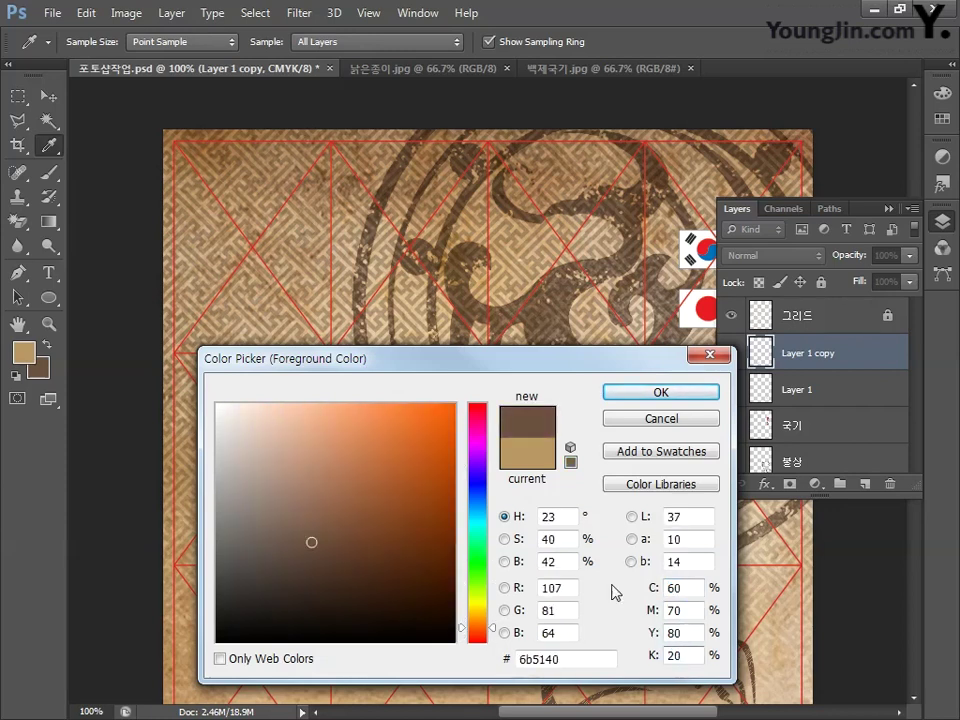
pyautogui.click(645, 393)
pyautogui.press('v')
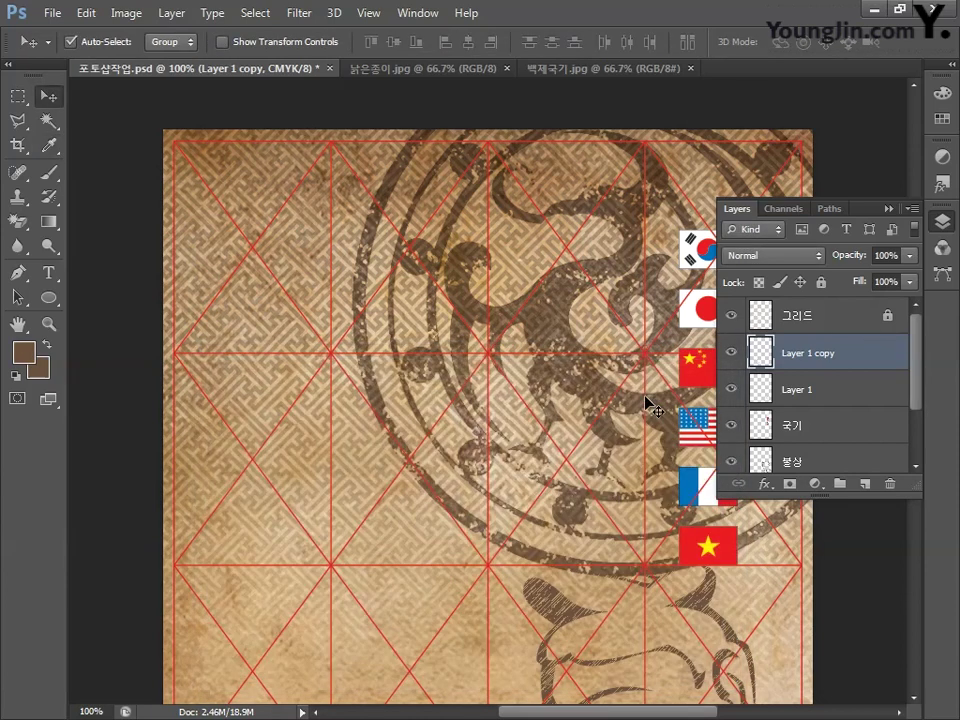
# Create a new layer above the cloud copy and name it 띠
pyautogui.click(864, 484)
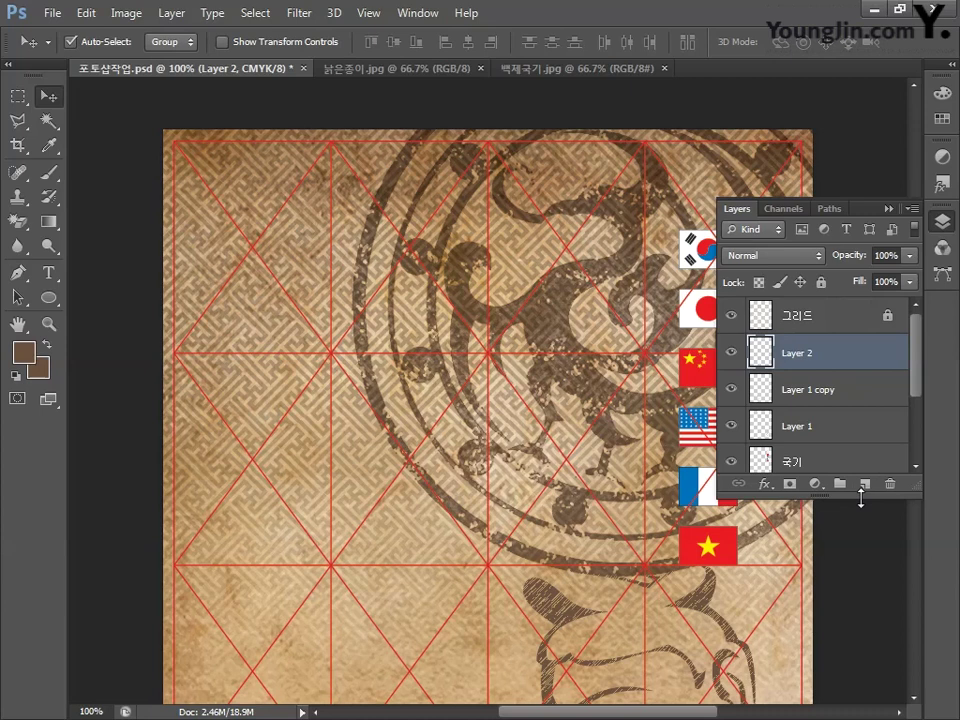
pyautogui.doubleClick(798, 354)
pyautogui.write('띠')
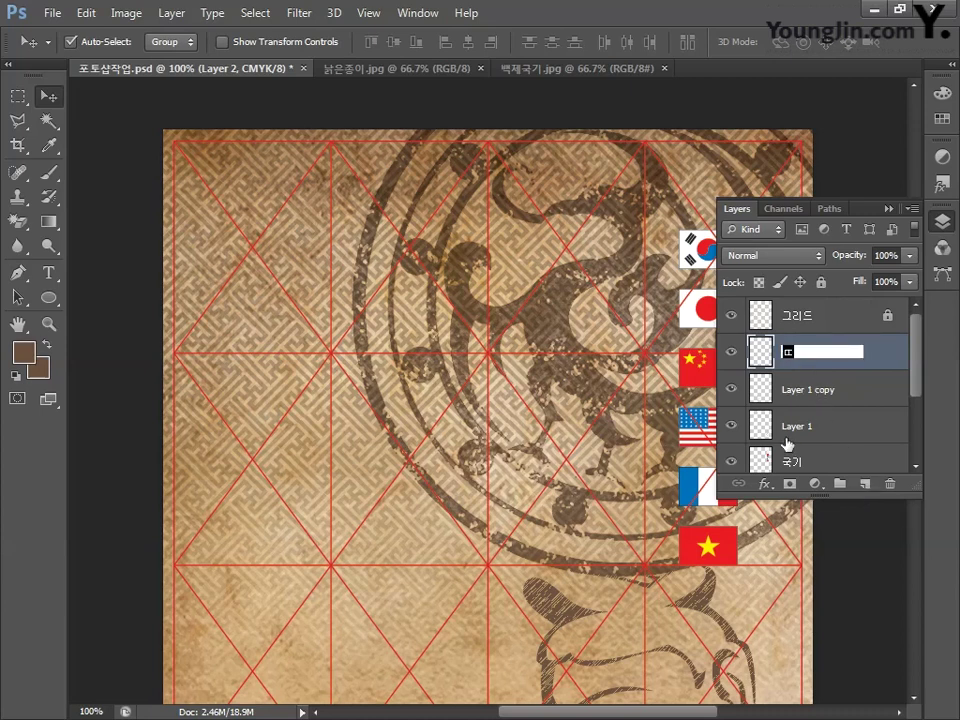
pyautogui.press('Return')
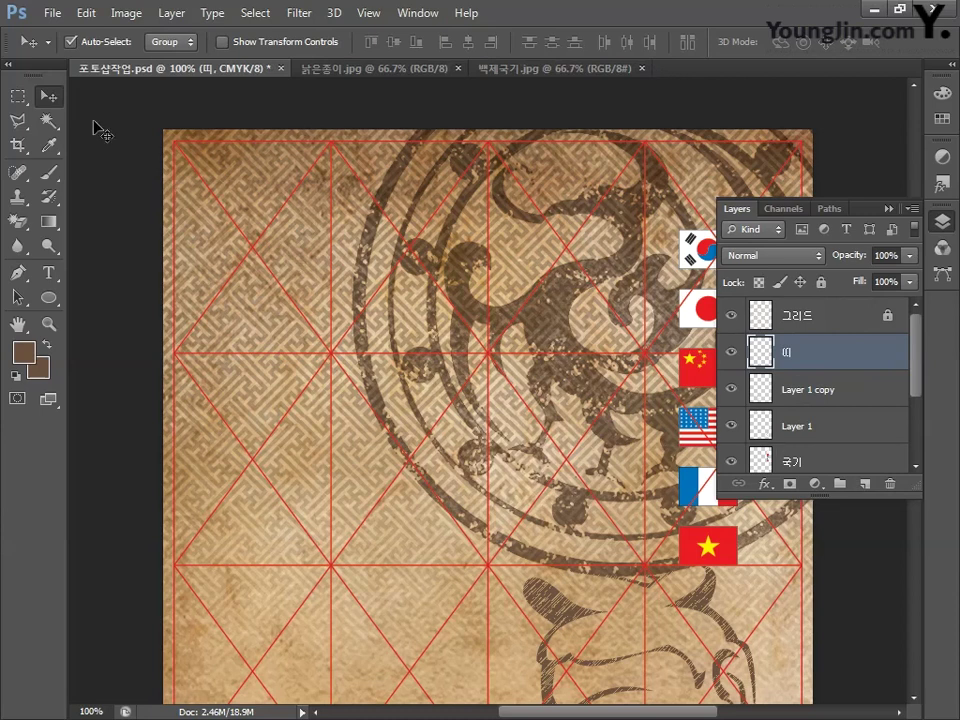
# Marquee-select a thin strip across the page's full top edge, fill it with the foreground brown on layer 띠 and set the layer opacity to 80%
pyautogui.click(19, 97)
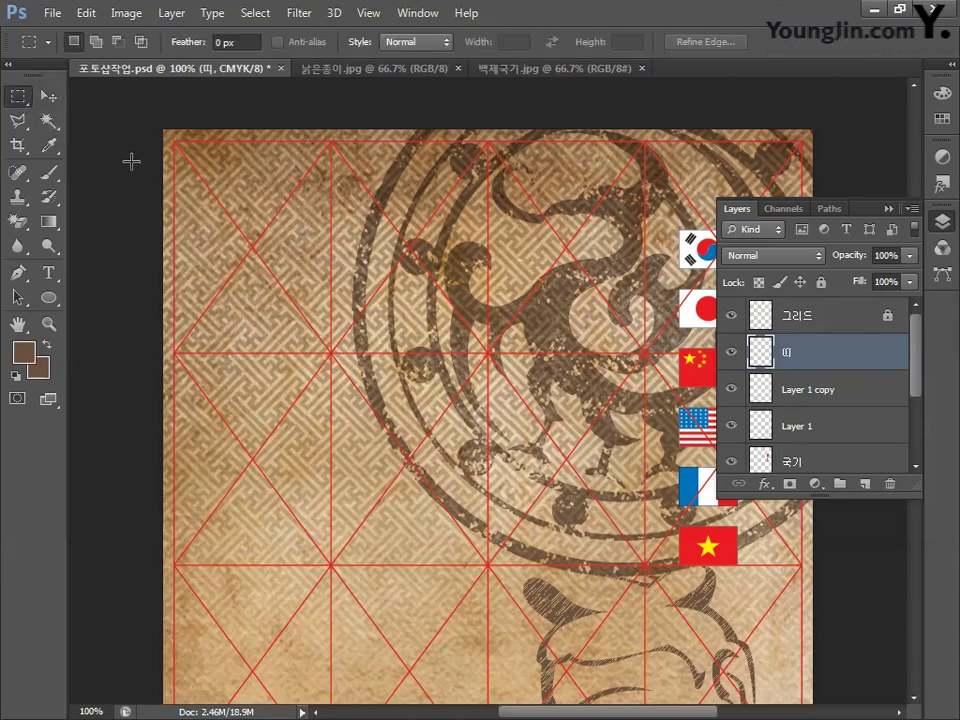
pyautogui.moveTo(167, 128); pyautogui.dragTo(849, 152)
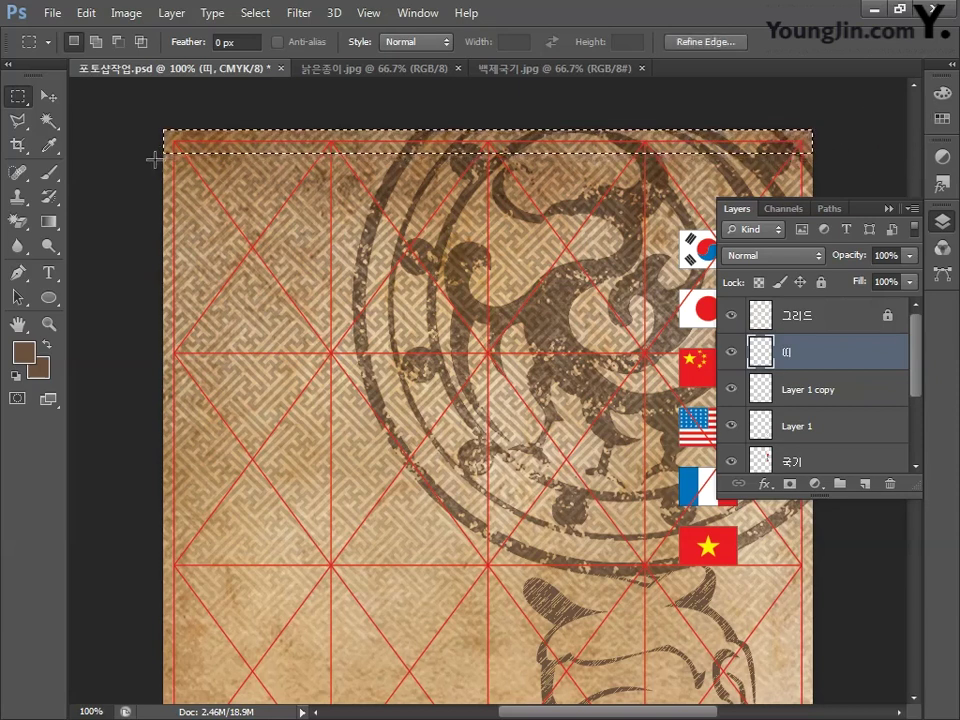
pyautogui.press('alt')
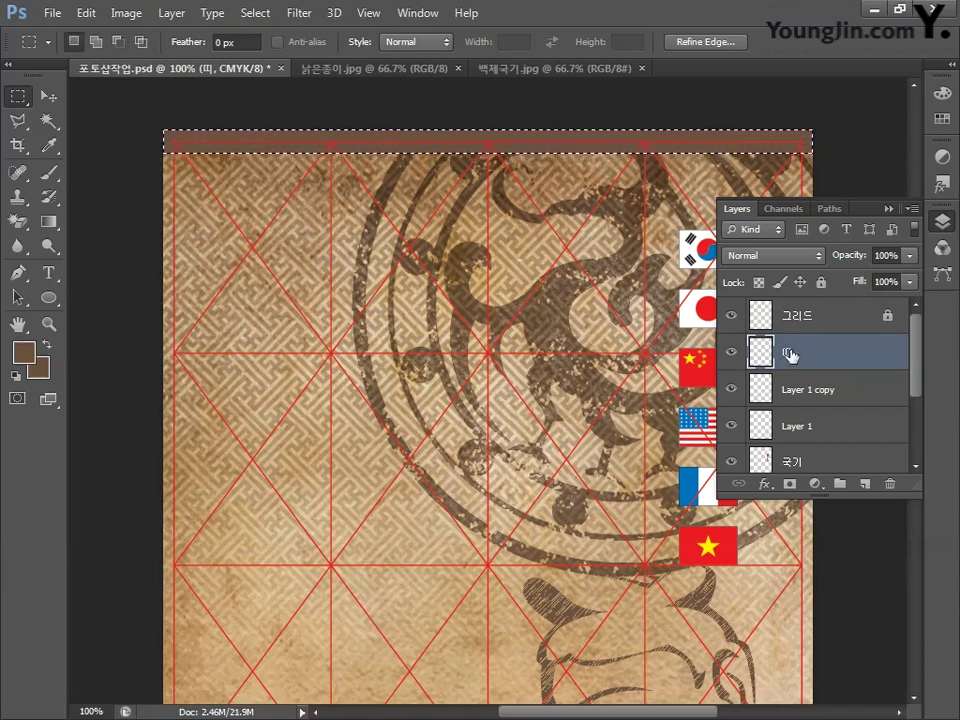
pyautogui.click(876, 257)
pyautogui.write('80')
pyautogui.press('Return')
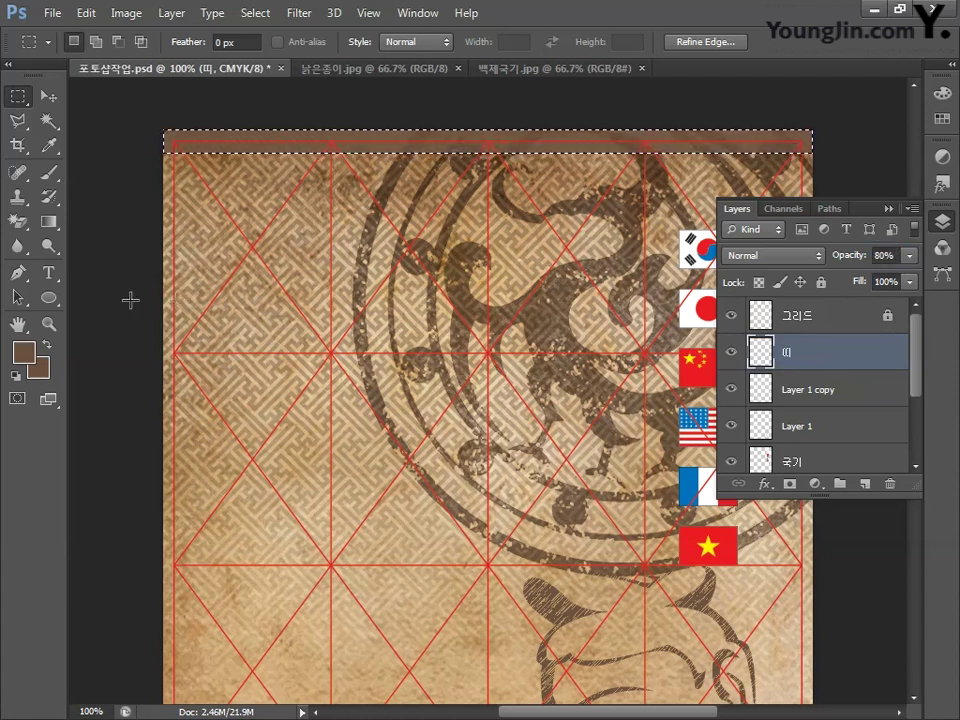
# Deselect the top strip and save the layout document
pyautogui.doubleClick(18, 323)
pyautogui.hotkey('ctrl', 'd')
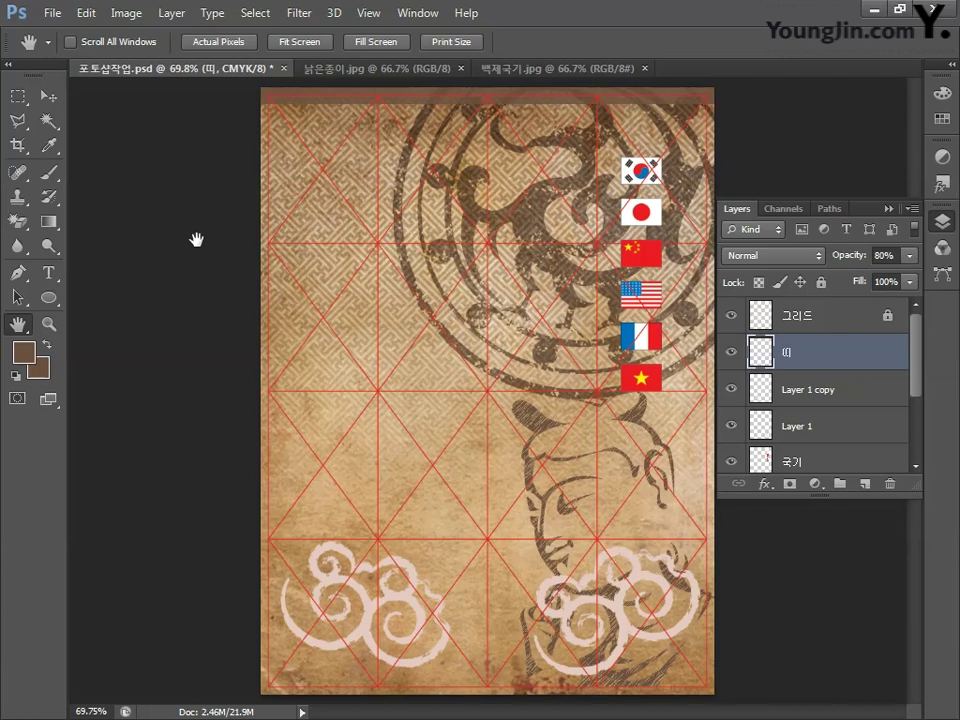
pyautogui.hotkey('ctrl', 's')
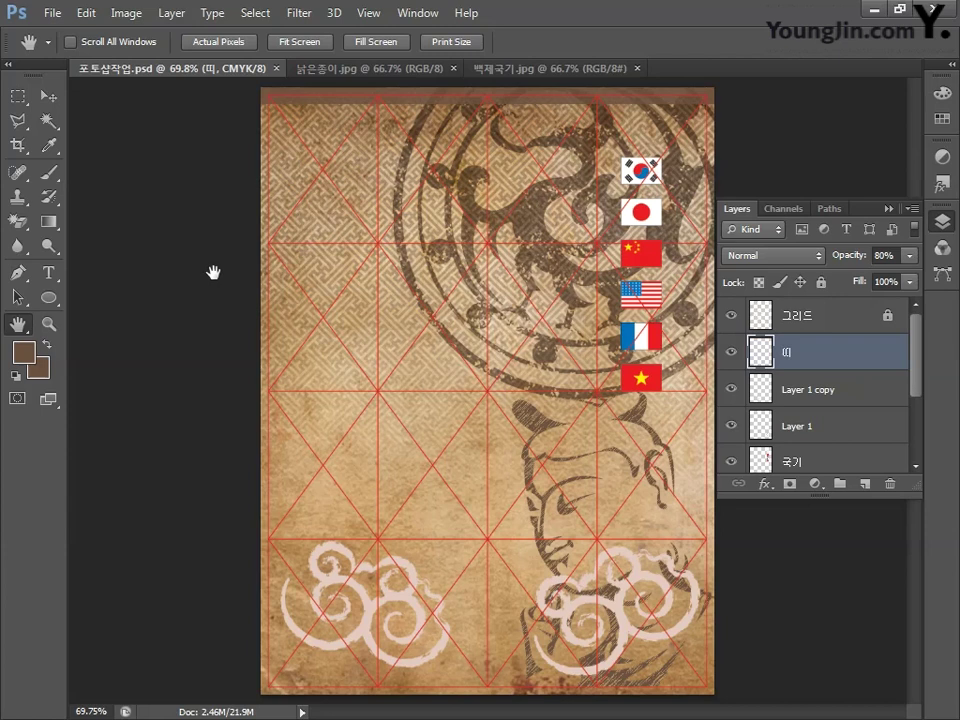
# Open the image 손 from the 제공소스 folder
pyautogui.click(50, 14)
pyautogui.click(70, 54)
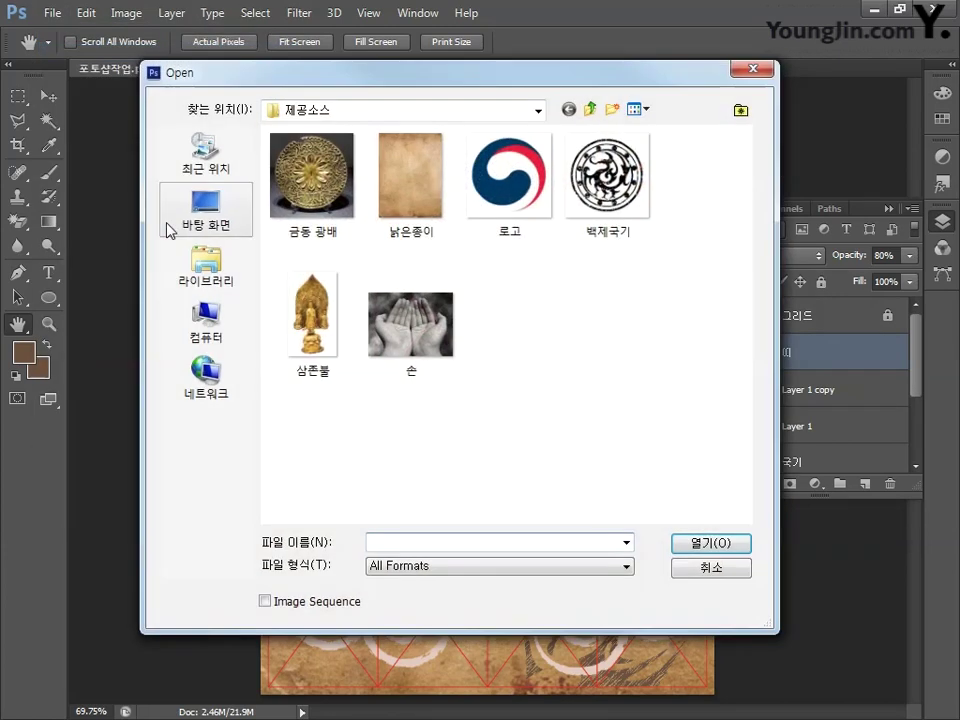
pyautogui.click(388, 343)
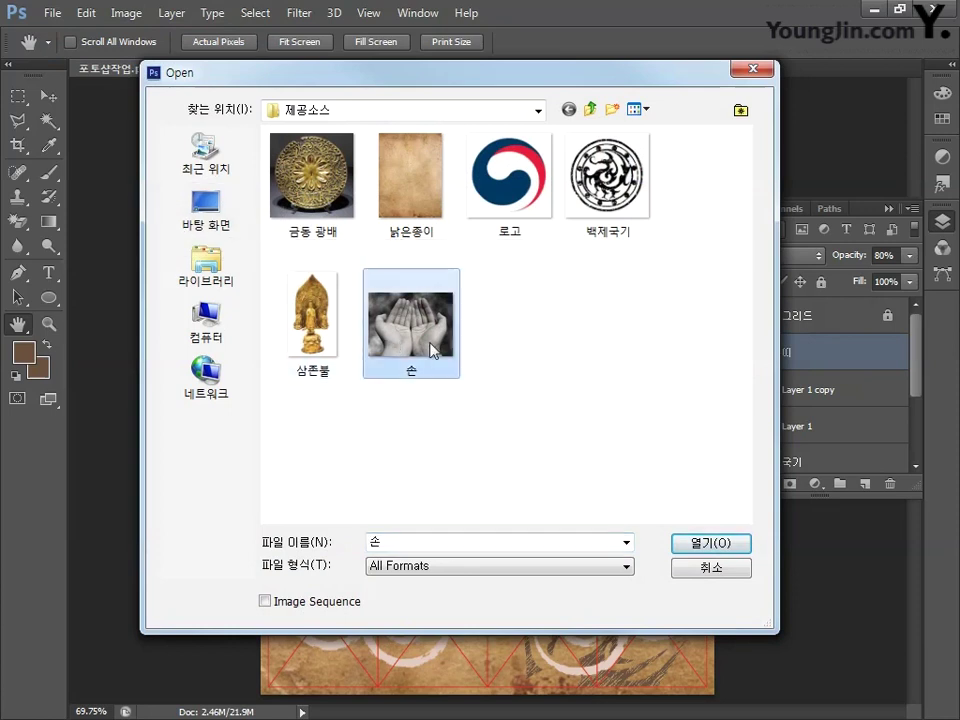
pyautogui.click(696, 545)
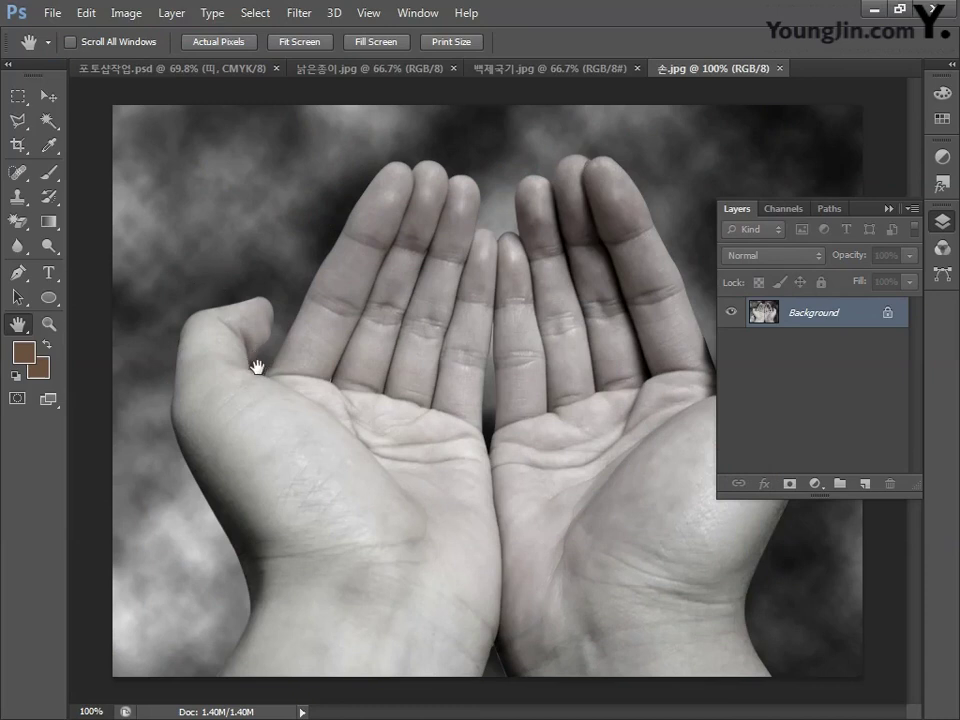
# With the Pen tool in Path mode, start tracing the hands from the left wrist up the outer edge to the left thumb tip
pyautogui.click(18, 272)
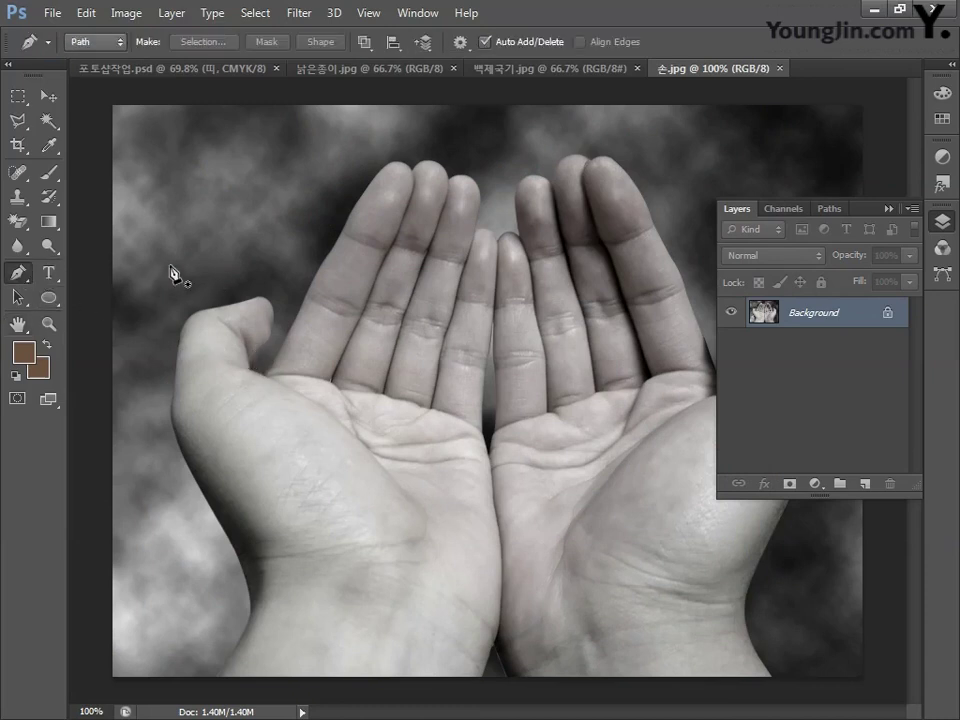
pyautogui.click(88, 42)
pyautogui.click(95, 77)
pyautogui.click(216, 600)
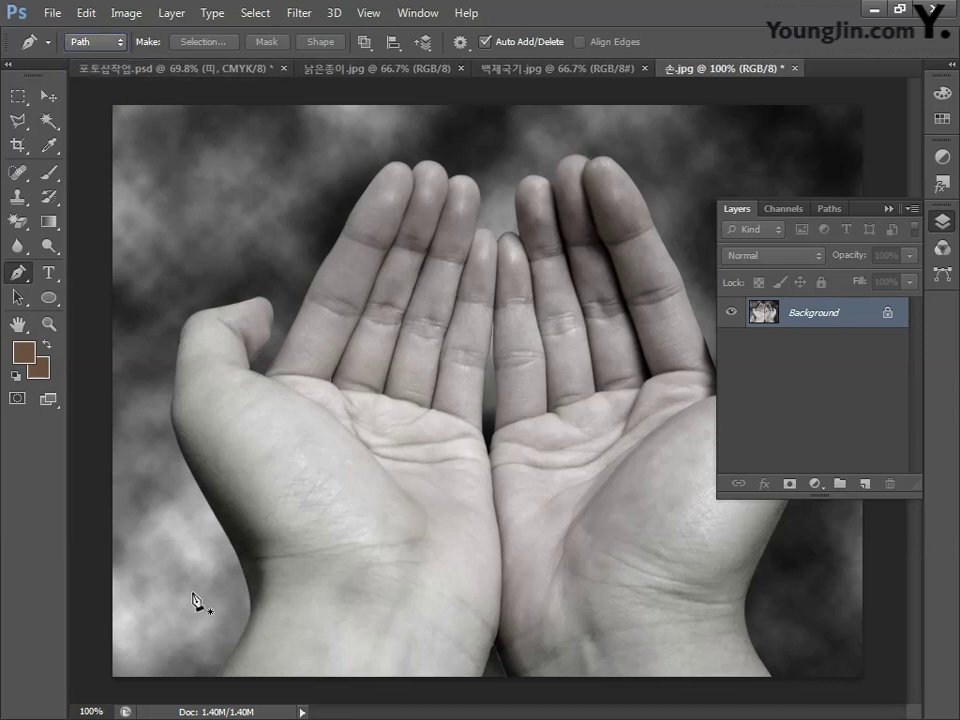
pyautogui.click(250, 598)
pyautogui.click(236, 551)
pyautogui.click(214, 515)
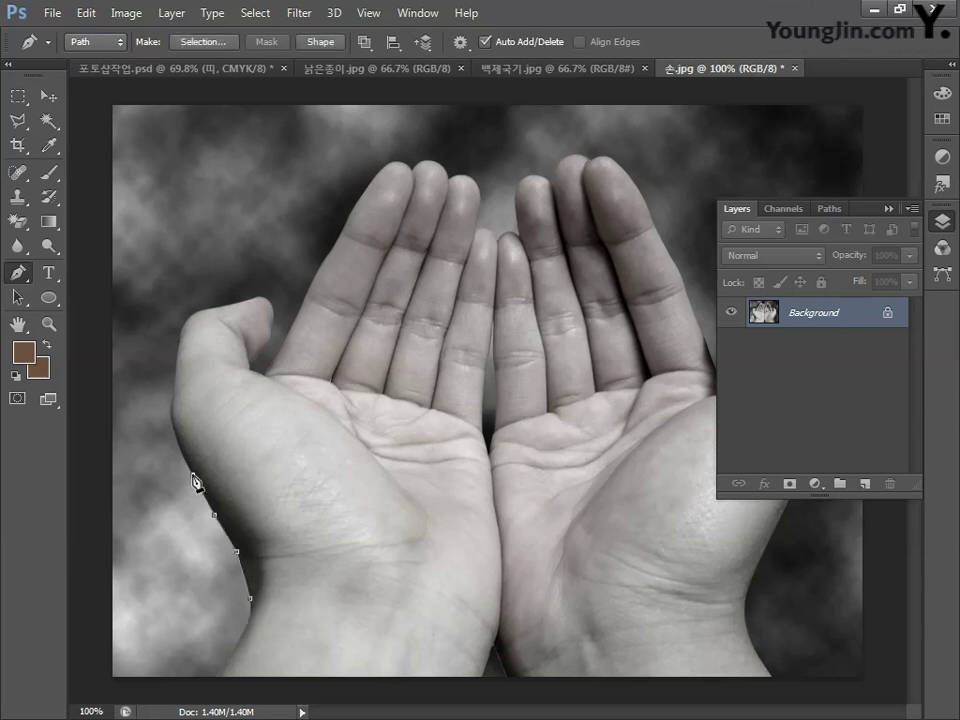
pyautogui.click(180, 400)
pyautogui.click(197, 321)
pyautogui.click(262, 298)
# Continue the path around the left thumb, into the gap beside it and up the outer side of the left index finger
pyautogui.hotkey('ctrl', '+')
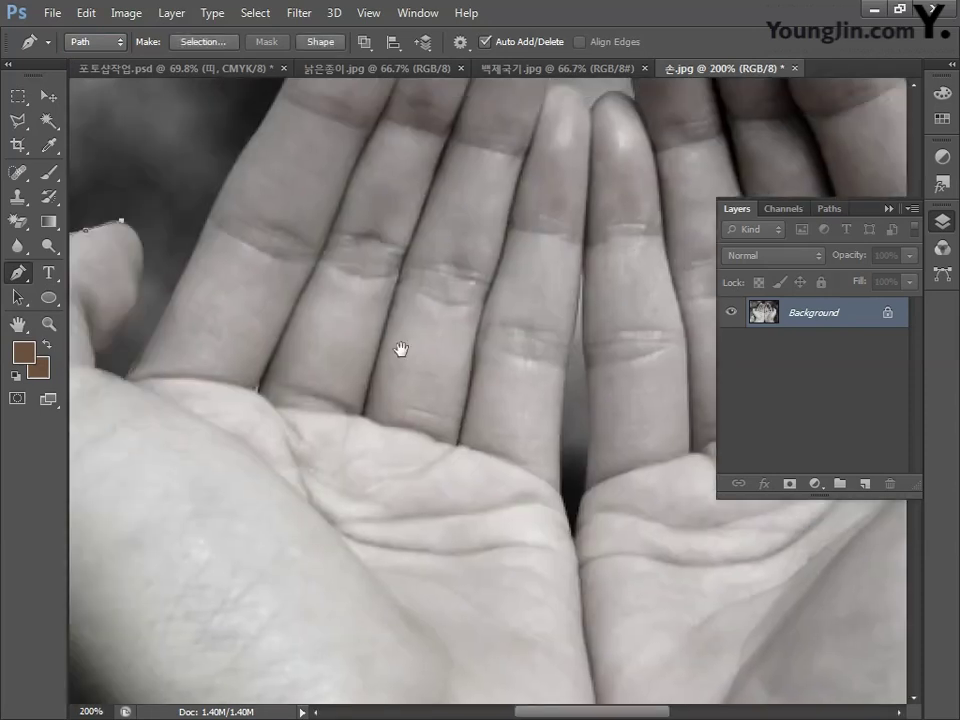
pyautogui.moveTo(400, 348); pyautogui.dragTo(497, 349)
pyautogui.click(241, 265)
pyautogui.click(234, 303)
pyautogui.click(197, 362)
pyautogui.click(221, 381)
pyautogui.click(259, 315)
pyautogui.click(289, 257)
pyautogui.click(317, 191)
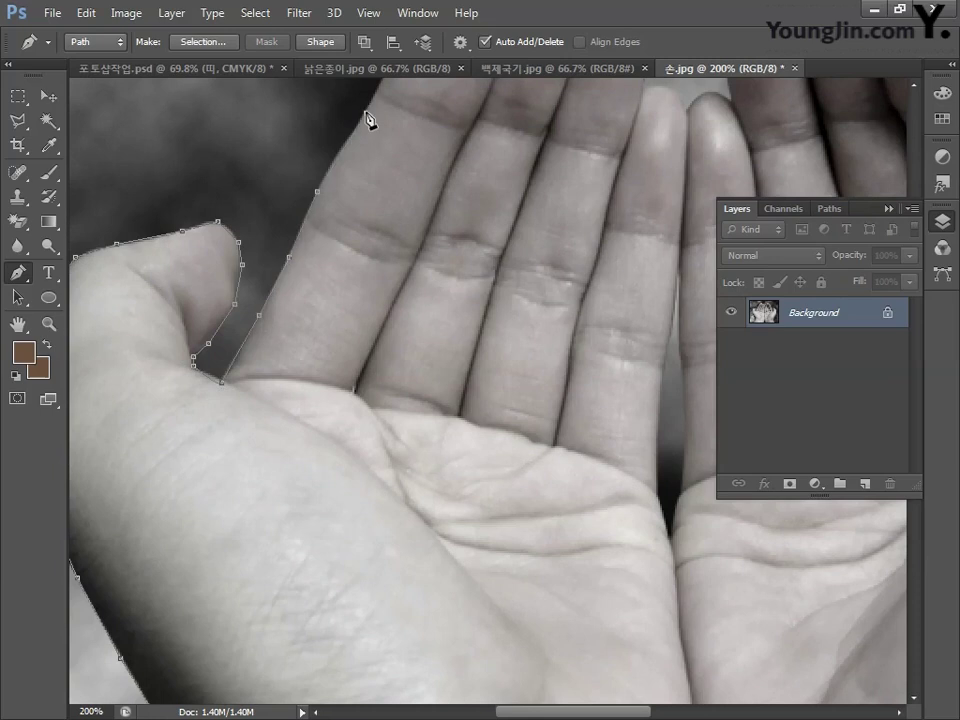
# Trace the path up to and over the tips of the left hand's index and middle fingers
pyautogui.moveTo(368, 120); pyautogui.dragTo(364, 342)
pyautogui.click(361, 334)
pyautogui.click(396, 263)
pyautogui.click(451, 187)
pyautogui.click(476, 177)
pyautogui.click(512, 189)
pyautogui.click(548, 174)
pyautogui.click(575, 186)
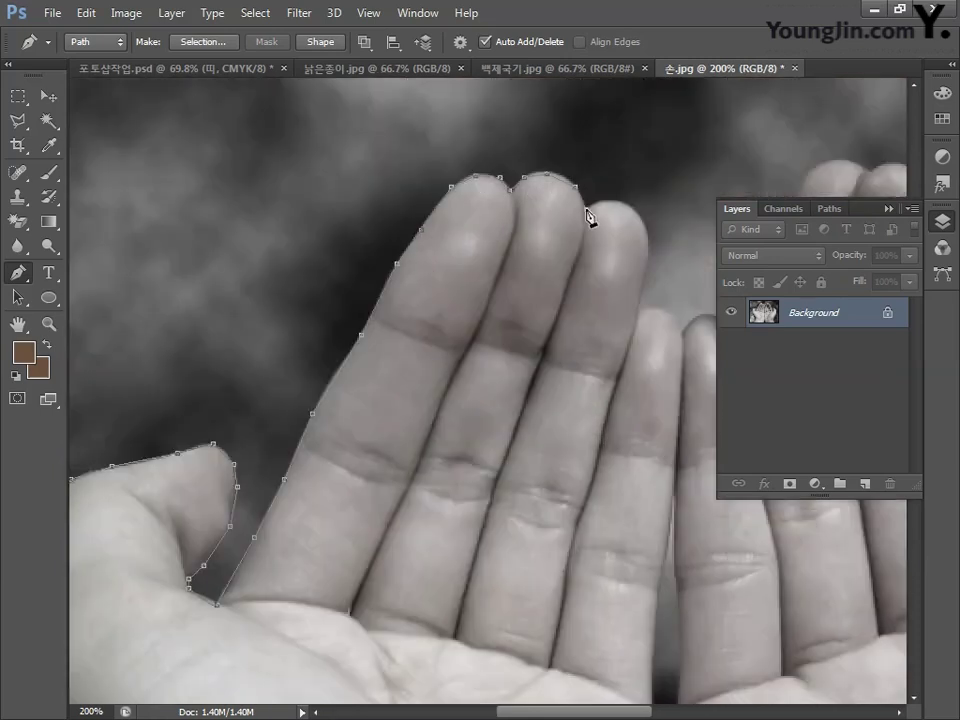
# Trace the path around the left hand's ring and little fingertips and over the tip of the right hand's little finger
pyautogui.click(607, 202)
pyautogui.click(629, 206)
pyautogui.click(647, 255)
pyautogui.click(637, 312)
pyautogui.click(657, 309)
pyautogui.moveTo(668, 316); pyautogui.dragTo(411, 310)
pyautogui.click(432, 319)
pyautogui.click(464, 313)
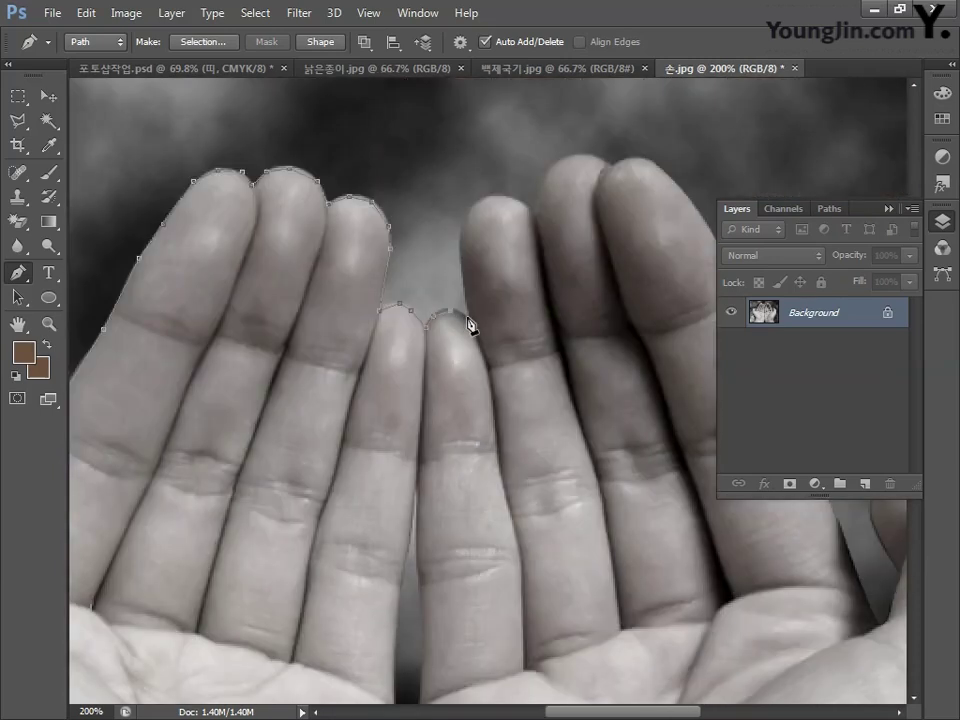
# Trace the path around the right hand's ring and middle fingertips to the top of its index finger
pyautogui.click(463, 267)
pyautogui.click(484, 199)
pyautogui.click(505, 198)
pyautogui.click(536, 216)
pyautogui.click(557, 163)
pyautogui.click(581, 157)
pyautogui.click(604, 159)
pyautogui.click(625, 158)
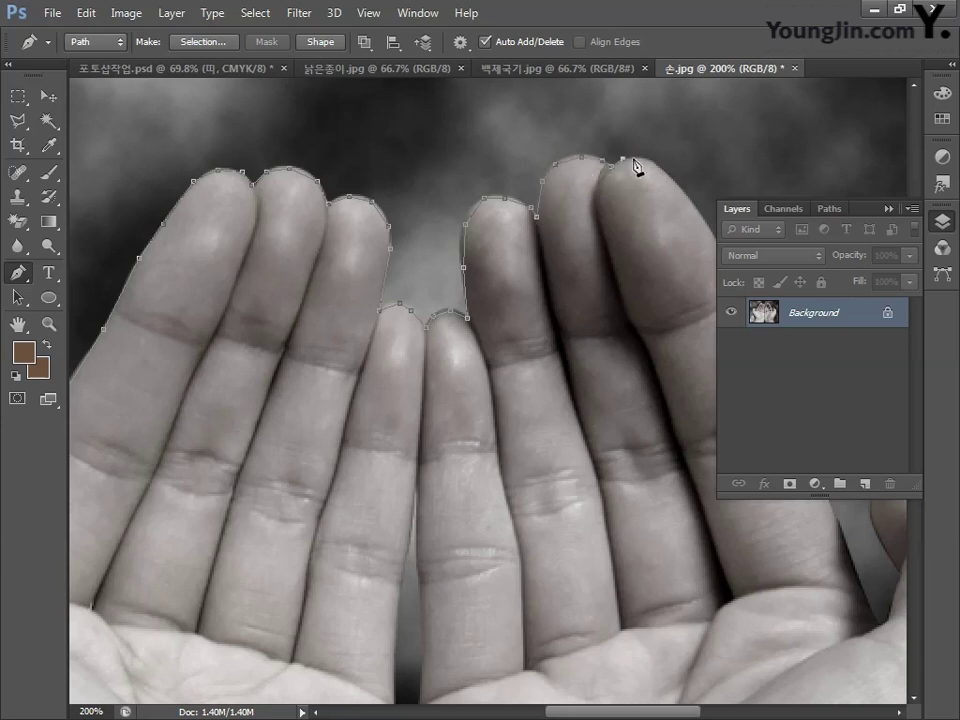
# Continue the path over the right index fingertip and down the finger's outer edge toward the base of the thumb
pyautogui.click(674, 181)
pyautogui.moveTo(674, 181); pyautogui.dragTo(459, 156)
pyautogui.click(507, 225)
pyautogui.click(520, 262)
pyautogui.click(554, 329)
pyautogui.click(580, 381)
pyautogui.click(623, 499)
pyautogui.click(656, 582)
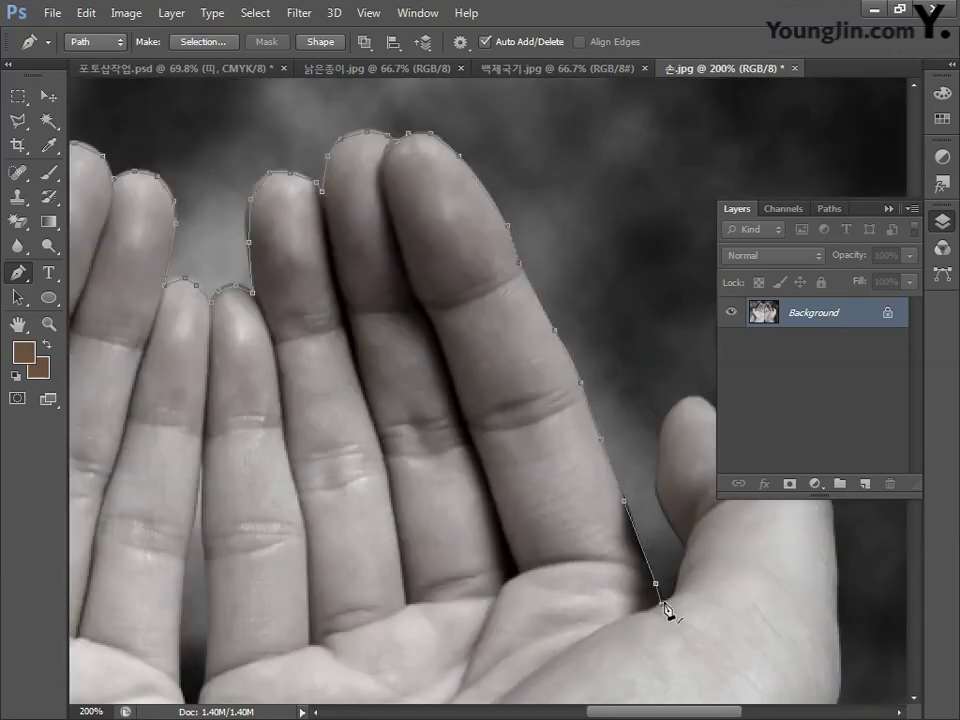
# Trace the path up the inner side of the right thumb, around its tip and down to its outer knuckle
pyautogui.click(686, 545)
pyautogui.click(659, 502)
pyautogui.click(658, 471)
pyautogui.click(682, 395)
pyautogui.moveTo(688, 401); pyautogui.dragTo(485, 327)
pyautogui.click(515, 335)
pyautogui.click(578, 378)
pyautogui.click(621, 405)
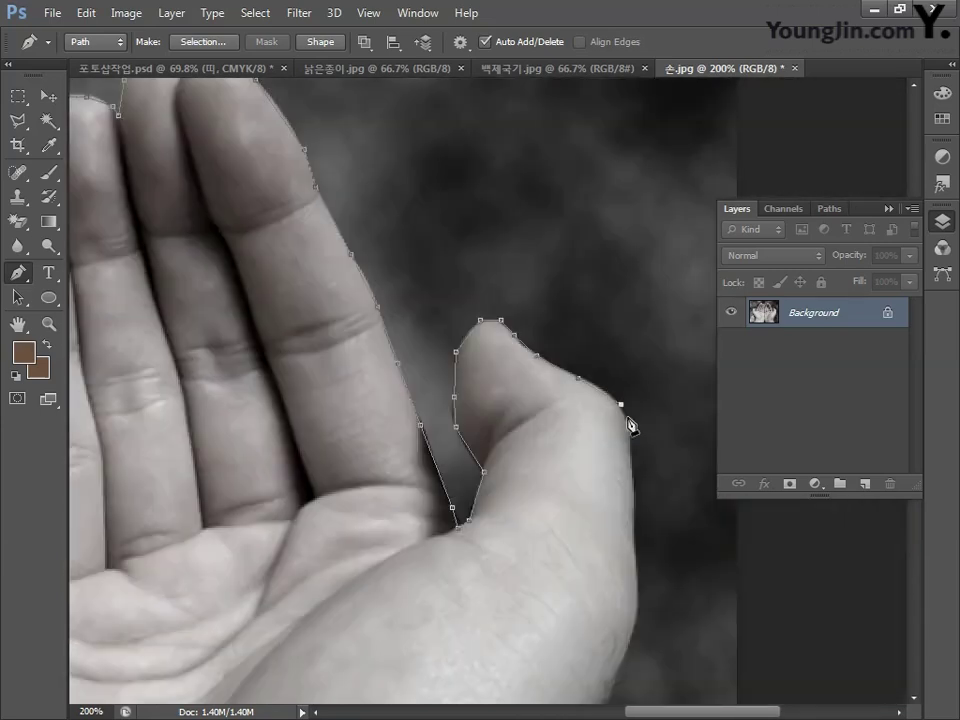
# Continue the path down the outer edge of the right palm toward the wrist
pyautogui.click(634, 440)
pyautogui.click(641, 515)
pyautogui.click(621, 596)
pyautogui.moveTo(621, 596); pyautogui.dragTo(621, 382)
pyautogui.click(611, 510)
pyautogui.click(556, 576)
pyautogui.click(525, 628)
pyautogui.hotkey('ctrl', '-')
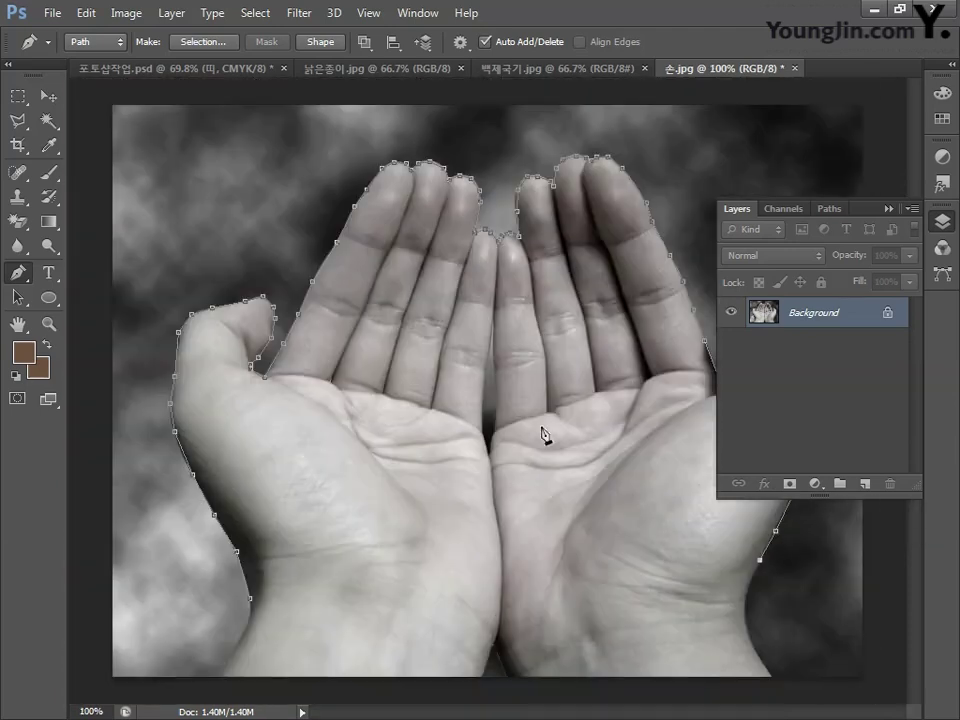
# Curve the path across the bottom of both wrists and close it at the starting anchor on the left wrist
pyautogui.click(744, 607)
pyautogui.click(703, 639)
pyautogui.click(597, 670)
pyautogui.click(544, 677)
pyautogui.click(479, 677)
pyautogui.click(340, 653)
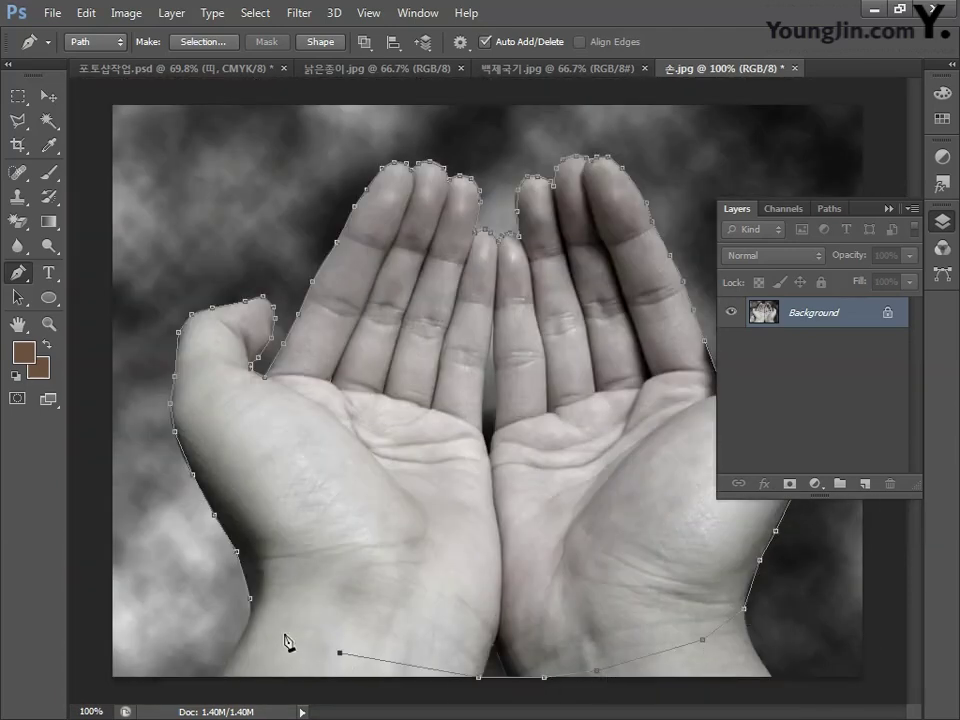
pyautogui.click(250, 600)
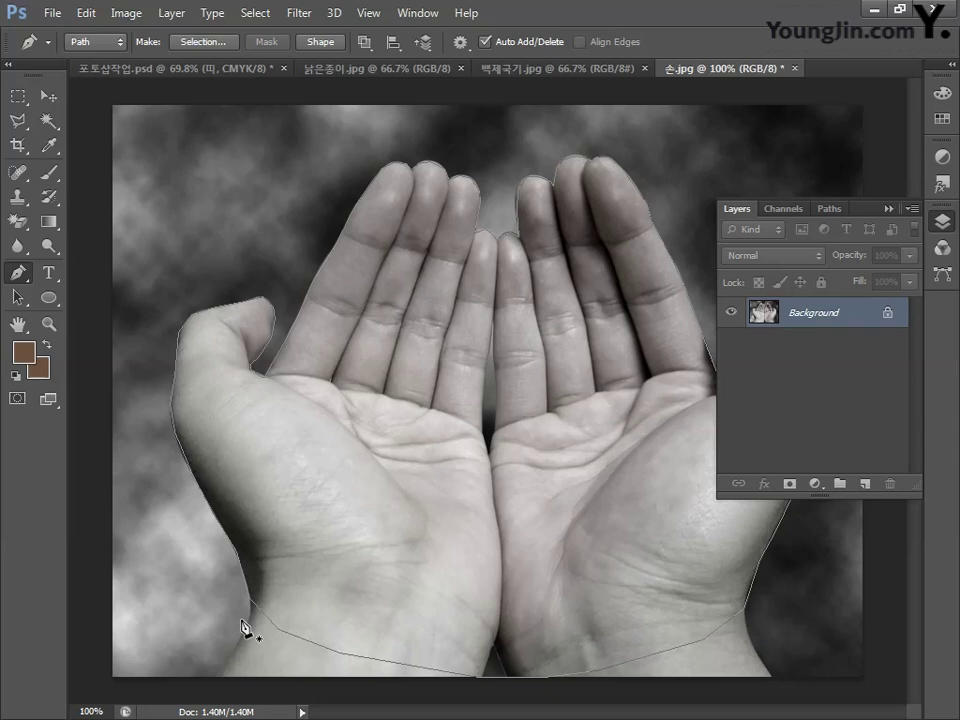
# Convert the hand path to a selection and subtract the background gap between the little fingers with the Polygonal Lasso
pyautogui.hotkey('ctrl', 'Return')
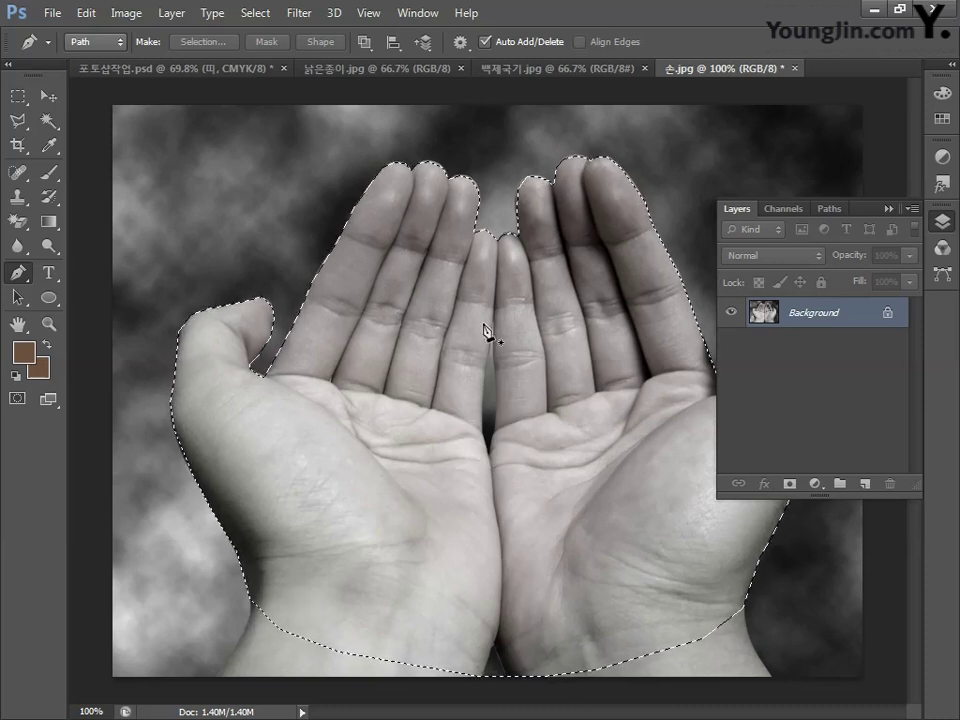
pyautogui.click(22, 123)
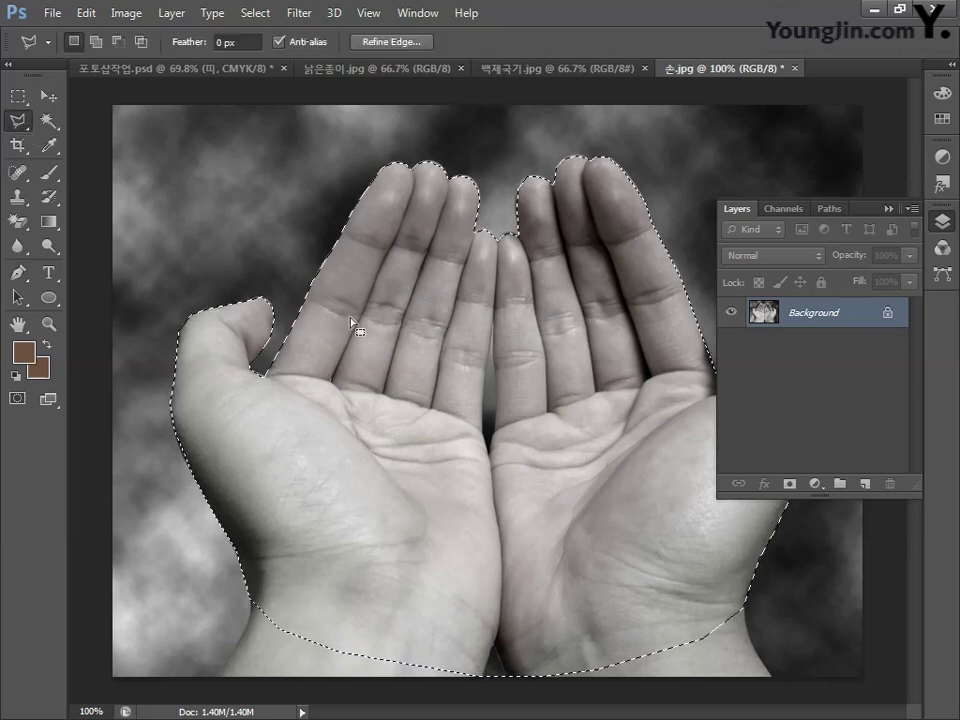
pyautogui.keyDown('alt'); pyautogui.click(490, 330); pyautogui.keyUp('alt')
# Paste the copied hands into 포토샵작업.psd and scale them proportionally to about 60%, placed in the page's upper-left area beside the flags
pyautogui.click(152, 70)
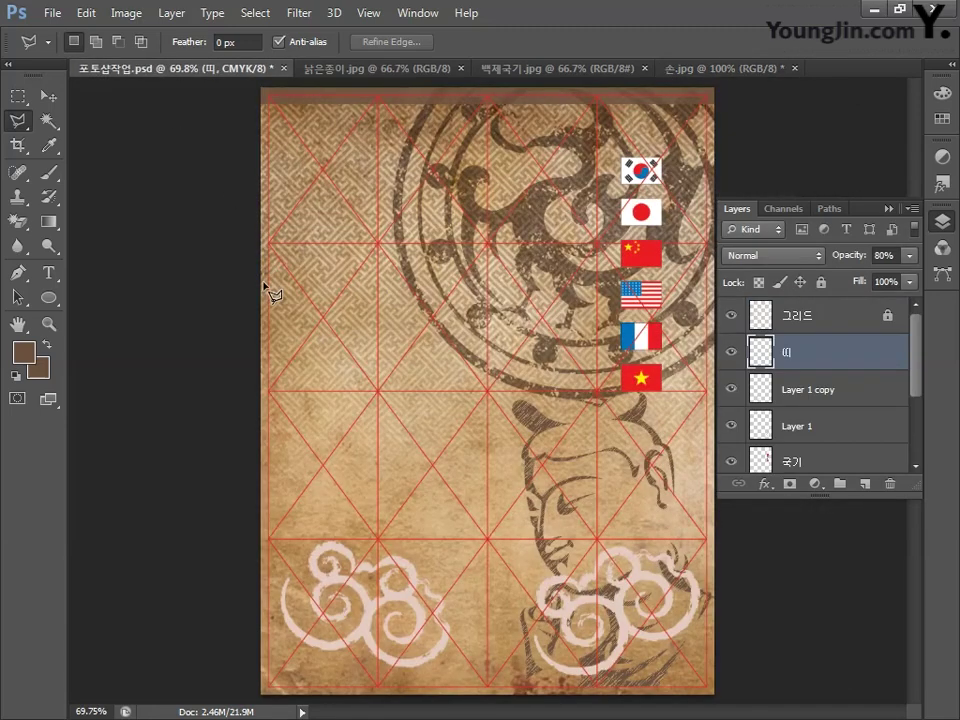
pyautogui.hotkey('ctrl', 'v')
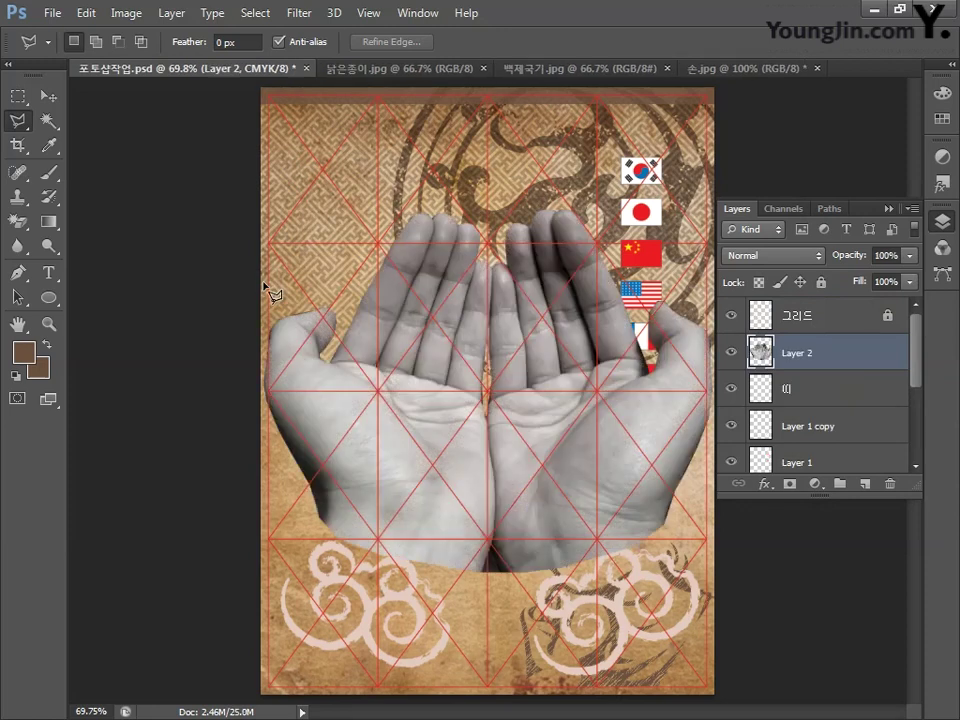
pyautogui.hotkey('ctrl', 't')
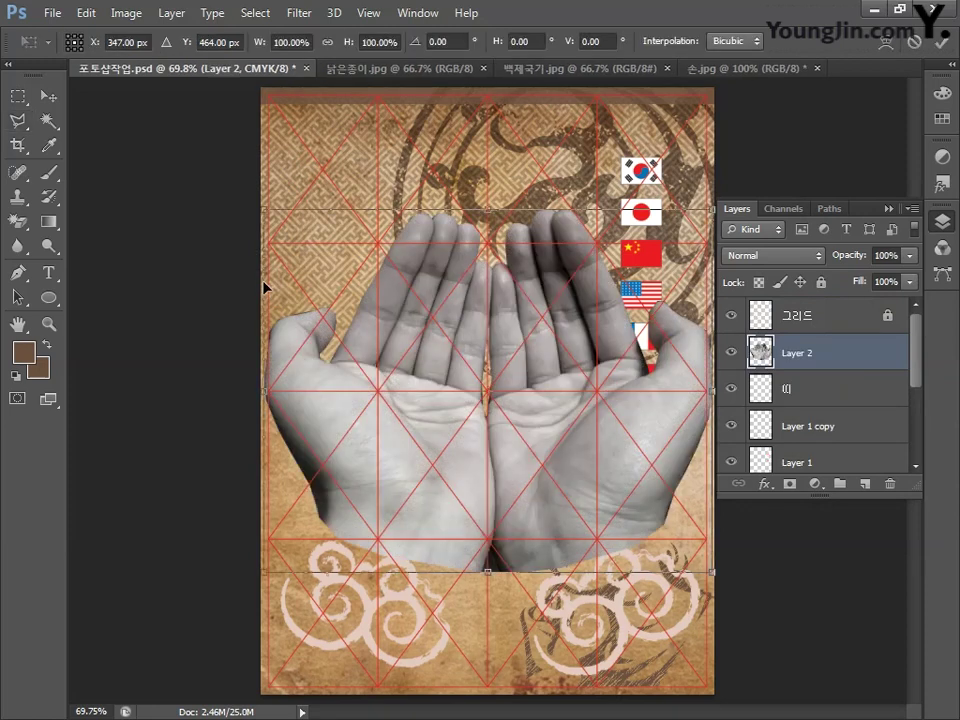
pyautogui.moveTo(716, 578); pyautogui.dragTo(583, 441)
pyautogui.moveTo(538, 358); pyautogui.dragTo(547, 359)
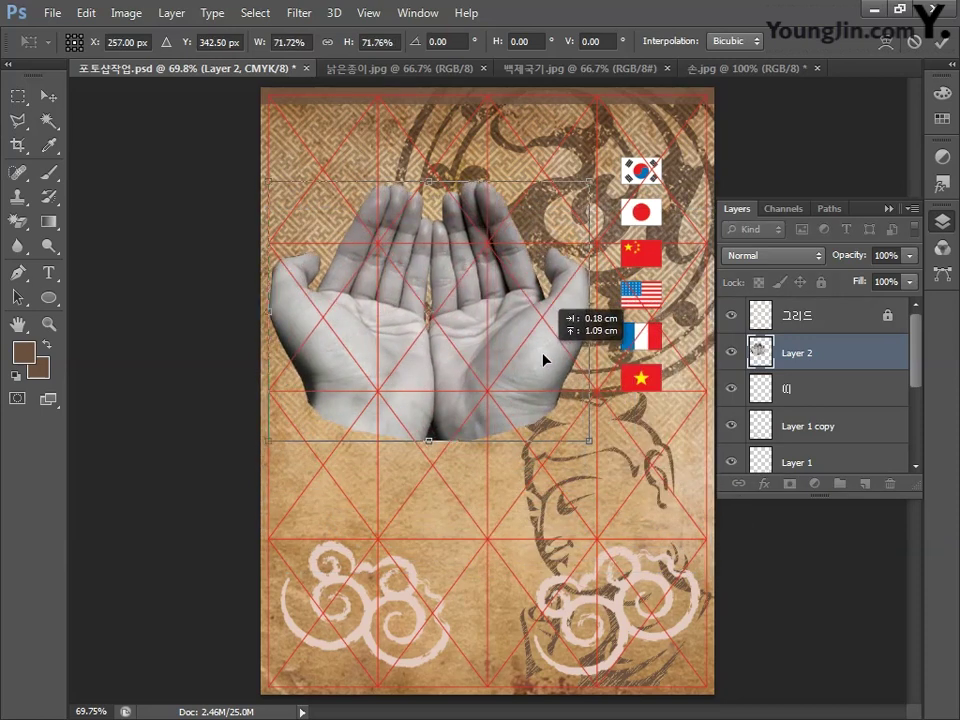
pyautogui.moveTo(266, 440); pyautogui.dragTo(310, 407)
pyautogui.moveTo(531, 371); pyautogui.dragTo(529, 364)
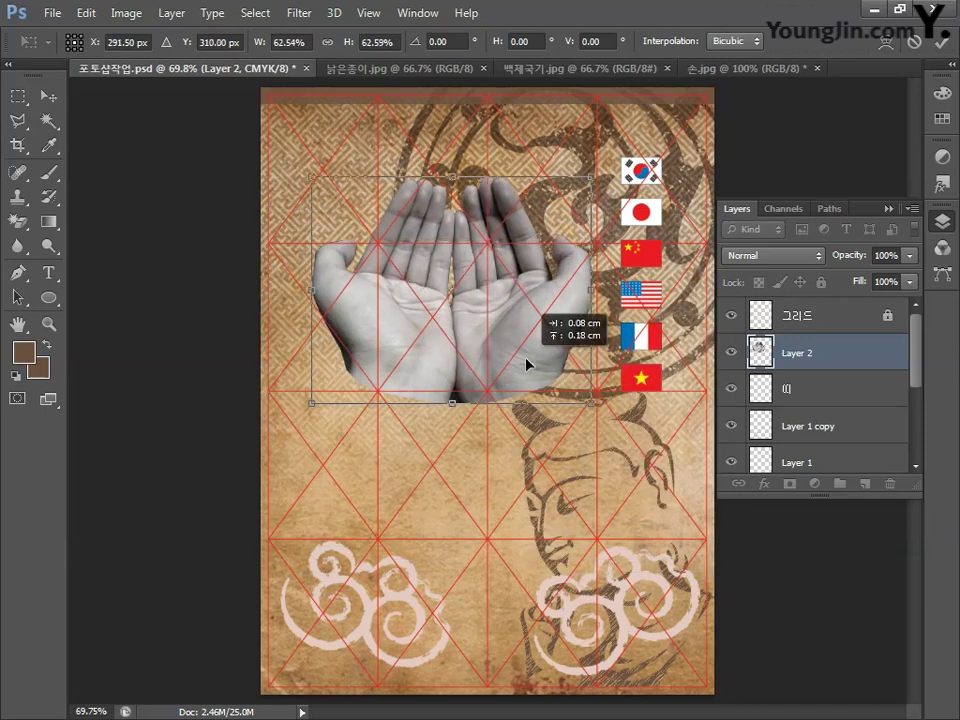
pyautogui.moveTo(594, 402); pyautogui.dragTo(580, 394)
pyautogui.moveTo(522, 367); pyautogui.dragTo(510, 361)
pyautogui.press('Return')
pyautogui.press('l')
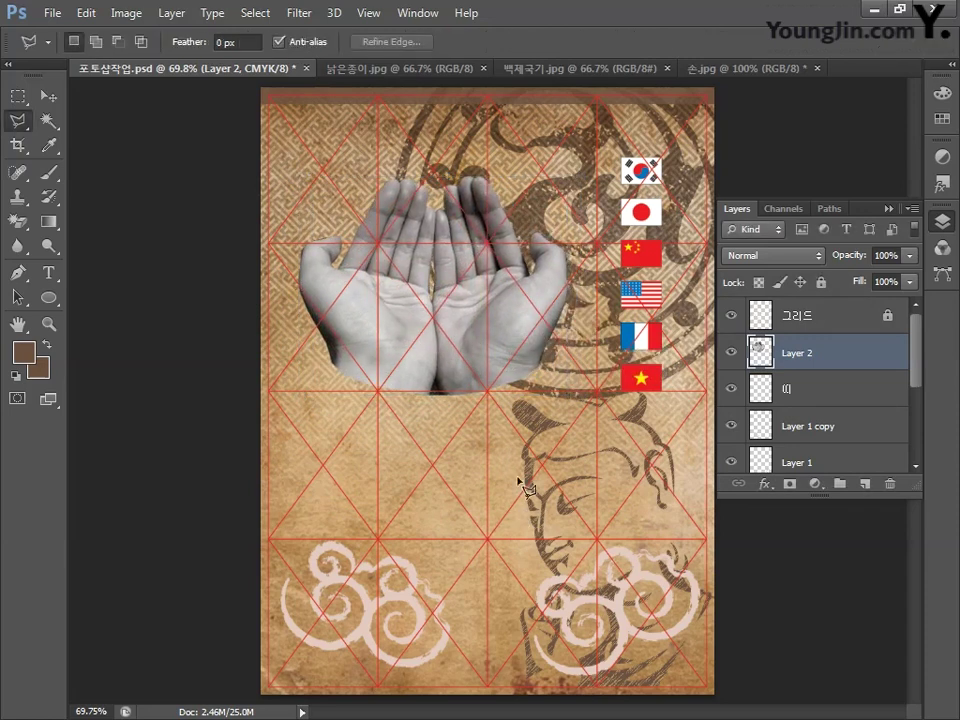
# Rename the pasted hands layer as 손
pyautogui.doubleClick(794, 355)
pyautogui.write('ㅅ')
pyautogui.press('Return')
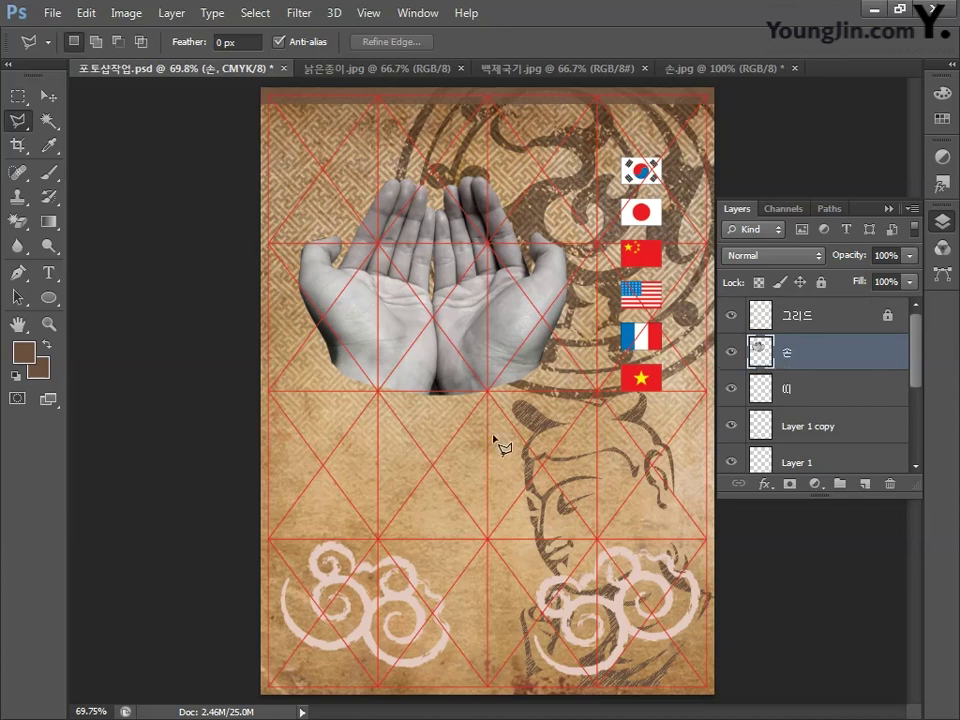
# Colorize the 손 layer with Hue/Saturation at Hue 38, Saturation 42 and Lightness 8
pyautogui.click(115, 14)
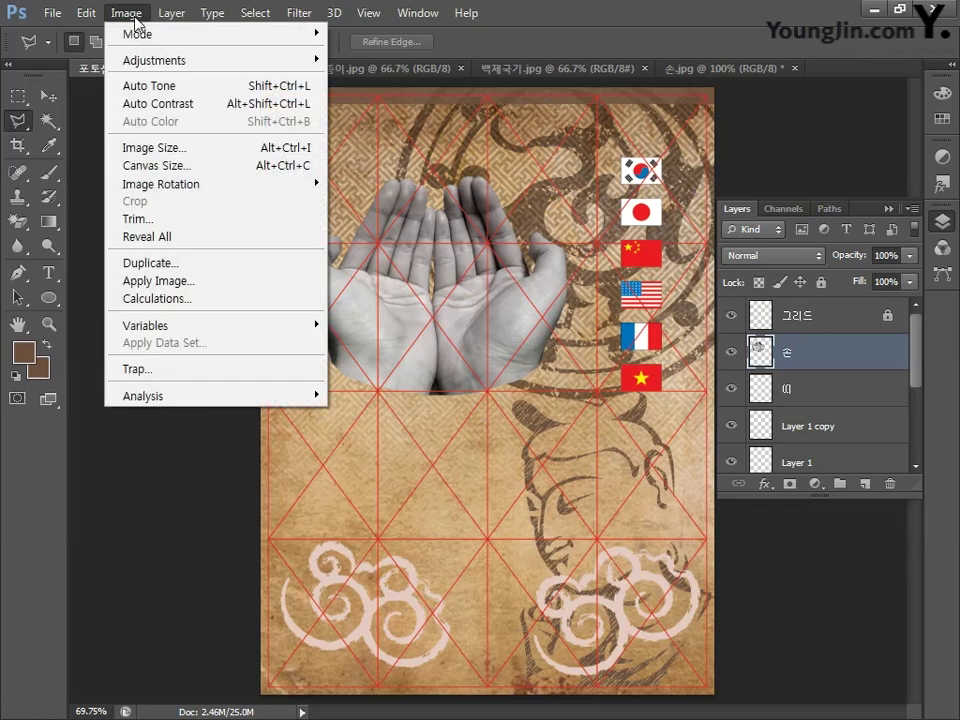
pyautogui.moveTo(140, 60)
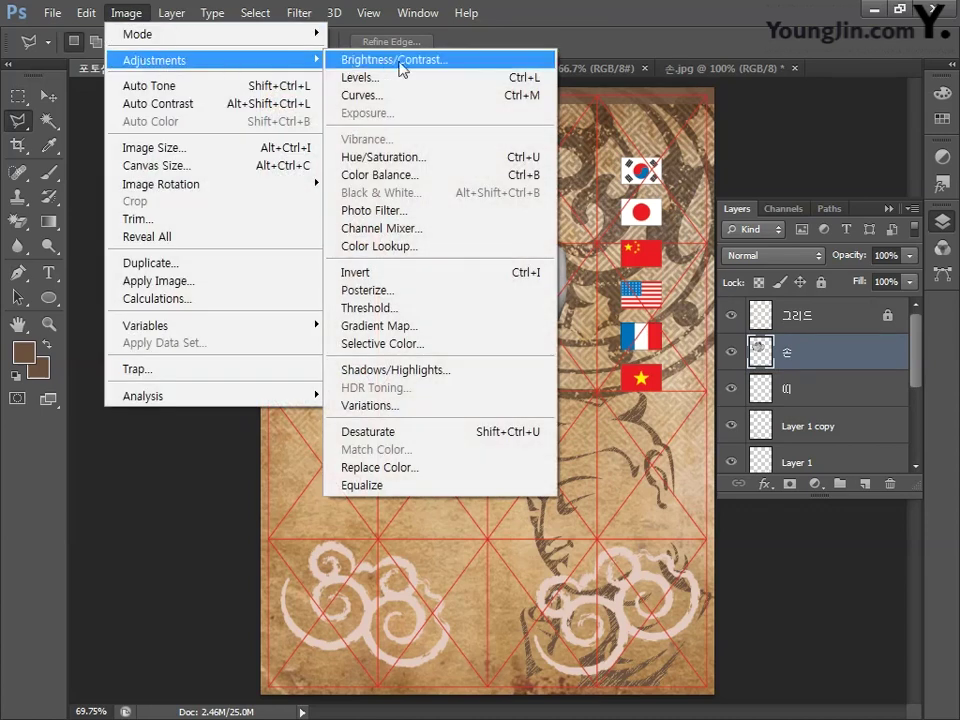
pyautogui.click(405, 157)
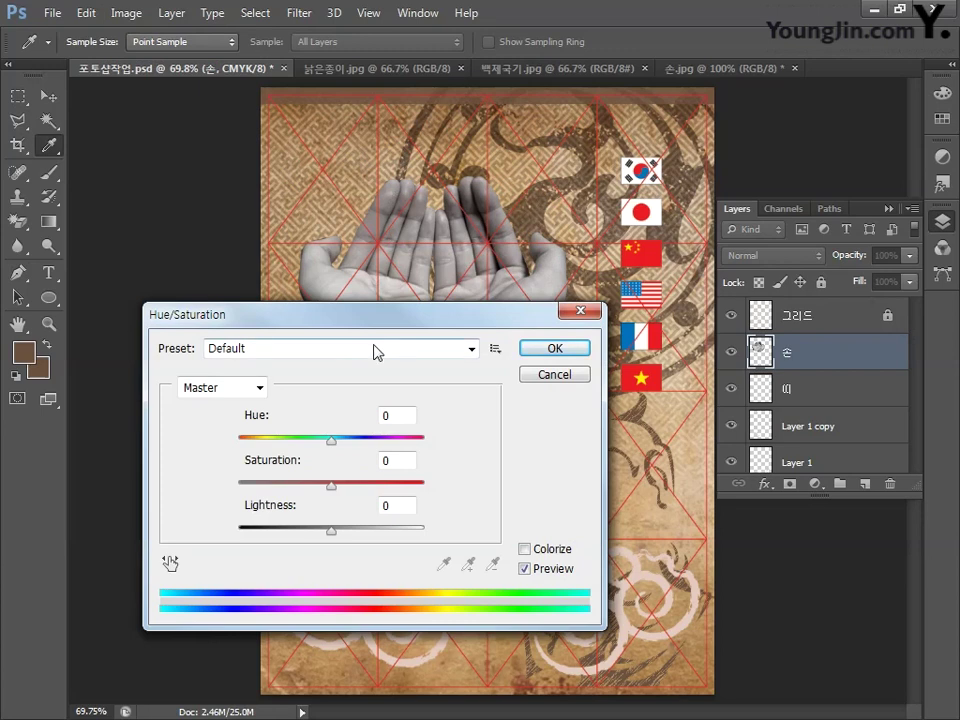
pyautogui.click(524, 549)
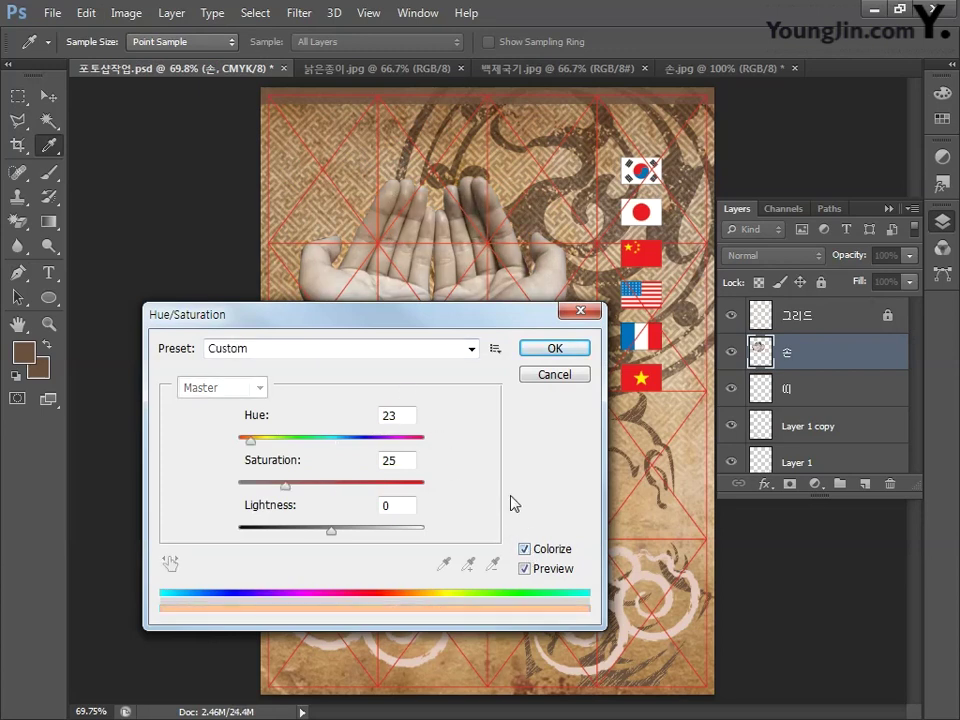
pyautogui.doubleClick(401, 416)
pyautogui.write('38')
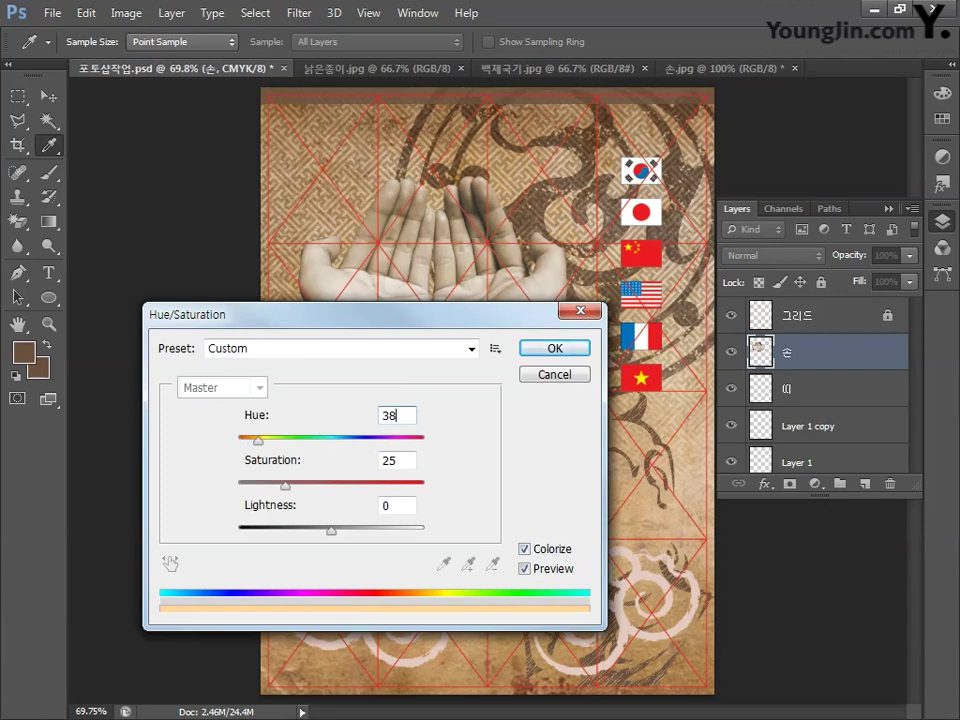
pyautogui.doubleClick(405, 462)
pyautogui.write('42')
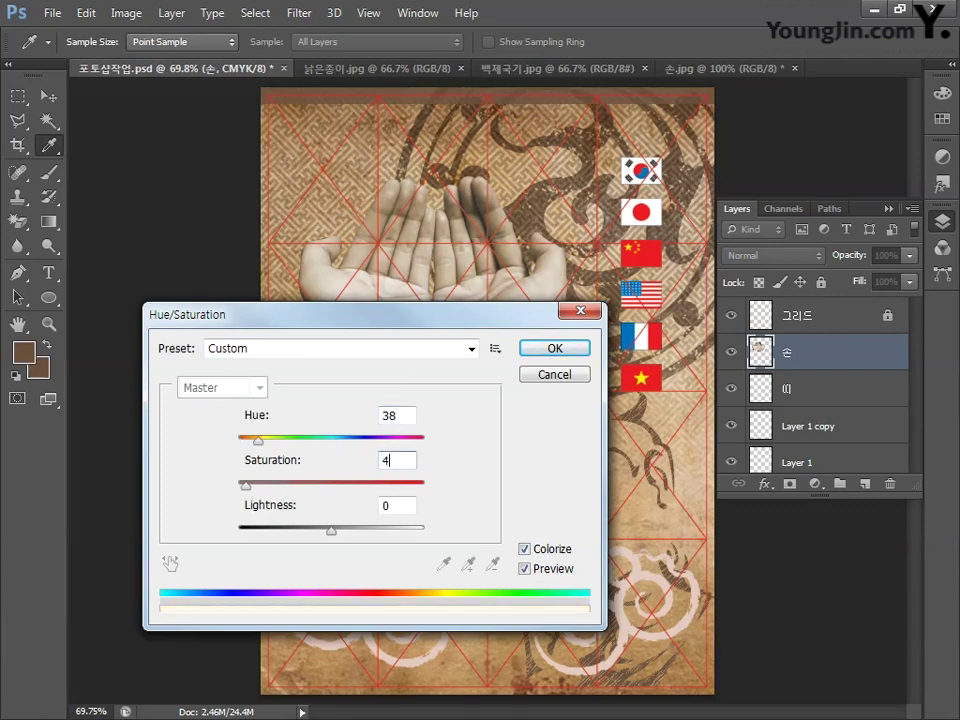
pyautogui.doubleClick(391, 507)
pyautogui.write('8')
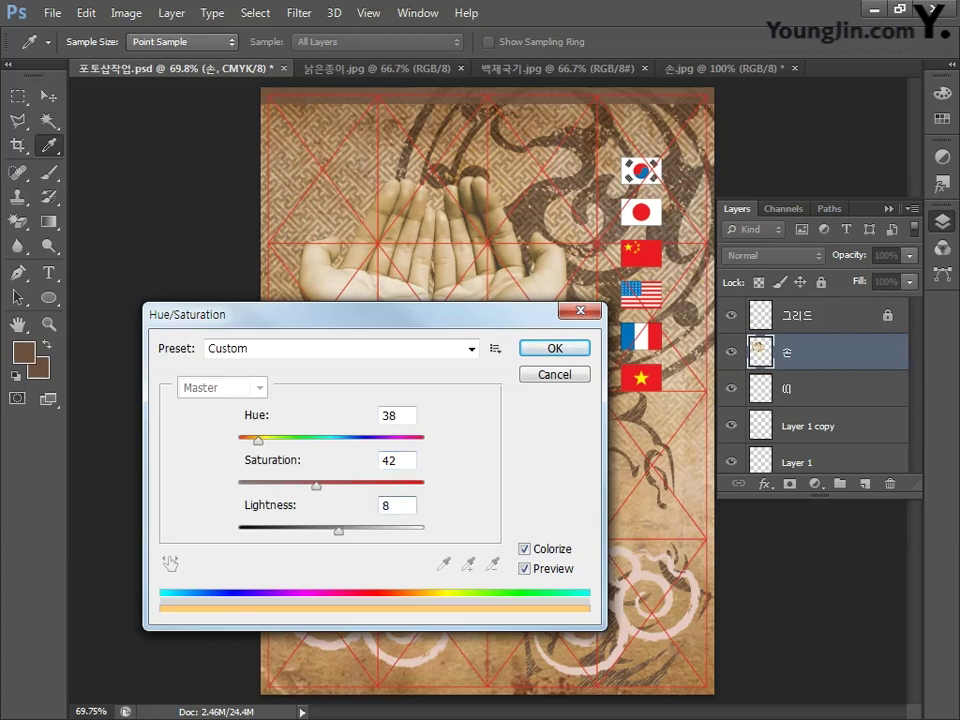
pyautogui.click(554, 348)
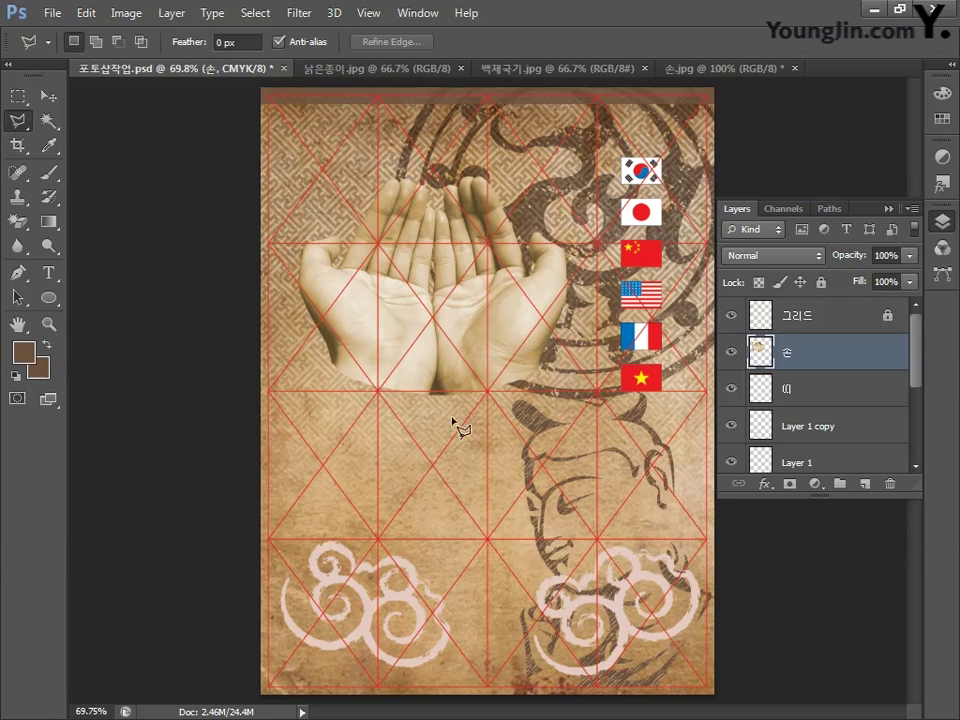
# Add a drop shadow to the 손 layer with 60% opacity, 0 px distance, 5% spread and 15 px size
pyautogui.doubleClick(851, 362)
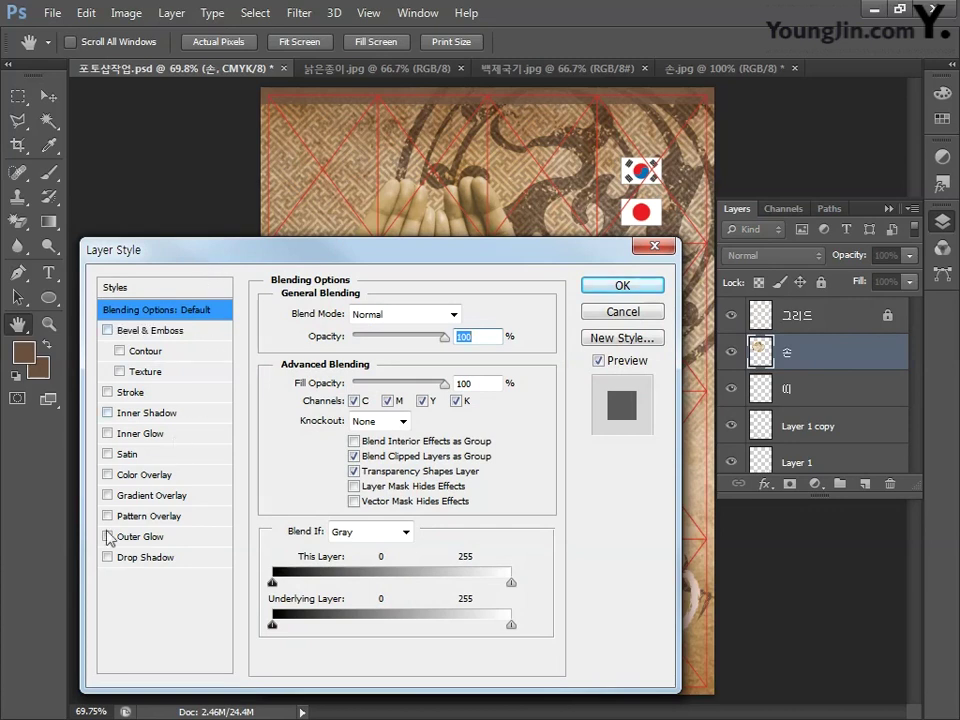
pyautogui.click(140, 558)
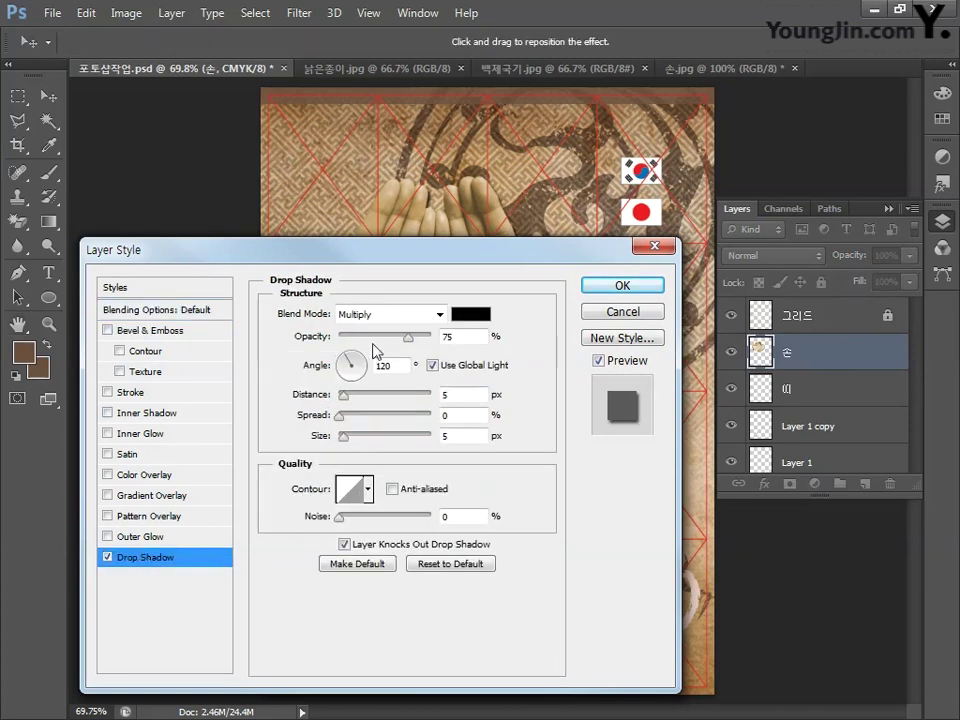
pyautogui.doubleClick(440, 336)
pyautogui.write('60')
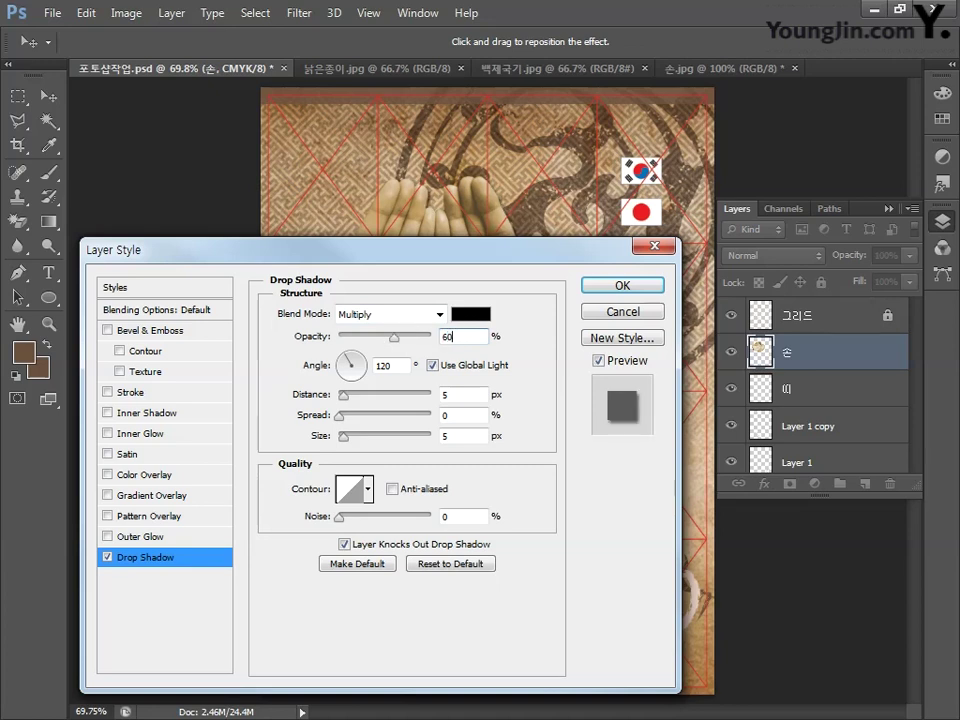
pyautogui.doubleClick(456, 394)
pyautogui.write('0')
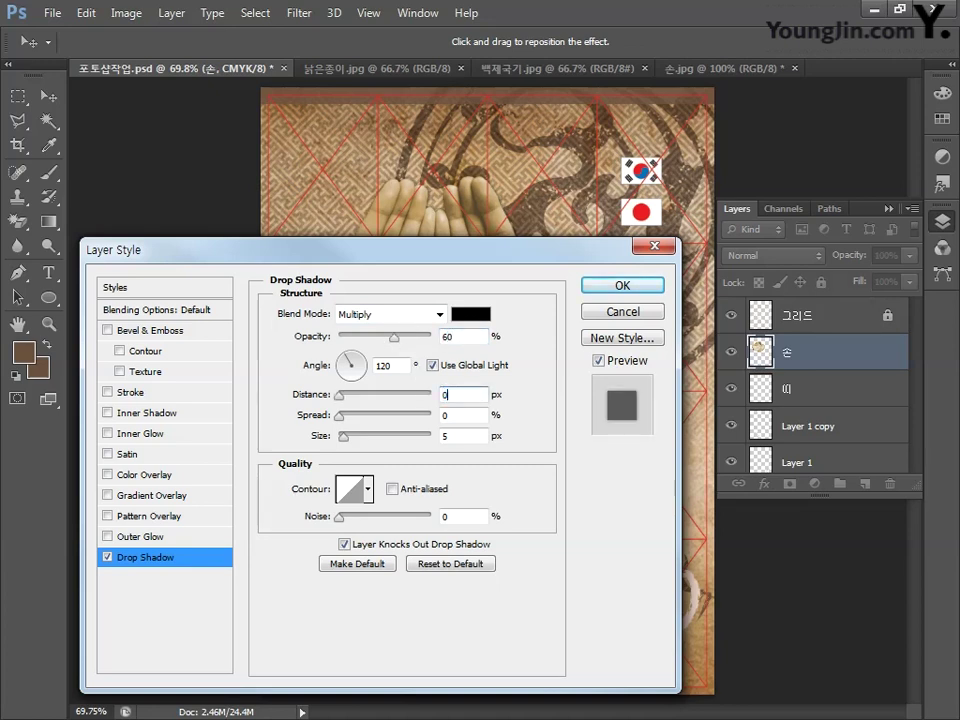
pyautogui.doubleClick(448, 415)
pyautogui.write('5')
pyautogui.doubleClick(466, 438)
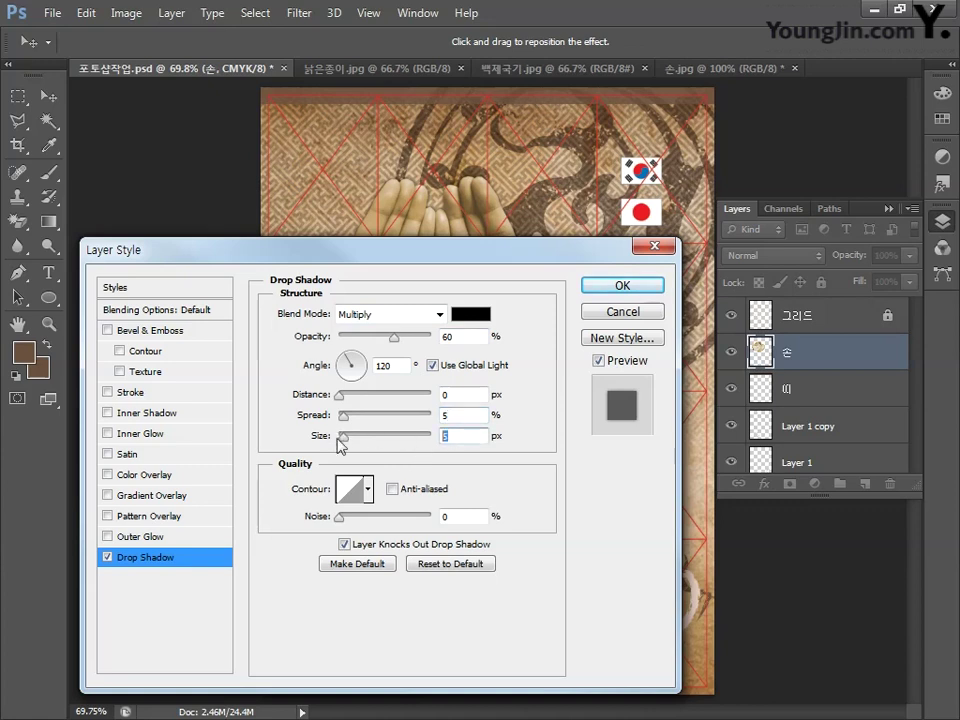
pyautogui.write('15')
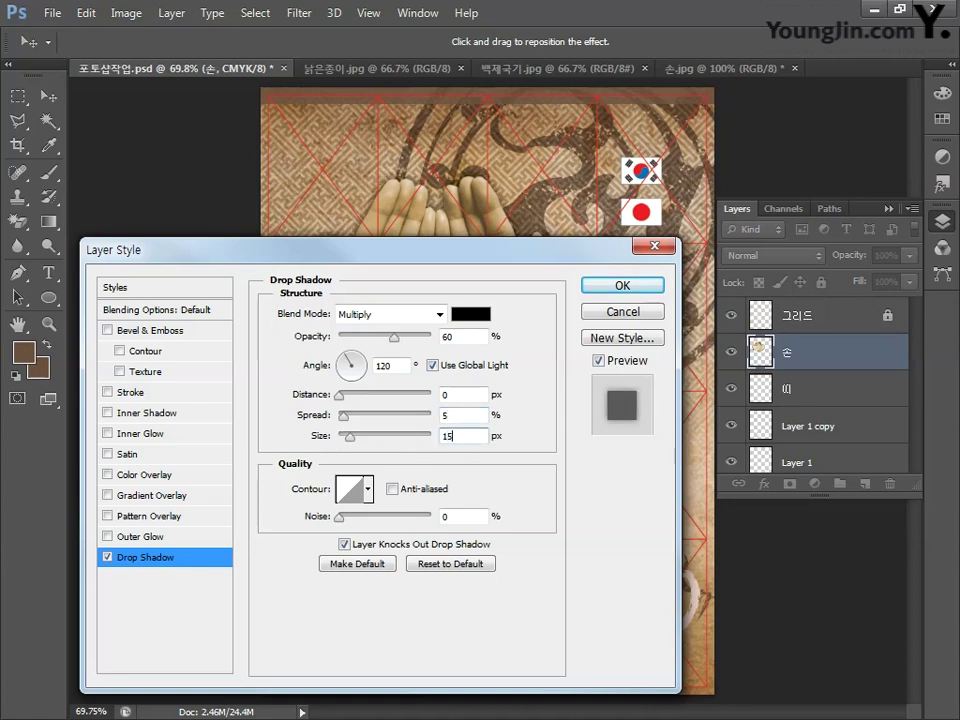
pyautogui.click(620, 285)
pyautogui.press('l')
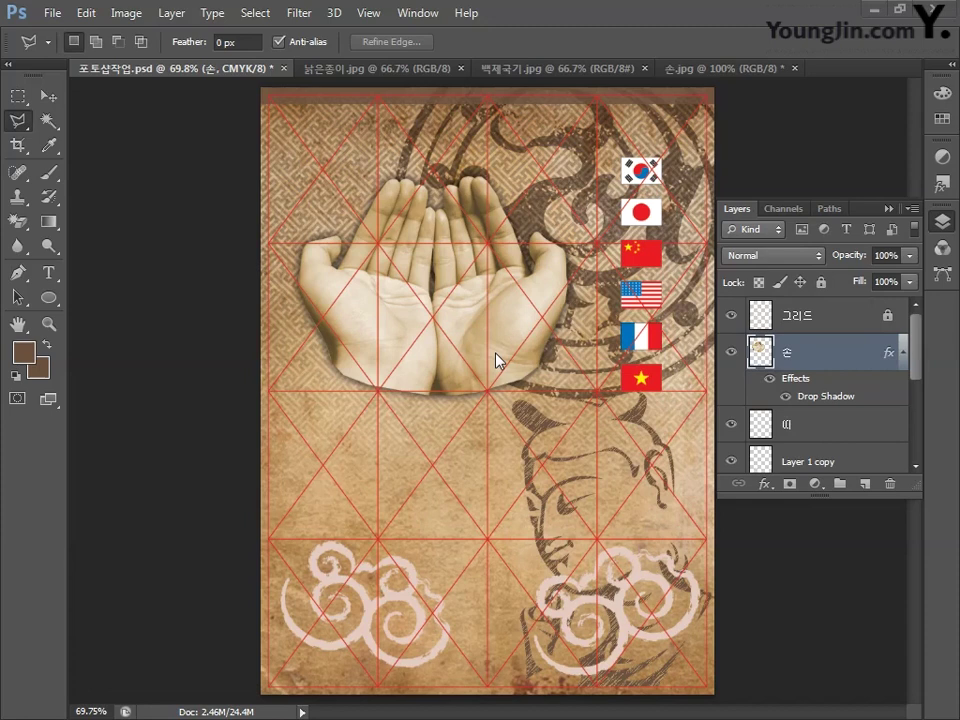
# Open the gilt-bronze disc image 금동 광배.jpg from the 제공소스 folder
pyautogui.click(45, 13)
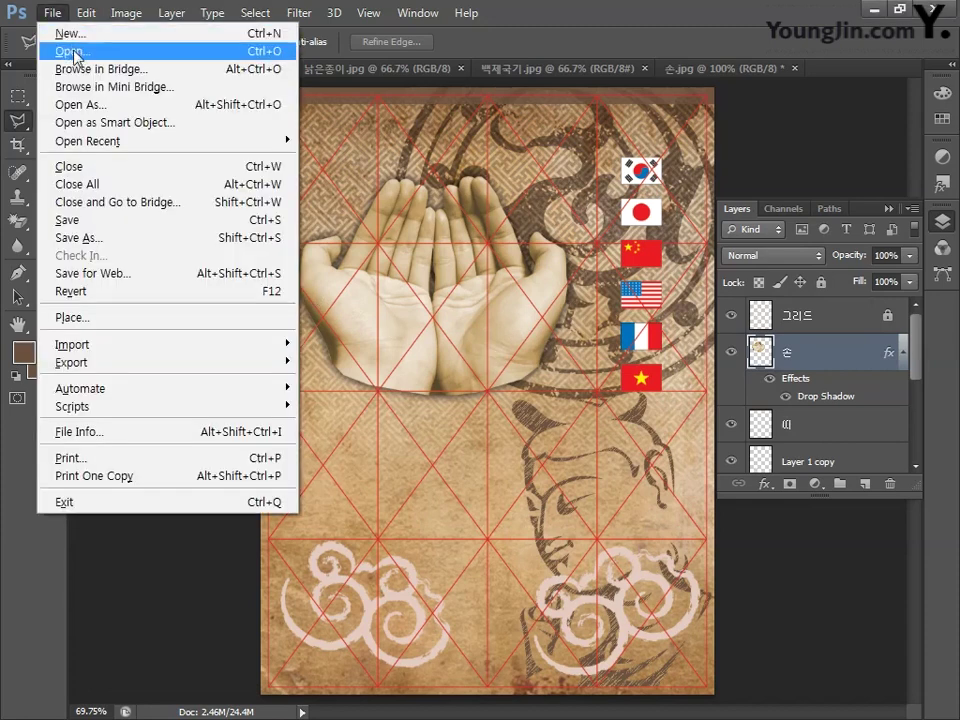
pyautogui.click(66, 54)
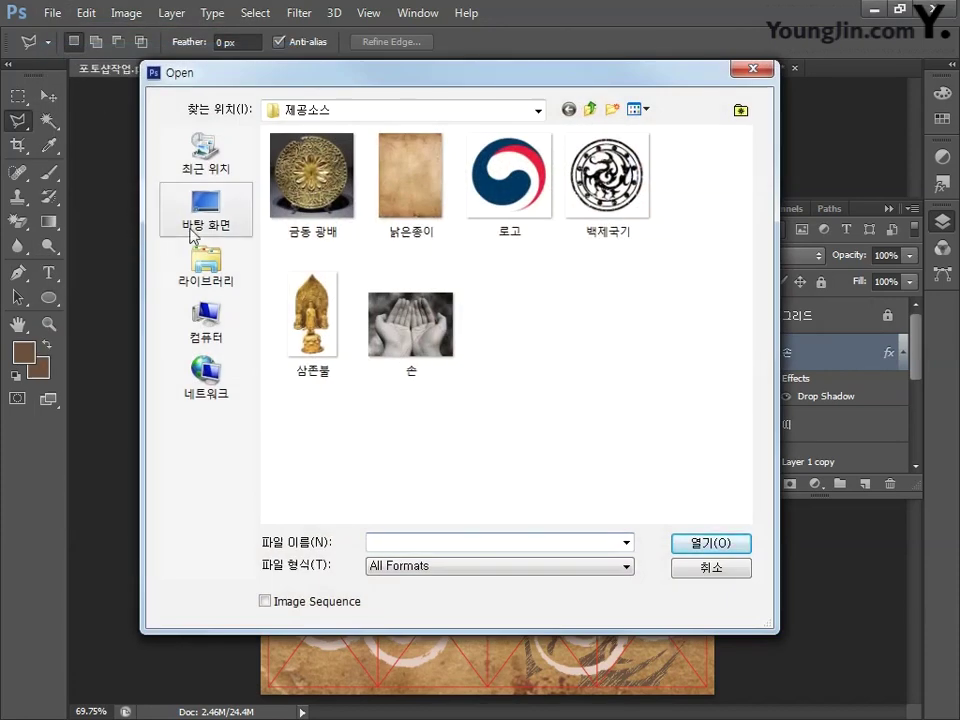
pyautogui.click(293, 197)
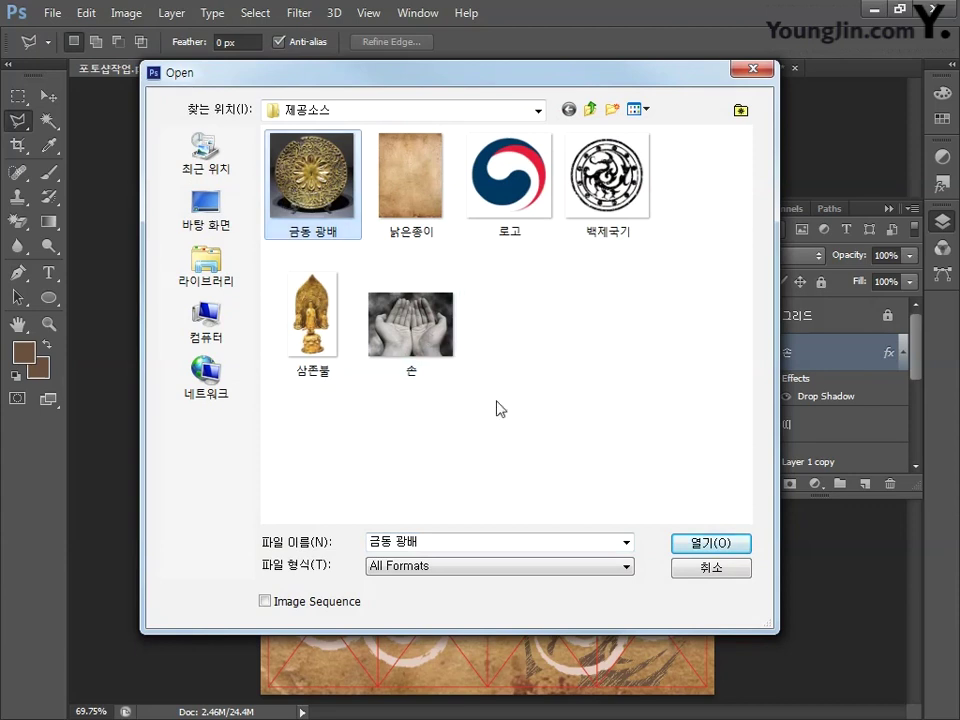
pyautogui.click(716, 542)
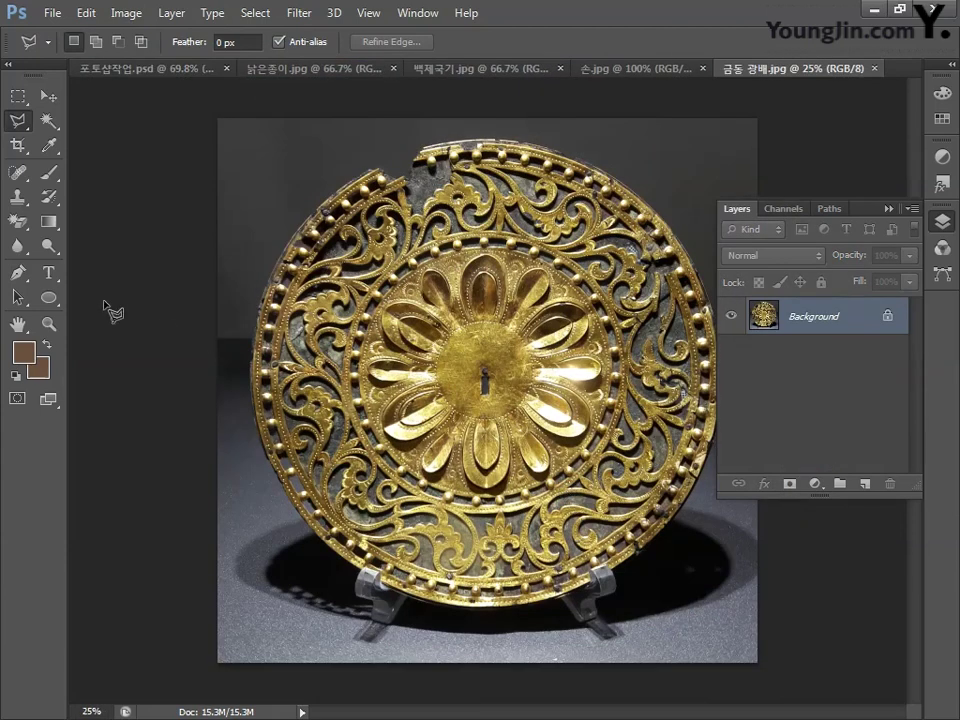
# Start a Pen tool path at the disc's upper-left rim and trace the left edge down to the left stand support
pyautogui.click(19, 272)
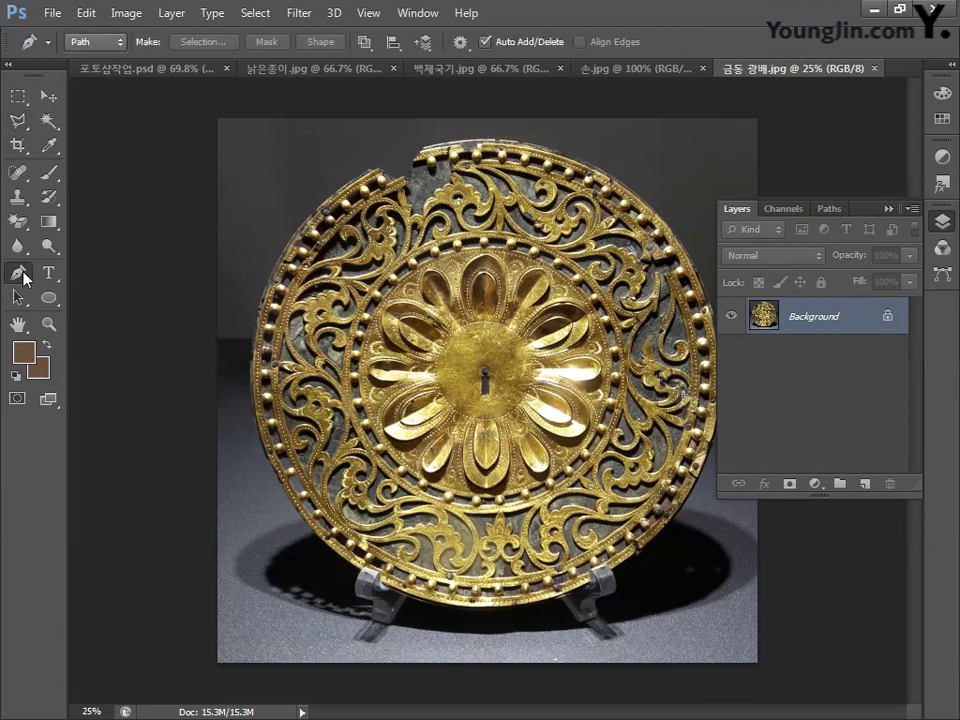
pyautogui.click(272, 271)
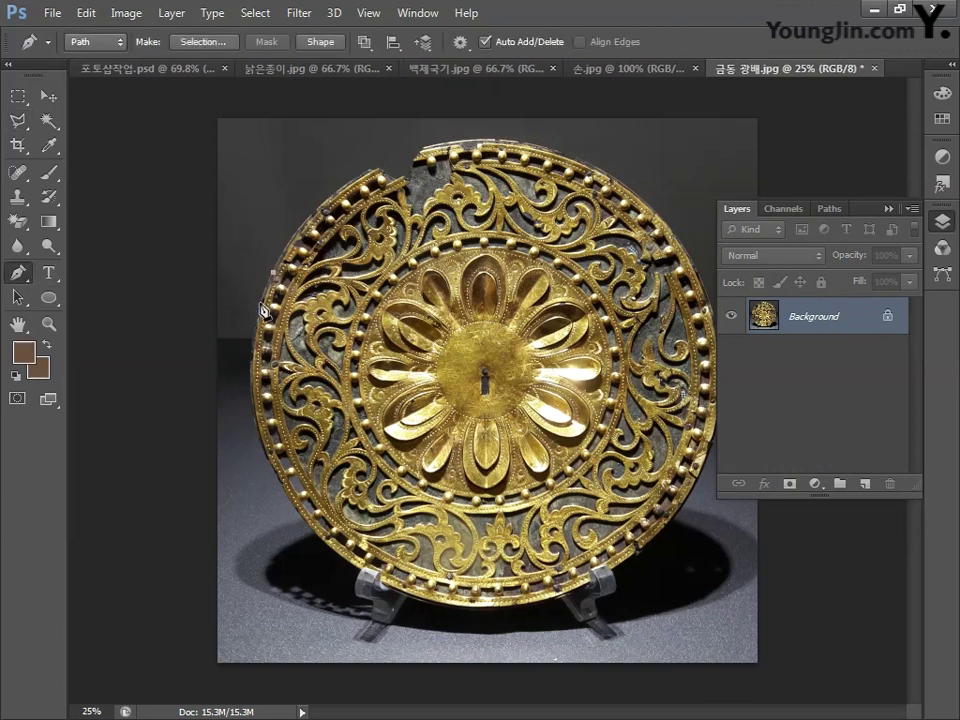
pyautogui.click(260, 303)
pyautogui.click(248, 368)
pyautogui.click(251, 413)
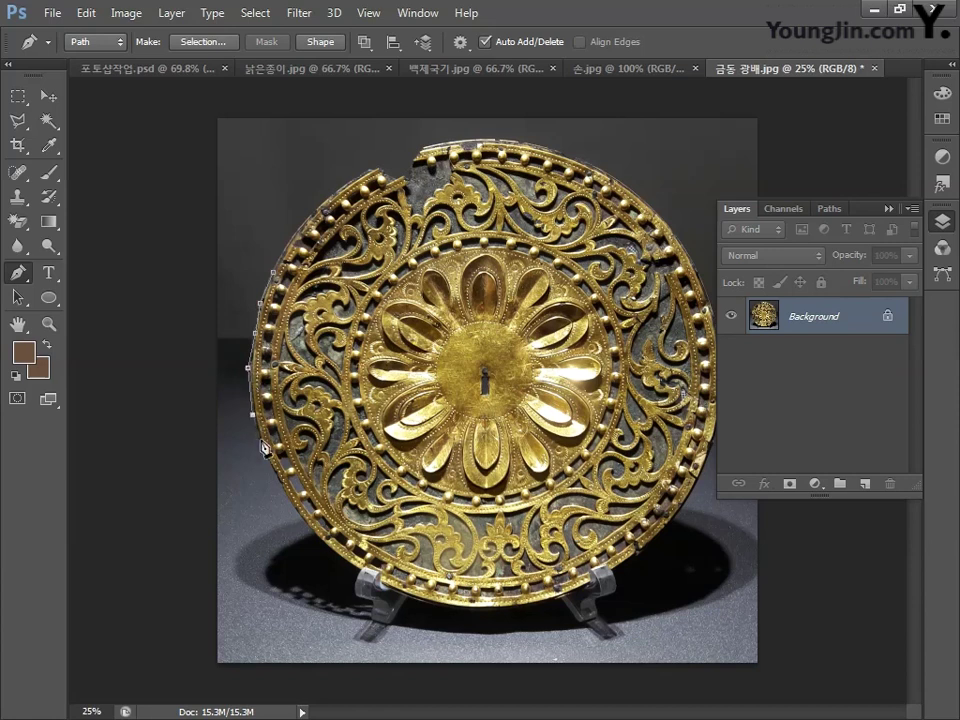
pyautogui.click(261, 441)
pyautogui.click(273, 457)
pyautogui.click(292, 477)
pyautogui.click(328, 543)
pyautogui.click(348, 561)
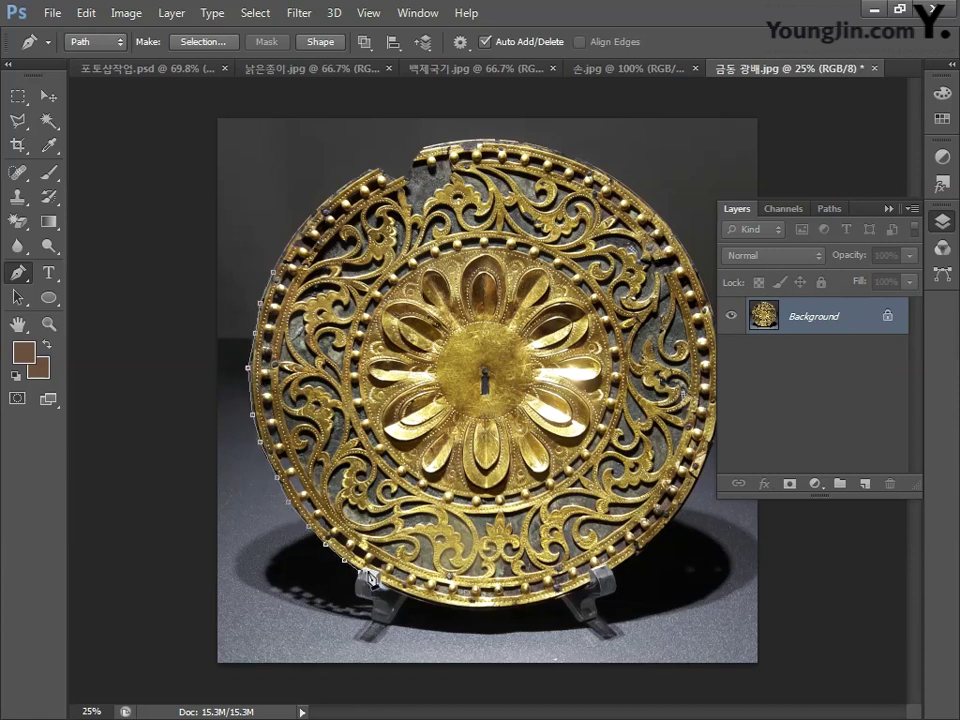
# Continue the path along the disc's bottom edge, past both stand supports, to the lower-right rim
pyautogui.click(372, 582)
pyautogui.click(409, 595)
pyautogui.click(454, 606)
pyautogui.click(500, 606)
pyautogui.click(546, 601)
pyautogui.click(580, 590)
pyautogui.click(616, 565)
pyautogui.click(651, 540)
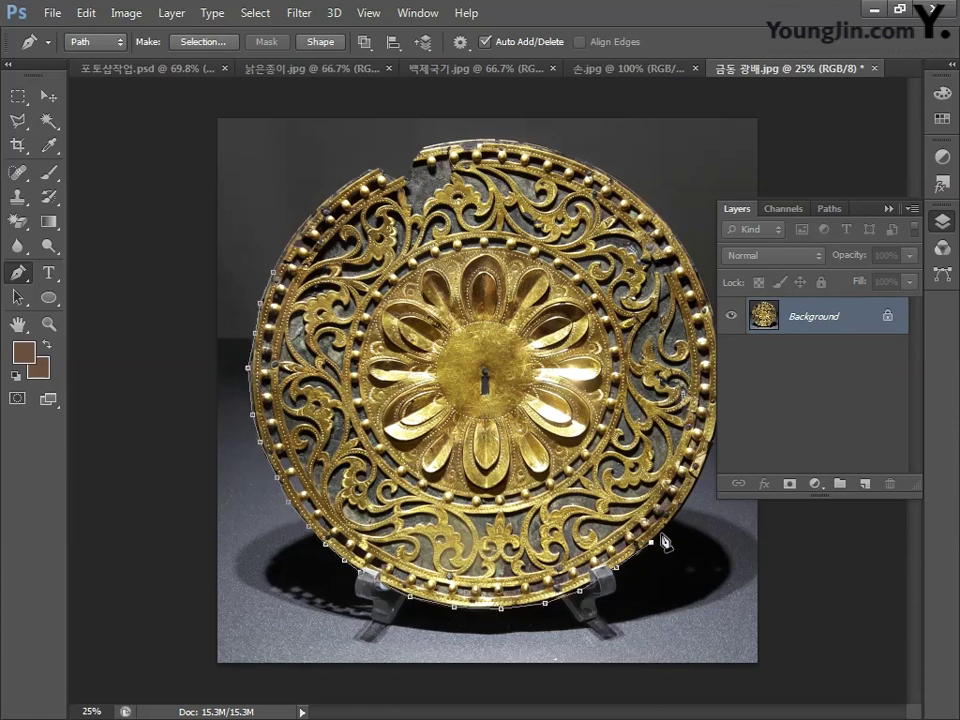
# Trace the disc's right edge upward from the lower-right rim to the upper-right side
pyautogui.hotkey('ctrl', '+')
pyautogui.hscroll(3, 510, 398)
pyautogui.click(437, 572)
pyautogui.click(476, 506)
pyautogui.click(495, 457)
pyautogui.click(508, 391)
pyautogui.click(504, 337)
pyautogui.click(490, 277)
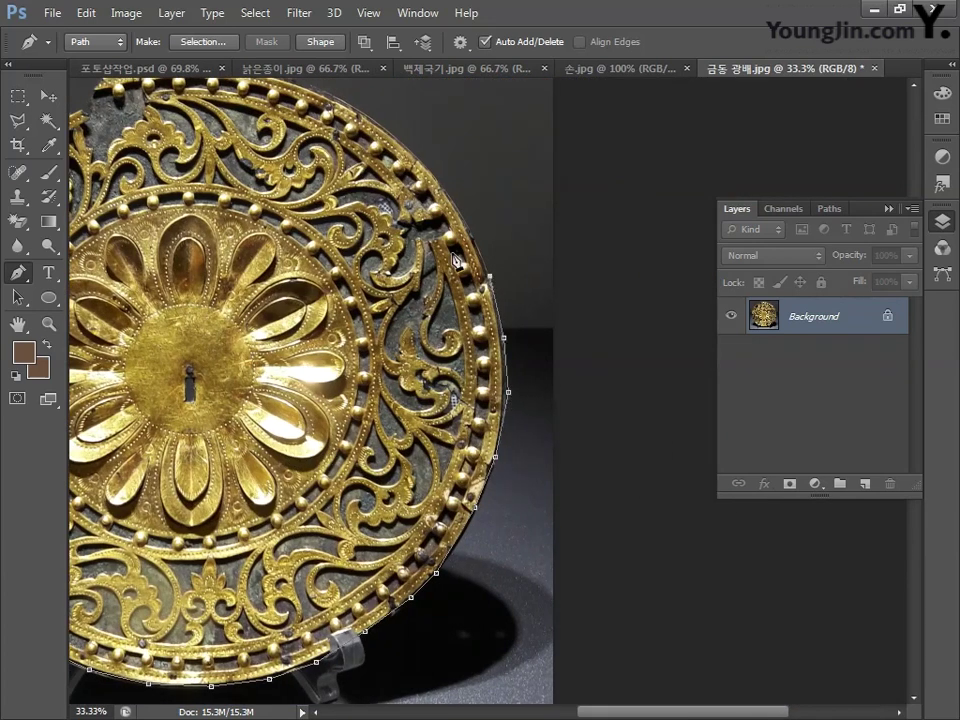
# Extend the path over the disc's upper-right and top rim to the right side of the broken notch
pyautogui.moveTo(455, 262); pyautogui.dragTo(518, 457)
pyautogui.click(525, 412)
pyautogui.click(483, 366)
pyautogui.click(438, 330)
pyautogui.click(402, 305)
pyautogui.click(338, 280)
pyautogui.click(271, 266)
pyautogui.click(173, 272)
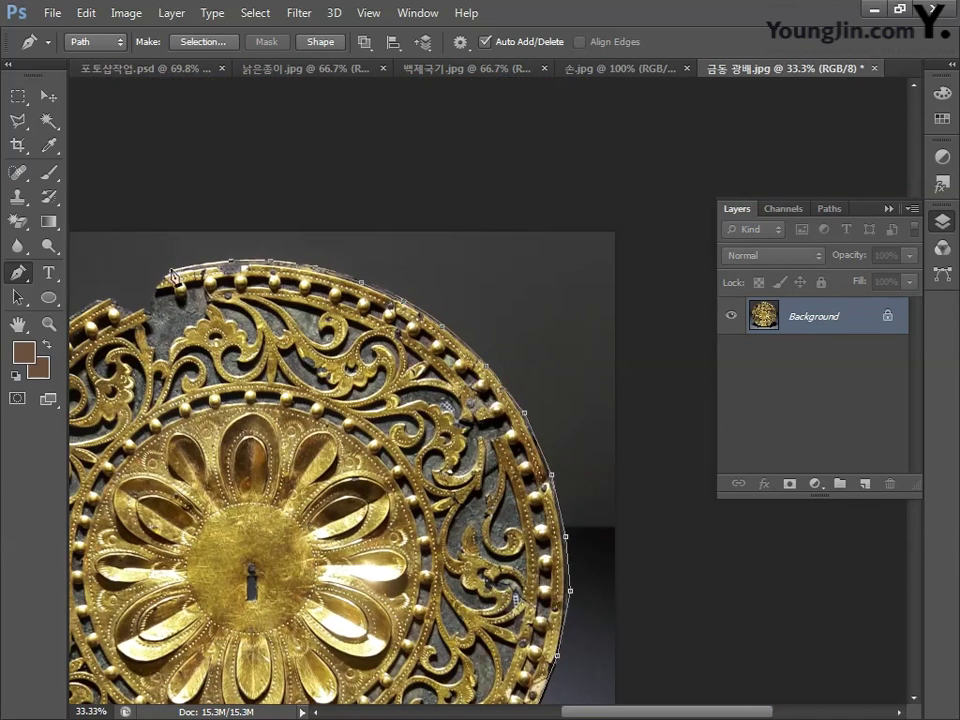
# Outline the broken notch and the upper-left rim, closing the path at its starting anchor
pyautogui.hscroll(-3, 173, 275)
pyautogui.click(373, 288)
pyautogui.click(345, 310)
pyautogui.click(315, 299)
pyautogui.click(277, 327)
pyautogui.click(240, 358)
pyautogui.click(210, 398)
pyautogui.click(190, 440)
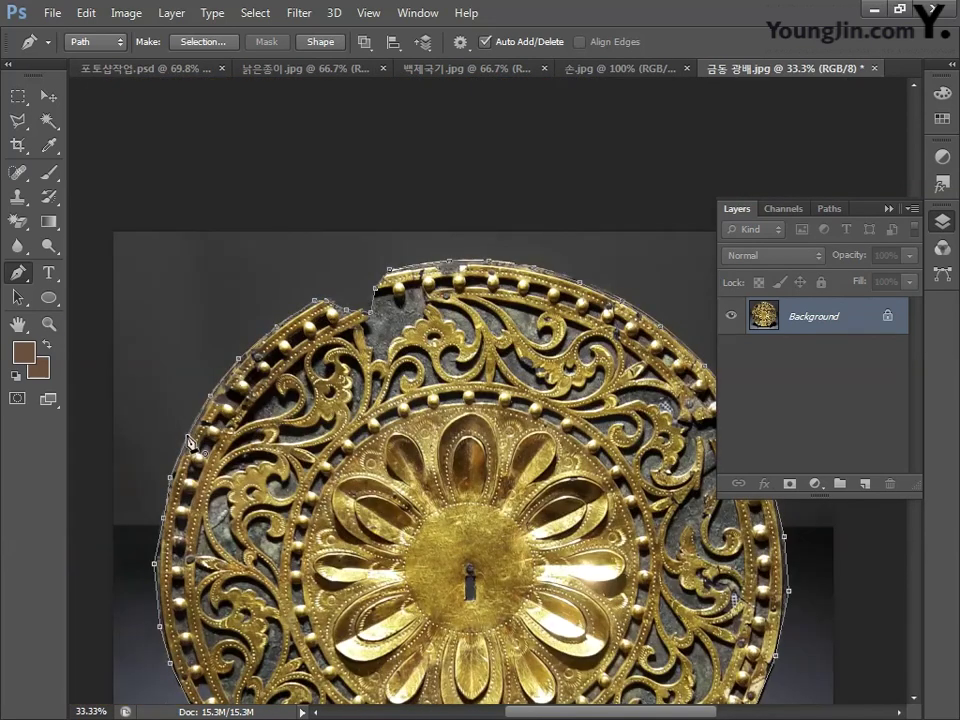
# Convert the disc path to a selection and copy the disc into 포토샵작업.psd as a new layer
pyautogui.hotkey('ctrl', '-')
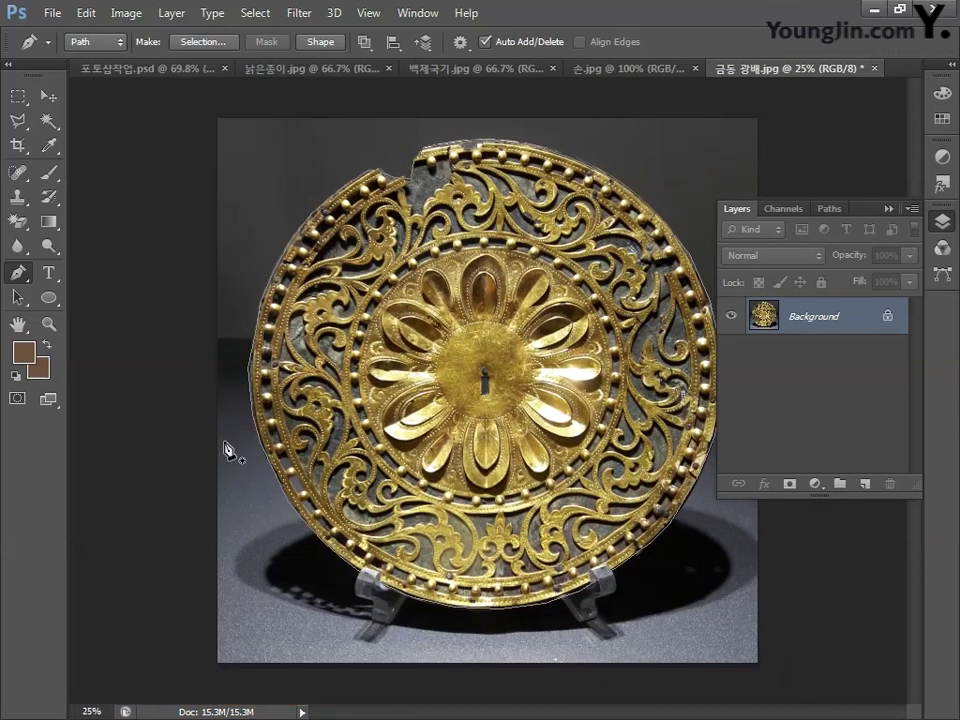
pyautogui.hotkey('ctrl', 'Return')
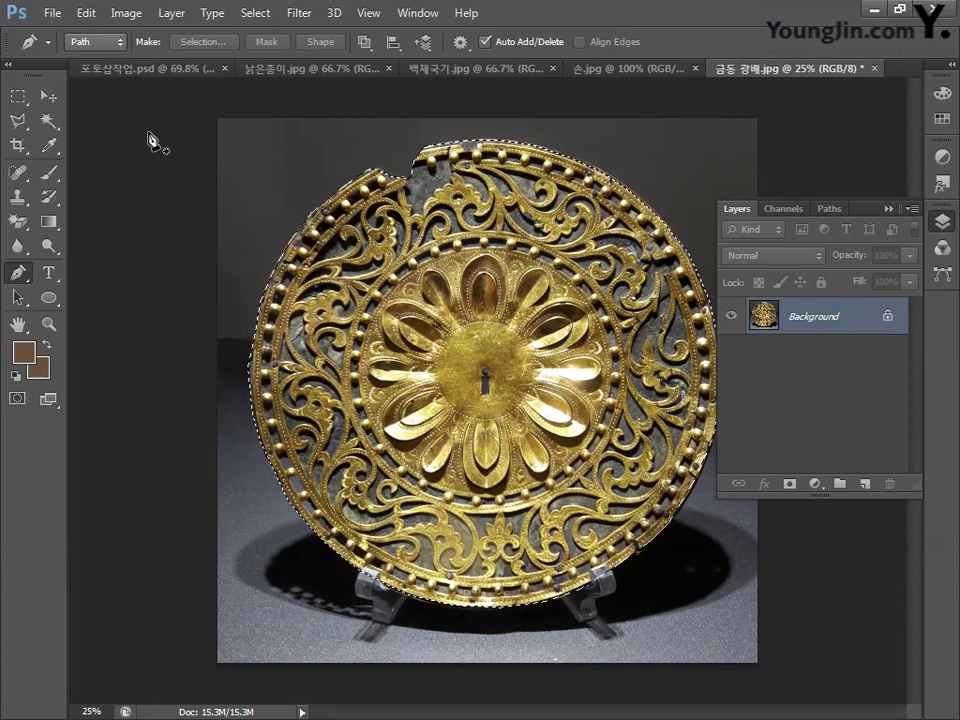
pyautogui.click(141, 69)
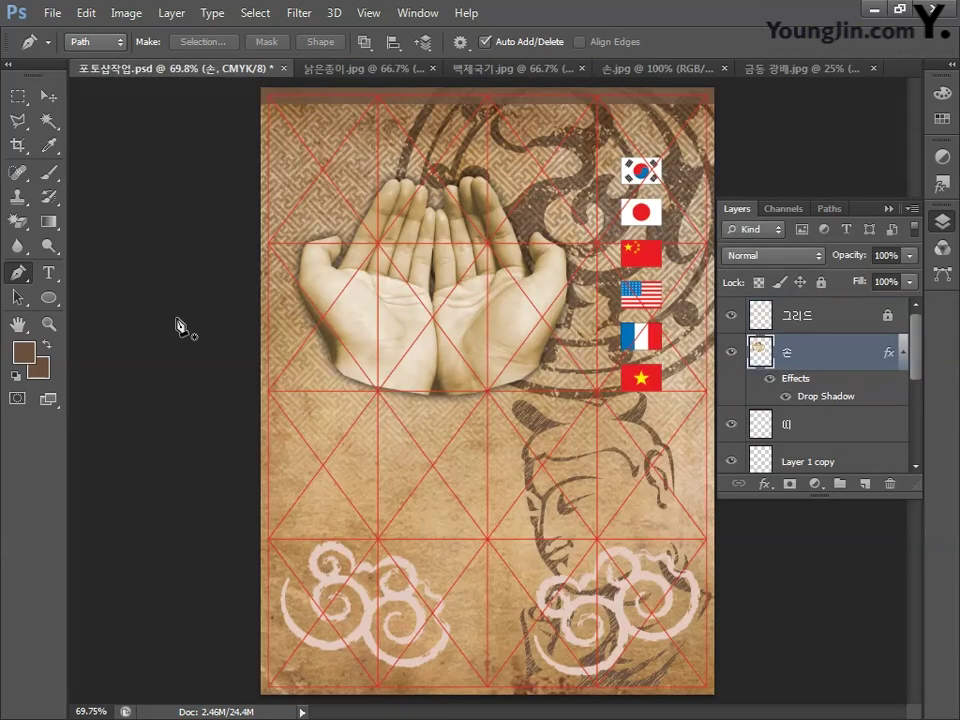
pyautogui.hotkey('ctrl', 'v')
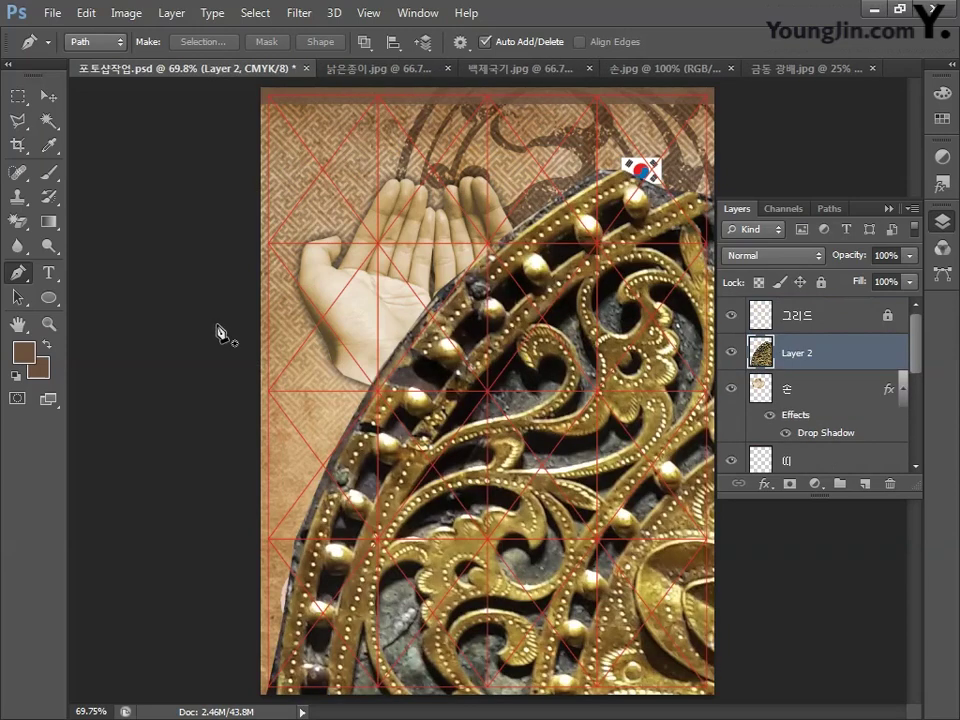
# Scale the gilt-bronze disc layer down to about 16% and place it over the lower part of the cupped hands
pyautogui.hotkey('ctrl', 't')
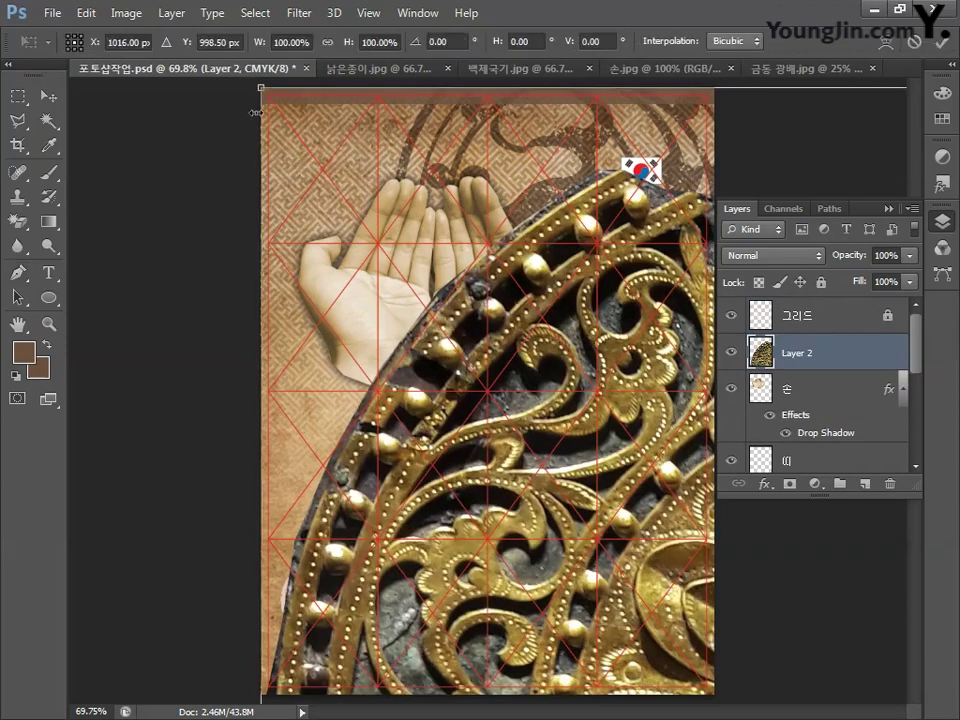
pyautogui.moveTo(263, 92); pyautogui.dragTo(607, 428)
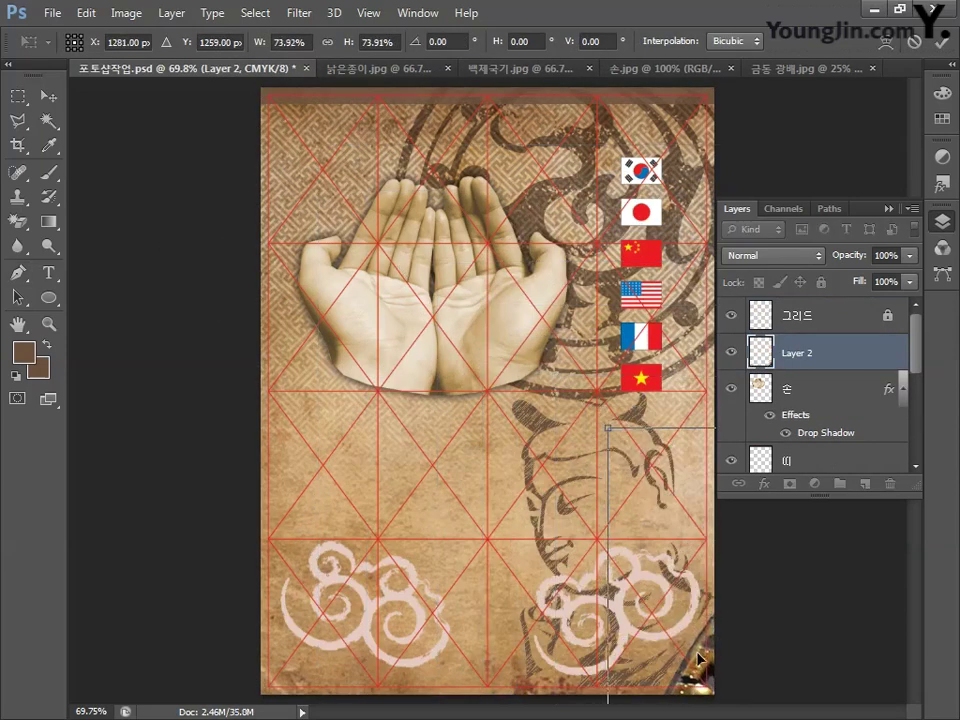
pyautogui.moveTo(697, 660); pyautogui.dragTo(367, 198)
pyautogui.moveTo(298, 148); pyautogui.dragTo(385, 326)
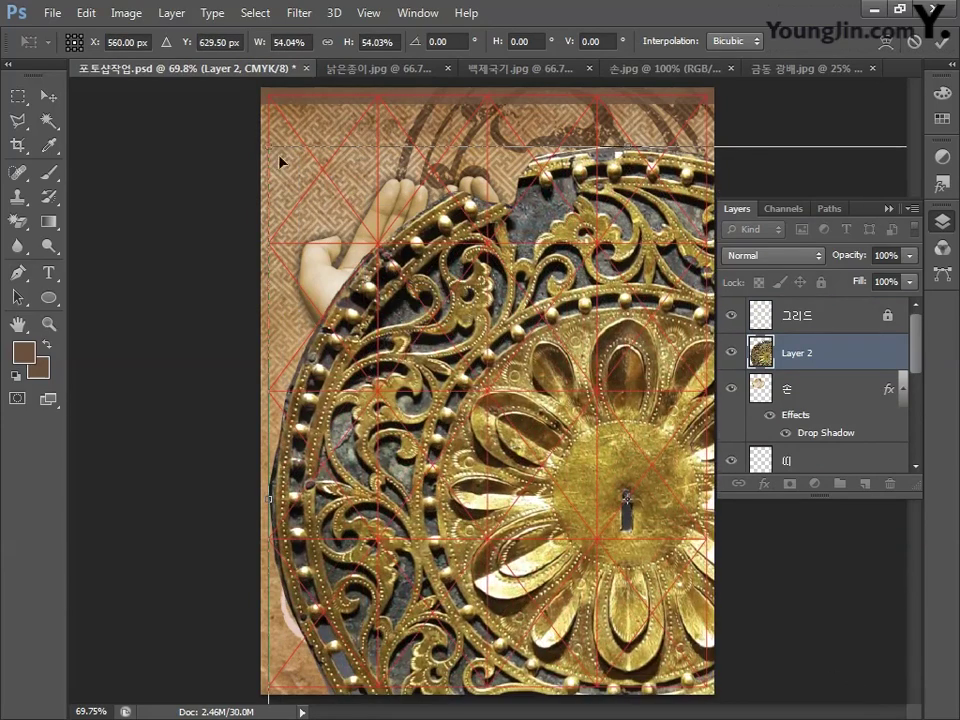
pyautogui.moveTo(281, 162); pyautogui.dragTo(497, 375)
pyautogui.moveTo(736, 582); pyautogui.dragTo(540, 509)
pyautogui.moveTo(503, 435); pyautogui.dragTo(505, 470)
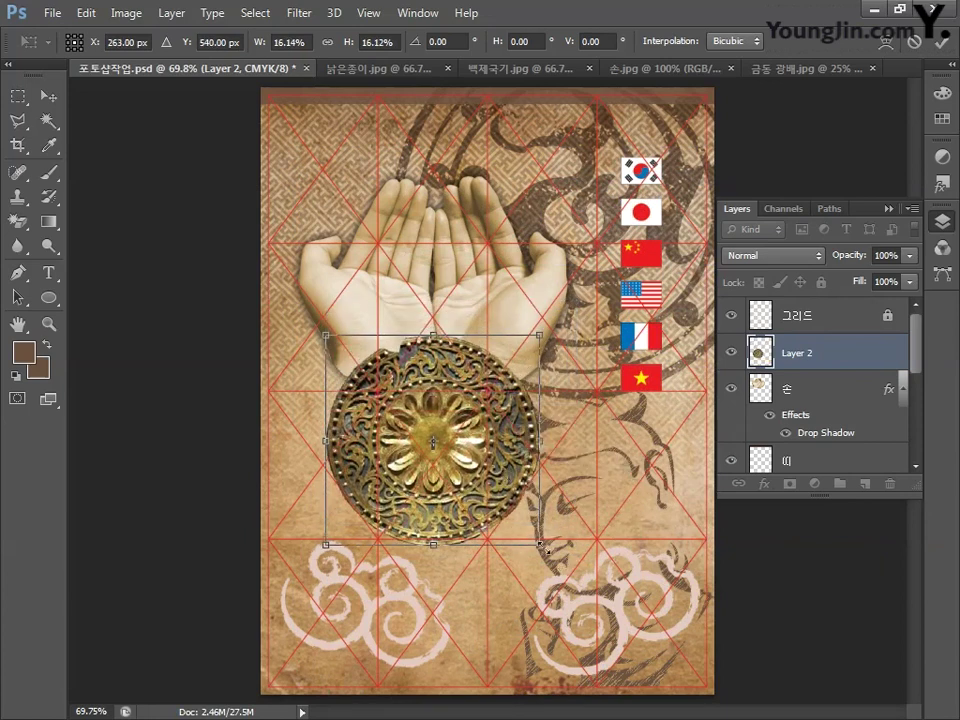
# Reduce the disc to about 14.67%, nudge it slightly upward over the base of the palms, and commit the transform
pyautogui.moveTo(540, 544)
pyautogui.mouseDown()
pyautogui.moveTo(530, 516)
pyautogui.moveTo(530, 525)
pyautogui.mouseUp()
pyautogui.moveTo(487, 488); pyautogui.dragTo(498, 488)
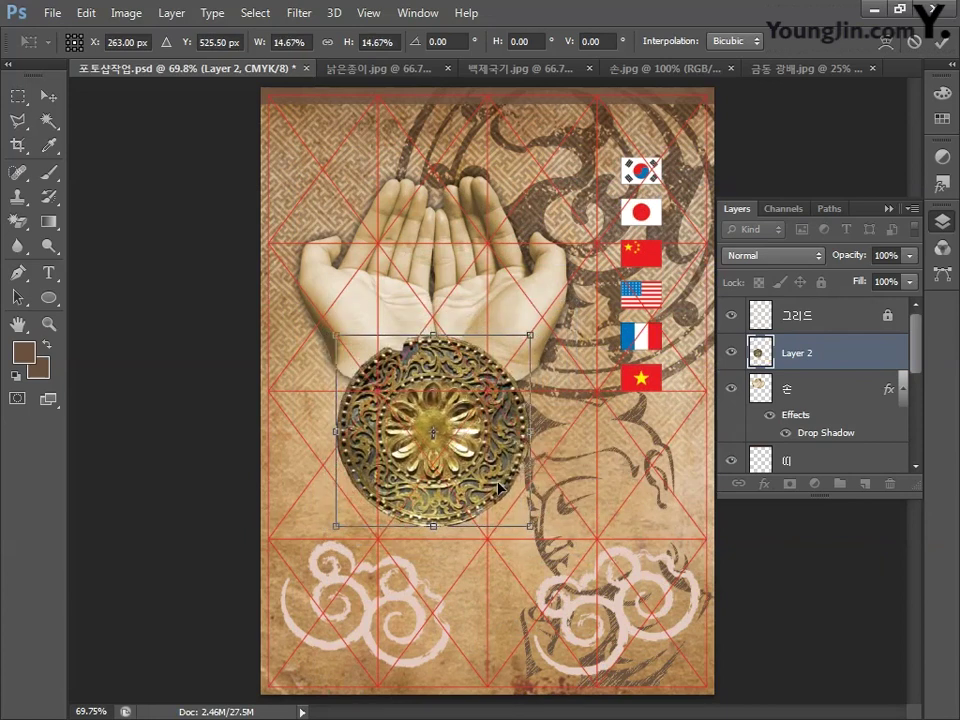
pyautogui.press('Up')
pyautogui.press('Up')
pyautogui.press('Up')
pyautogui.press('Up')
pyautogui.press('Up')
pyautogui.press('Up')
pyautogui.press('Up')
pyautogui.press('Return')
pyautogui.press('p')
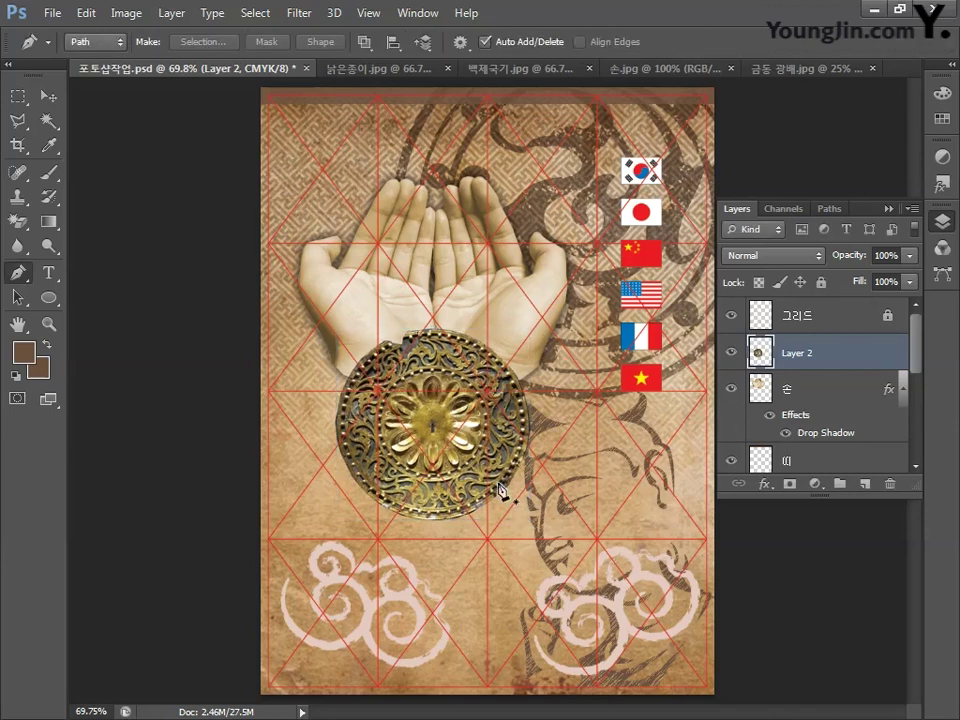
# Rename the disc's layer to 금동 광배
pyautogui.doubleClick(796, 353)
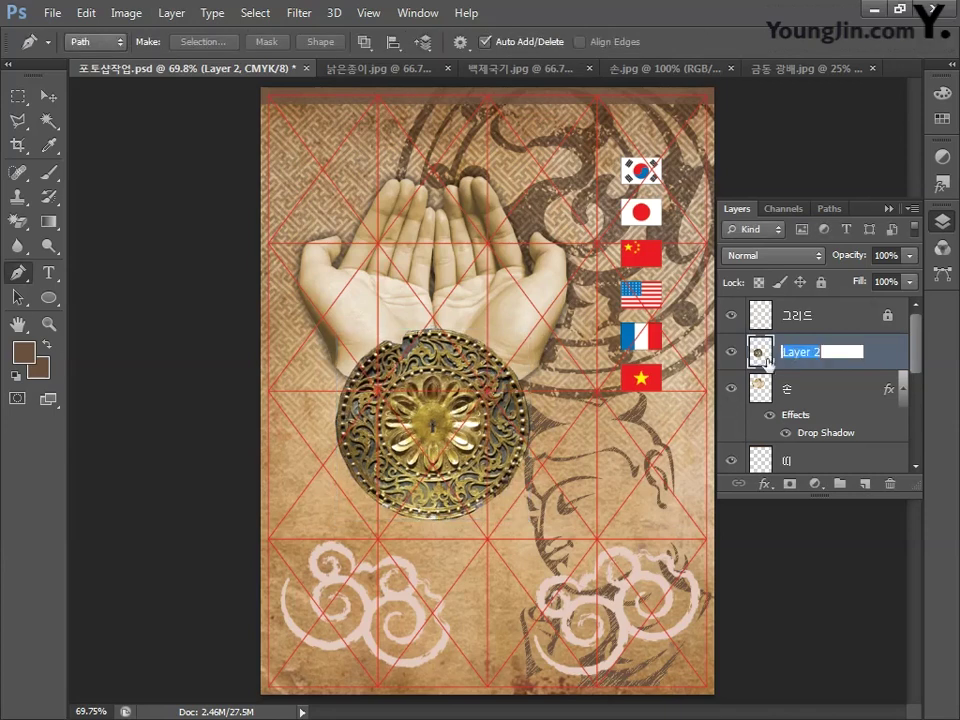
pyautogui.write('금')
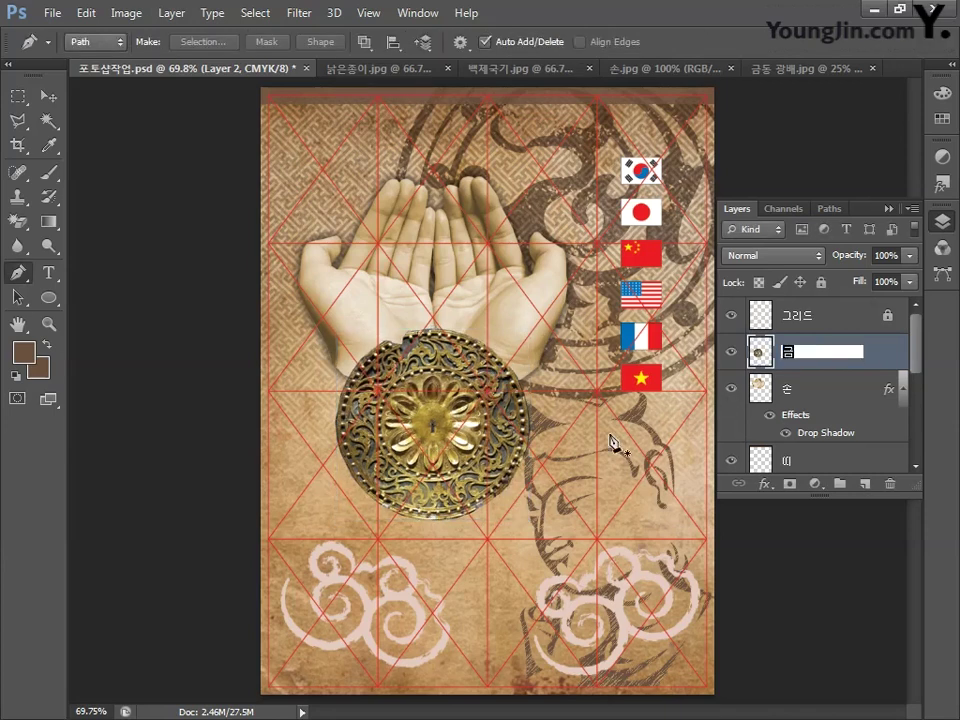
pyautogui.write('동 광ㅂㅐ')
pyautogui.press('Return')
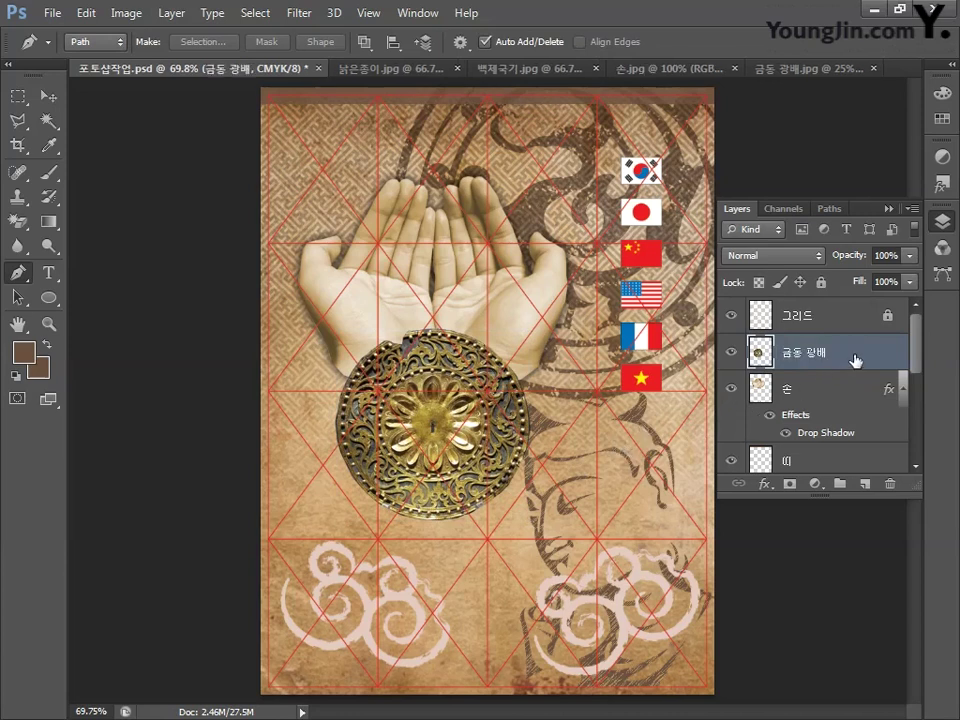
# Add a Drop Shadow to the 금동 광배 layer with distance 0 px, spread 10% and size 30 px
pyautogui.doubleClick(855, 360)
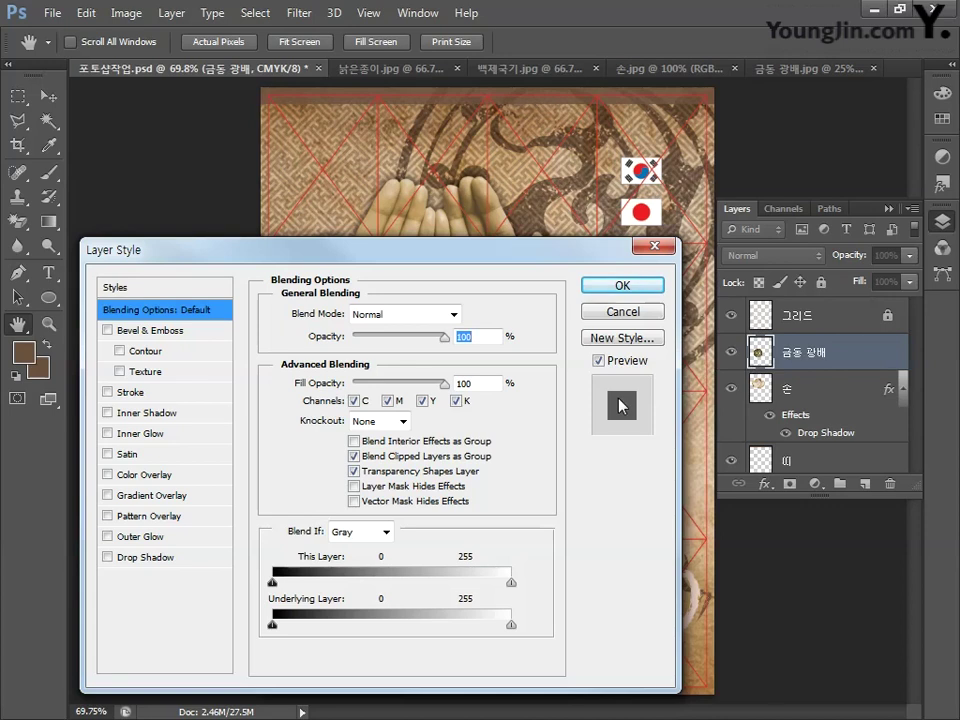
pyautogui.click(145, 558)
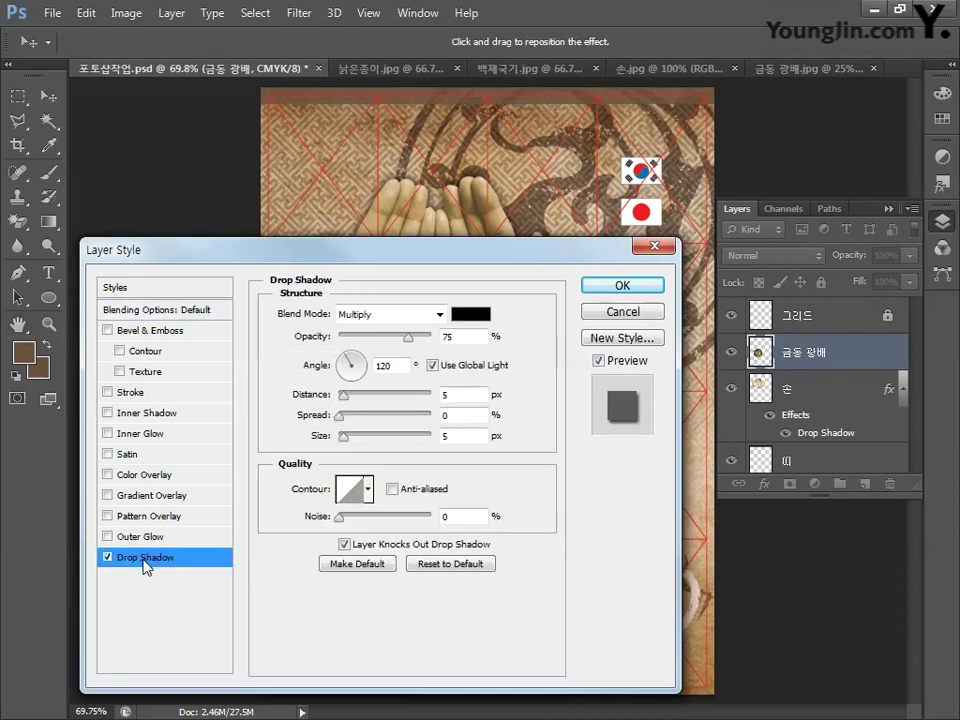
pyautogui.click(448, 394)
pyautogui.write('0')
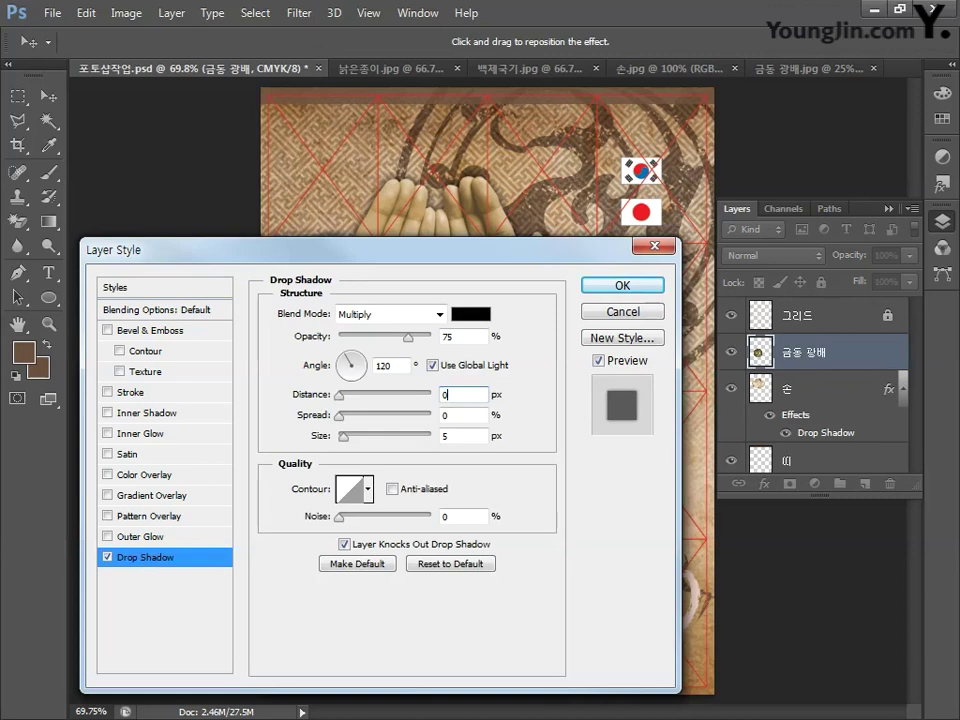
pyautogui.click(458, 416)
pyautogui.write('10')
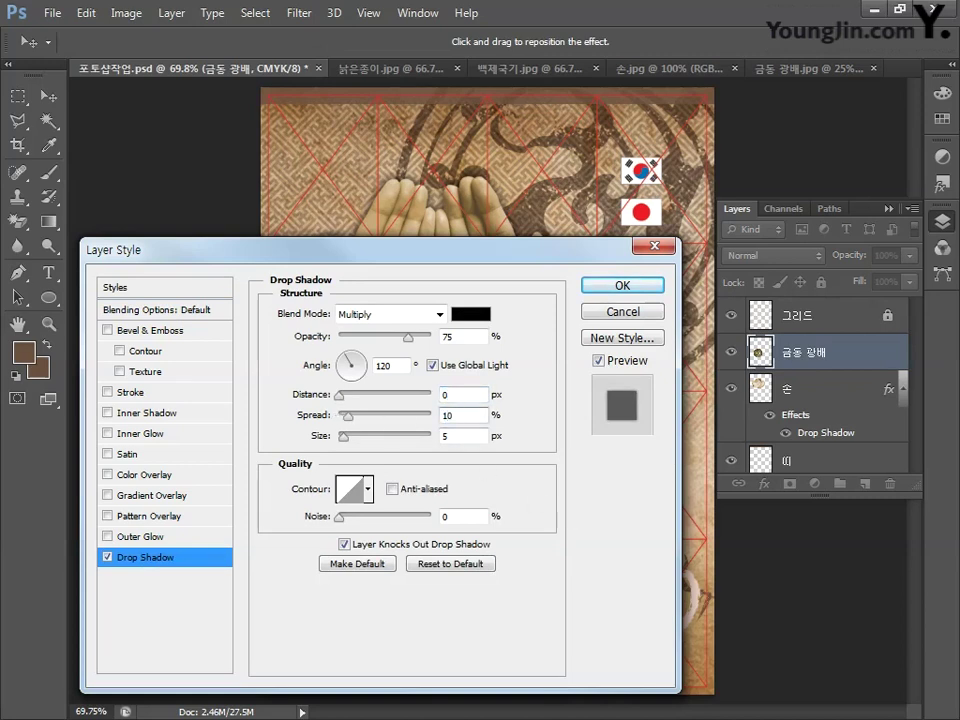
pyautogui.click(464, 437)
pyautogui.write('30')
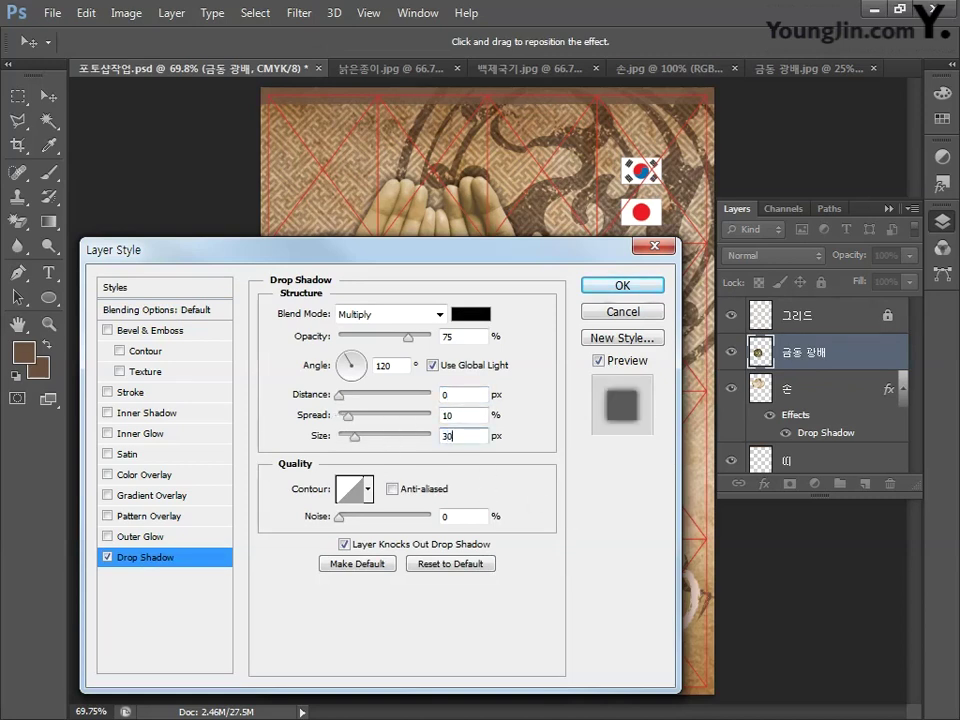
pyautogui.click(622, 285)
pyautogui.press('p')
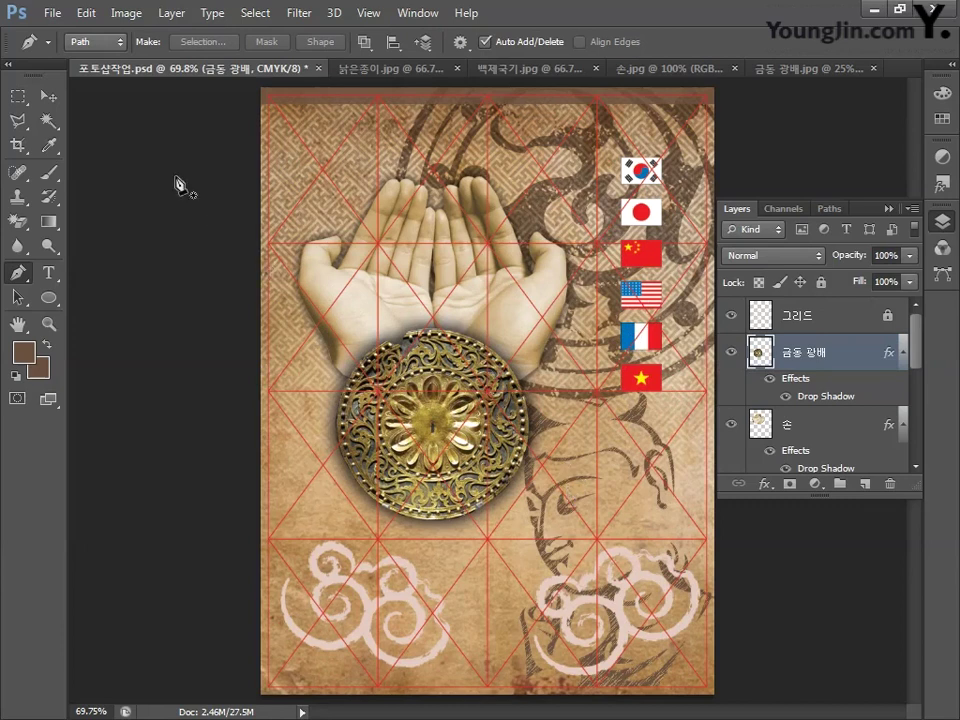
# Open the 삼존불 image from the 제공소스 folder
pyautogui.click(52, 12)
pyautogui.click(72, 51)
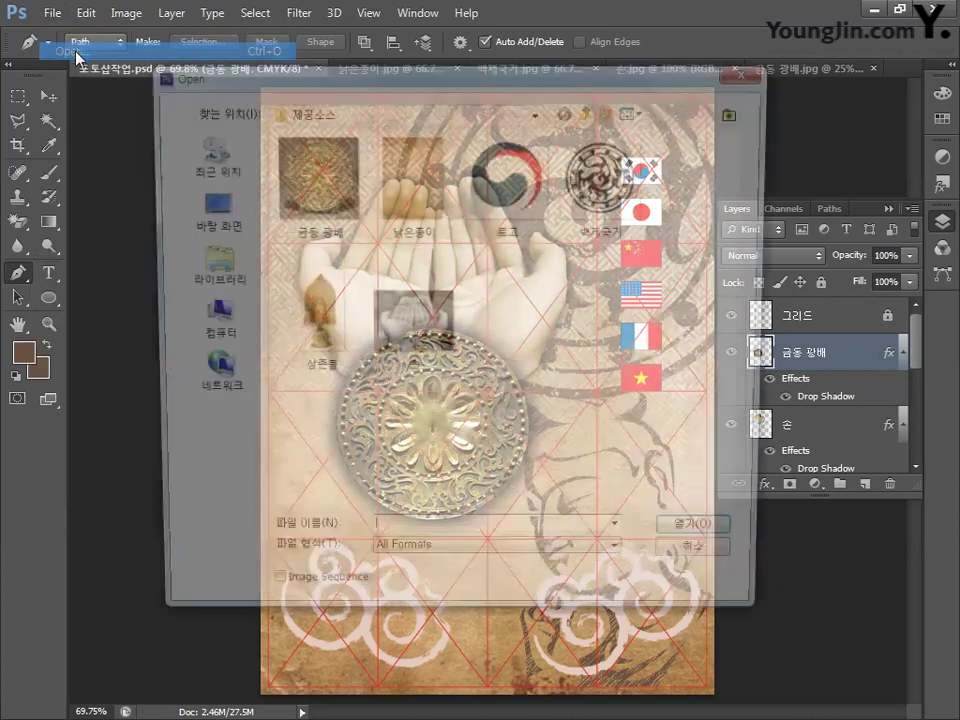
pyautogui.click(307, 315)
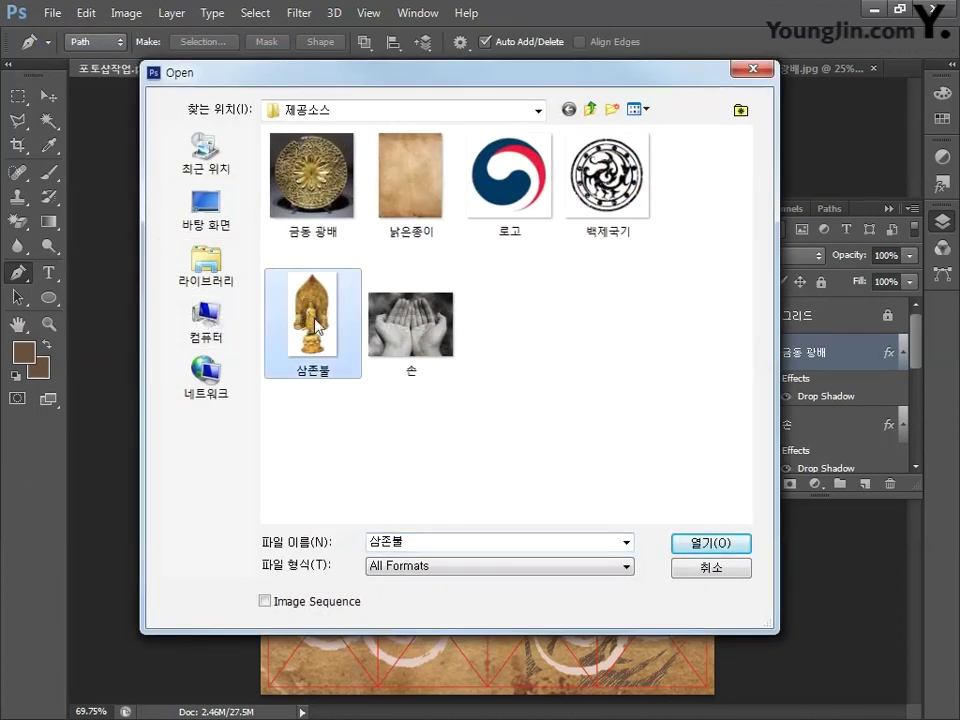
pyautogui.click(704, 550)
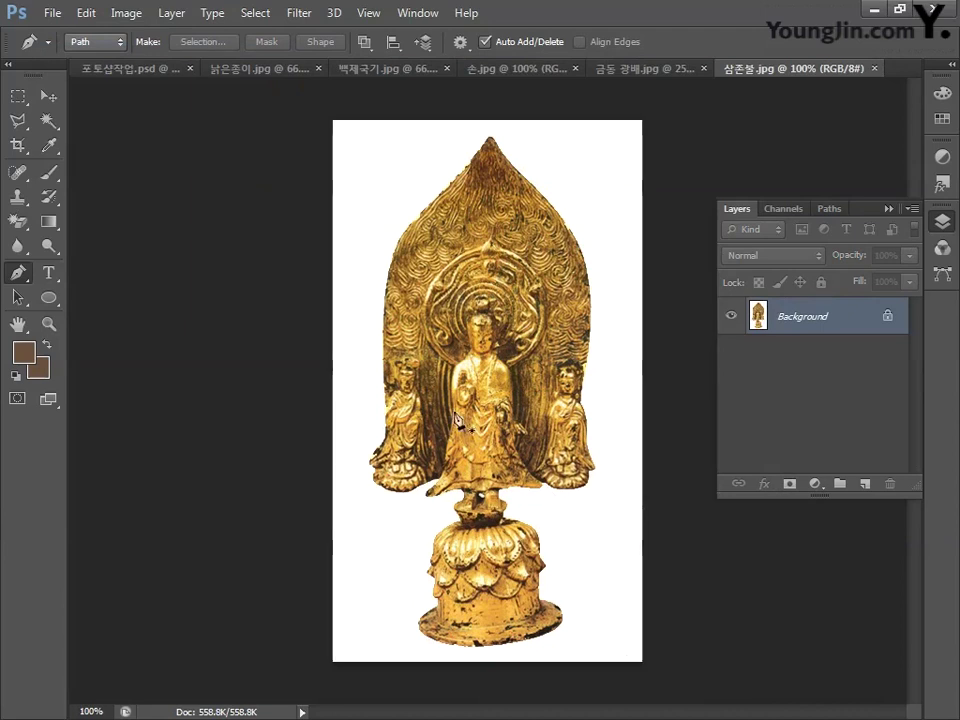
# Select the statue by inverting a Magic Wand selection of its white background, and copy it into 포토샵작업.psd as a new layer
pyautogui.click(51, 119)
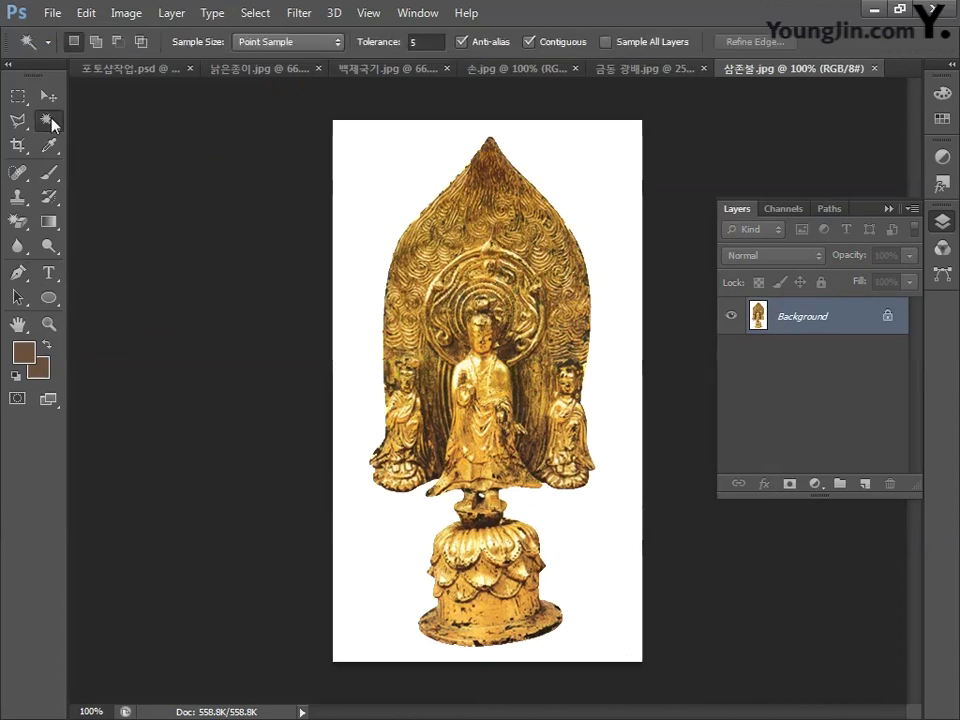
pyautogui.click(366, 210)
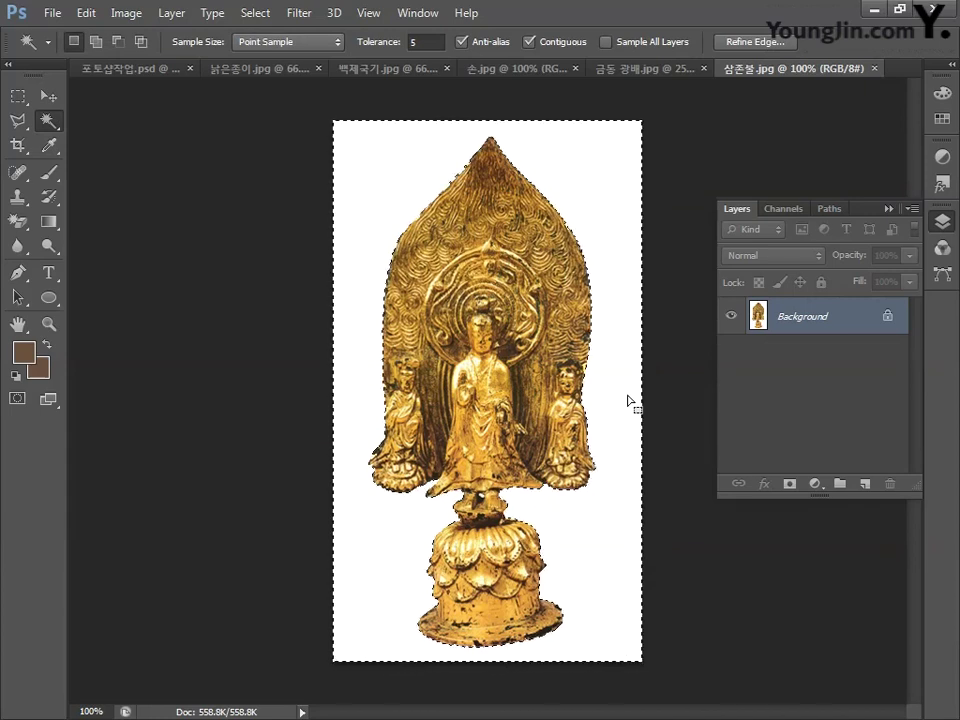
pyautogui.hotkey('ctrl', 'shift', 'i')
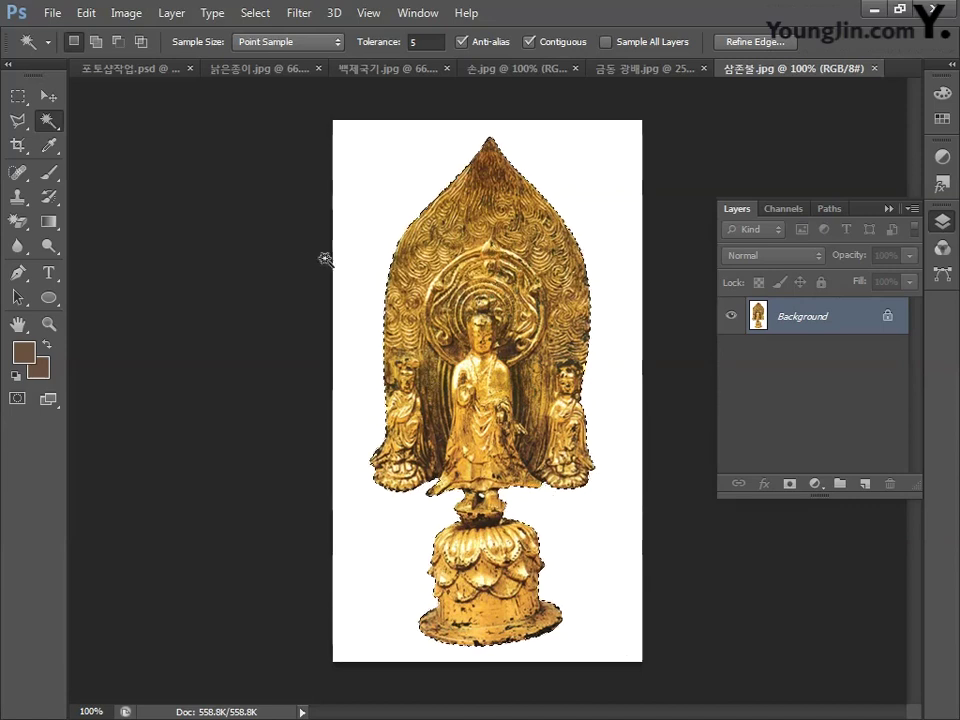
pyautogui.click(140, 68)
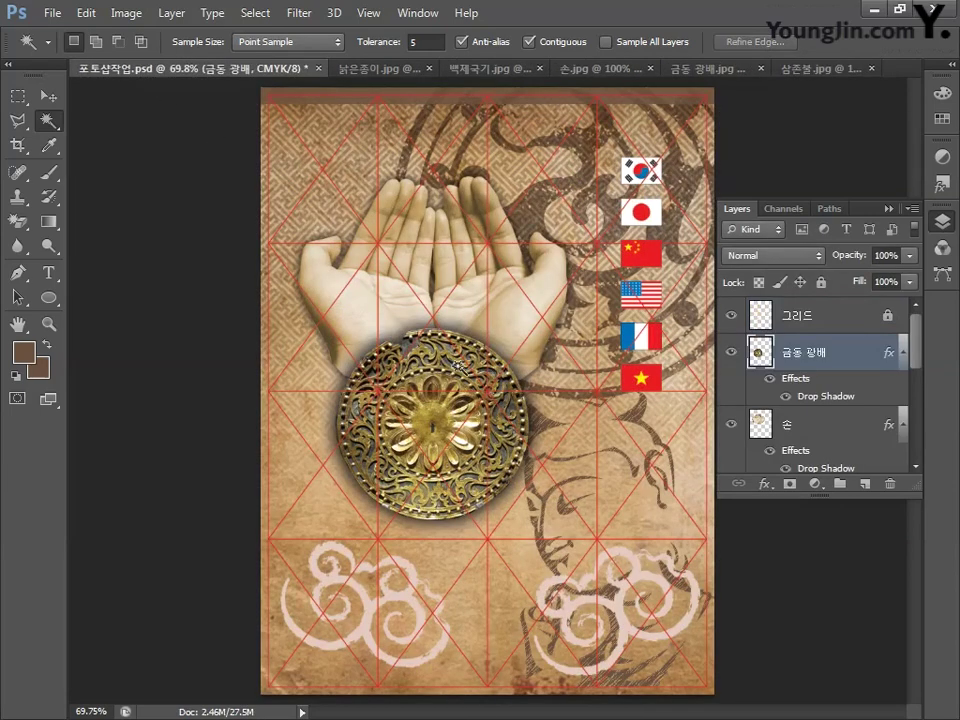
pyautogui.hotkey('ctrl', 'v')
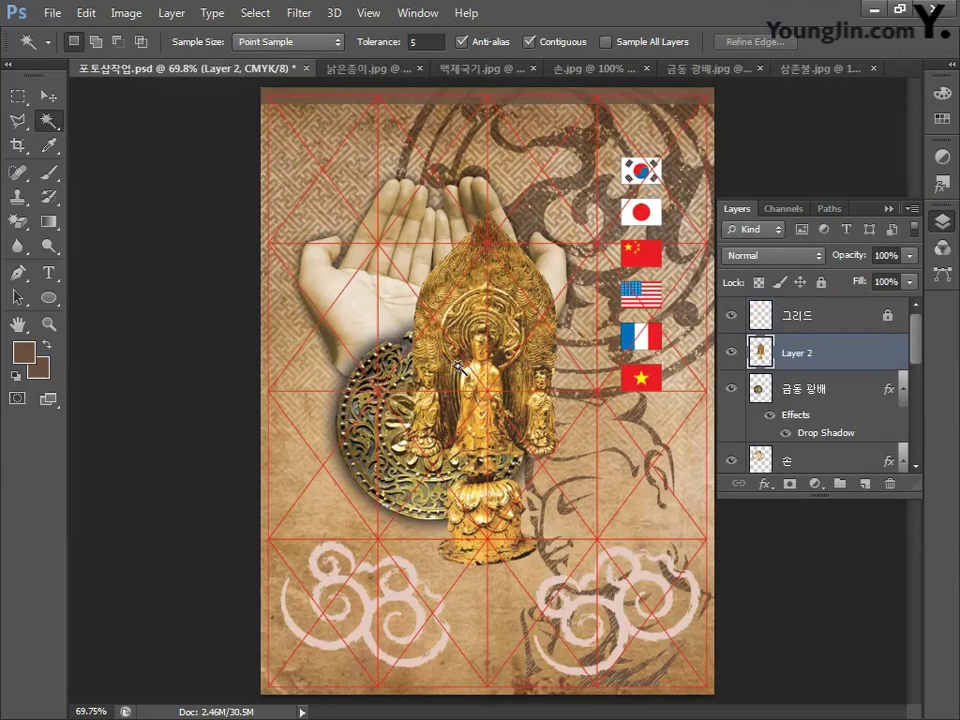
# Scale the statue down proportionally and position it between the cupped hands, centred just above the disc
pyautogui.hotkey('ctrl', 't')
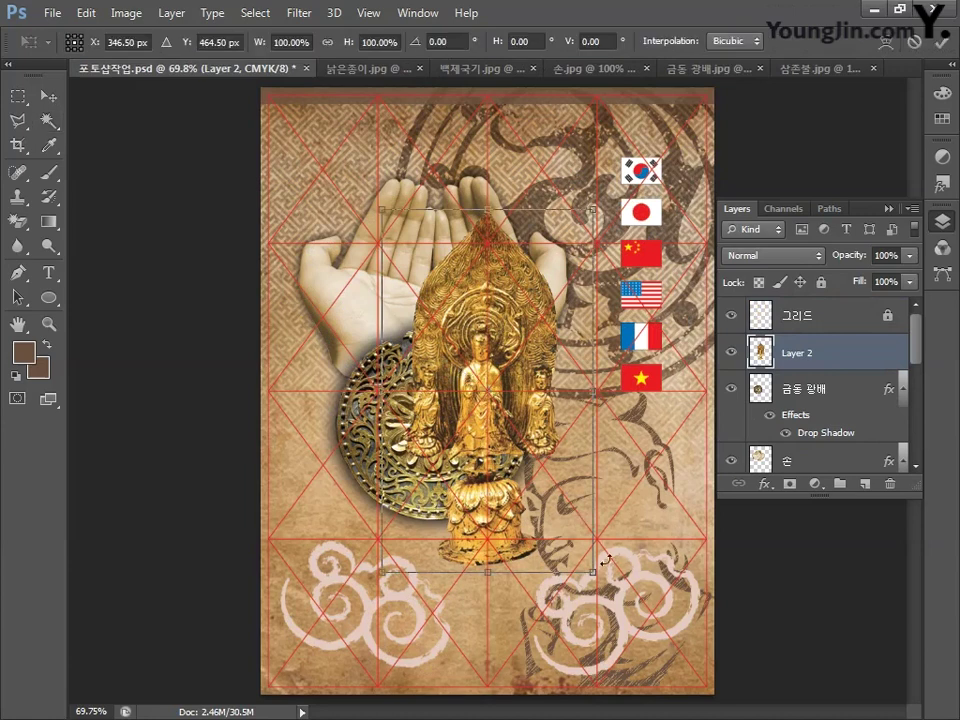
pyautogui.moveTo(592, 573); pyautogui.dragTo(539, 481)
pyautogui.moveTo(507, 306); pyautogui.dragTo(484, 228)
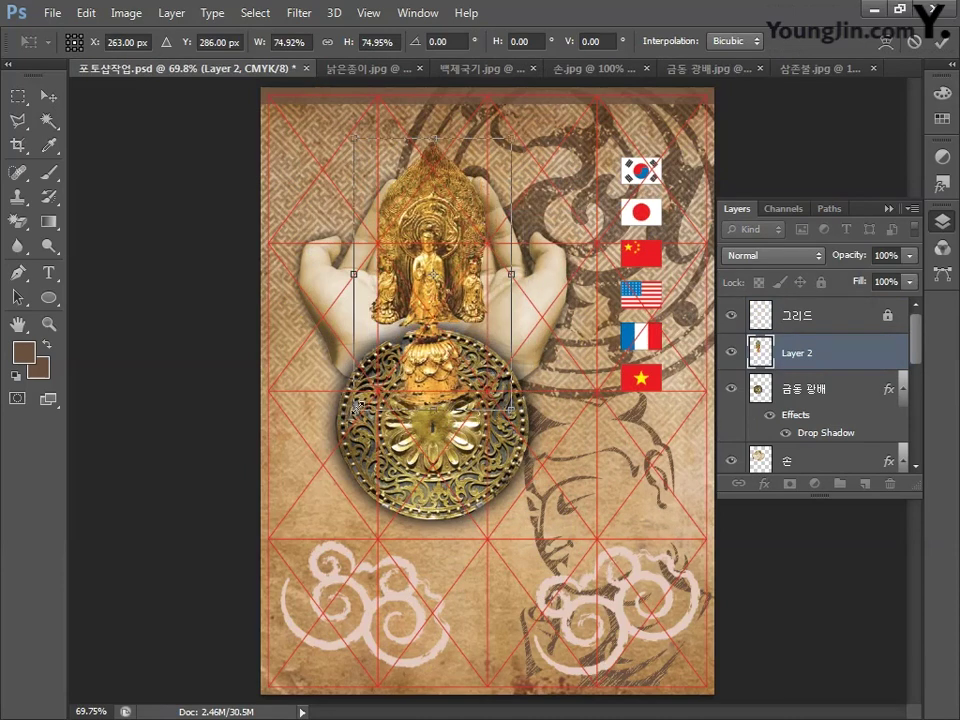
pyautogui.moveTo(511, 409); pyautogui.dragTo(468, 334)
pyautogui.moveTo(456, 279); pyautogui.dragTo(476, 261)
pyautogui.press('Return')
pyautogui.press('w')
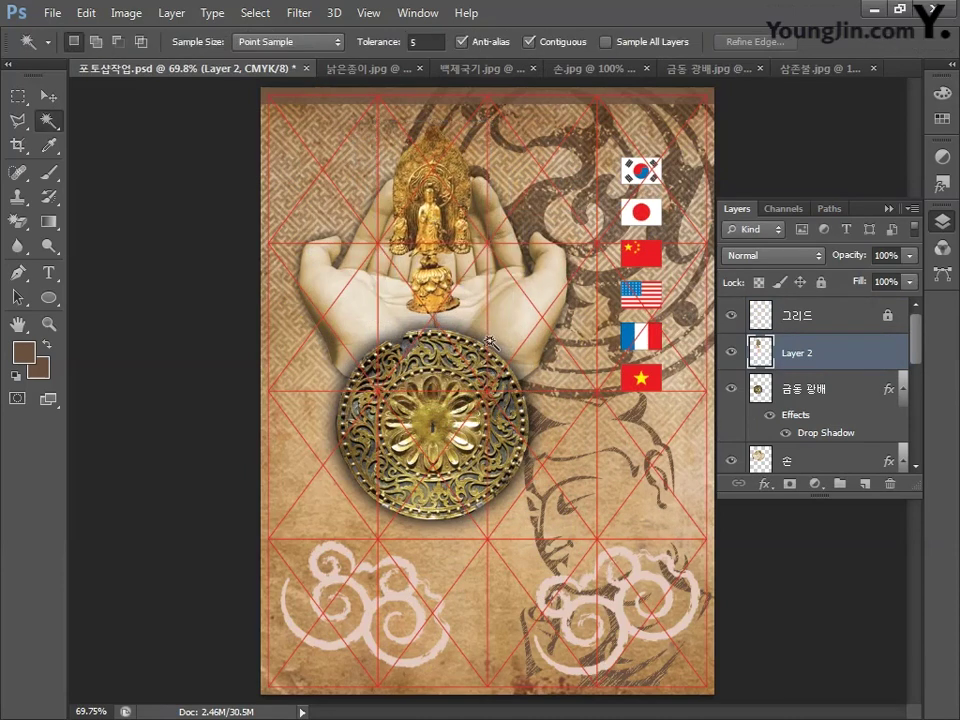
# Hide the 그리드 layer and rename the statue's layer to 삼존불
pyautogui.click(731, 316)
pyautogui.moveTo(764, 500); pyautogui.dragTo(764, 689)
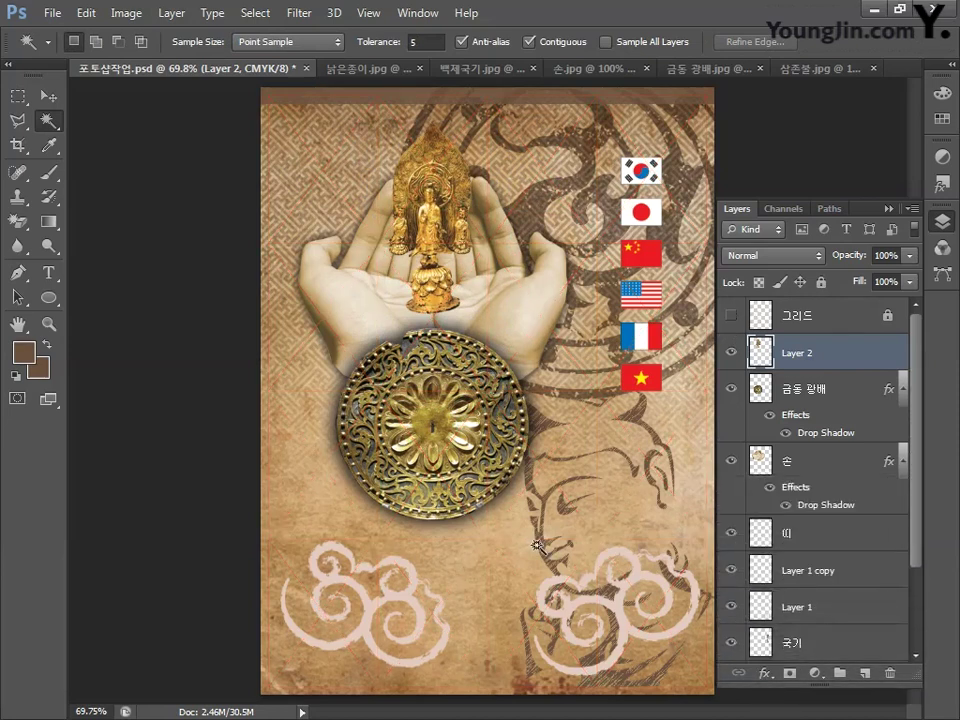
pyautogui.doubleClick(805, 352)
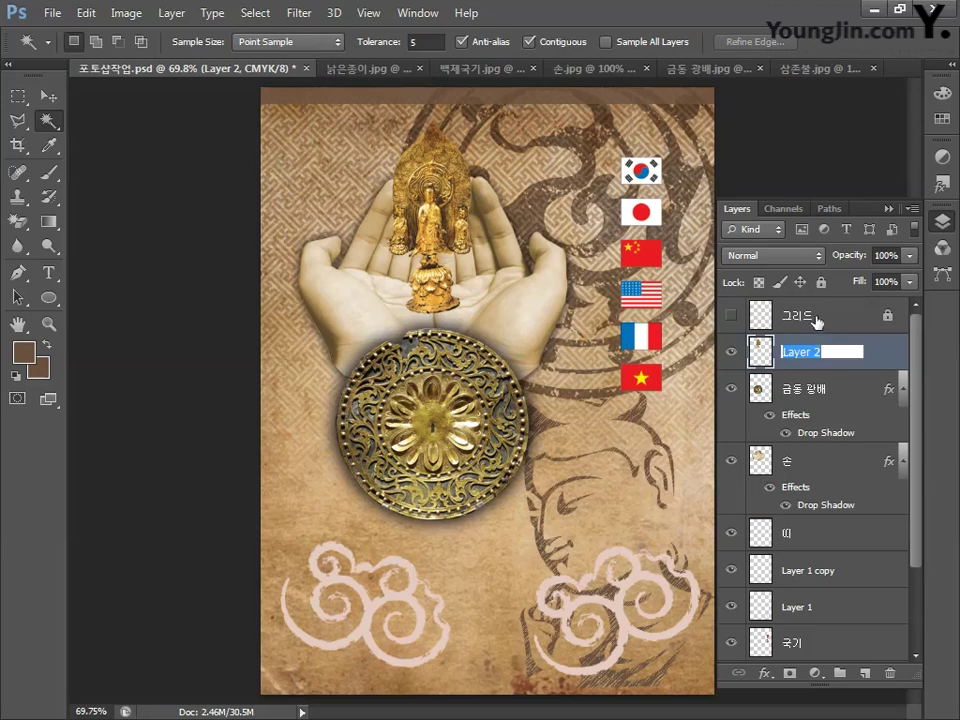
pyautogui.write('삼존불')
pyautogui.press('Return')
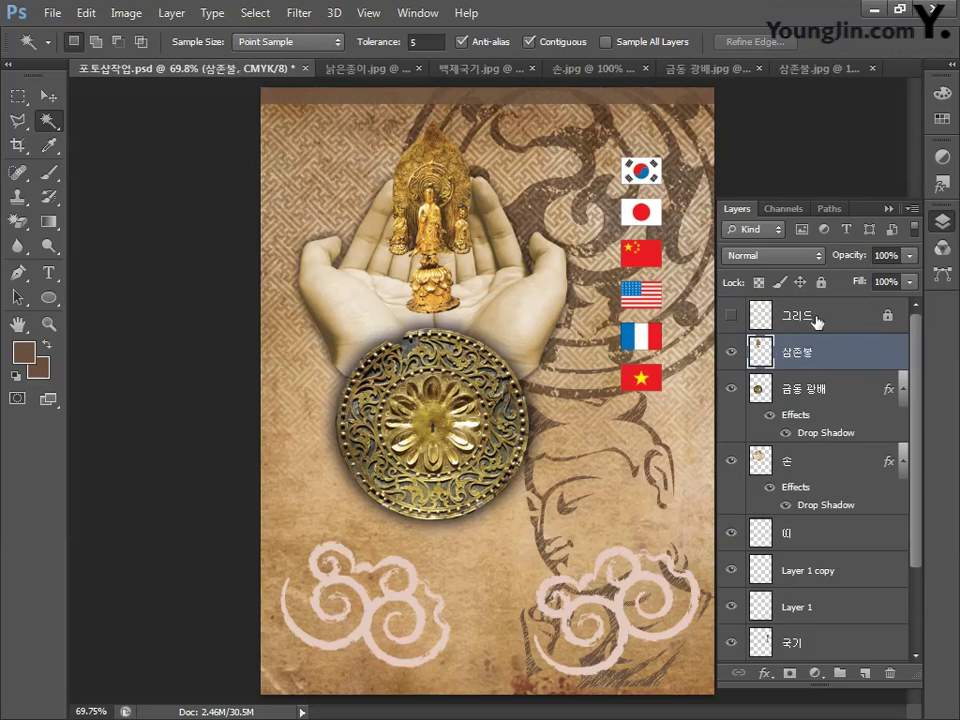
# Add a Drop Shadow to the 삼존불 layer with distance 2 px, spread 0% and size 12 px
pyautogui.doubleClick(836, 356)
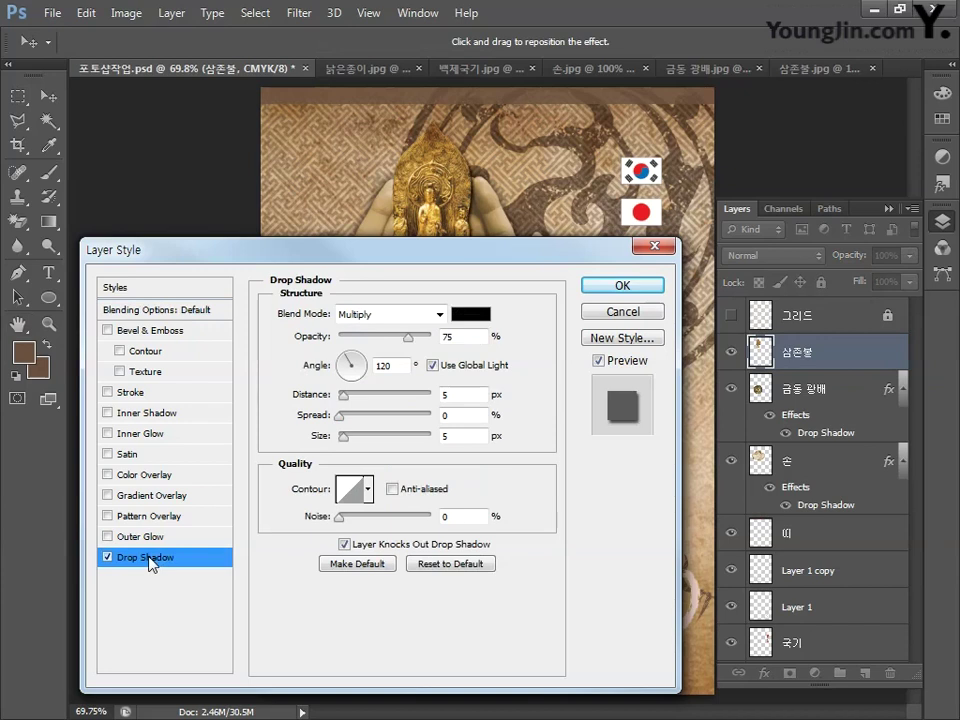
pyautogui.doubleClick(444, 394)
pyautogui.write('2')
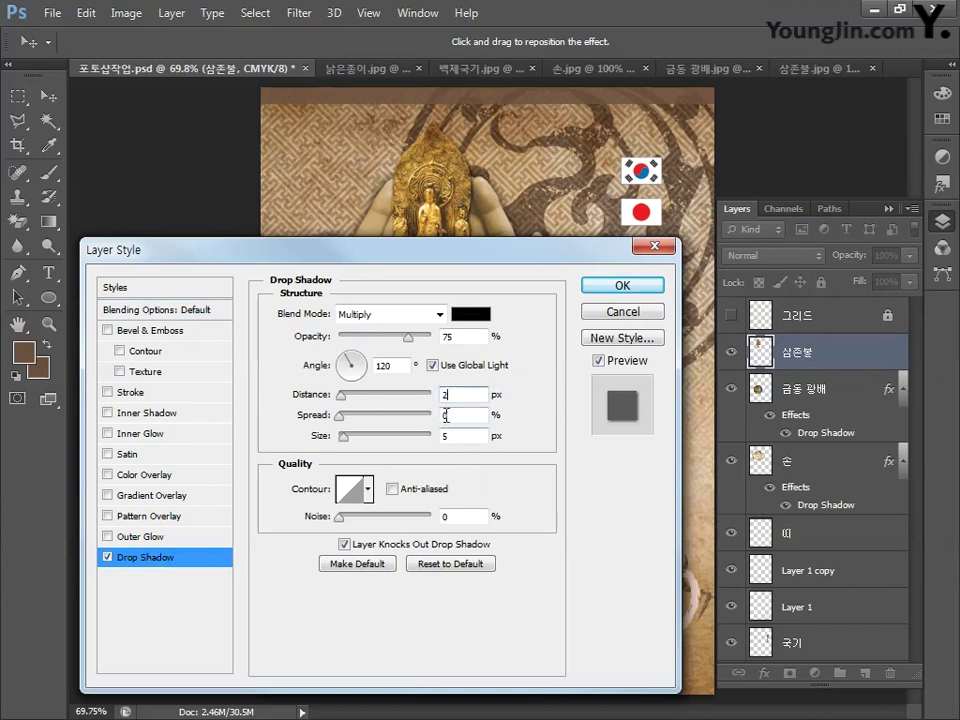
pyautogui.doubleClick(461, 415)
pyautogui.doubleClick(458, 435)
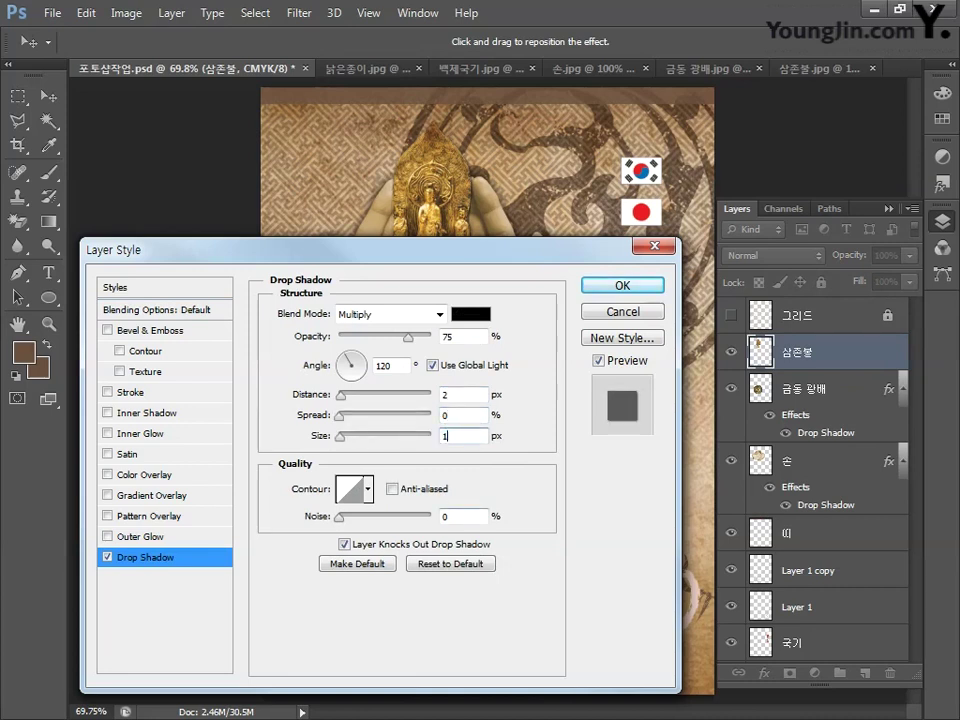
pyautogui.write('12')
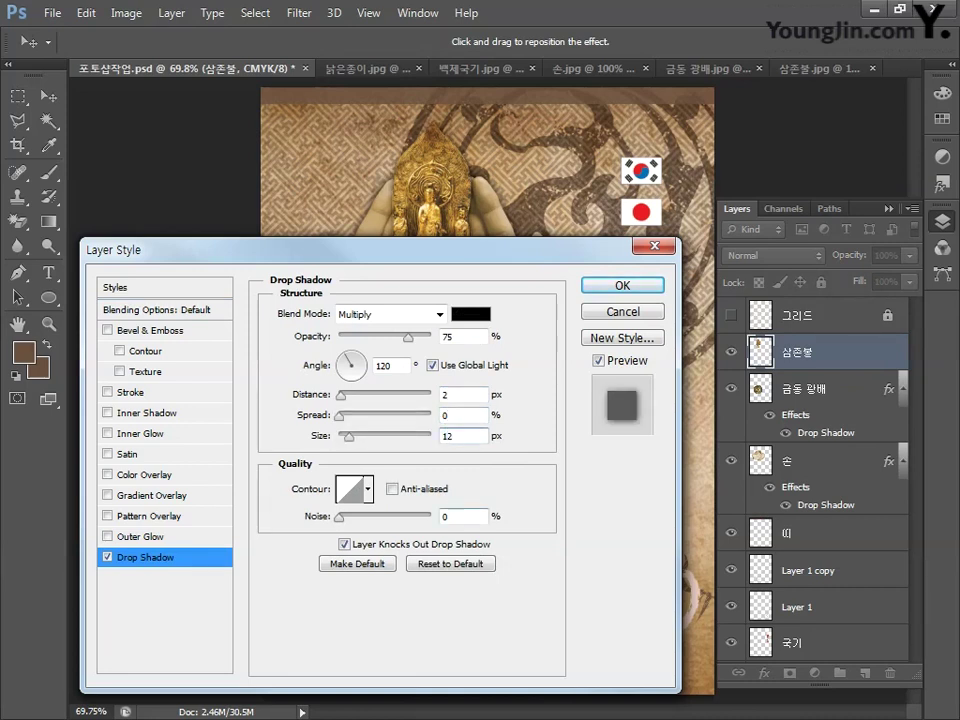
pyautogui.click(620, 285)
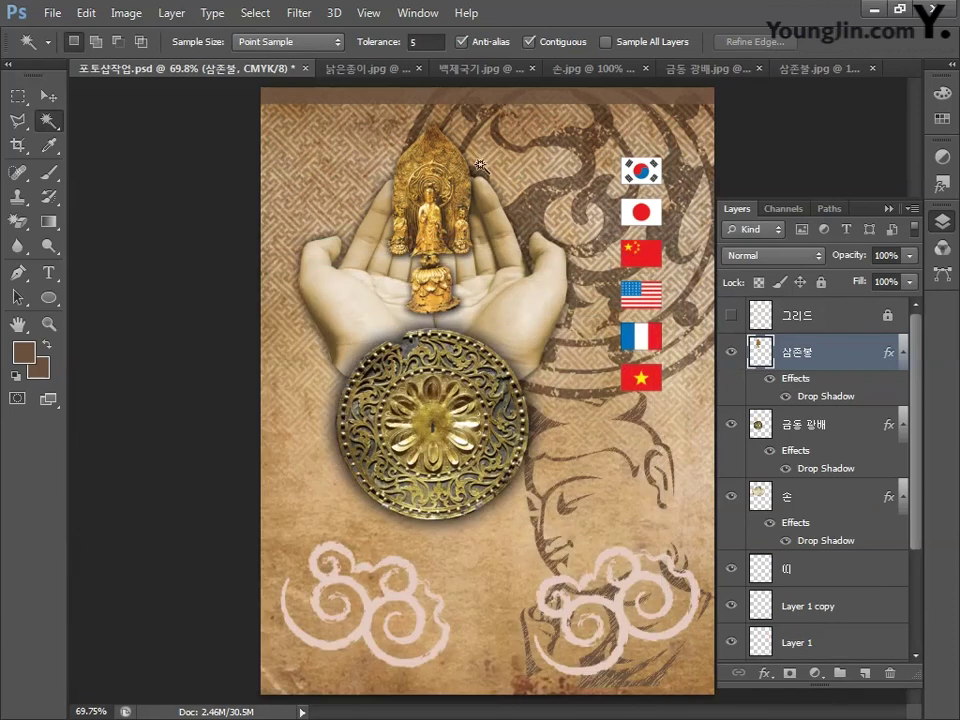
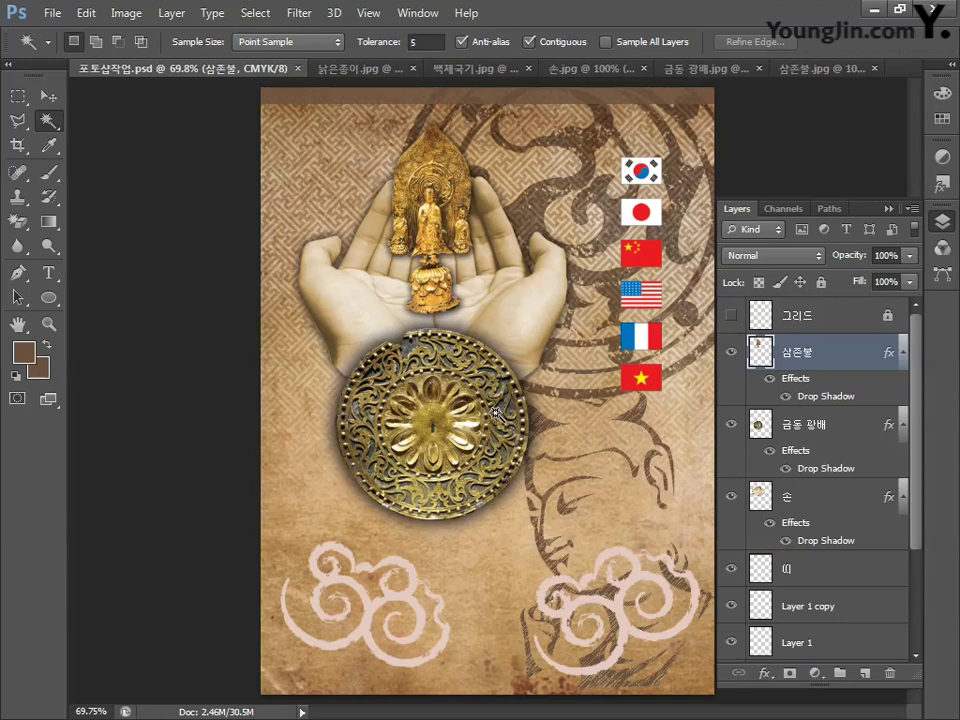
# Open the 로고 image from the 제공소스 folder
pyautogui.click(51, 13)
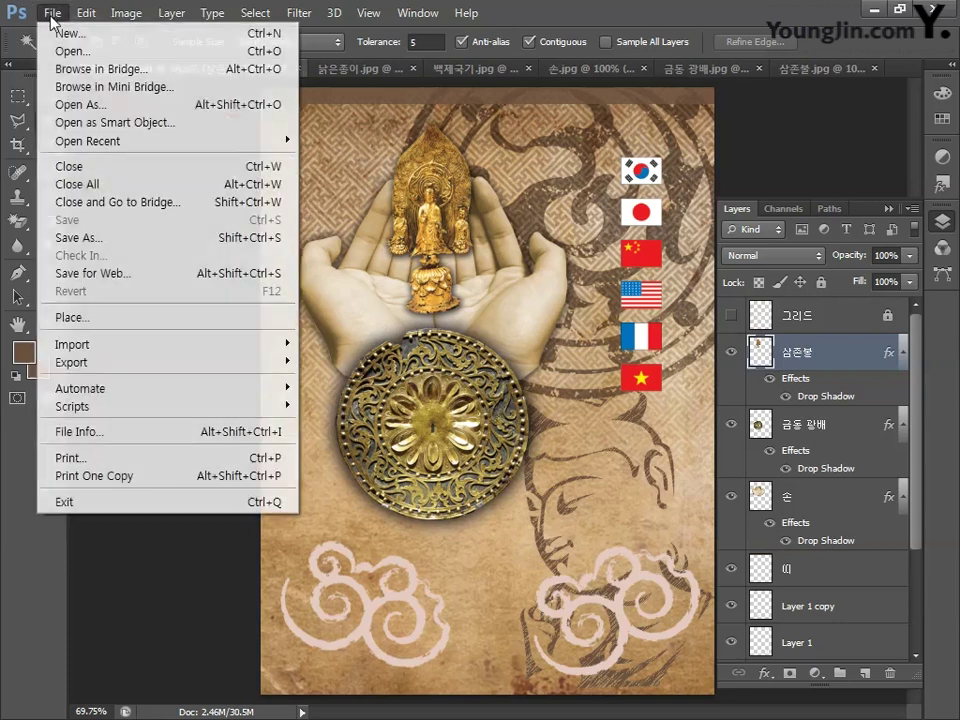
pyautogui.click(72, 51)
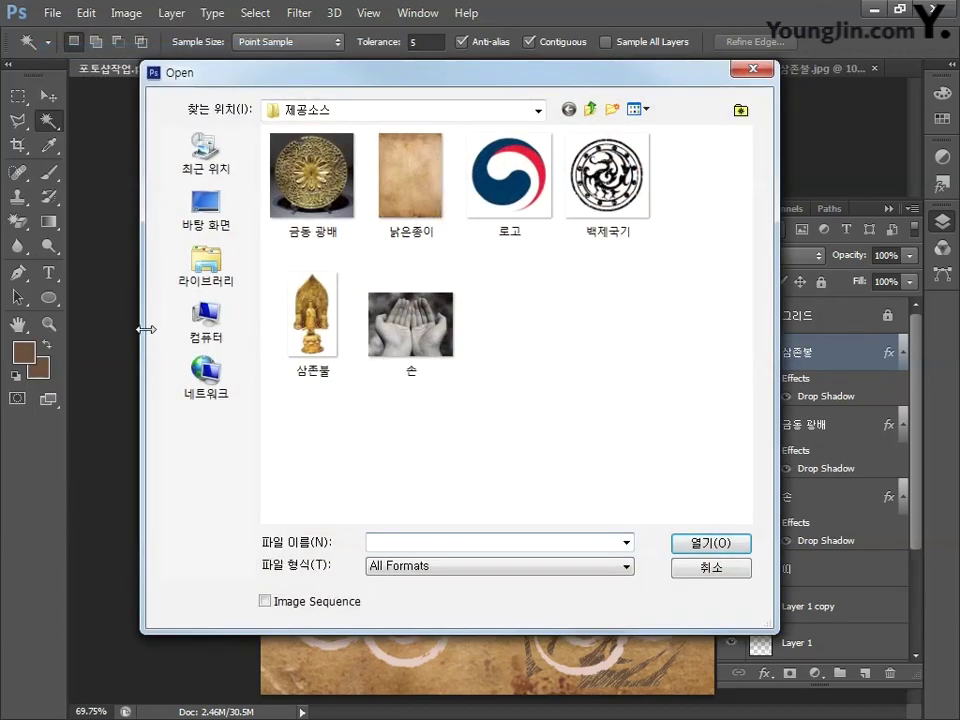
pyautogui.click(508, 211)
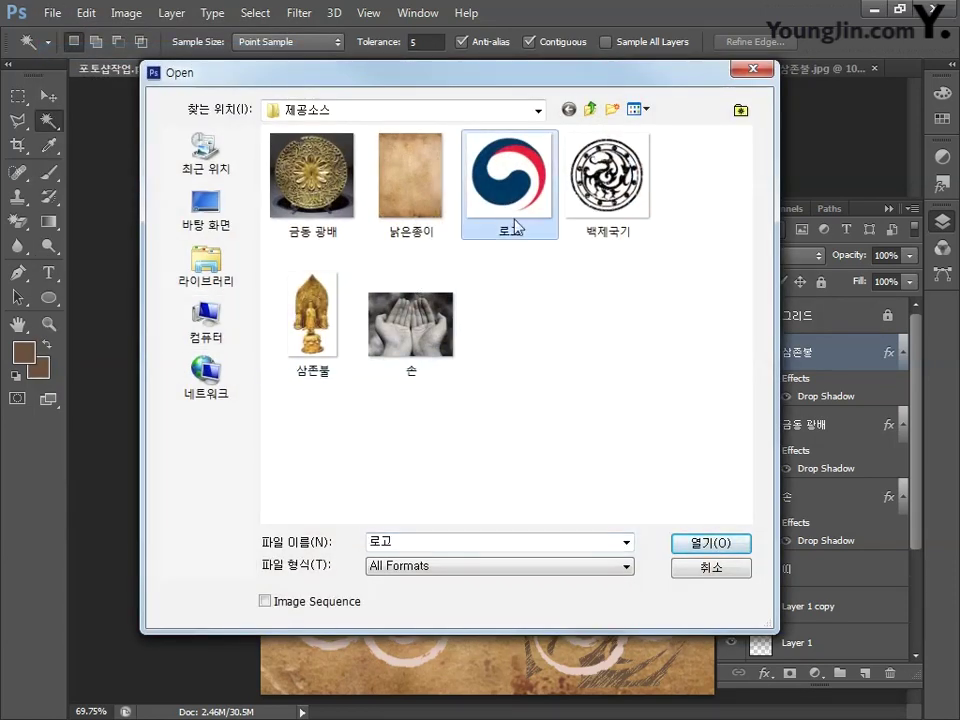
pyautogui.click(698, 543)
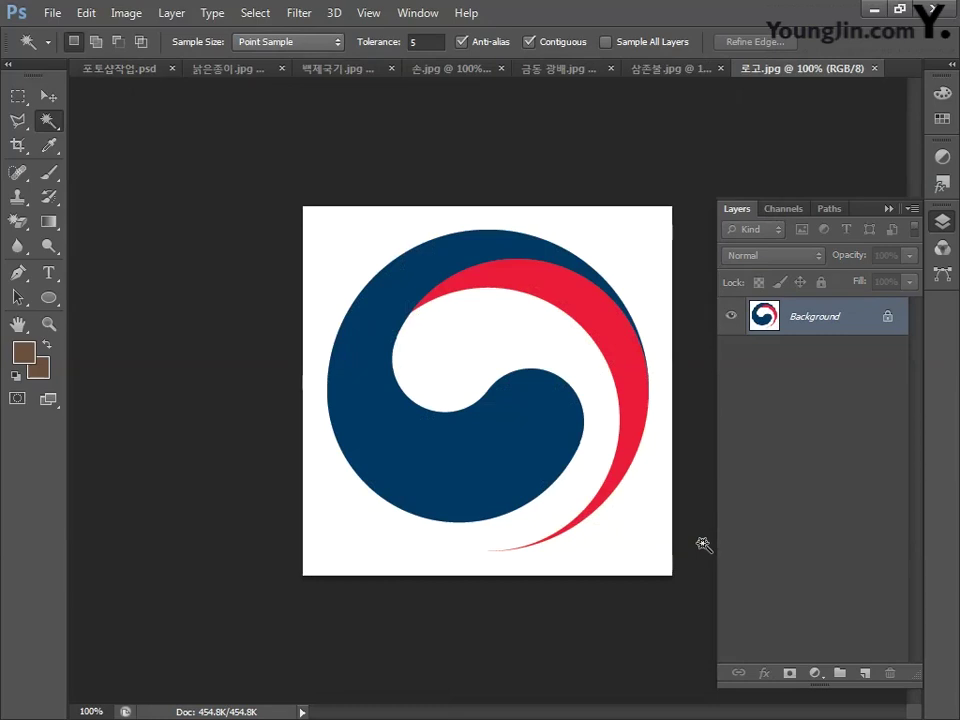
# Select the circular logo with a 0 px feather Elliptical Marquee and copy it into 포토샵작업.psd as a new layer
pyautogui.click(19, 97)
pyautogui.click(100, 111)
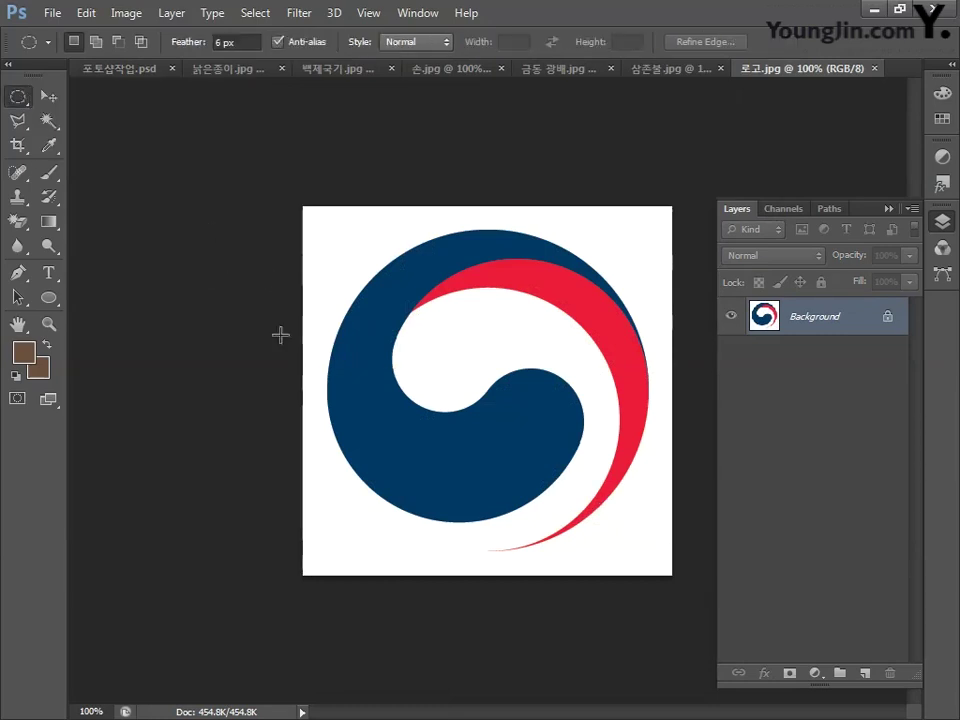
pyautogui.doubleClick(230, 42)
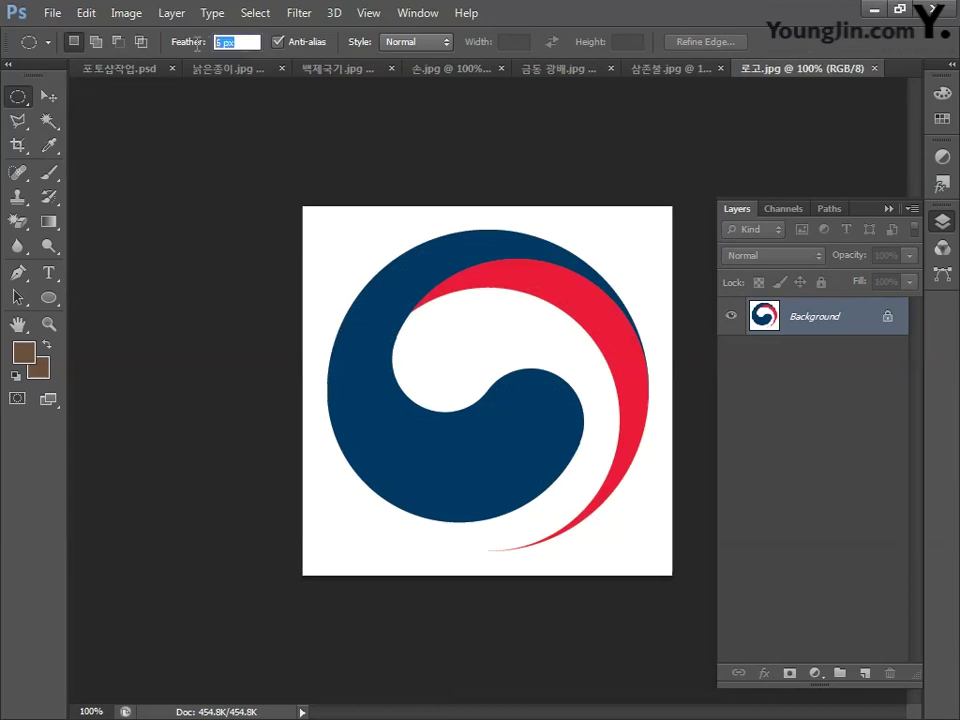
pyautogui.write('0')
pyautogui.press('Return')
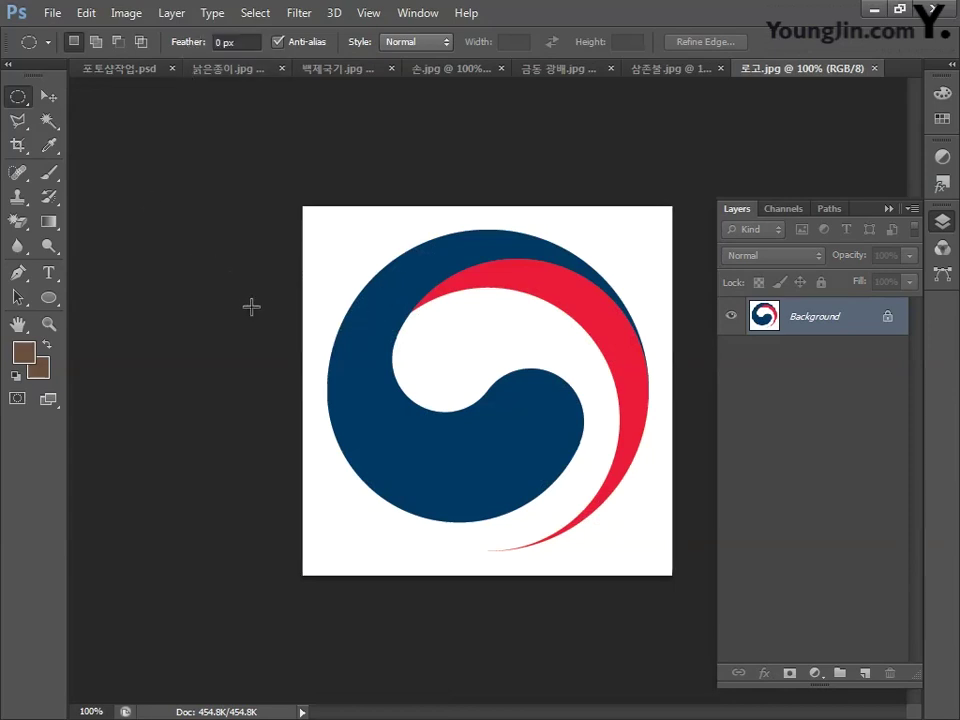
pyautogui.moveTo(321, 265); pyautogui.dragTo(667, 566)
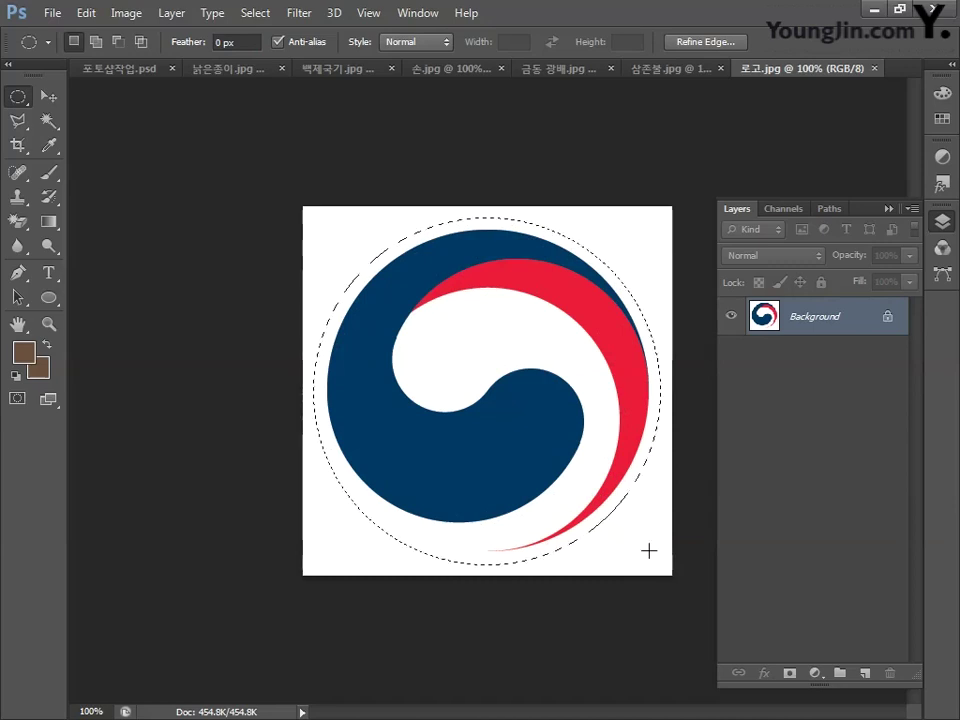
pyautogui.click(110, 69)
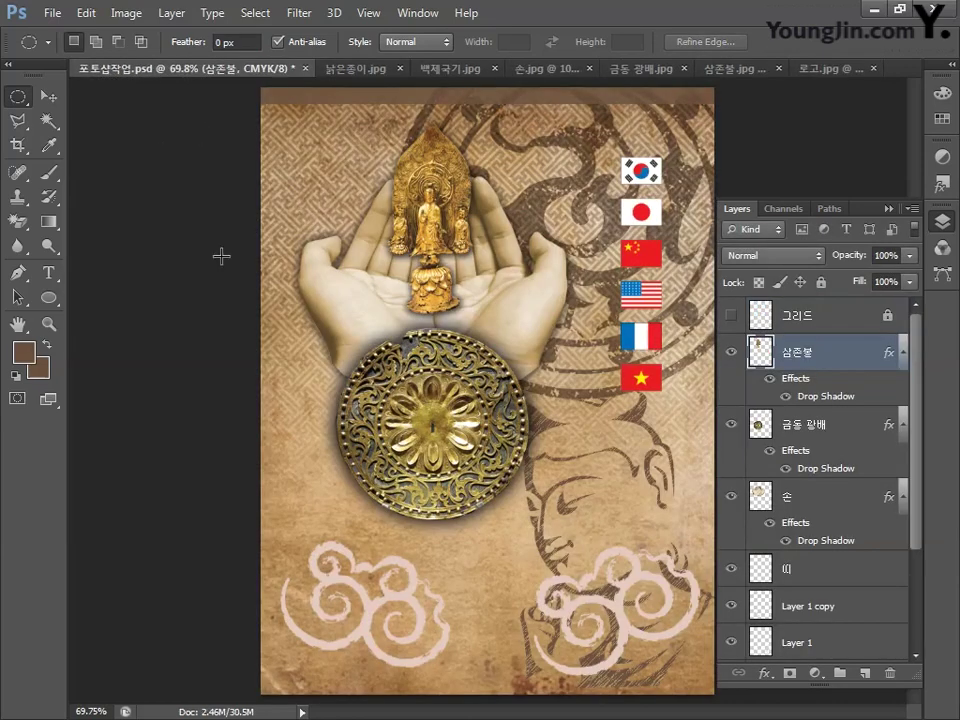
pyautogui.hotkey('ctrl', 'v')
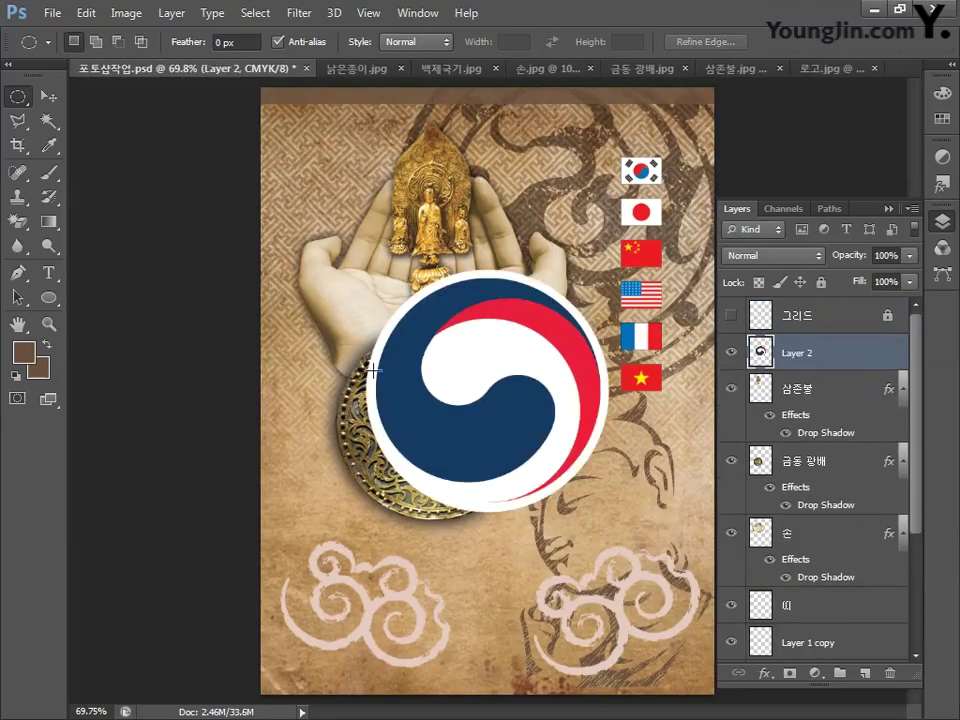
# Scale the logo down to a small emblem and position it near the page's upper-left corner, nudging it slightly left
pyautogui.hotkey('ctrl', 't')
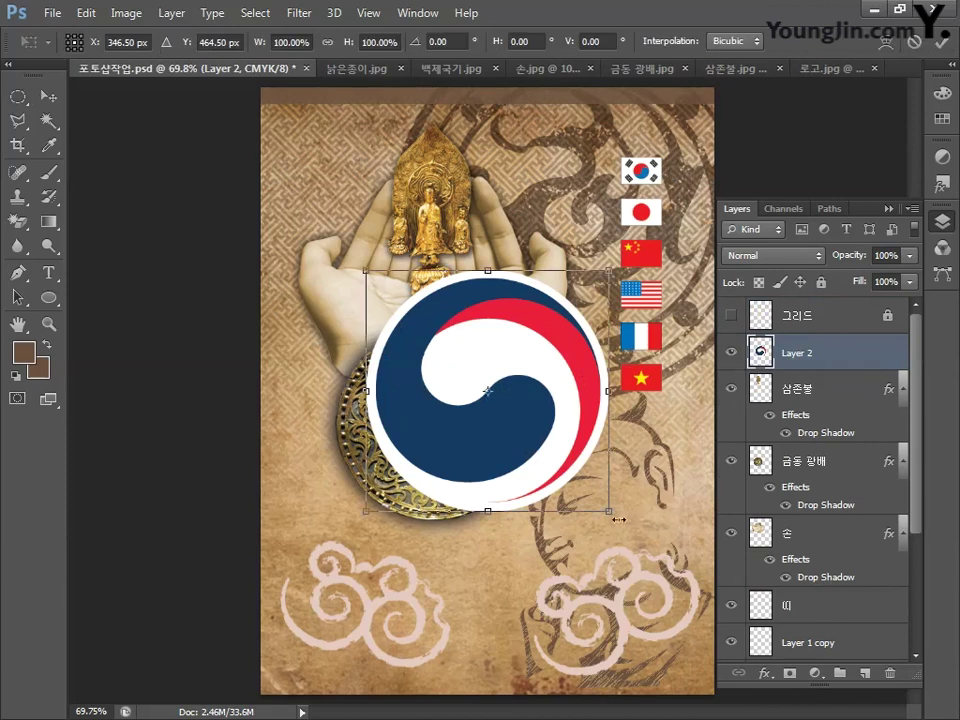
pyautogui.moveTo(598, 499); pyautogui.dragTo(320, 152)
pyautogui.press('Return')
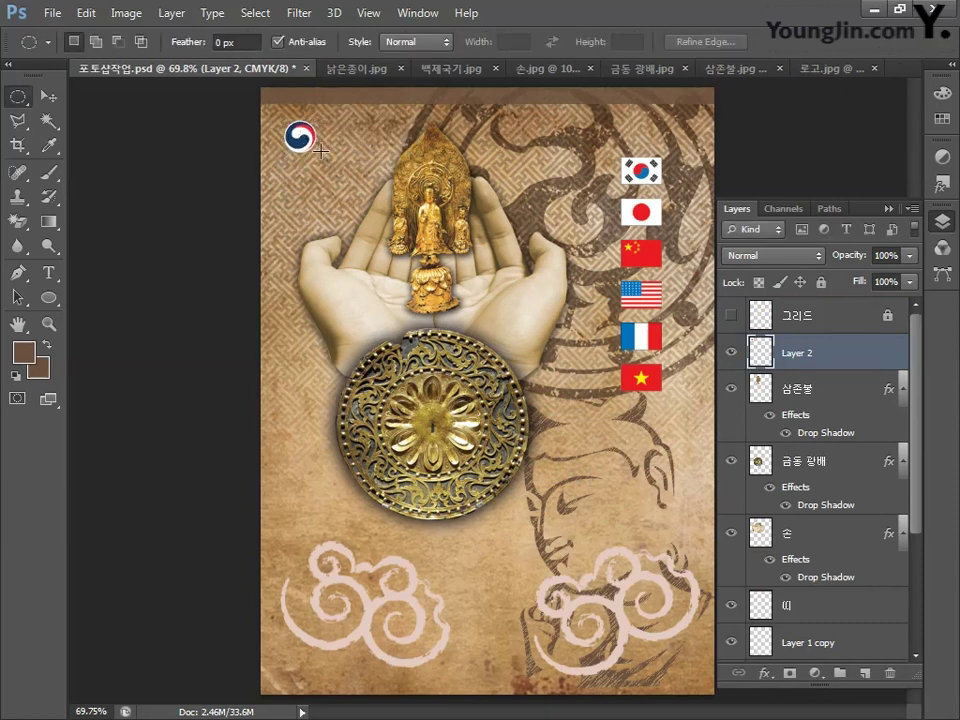
pyautogui.press('v')
pyautogui.press('Left')
pyautogui.press('Left')
pyautogui.press('Left')
pyautogui.press('Left')
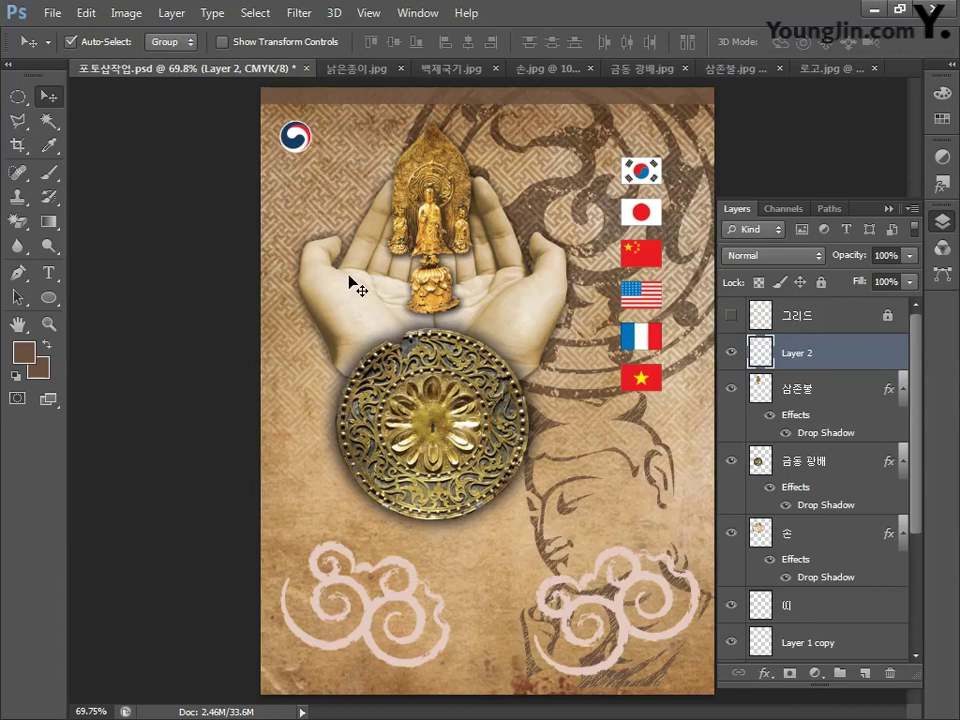
# Add the horizontal title text 백제유물대전 below the gilt-bronze disc, starting above the left cloud
pyautogui.click(48, 272)
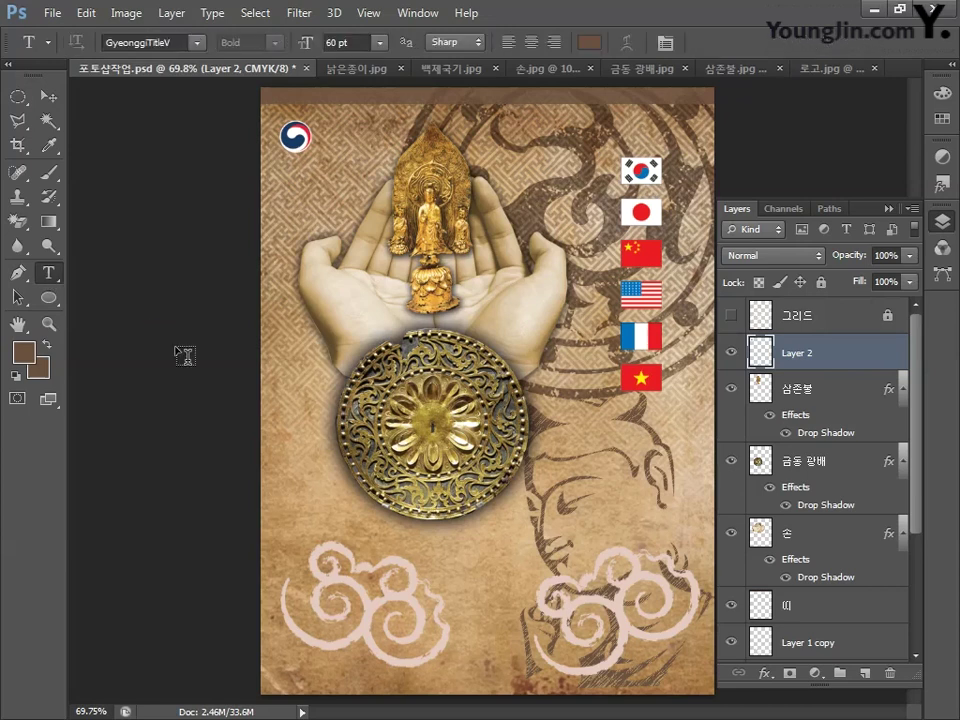
pyautogui.click(319, 550)
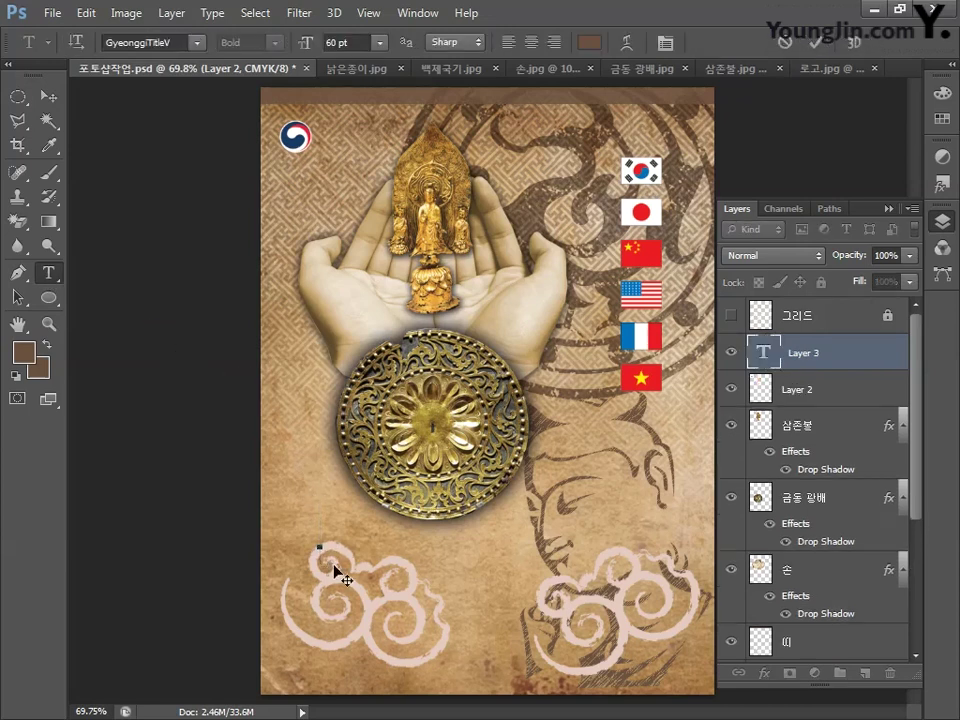
pyautogui.write('백제유')
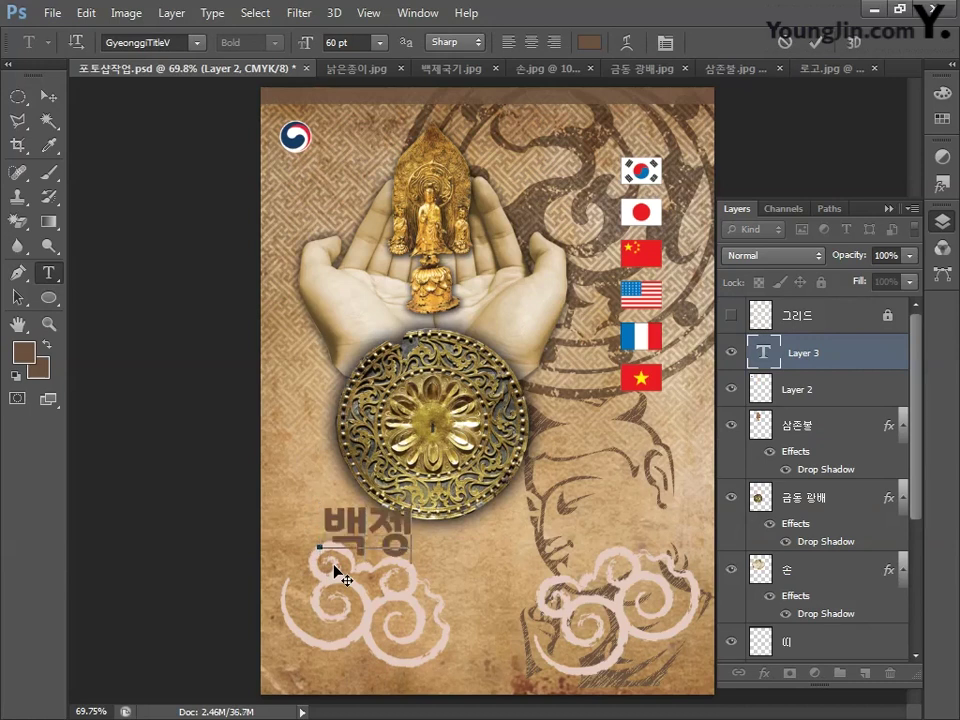
pyautogui.write('물대전')
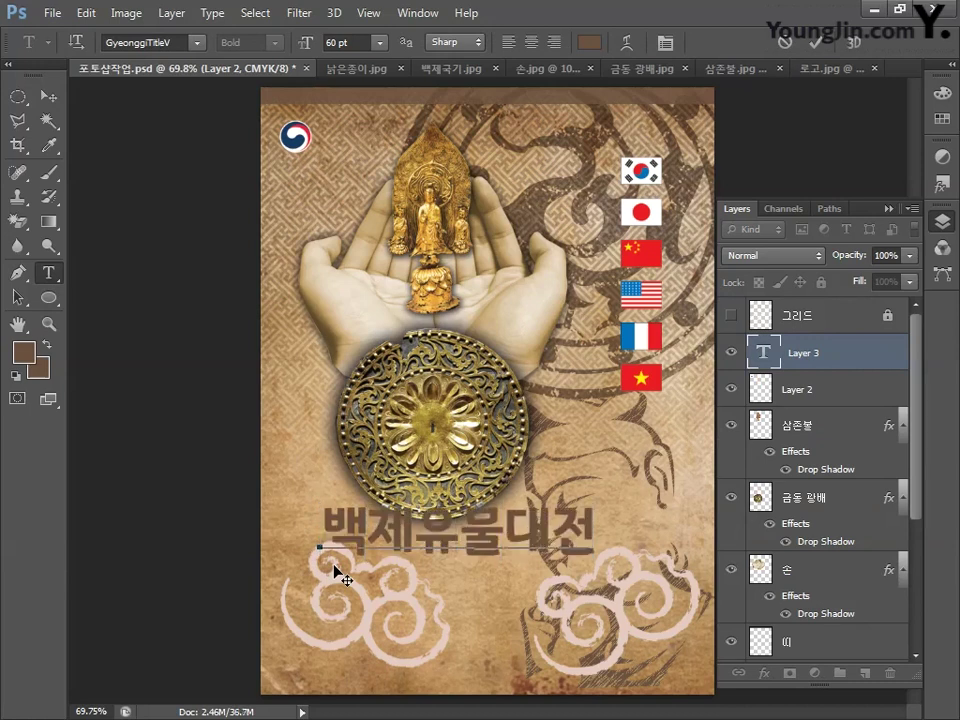
pyautogui.click(60, 101)
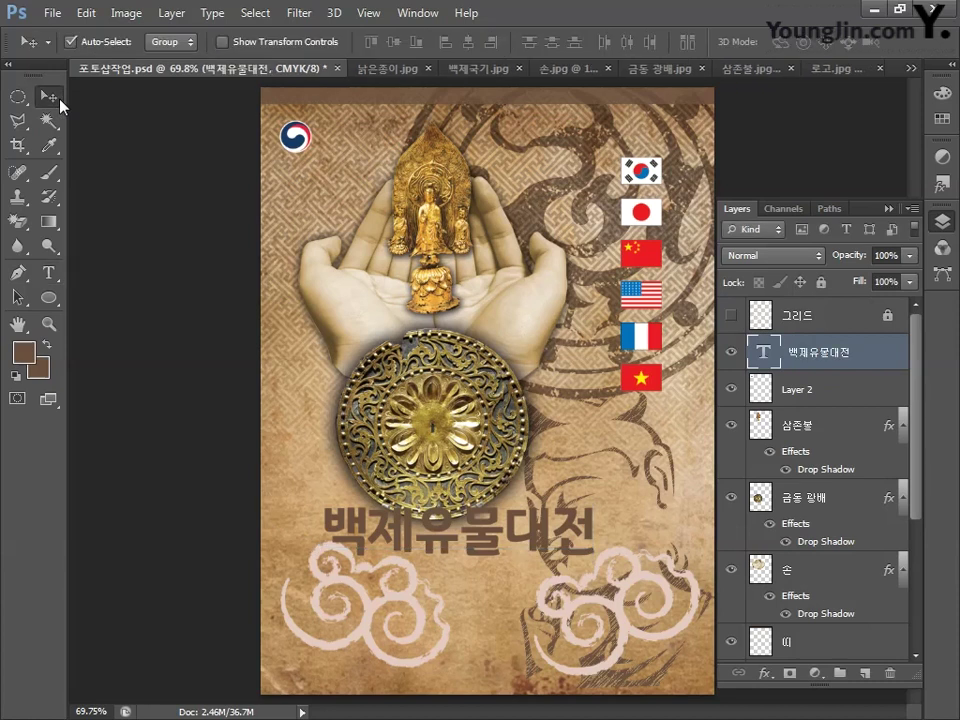
# Show the Character settings as a floating panel beside the artwork
pyautogui.click(400, 14)
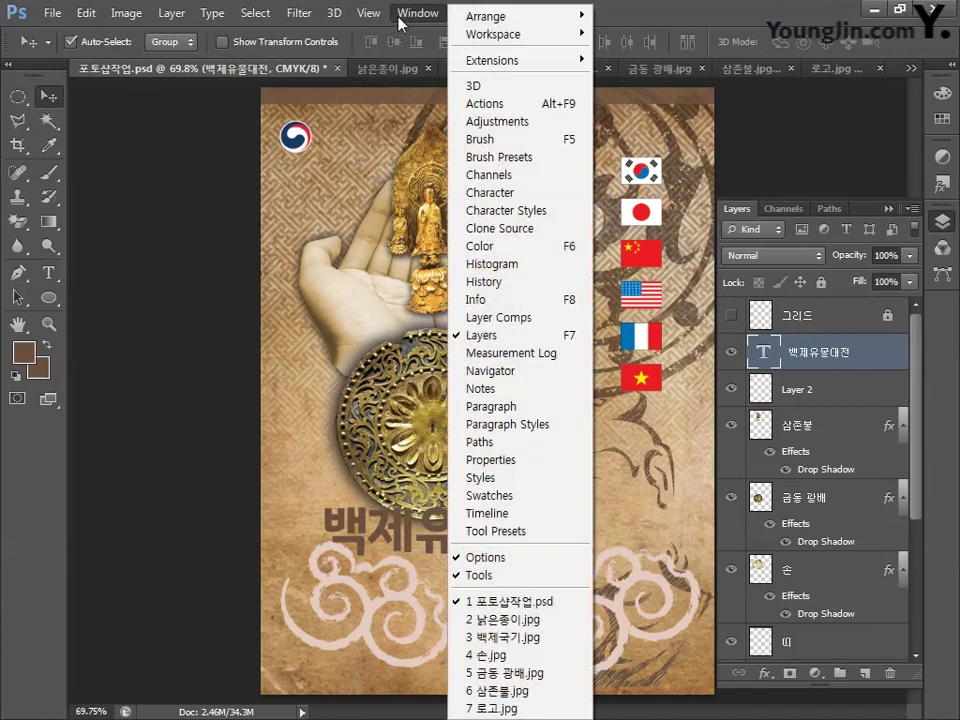
pyautogui.click(480, 192)
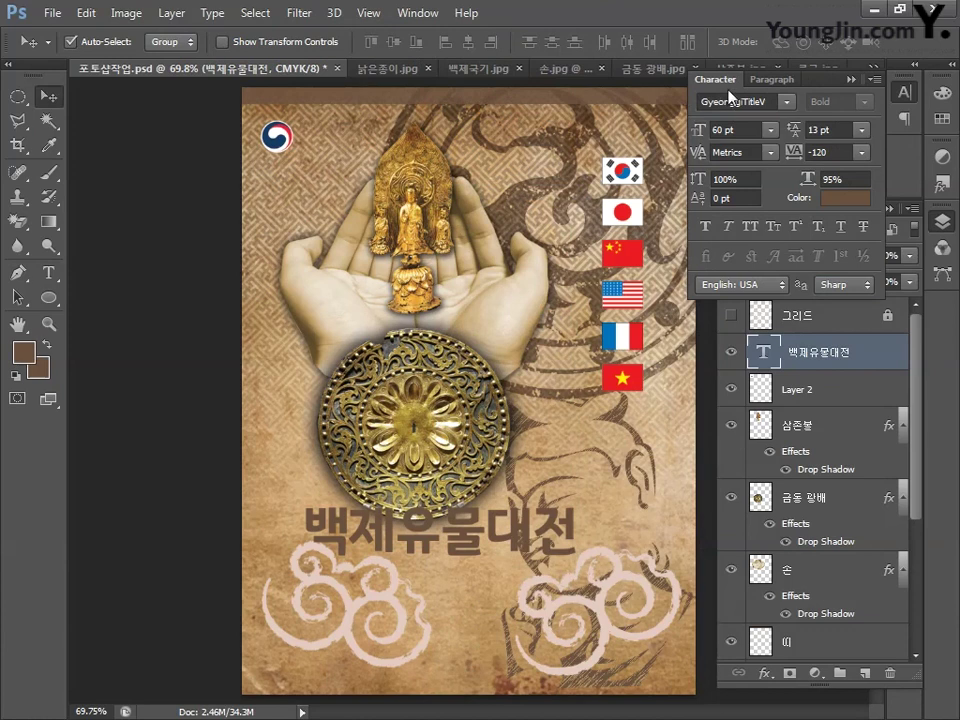
pyautogui.moveTo(903, 88); pyautogui.dragTo(251, 411)
pyautogui.click(255, 411)
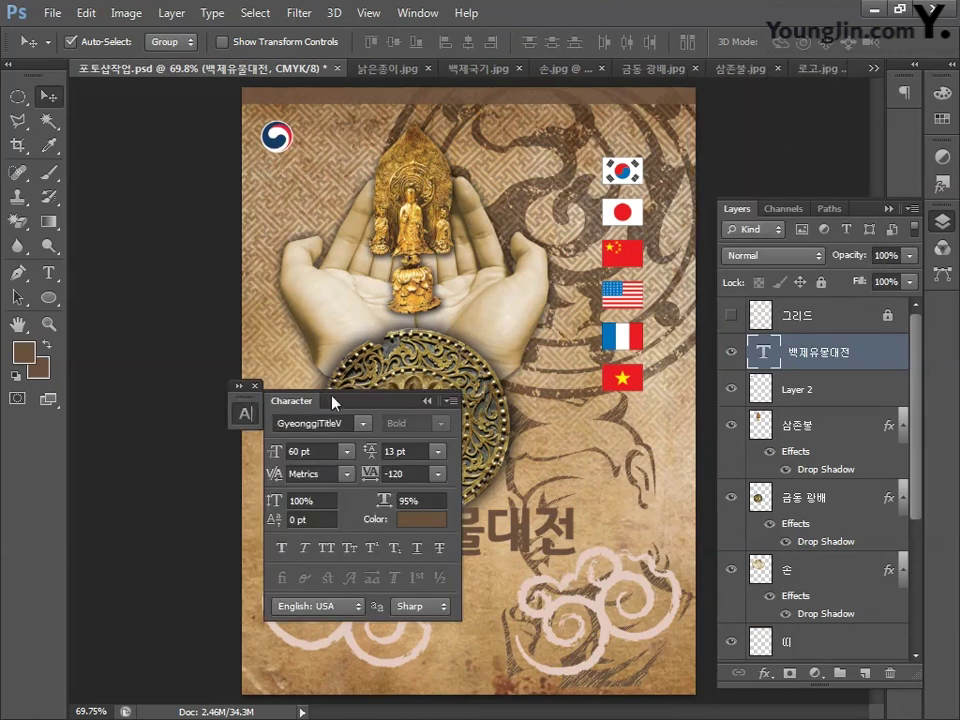
pyautogui.moveTo(334, 401); pyautogui.dragTo(190, 453)
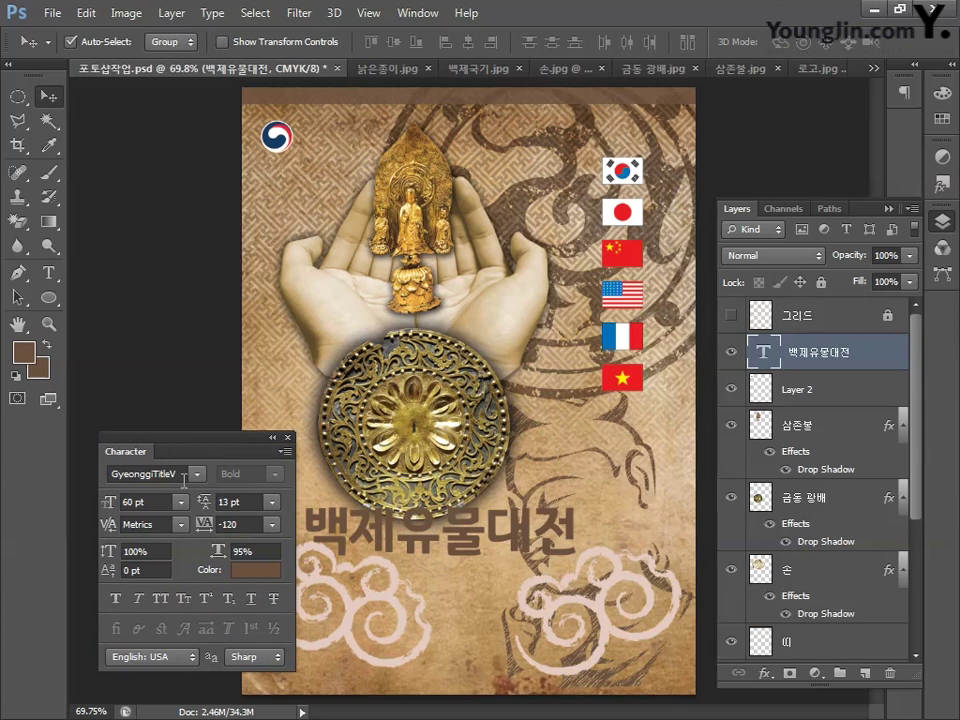
# Set the 백제유물대전 title's font size to 78 pt and move it down over the tops of the clouds
pyautogui.click(135, 502)
pyautogui.write('80')
pyautogui.press('Return')
pyautogui.moveTo(190, 451); pyautogui.dragTo(180, 182)
pyautogui.click(140, 237)
pyautogui.write('78')
pyautogui.press('Return')
pyautogui.moveTo(452, 550); pyautogui.dragTo(444, 588)
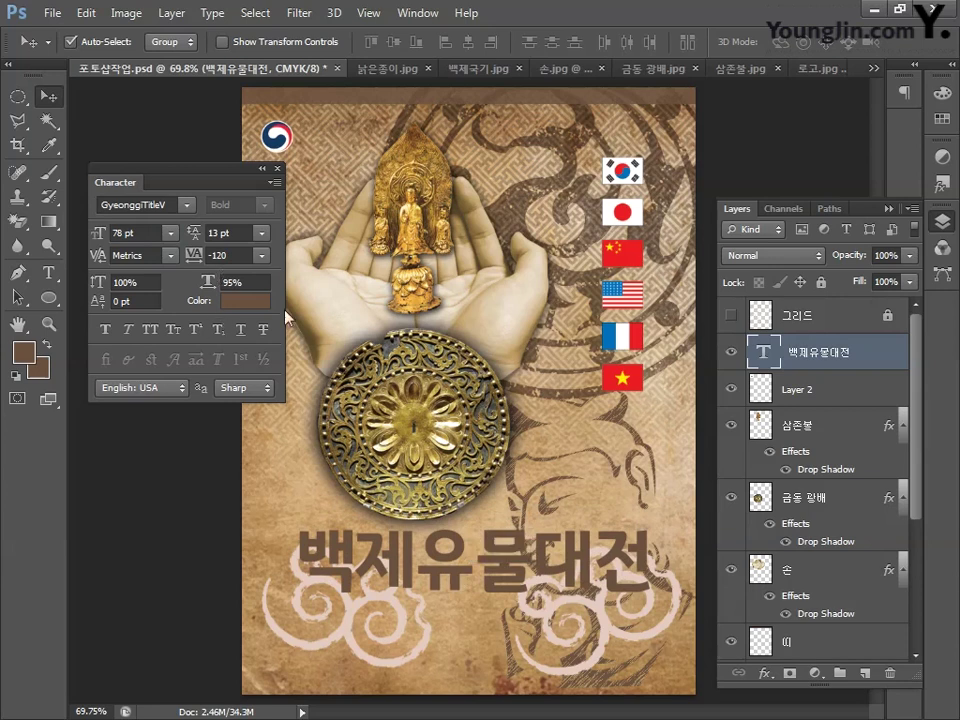
# Change the title's text color to yellow with C 0, M 10, Y 100, K 0
pyautogui.click(245, 300)
pyautogui.click(692, 588)
pyautogui.doubleClick(692, 588)
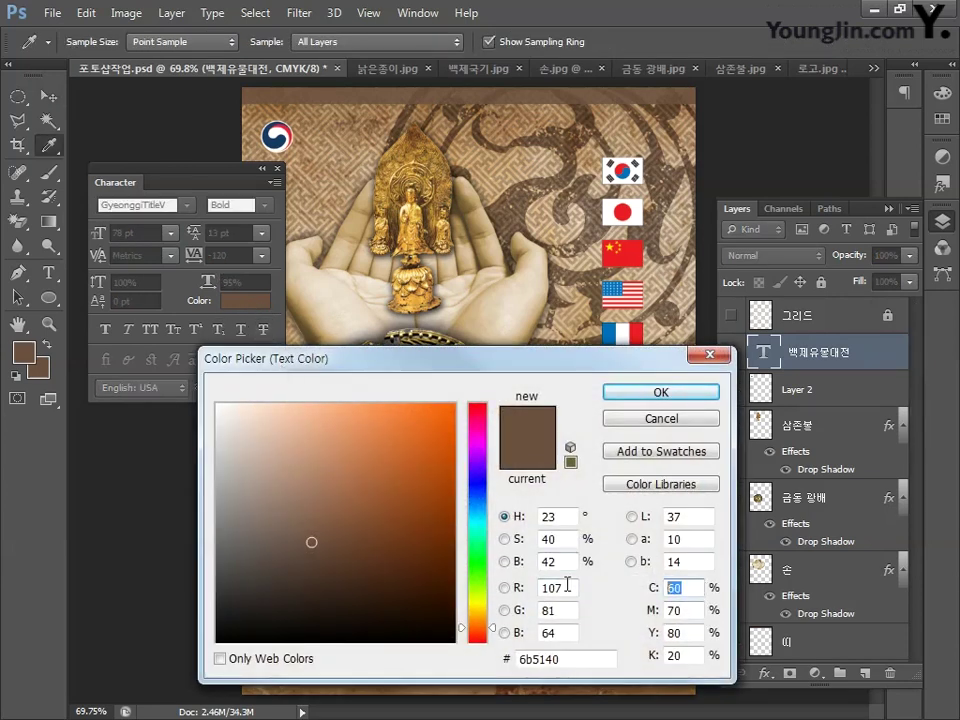
pyautogui.write('0')
pyautogui.press('Tab')
pyautogui.write('10')
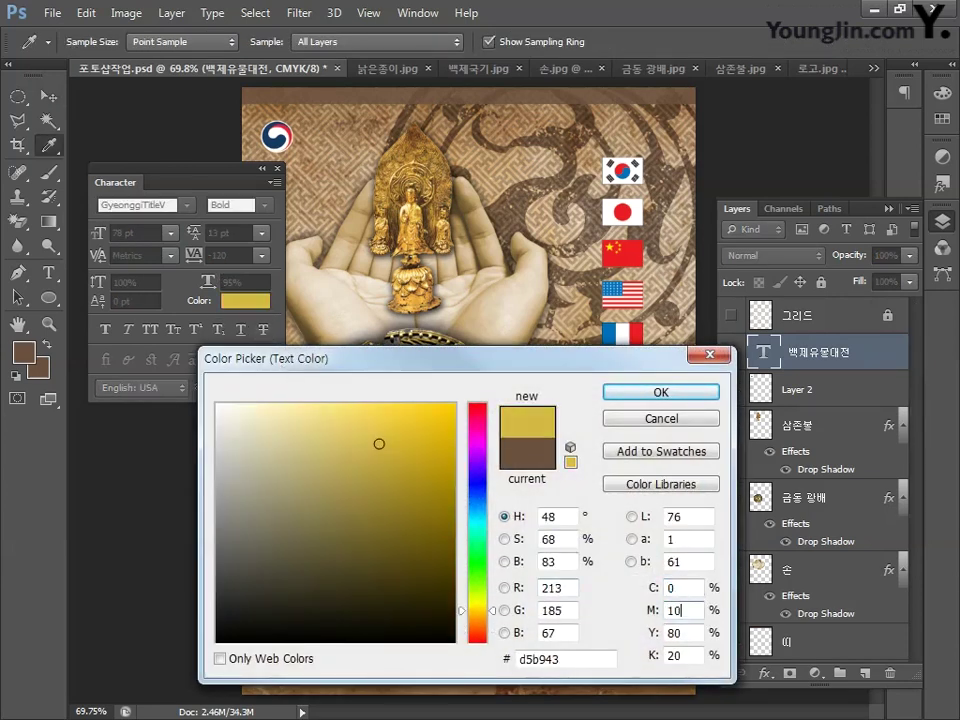
pyautogui.press('Tab')
pyautogui.write('100')
pyautogui.press('Tab')
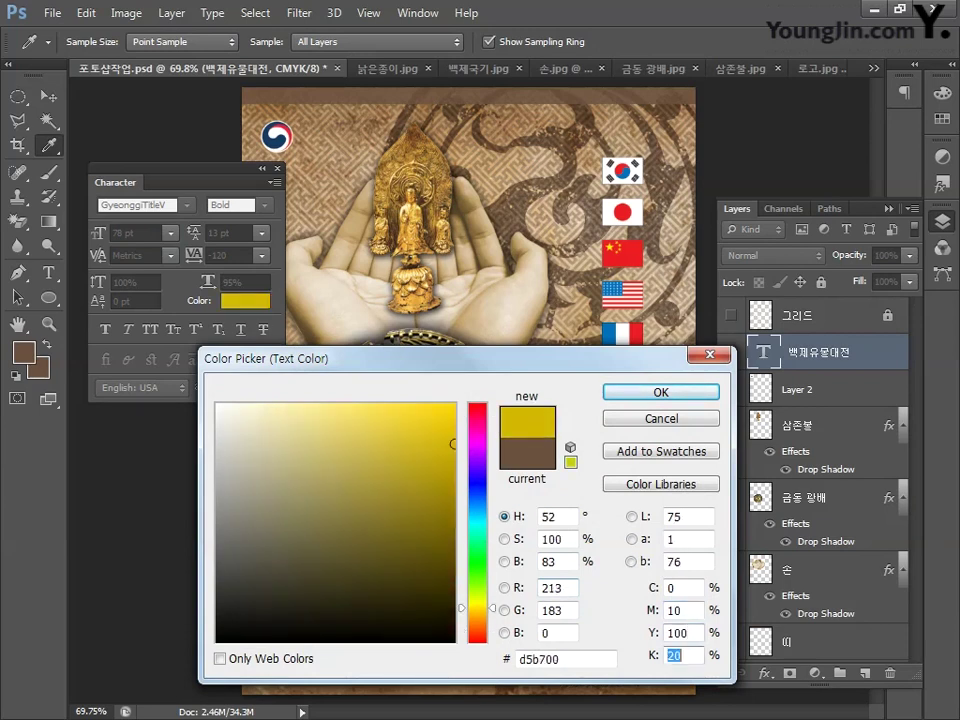
pyautogui.write('0')
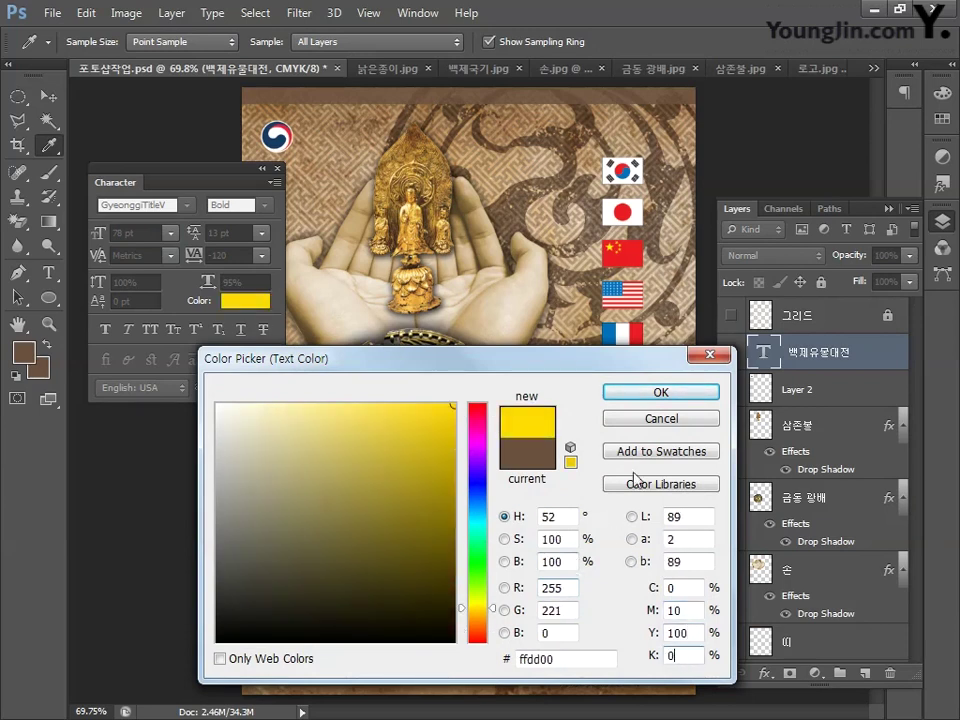
pyautogui.click(640, 393)
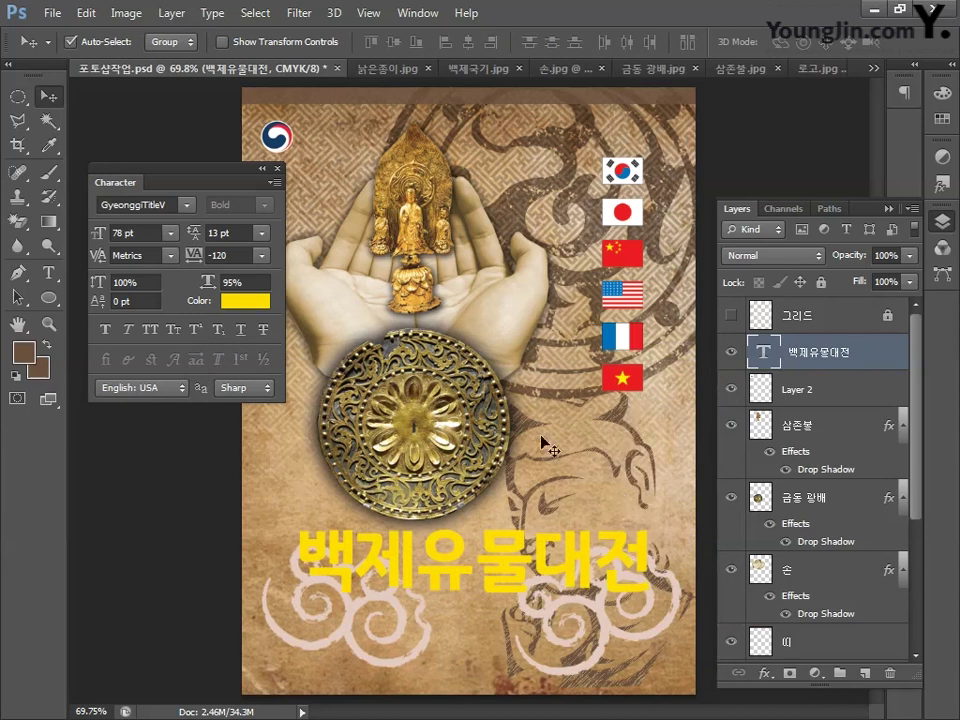
# Rasterize the 백제유물대전 type layer
pyautogui.click(172, 14)
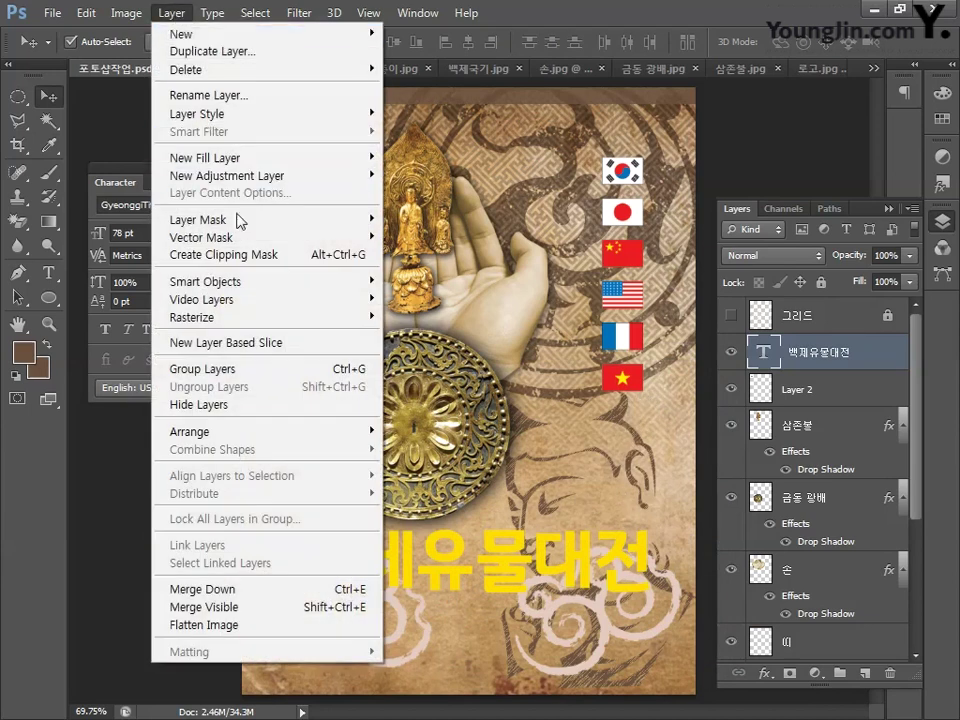
pyautogui.moveTo(245, 320)
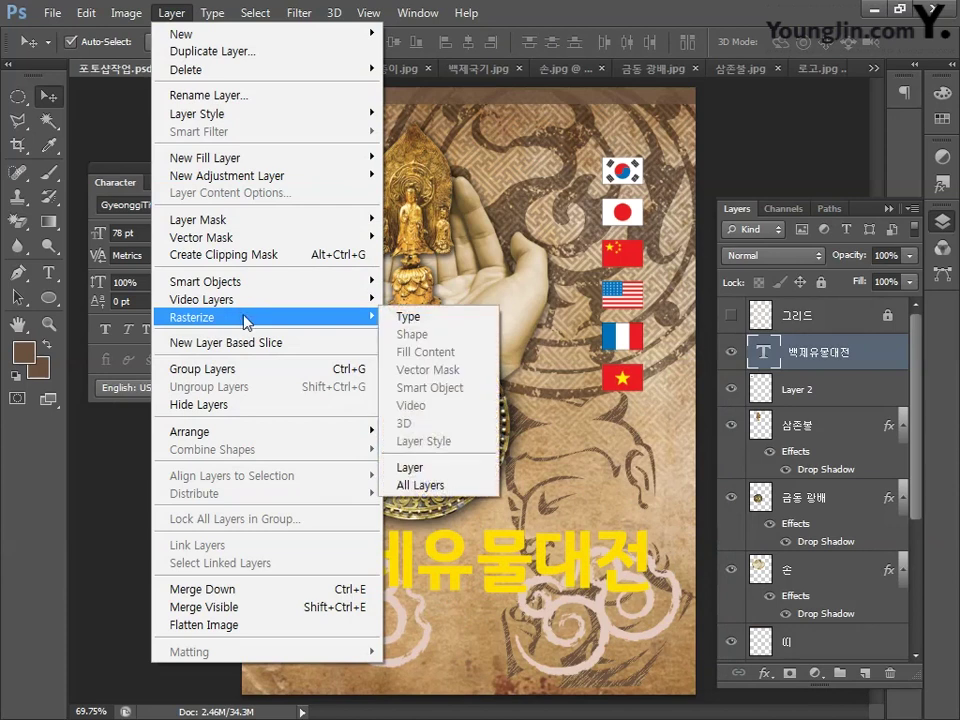
pyautogui.click(408, 317)
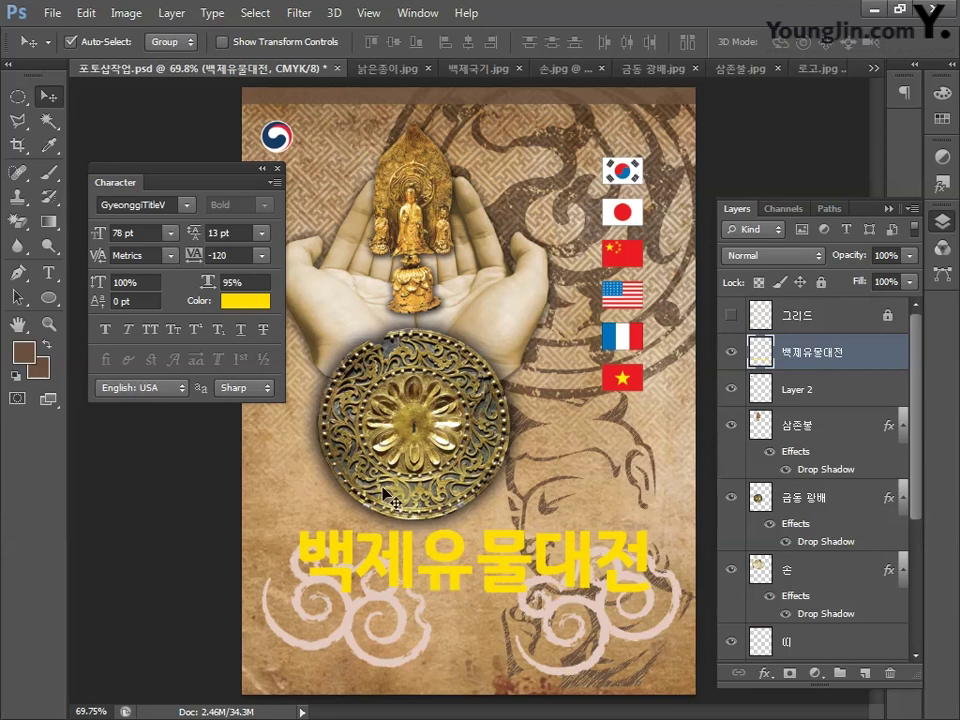
# Convert the document to RGB Color mode without flattening its layers
pyautogui.click(119, 20)
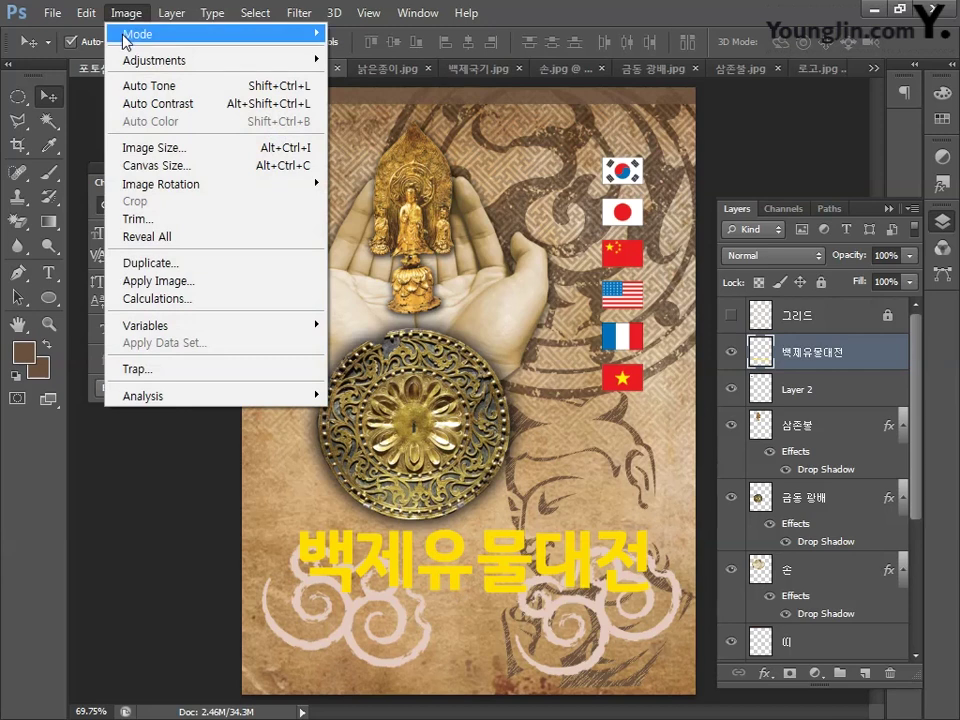
pyautogui.moveTo(130, 34)
pyautogui.click(383, 106)
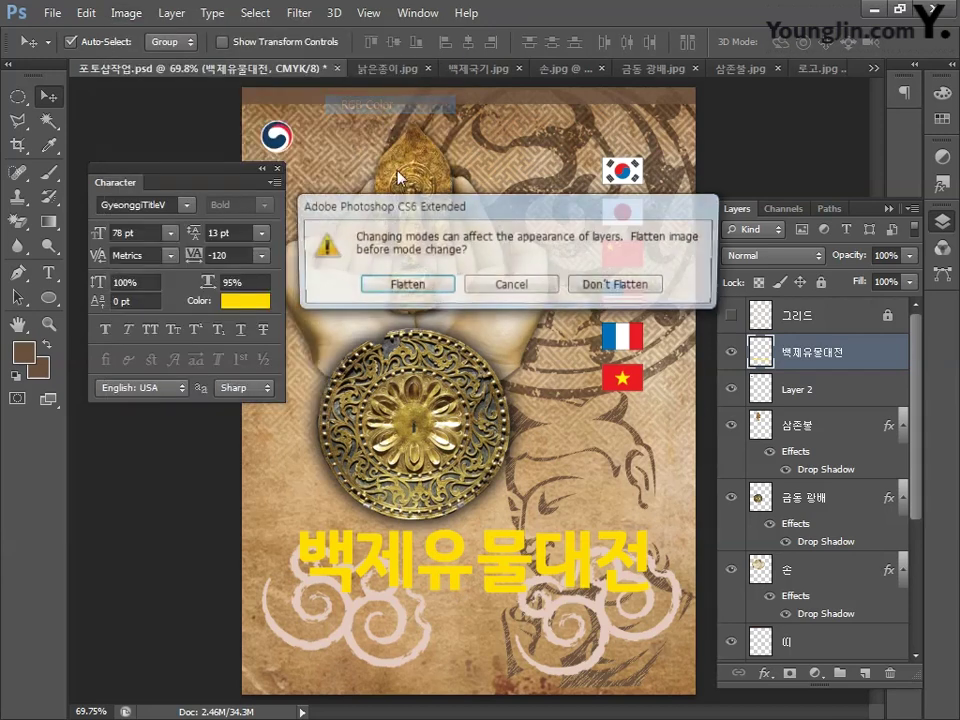
pyautogui.click(616, 284)
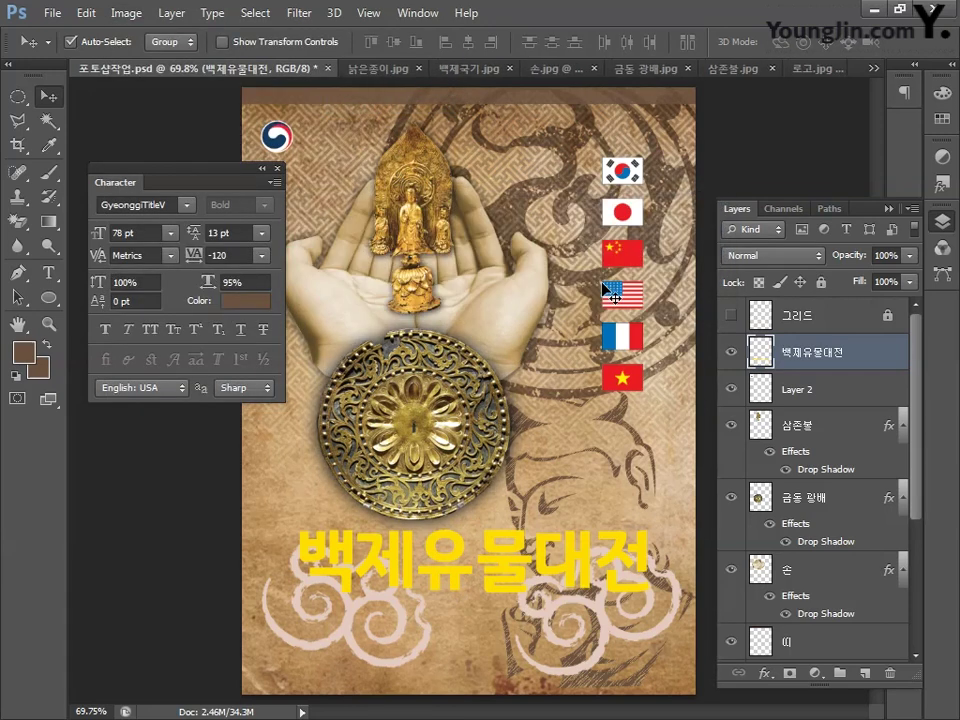
# Apply the Craquelure texture filter to the 백제유물대전 title with Crack Spacing 15, Crack Depth 6 and Crack Brightness 9
pyautogui.click(298, 13)
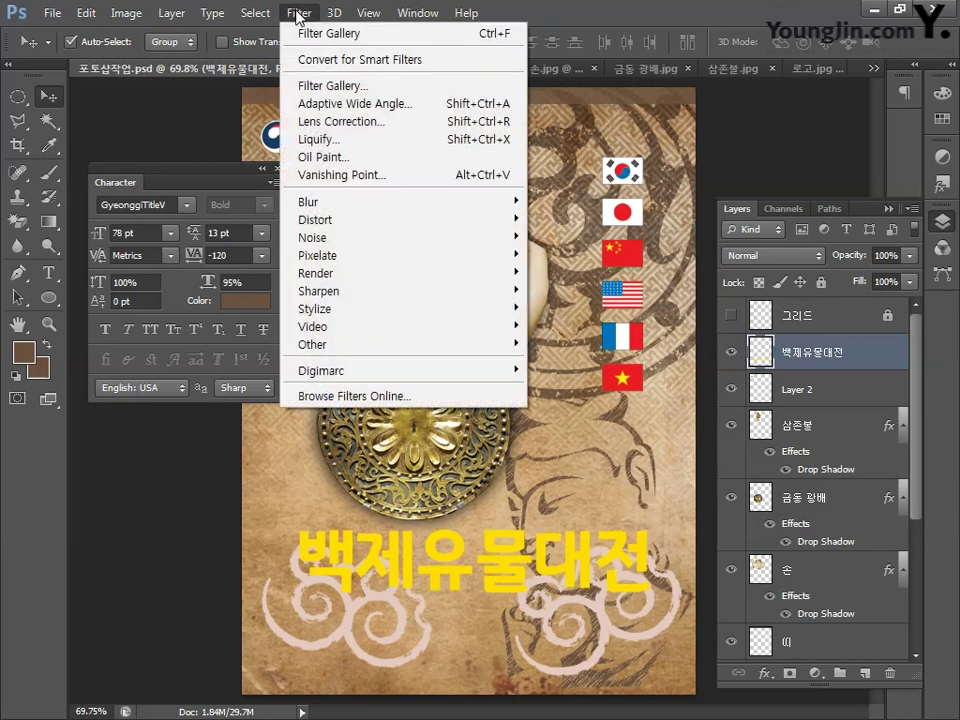
pyautogui.click(320, 86)
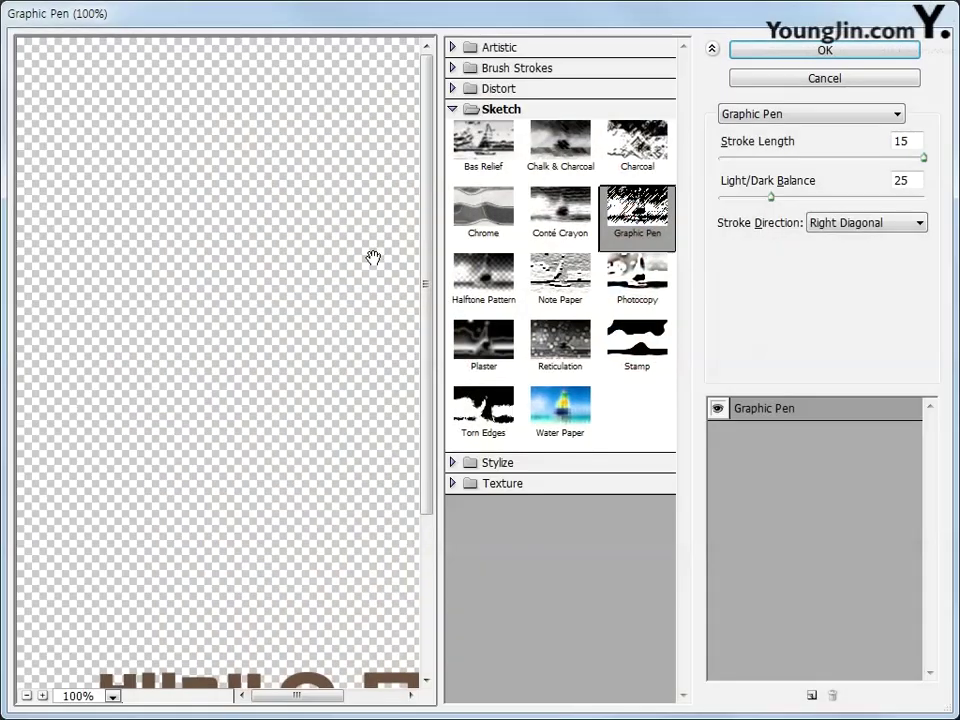
pyautogui.click(452, 483)
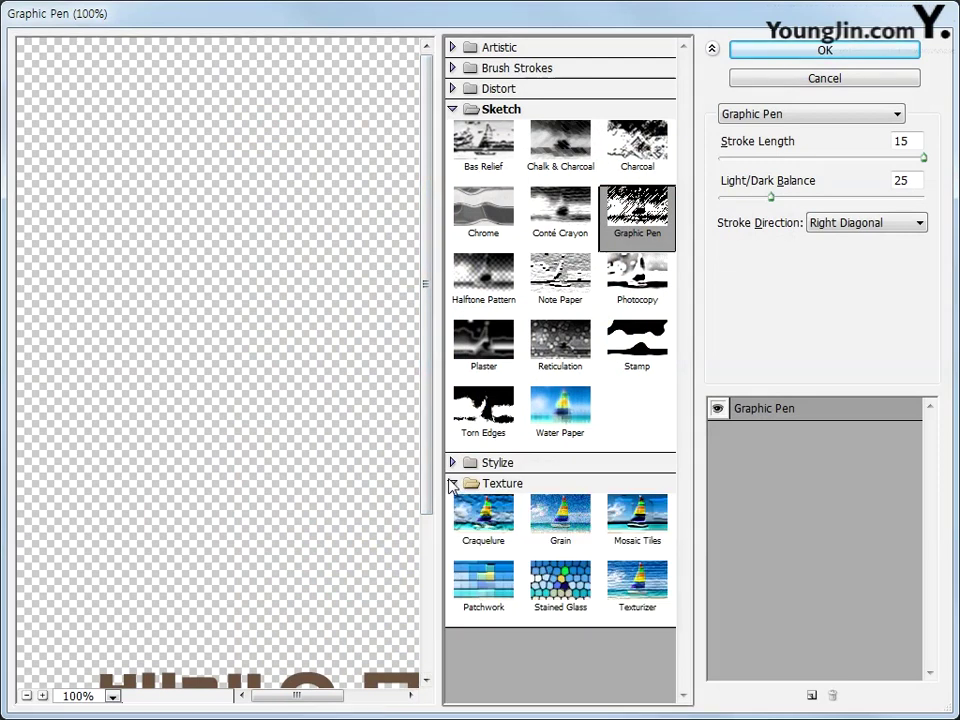
pyautogui.click(488, 524)
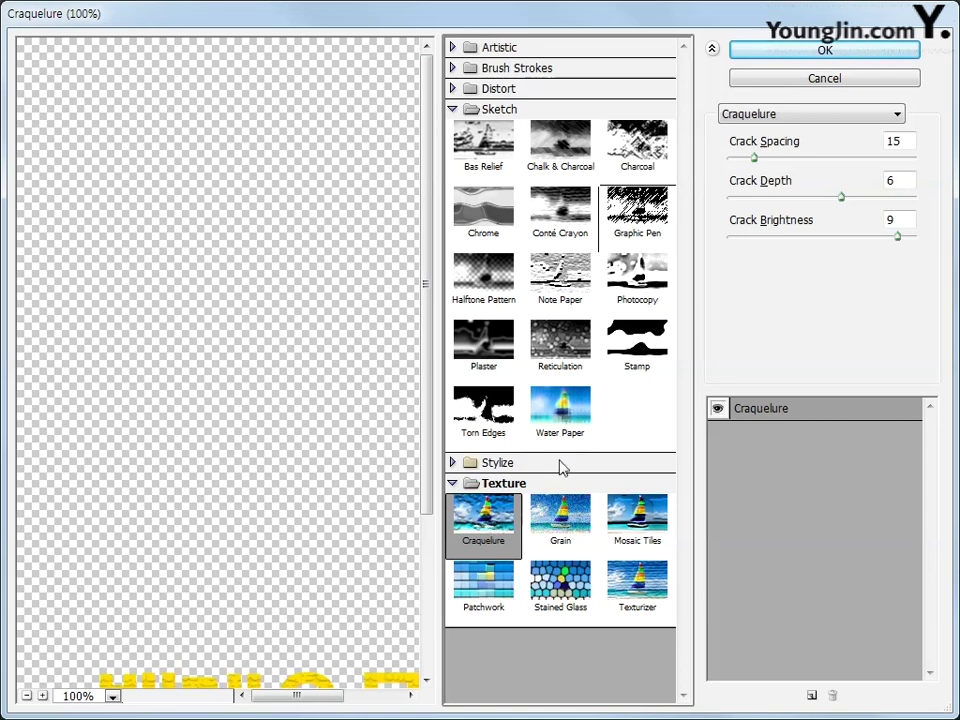
pyautogui.doubleClick(908, 141)
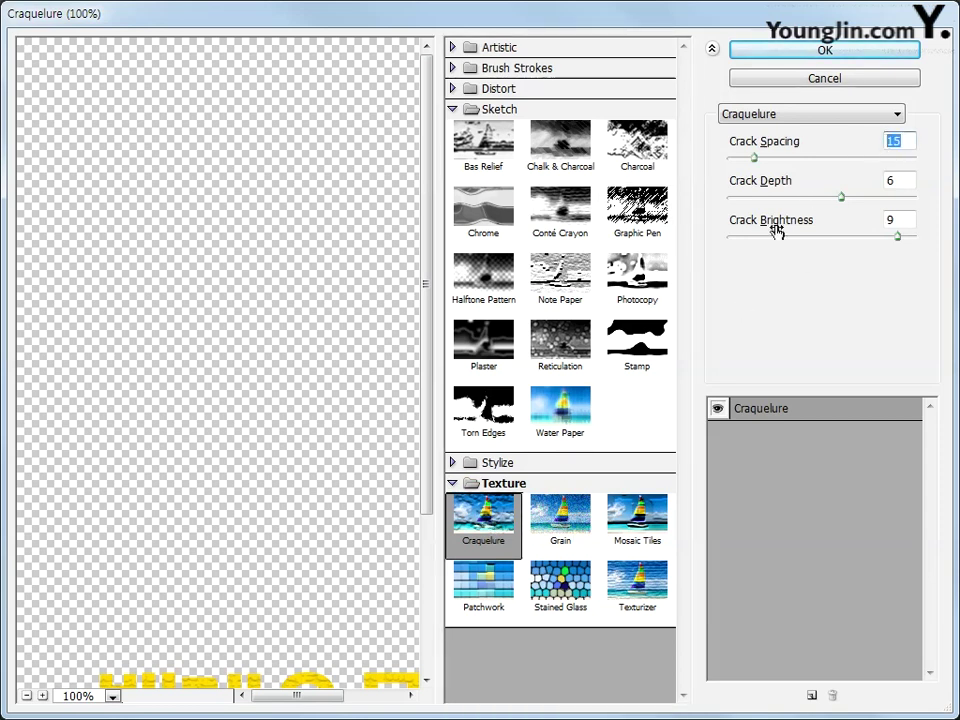
pyautogui.write('15')
pyautogui.press('Tab')
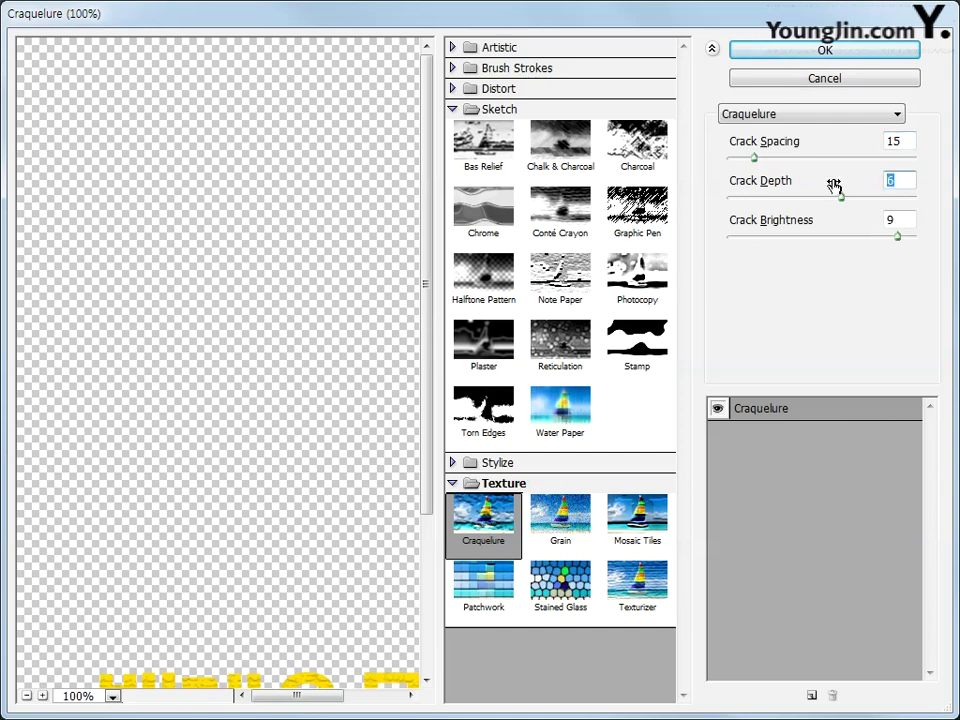
pyautogui.press('Tab')
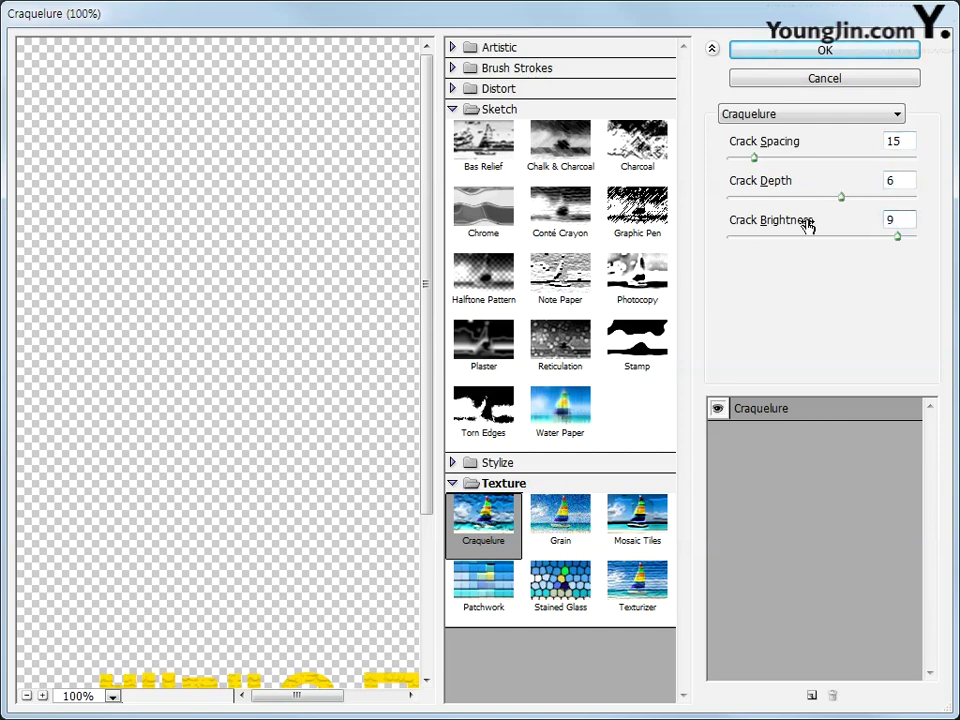
pyautogui.click(810, 53)
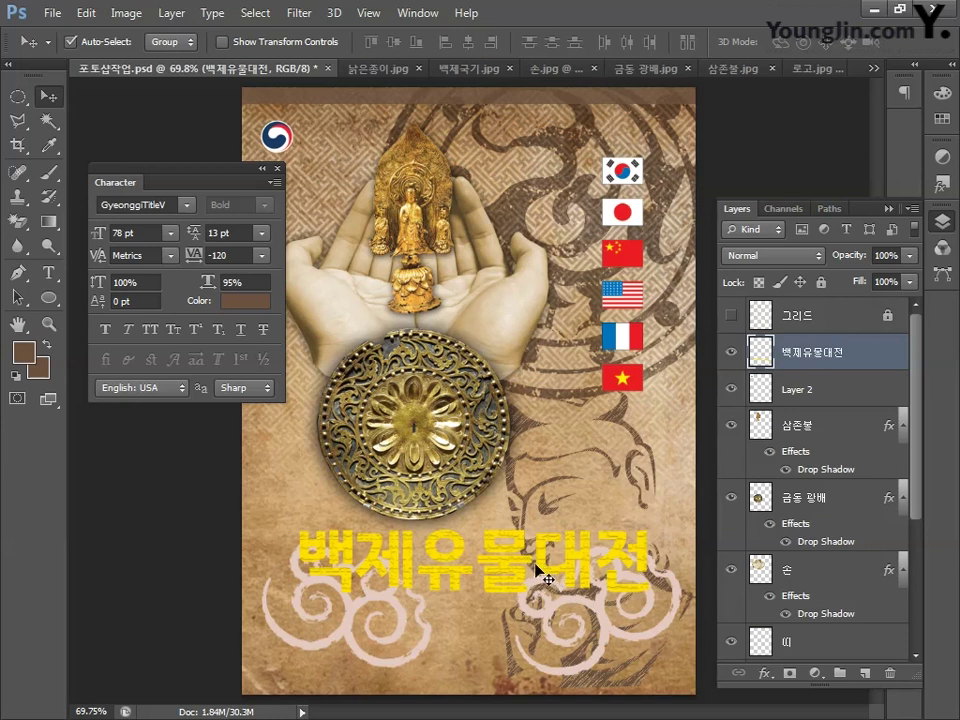
# Add a drop shadow to the 백제유물대전 layer with Opacity 60%, Distance 6 px, Spread 9% and Size 6 px
pyautogui.doubleClick(875, 357)
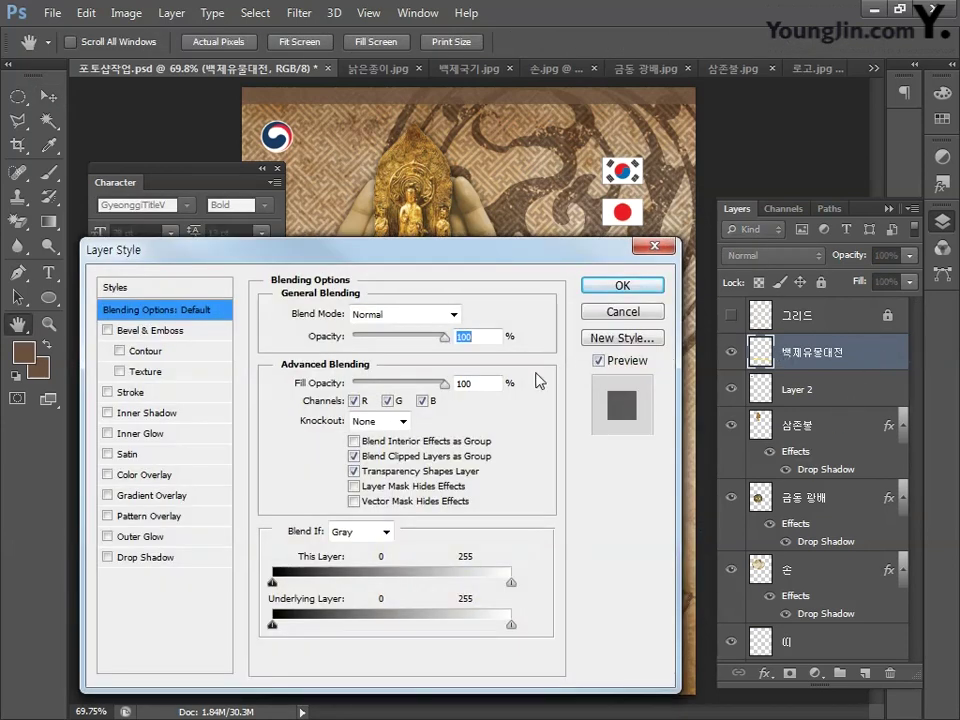
pyautogui.click(139, 558)
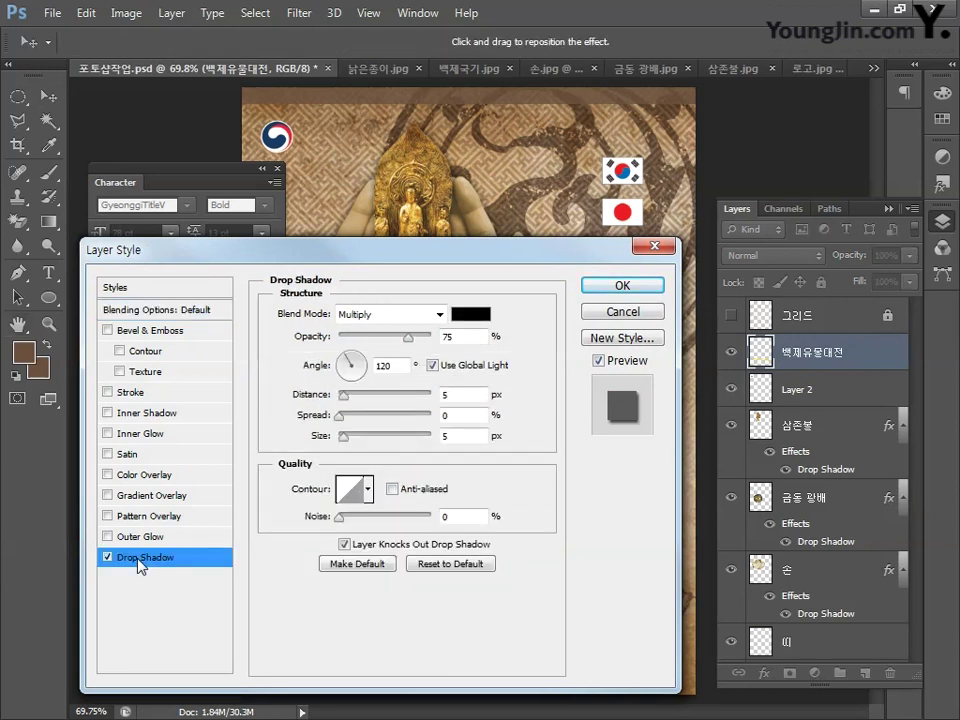
pyautogui.click(397, 338)
pyautogui.moveTo(397, 338); pyautogui.dragTo(393, 337)
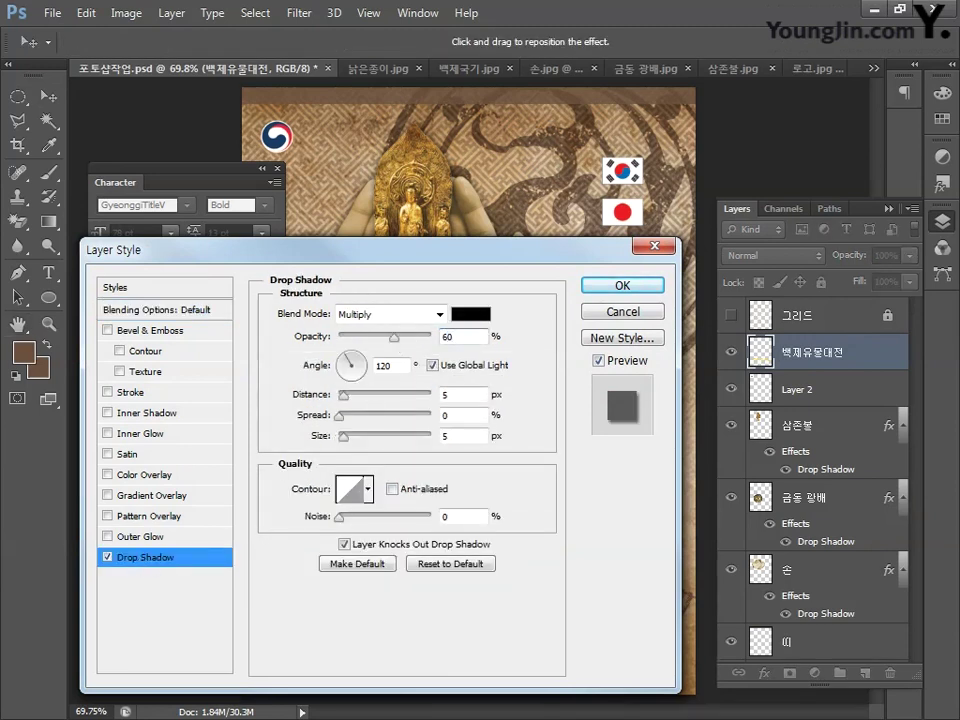
pyautogui.click(403, 399)
pyautogui.write('6')
pyautogui.press('Tab')
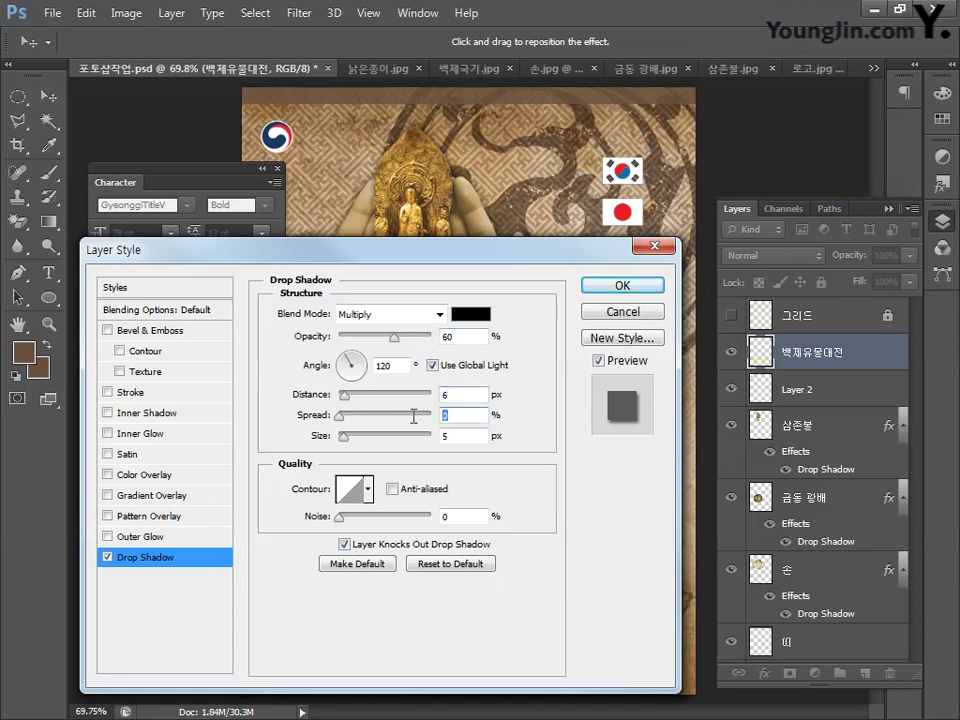
pyautogui.write('9')
pyautogui.press('Tab')
pyautogui.write('6')
pyautogui.click(622, 286)
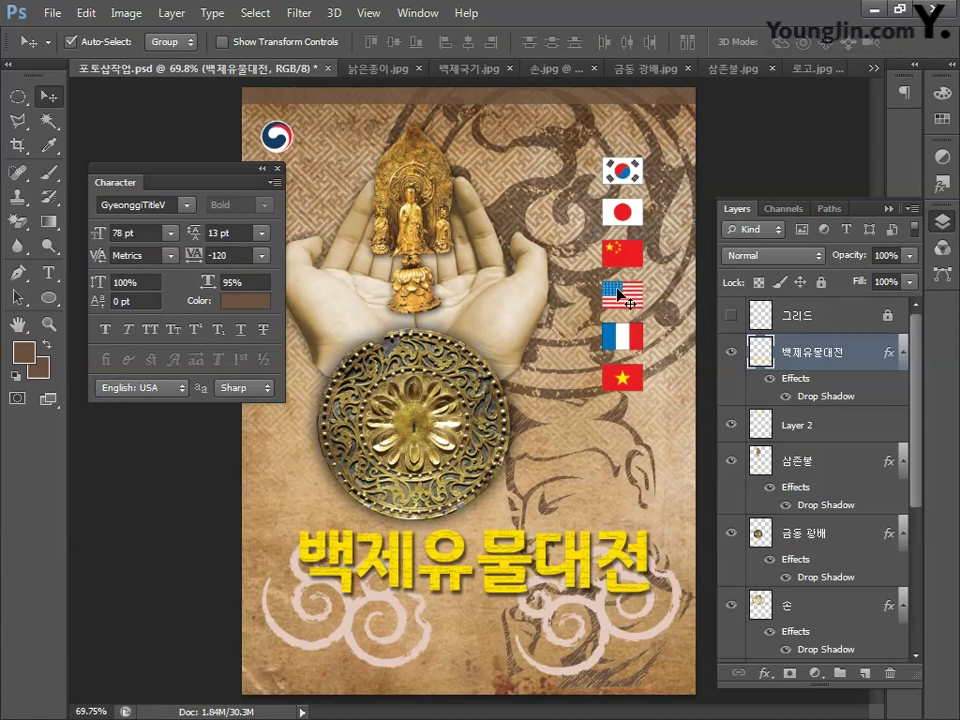
# Dismiss the character settings and check the poster layout against the 그리드 layer, leaving that layer hidden
pyautogui.click(277, 170)
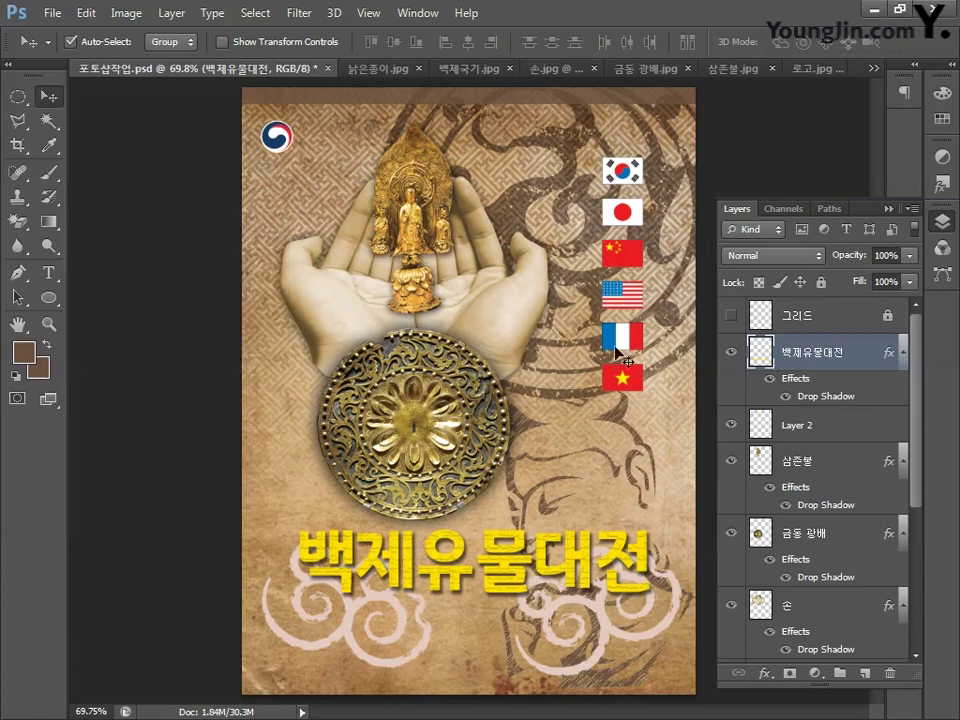
pyautogui.click(731, 316)
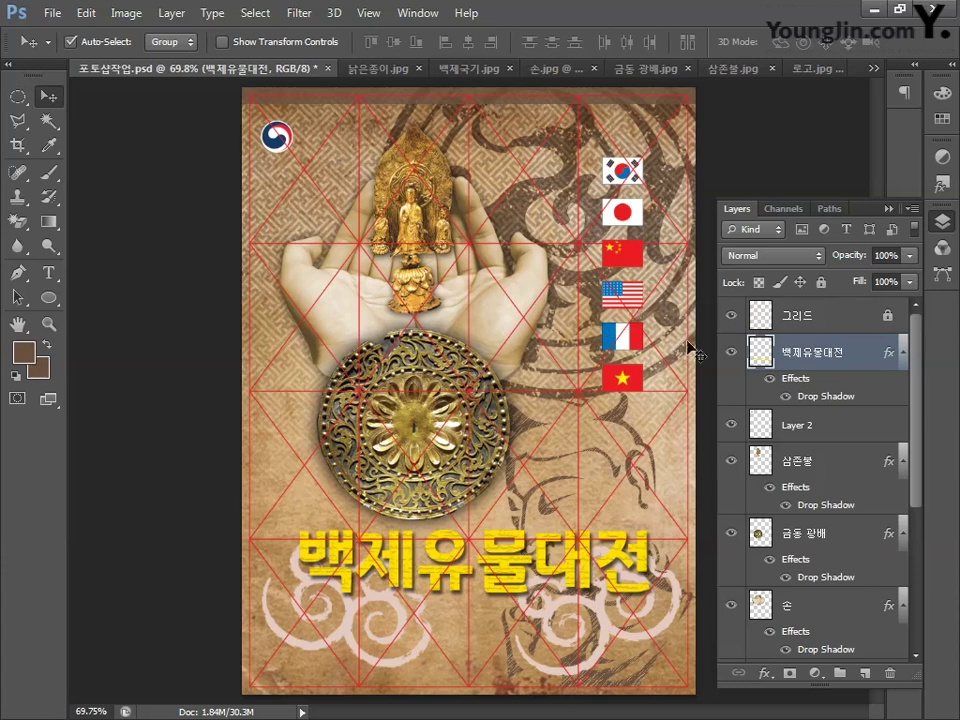
pyautogui.click(732, 316)
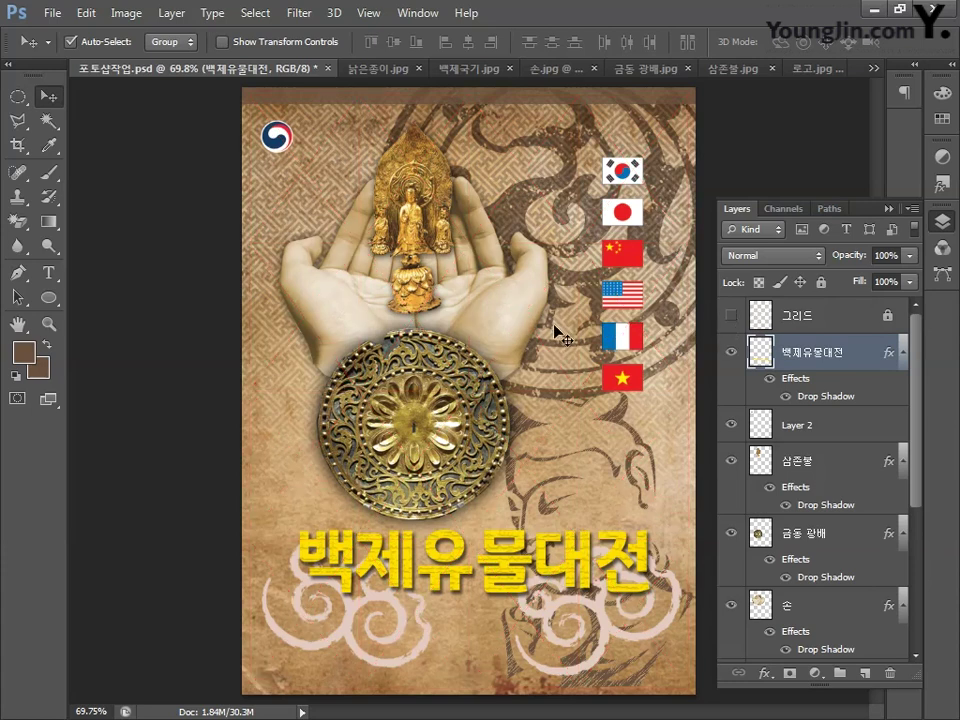
# Save a JPEG copy of the poster as 01 in the 작업 folder at quality 12 (Maximum), Baseline ("Standard")
pyautogui.click(54, 14)
pyautogui.click(114, 238)
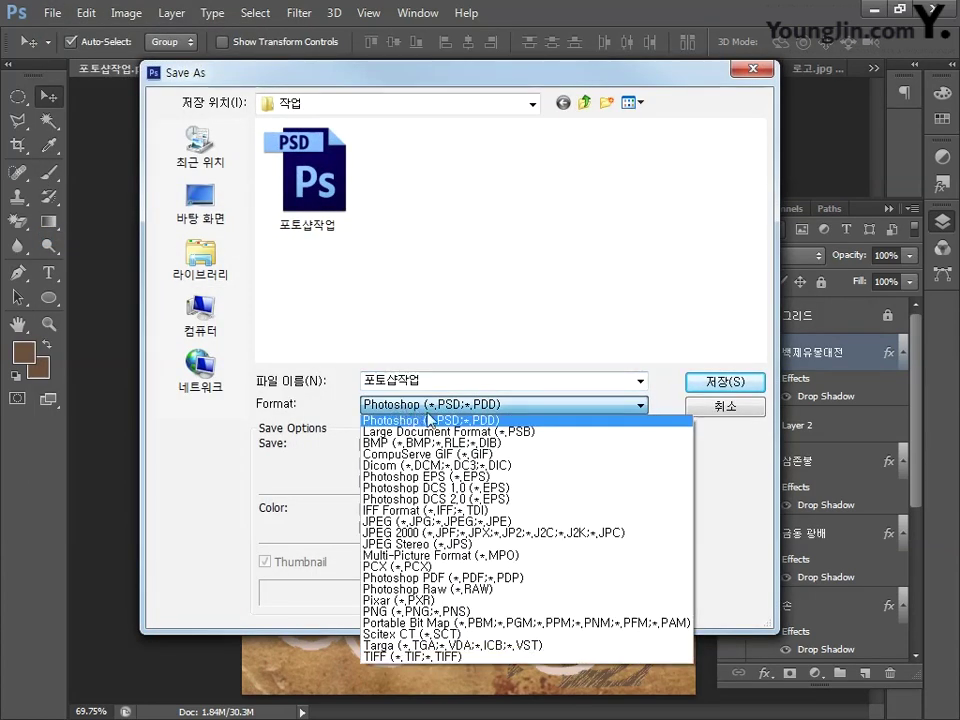
pyautogui.click(467, 522)
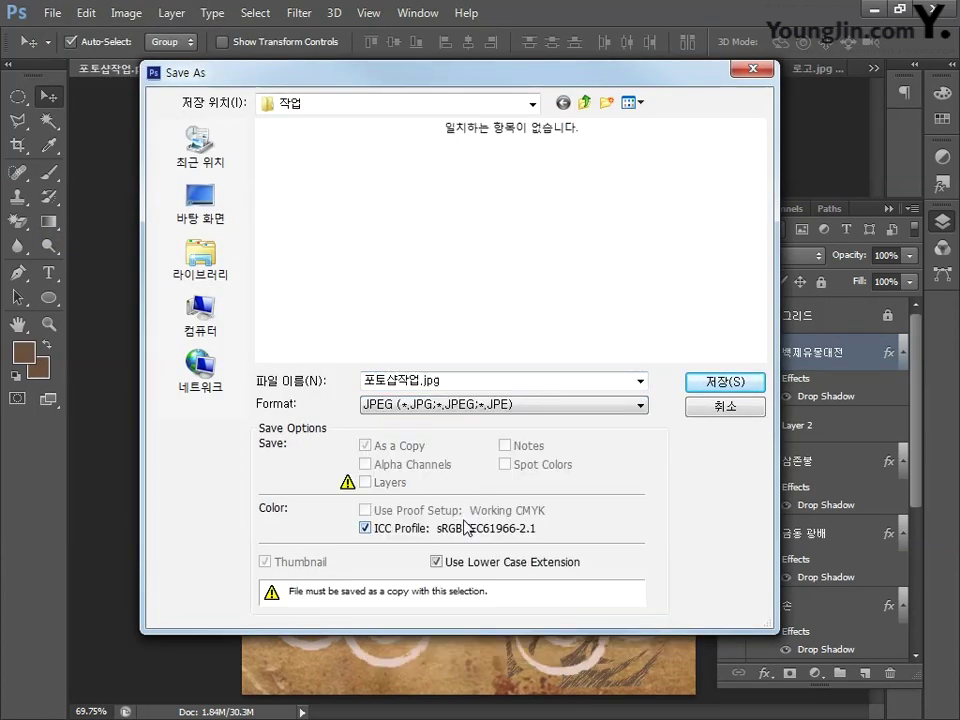
pyautogui.moveTo(440, 380); pyautogui.dragTo(366, 380)
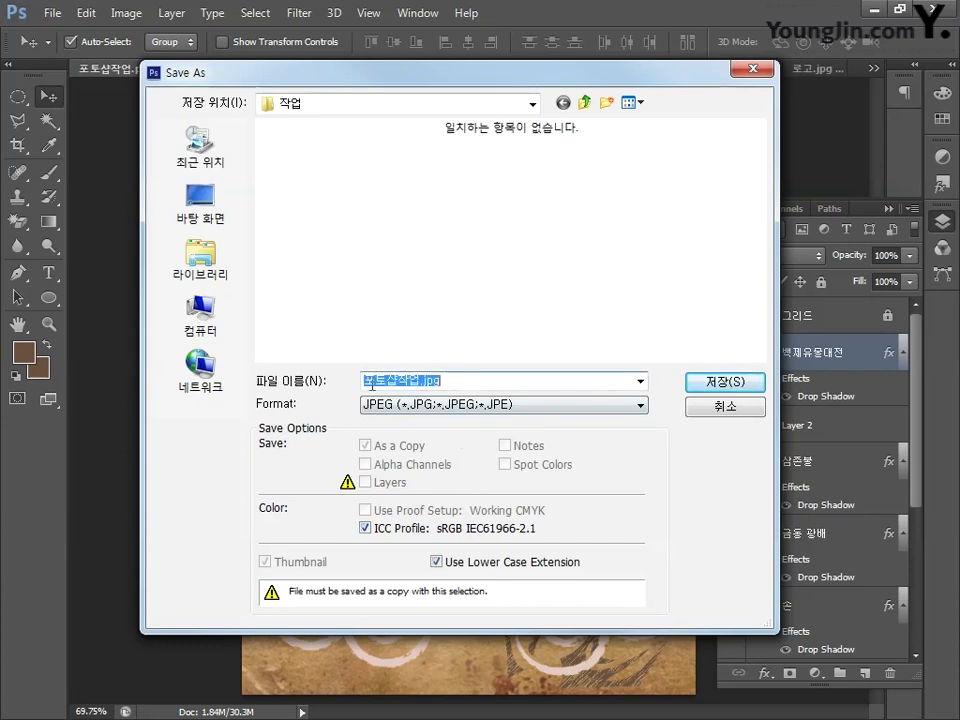
pyautogui.write('0ㅣ')
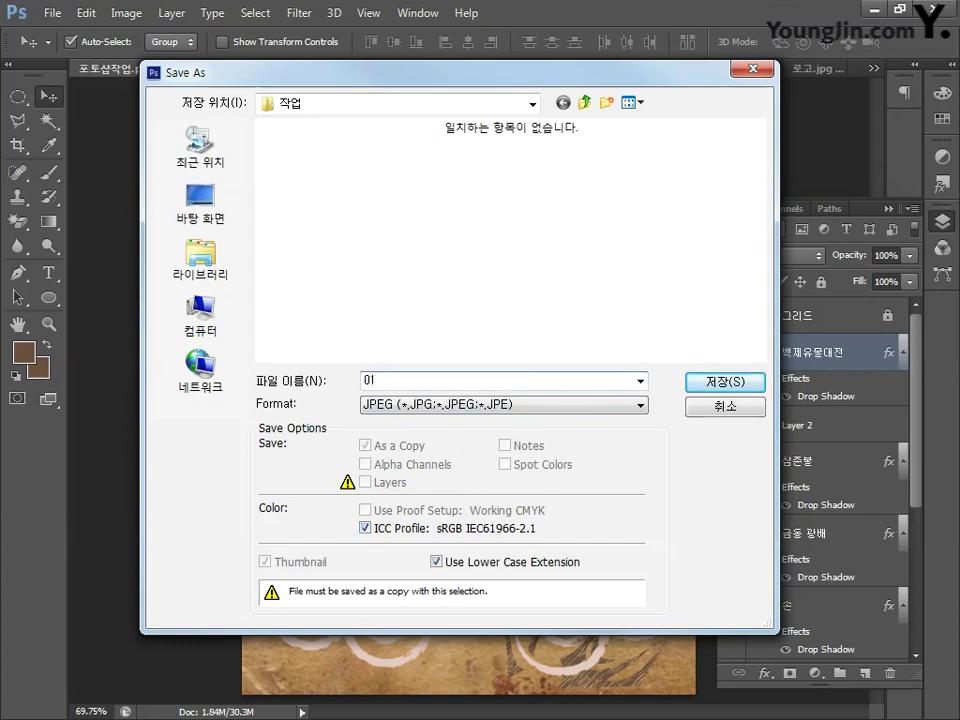
pyautogui.click(720, 385)
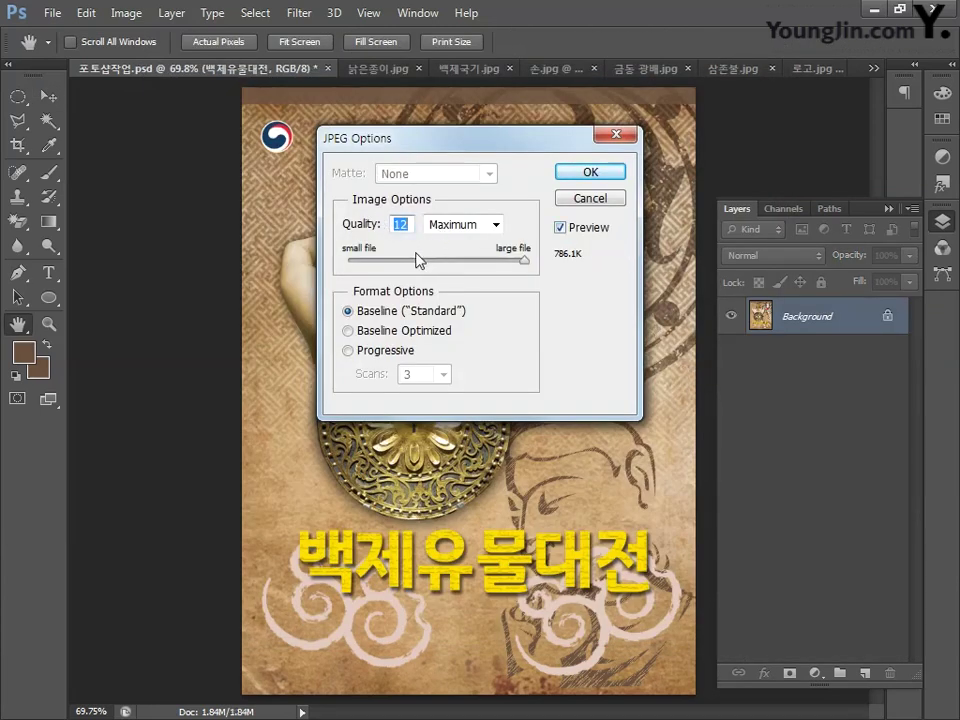
pyautogui.click(578, 175)
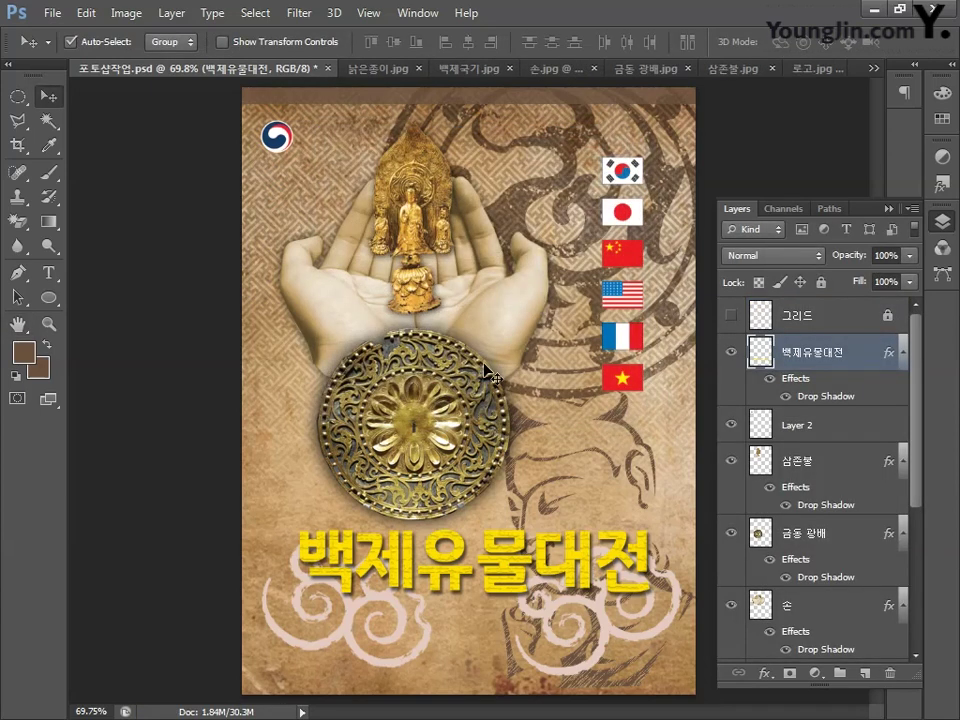